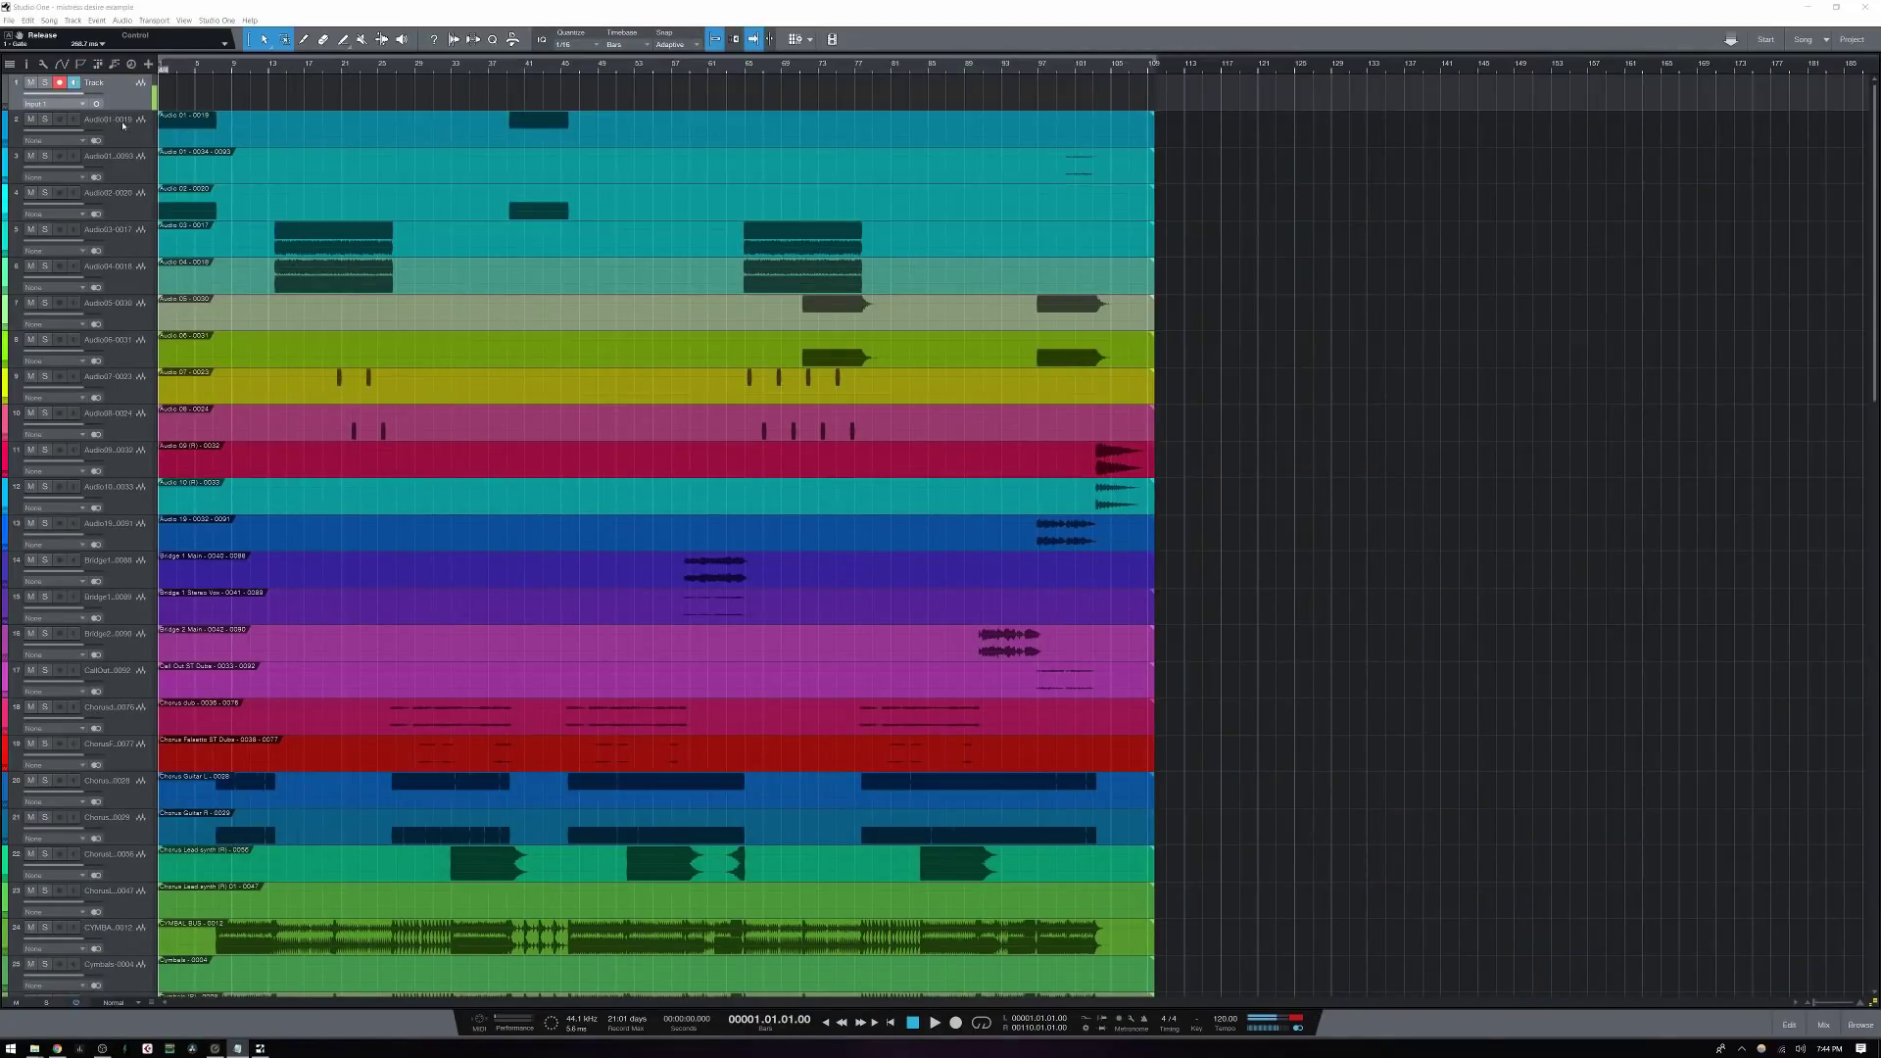
Group tracks 2 through 11 together, keeping the default group name
left_click(121, 136)
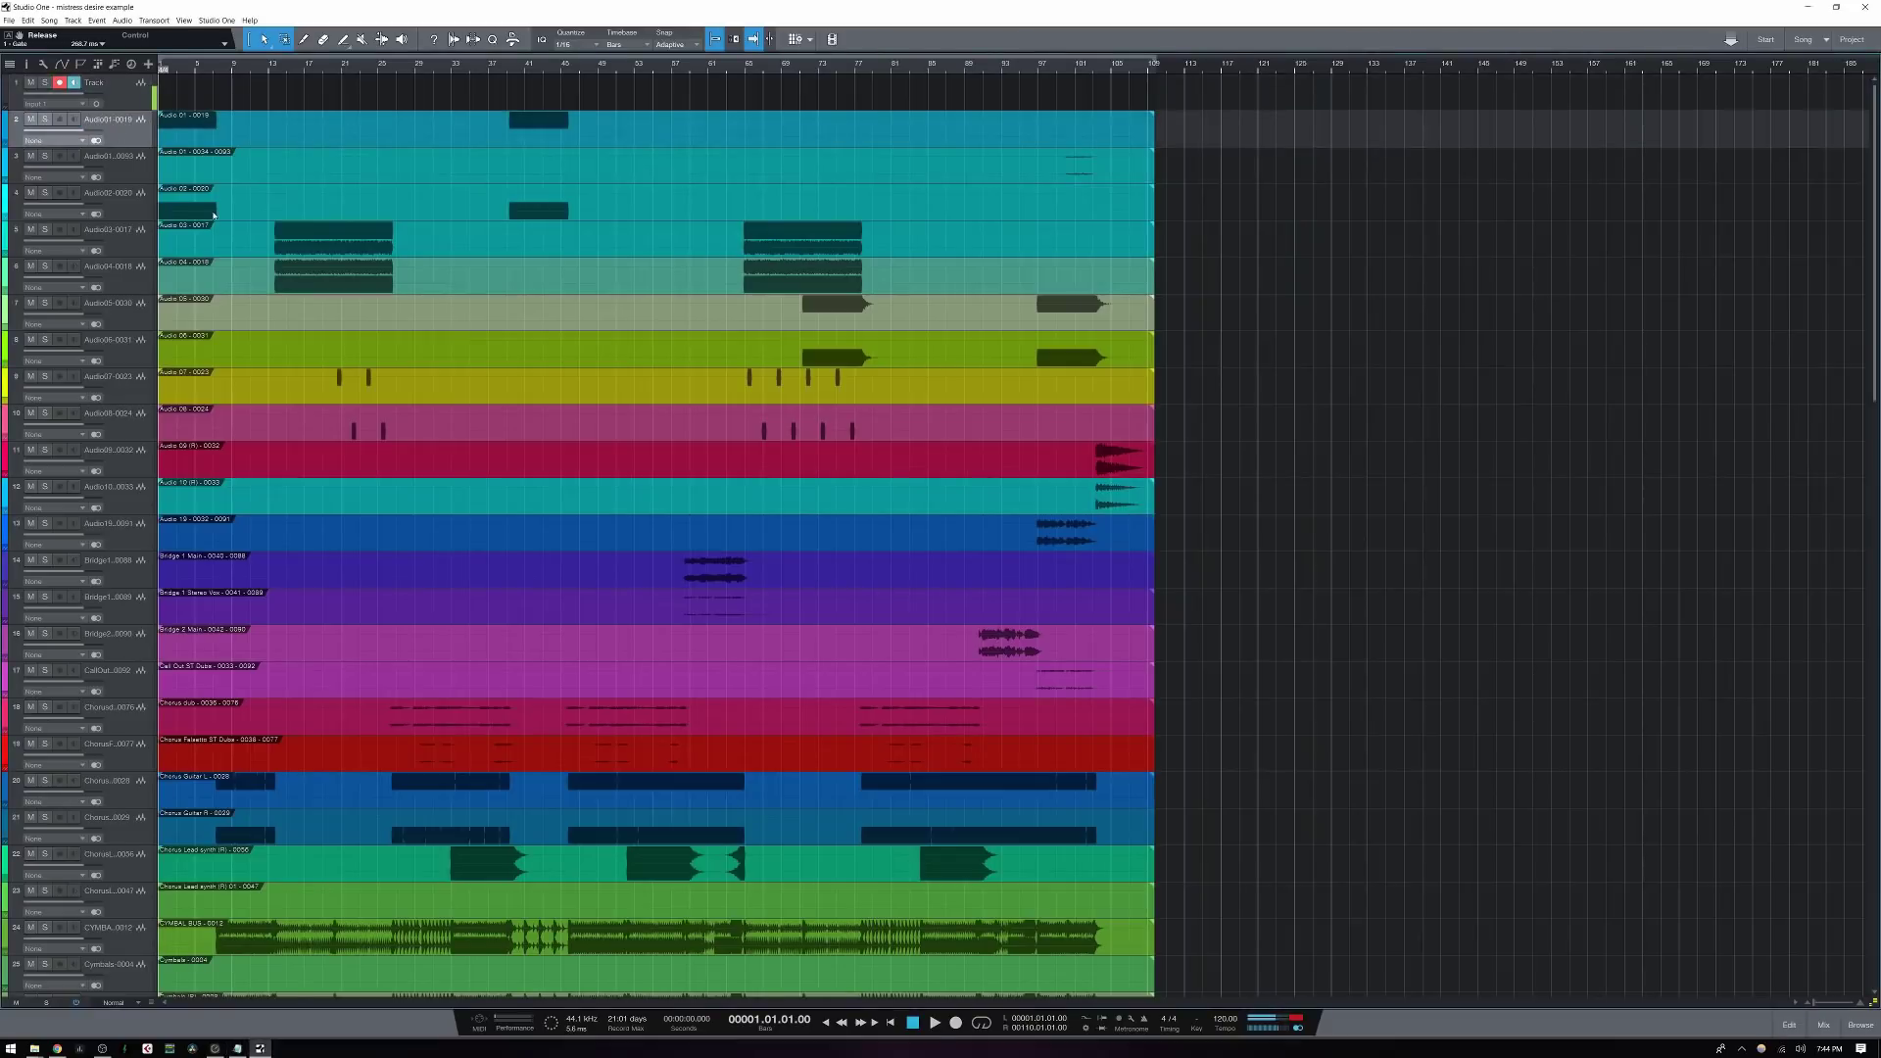
left_click(132, 476, "shift")
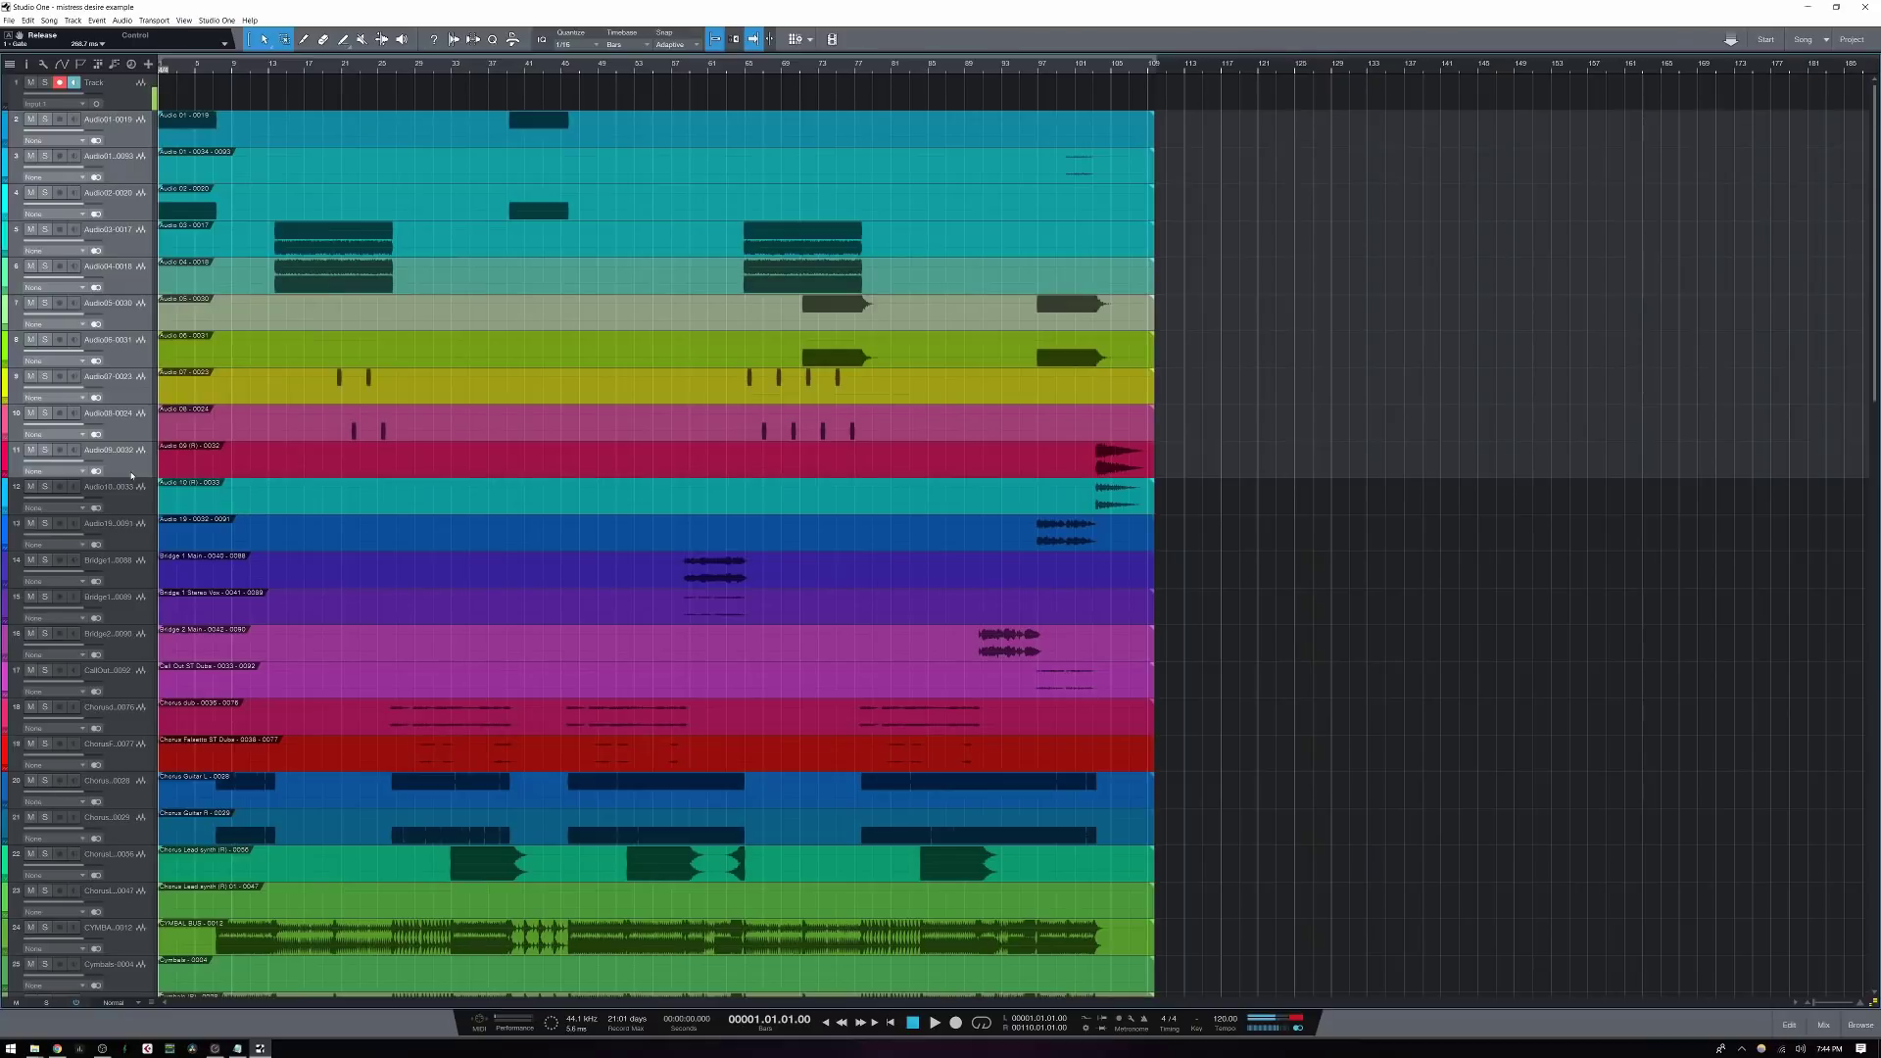
right_click(131, 476)
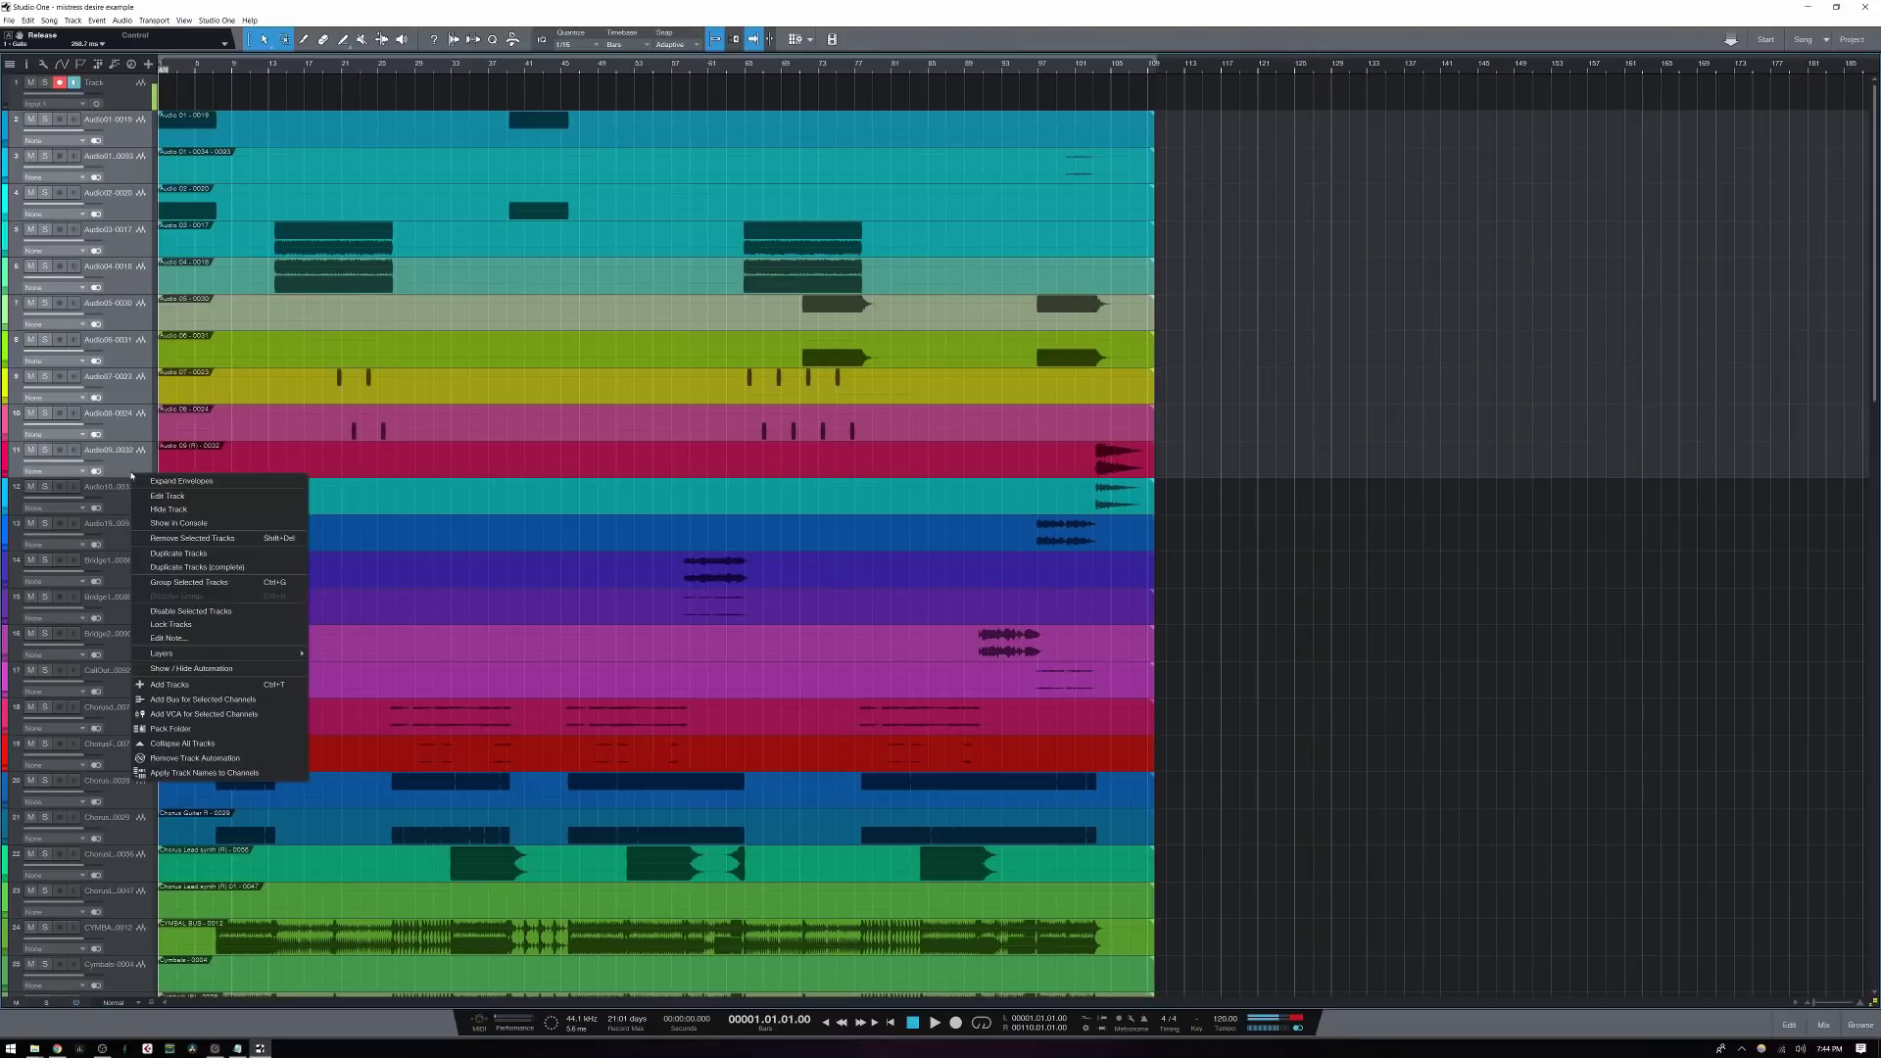
left_click(189, 582)
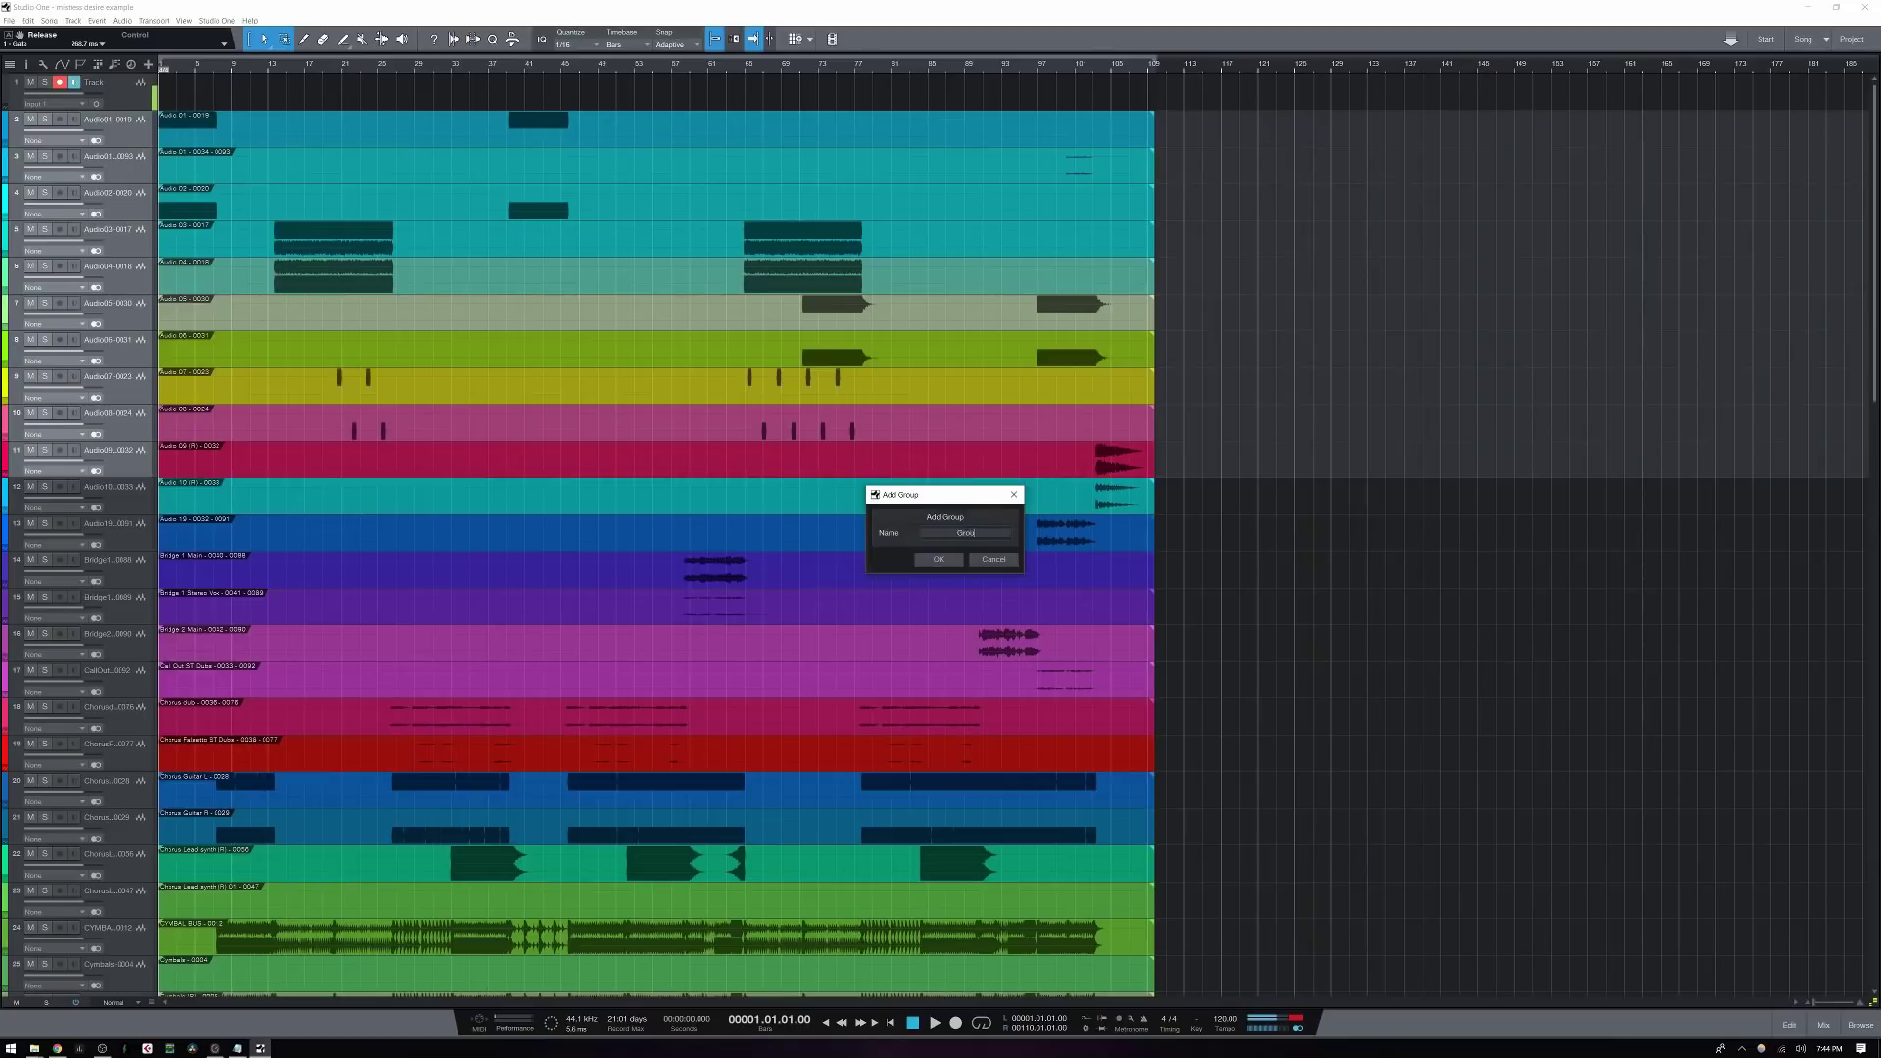
key("Return")
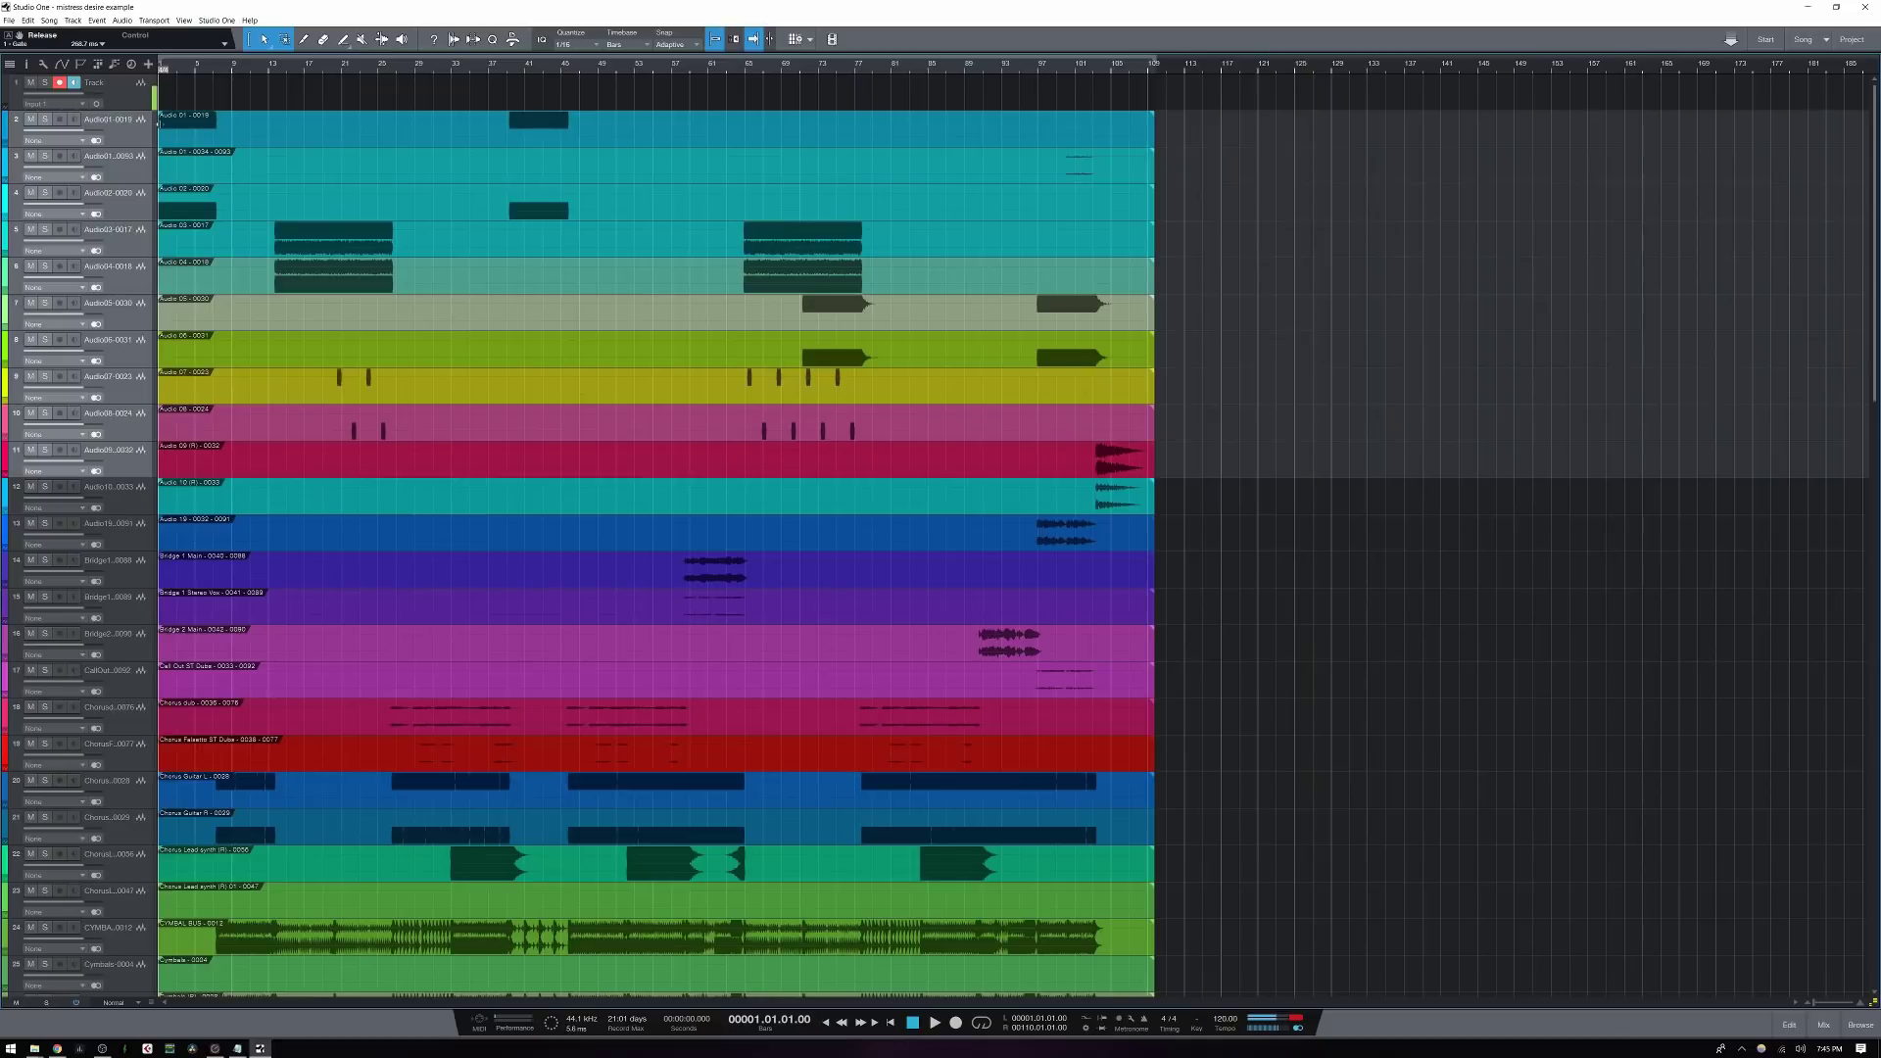
Show the track list with its group list, and limit the attributes linked in Group 1 to Editing
left_click(10, 64)
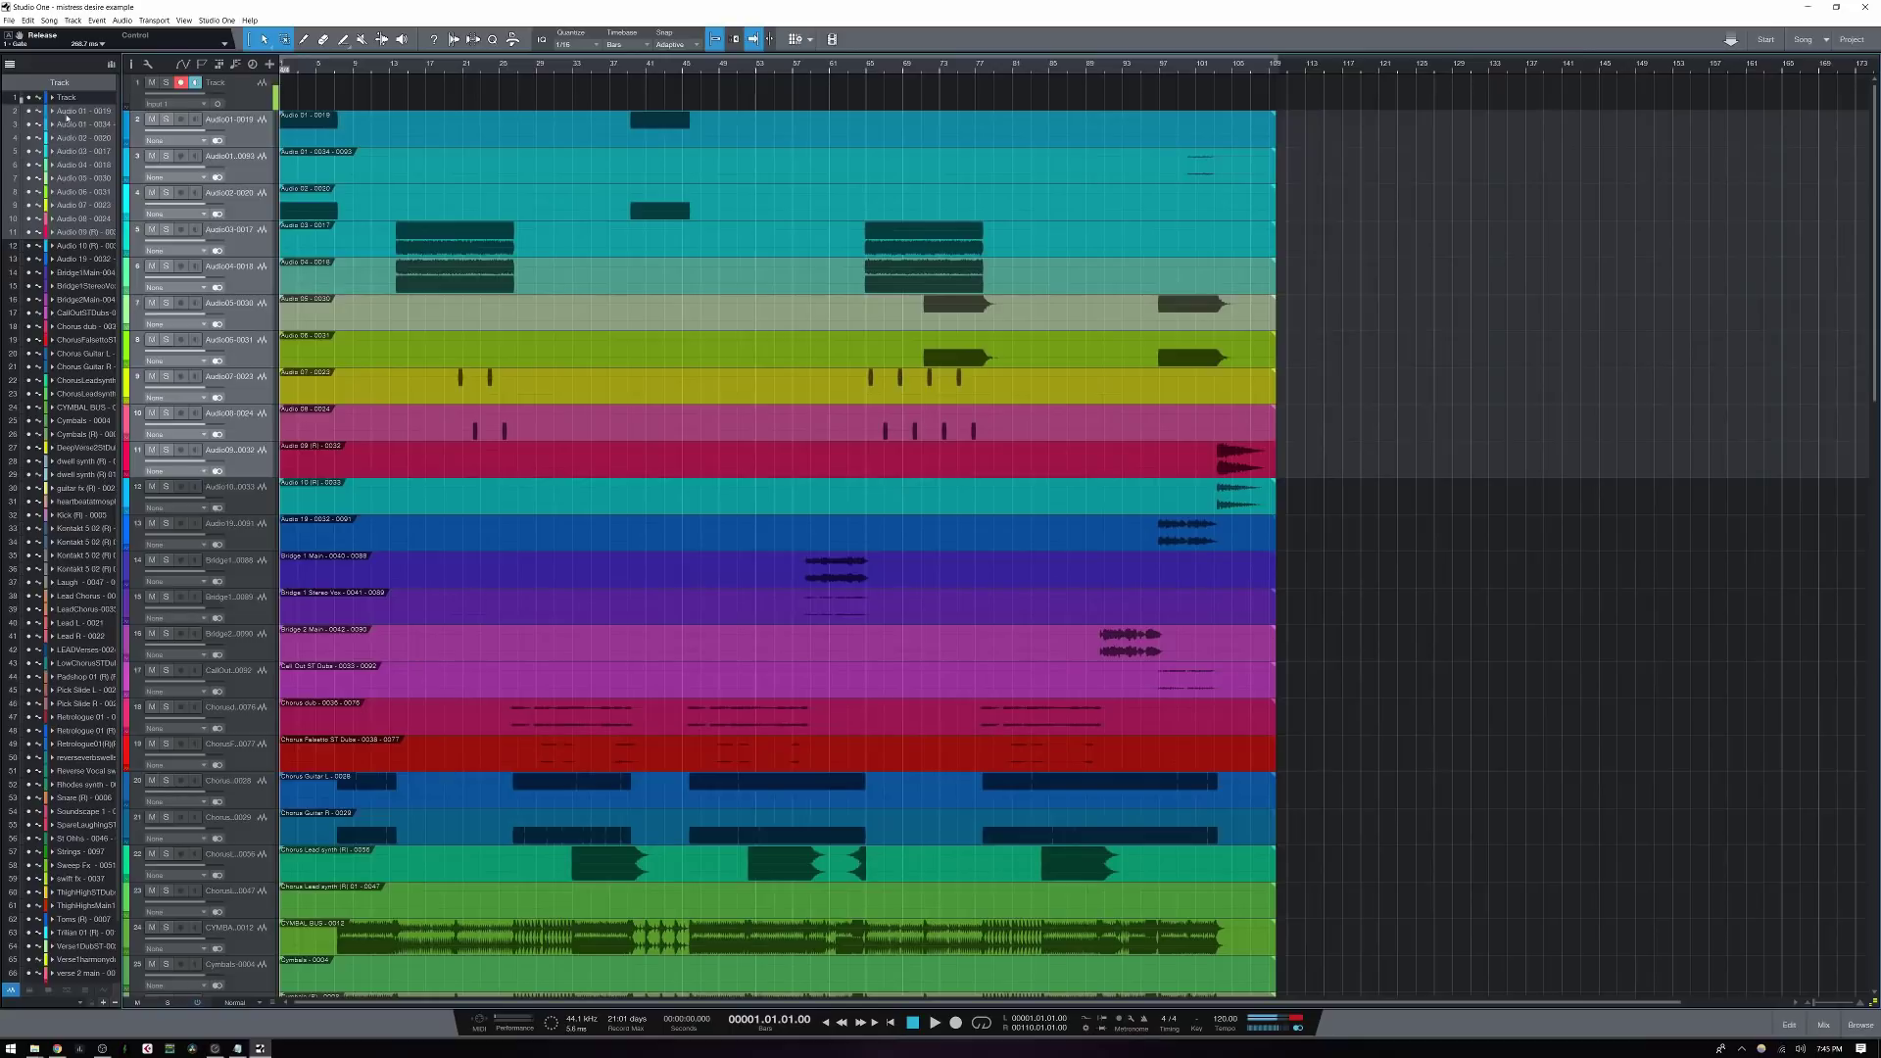
left_click(111, 66)
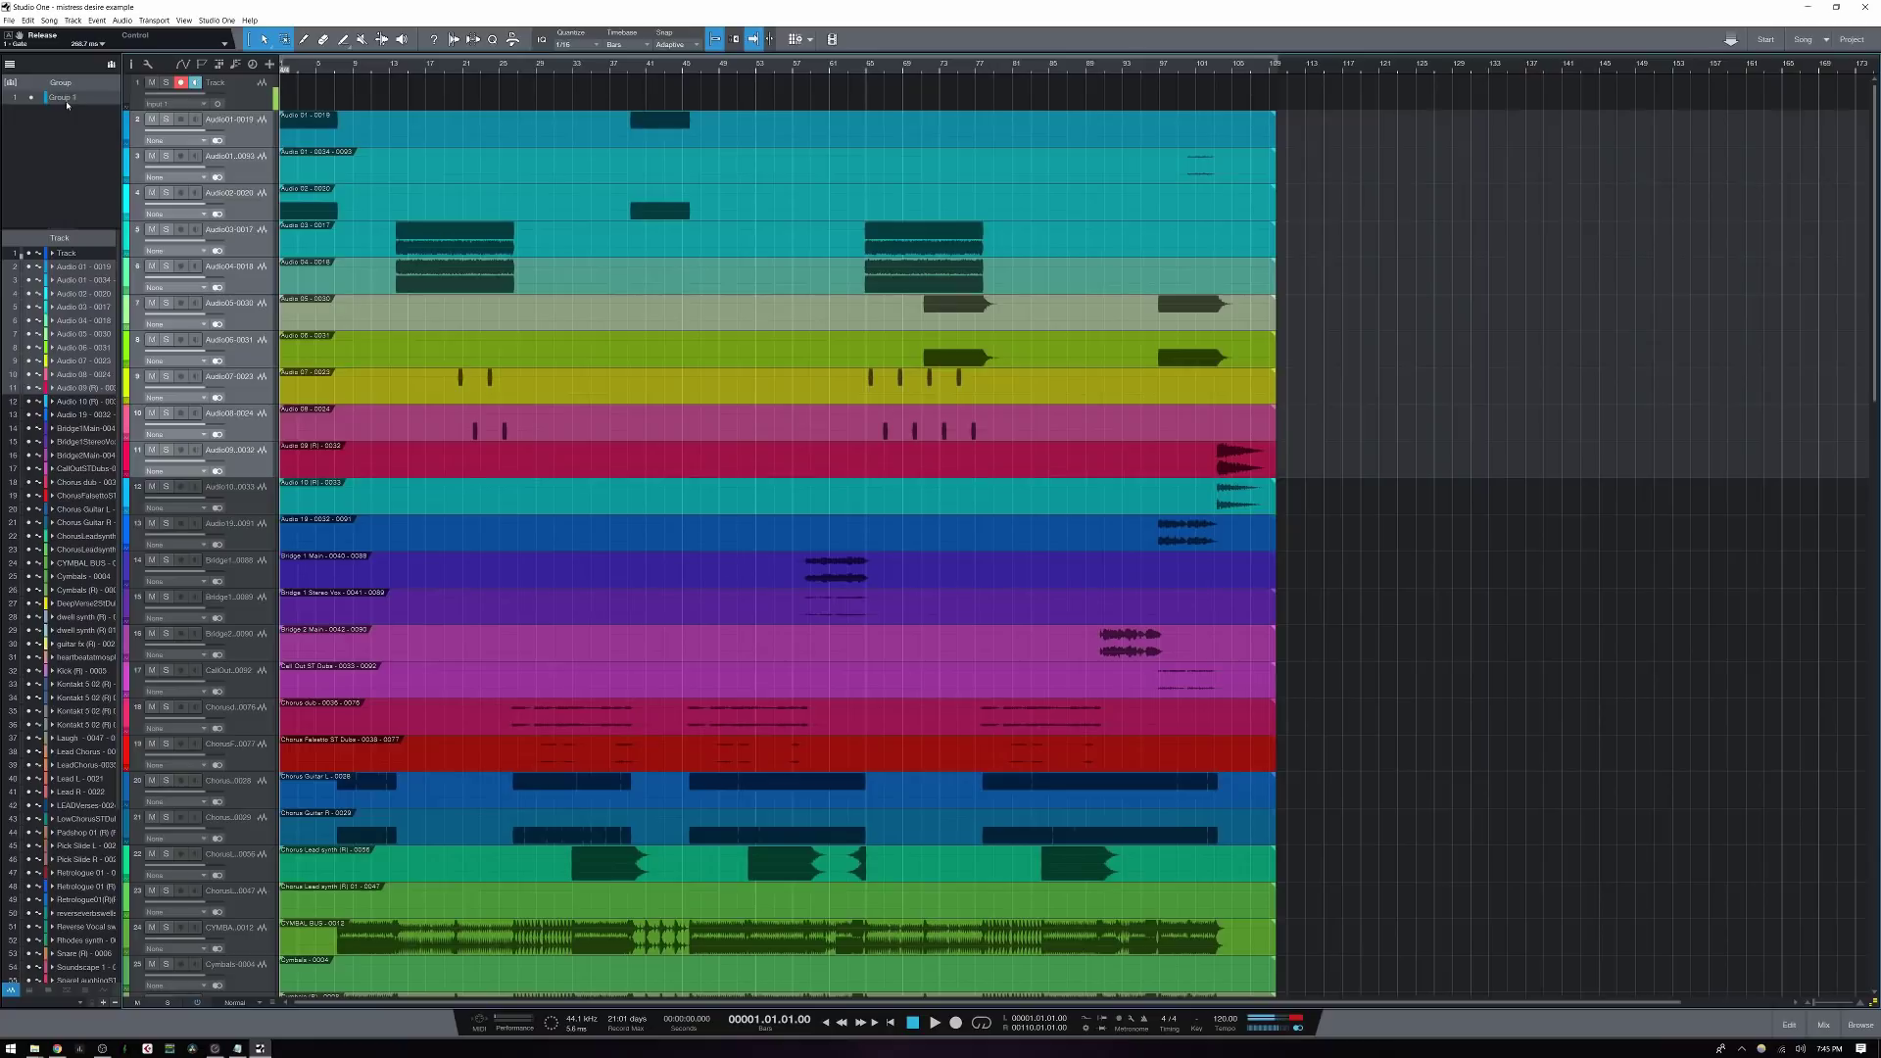
right_click(86, 99)
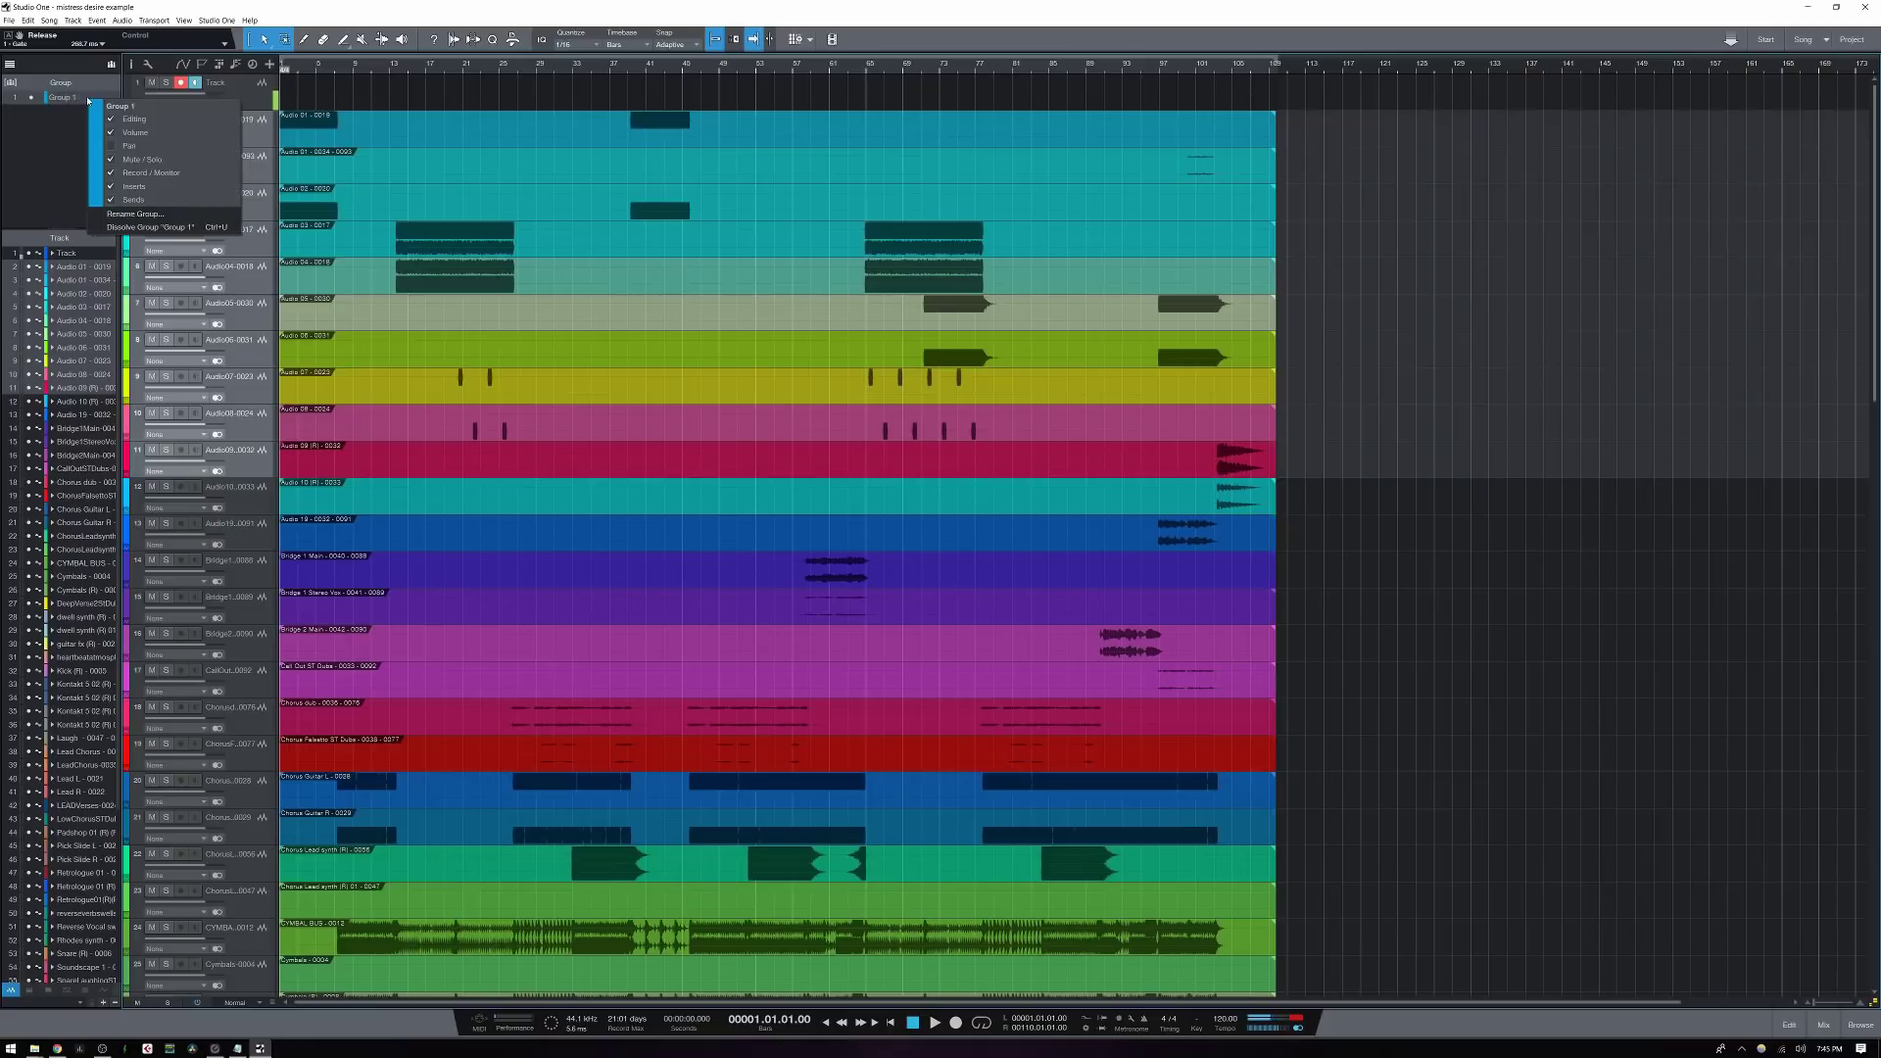
right_click(69, 101)
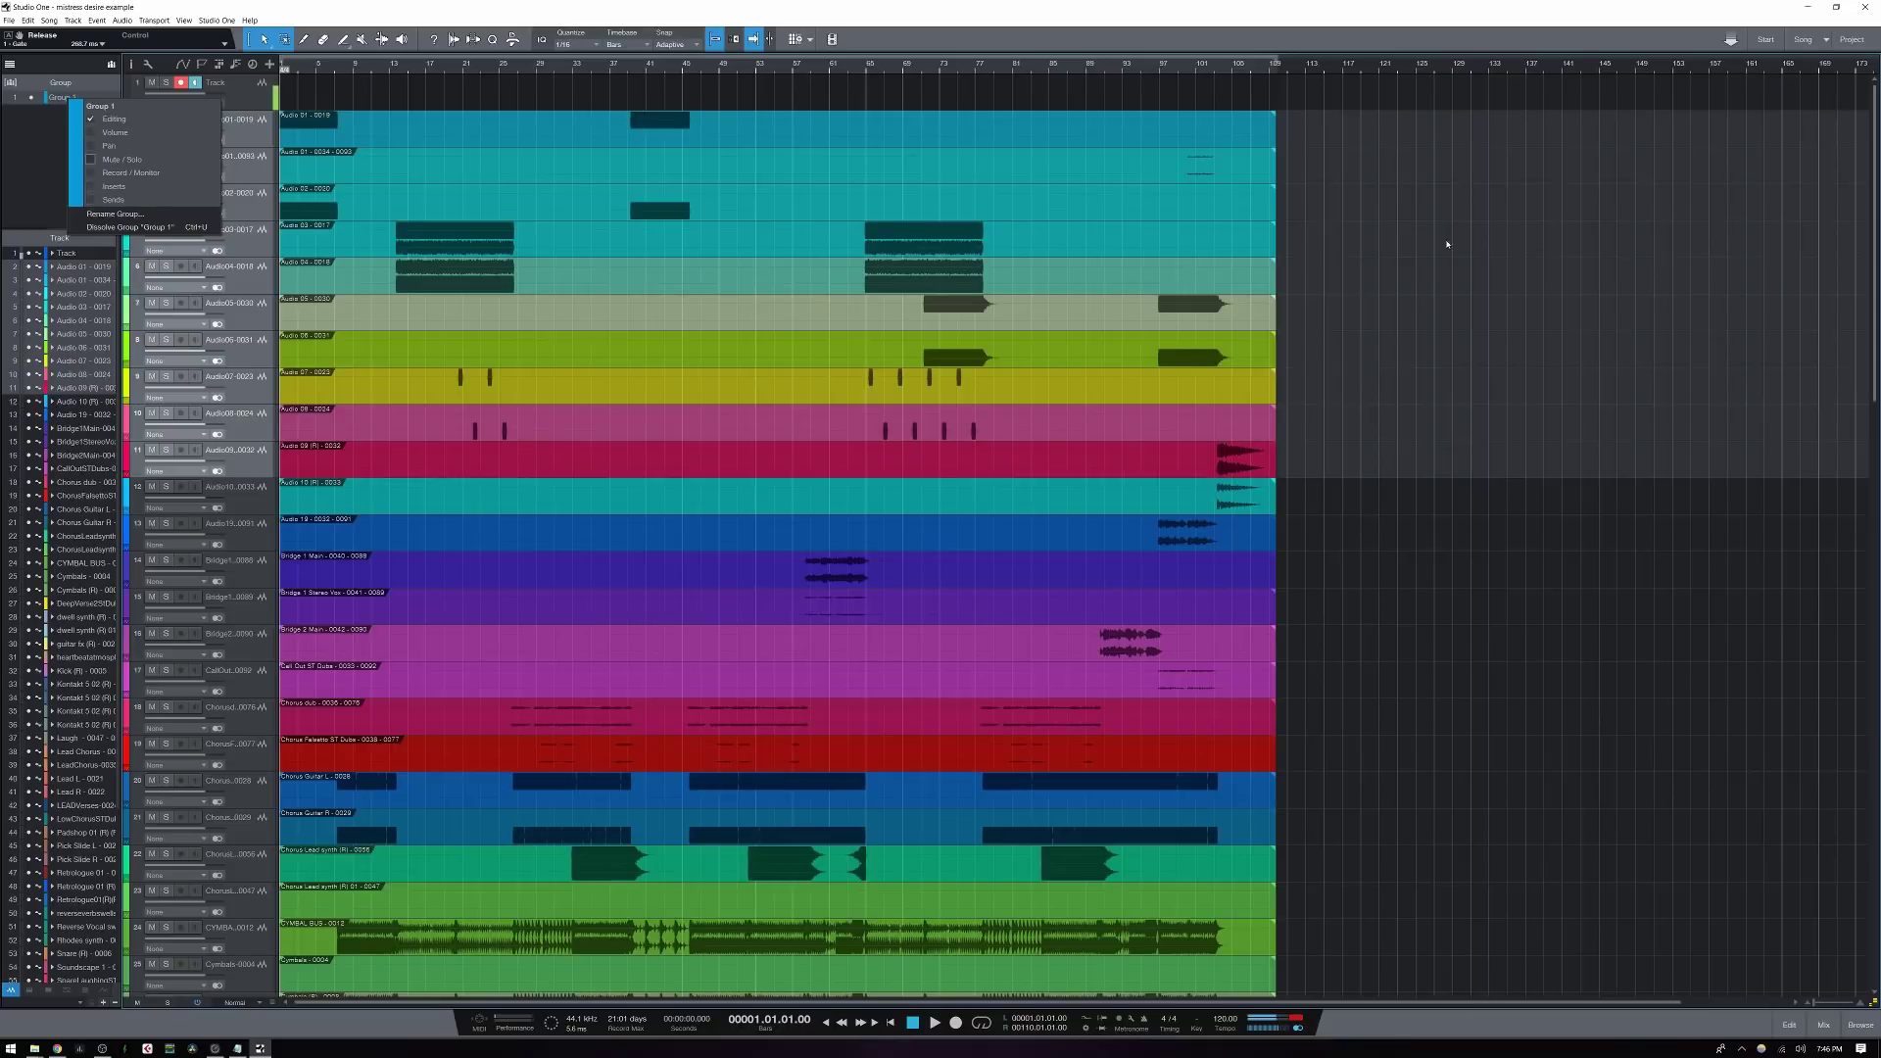
left_click(1512, 292)
Split the grouped audio events on tracks 2 through 11 at bars 21, 23 and 25
left_click(906, 144)
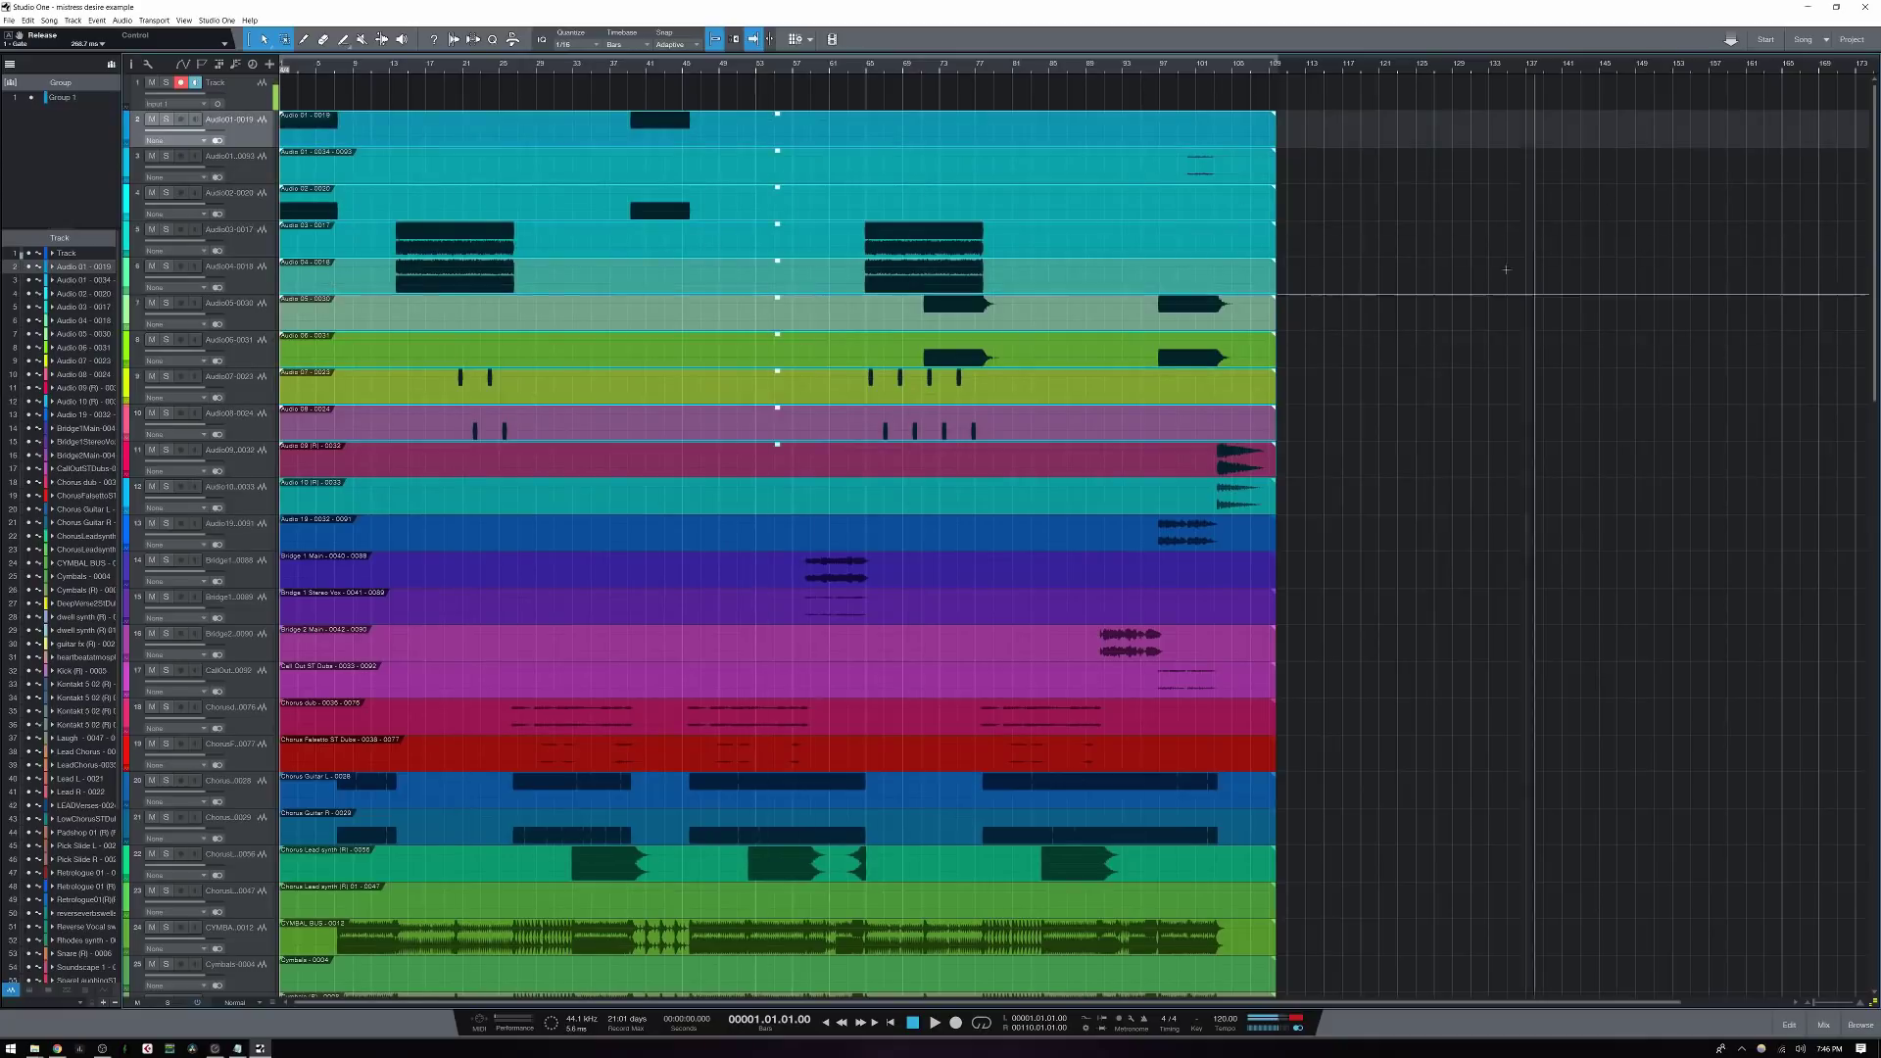
left_click(1264, 395)
left_click(1174, 396)
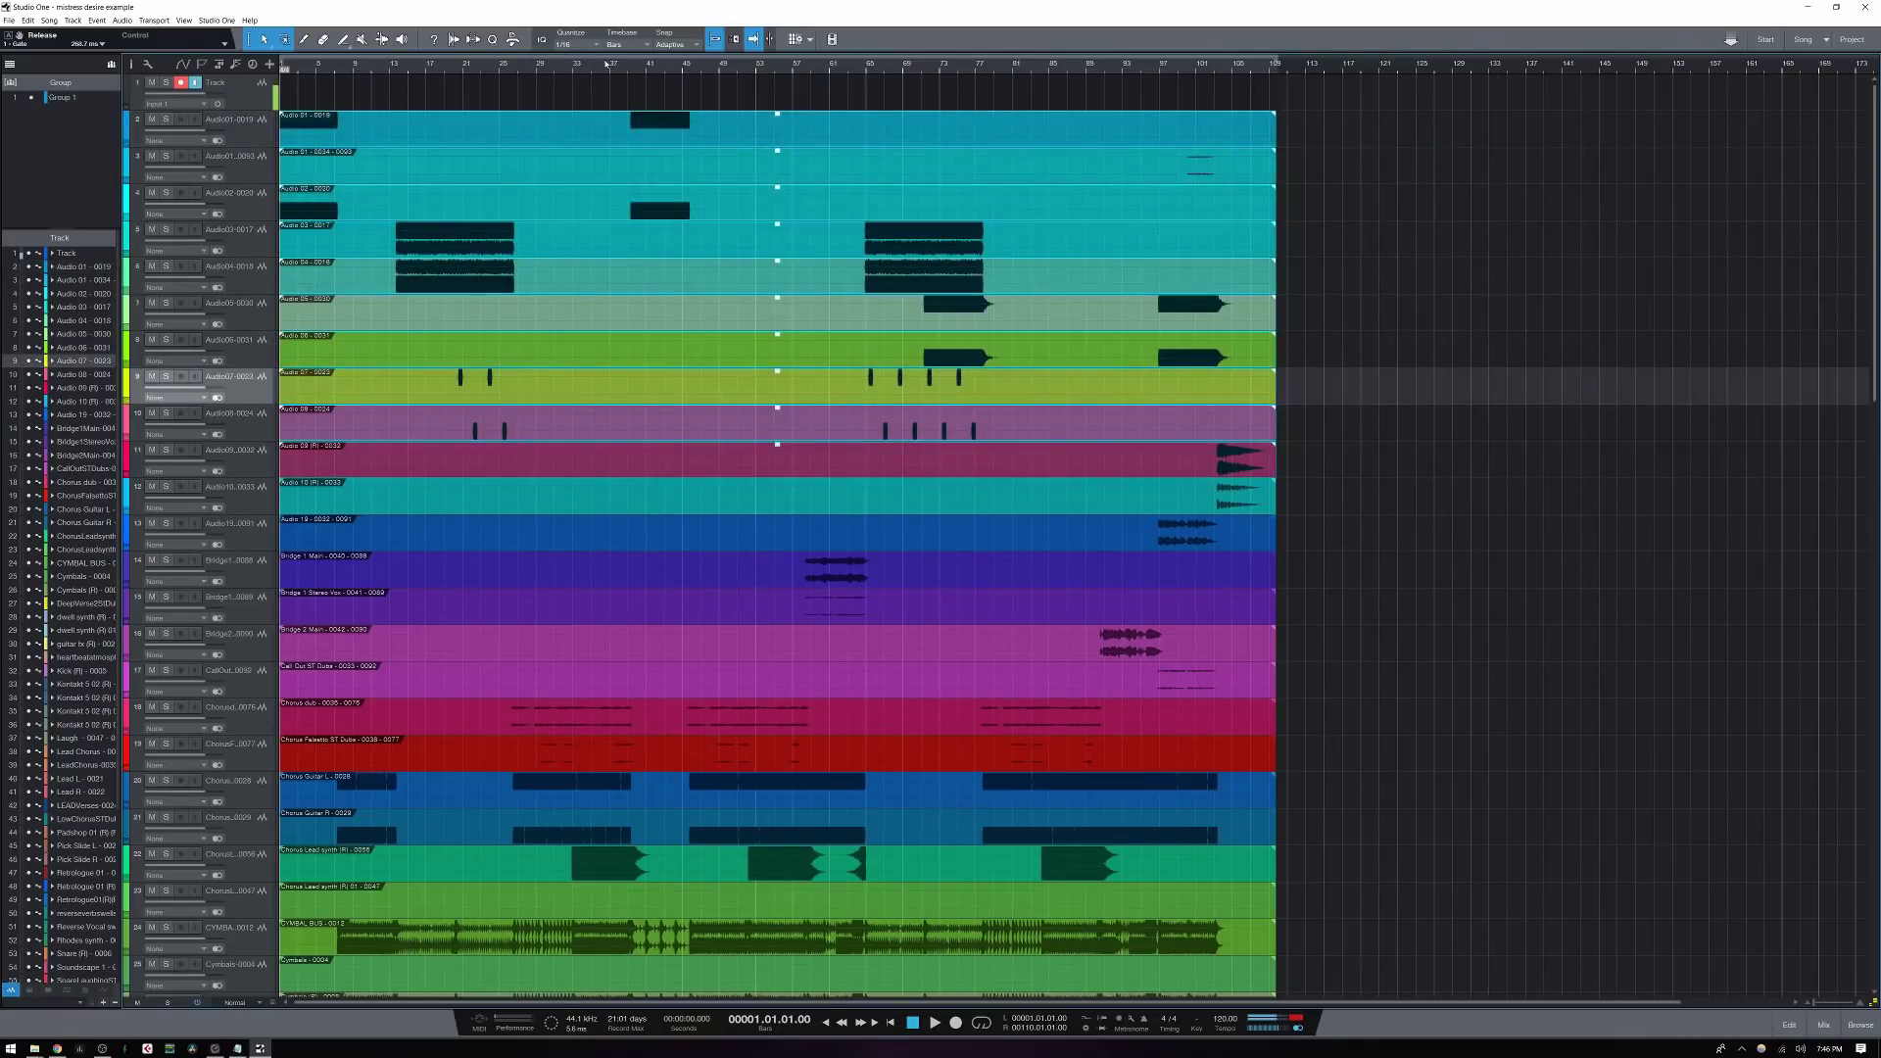
left_click(477, 188, "alt")
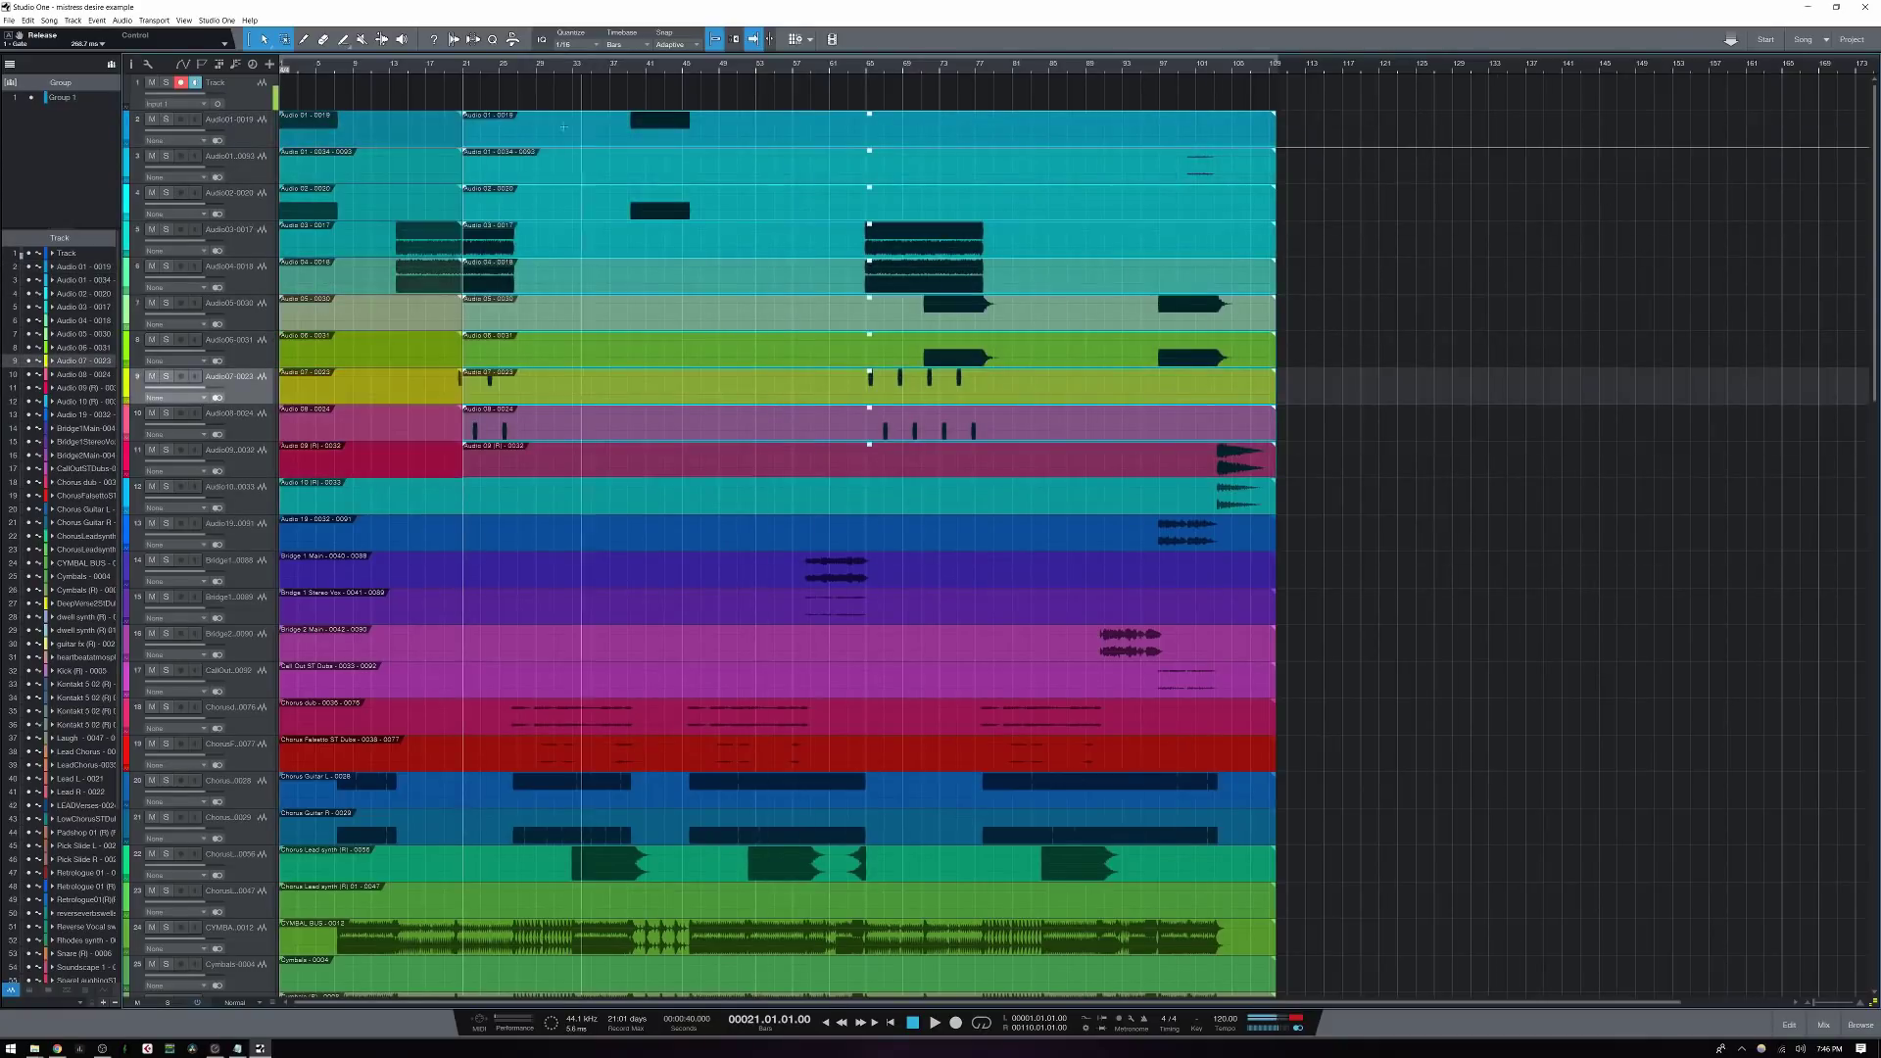
left_click(497, 124, "alt")
left_click(480, 125, "alt")
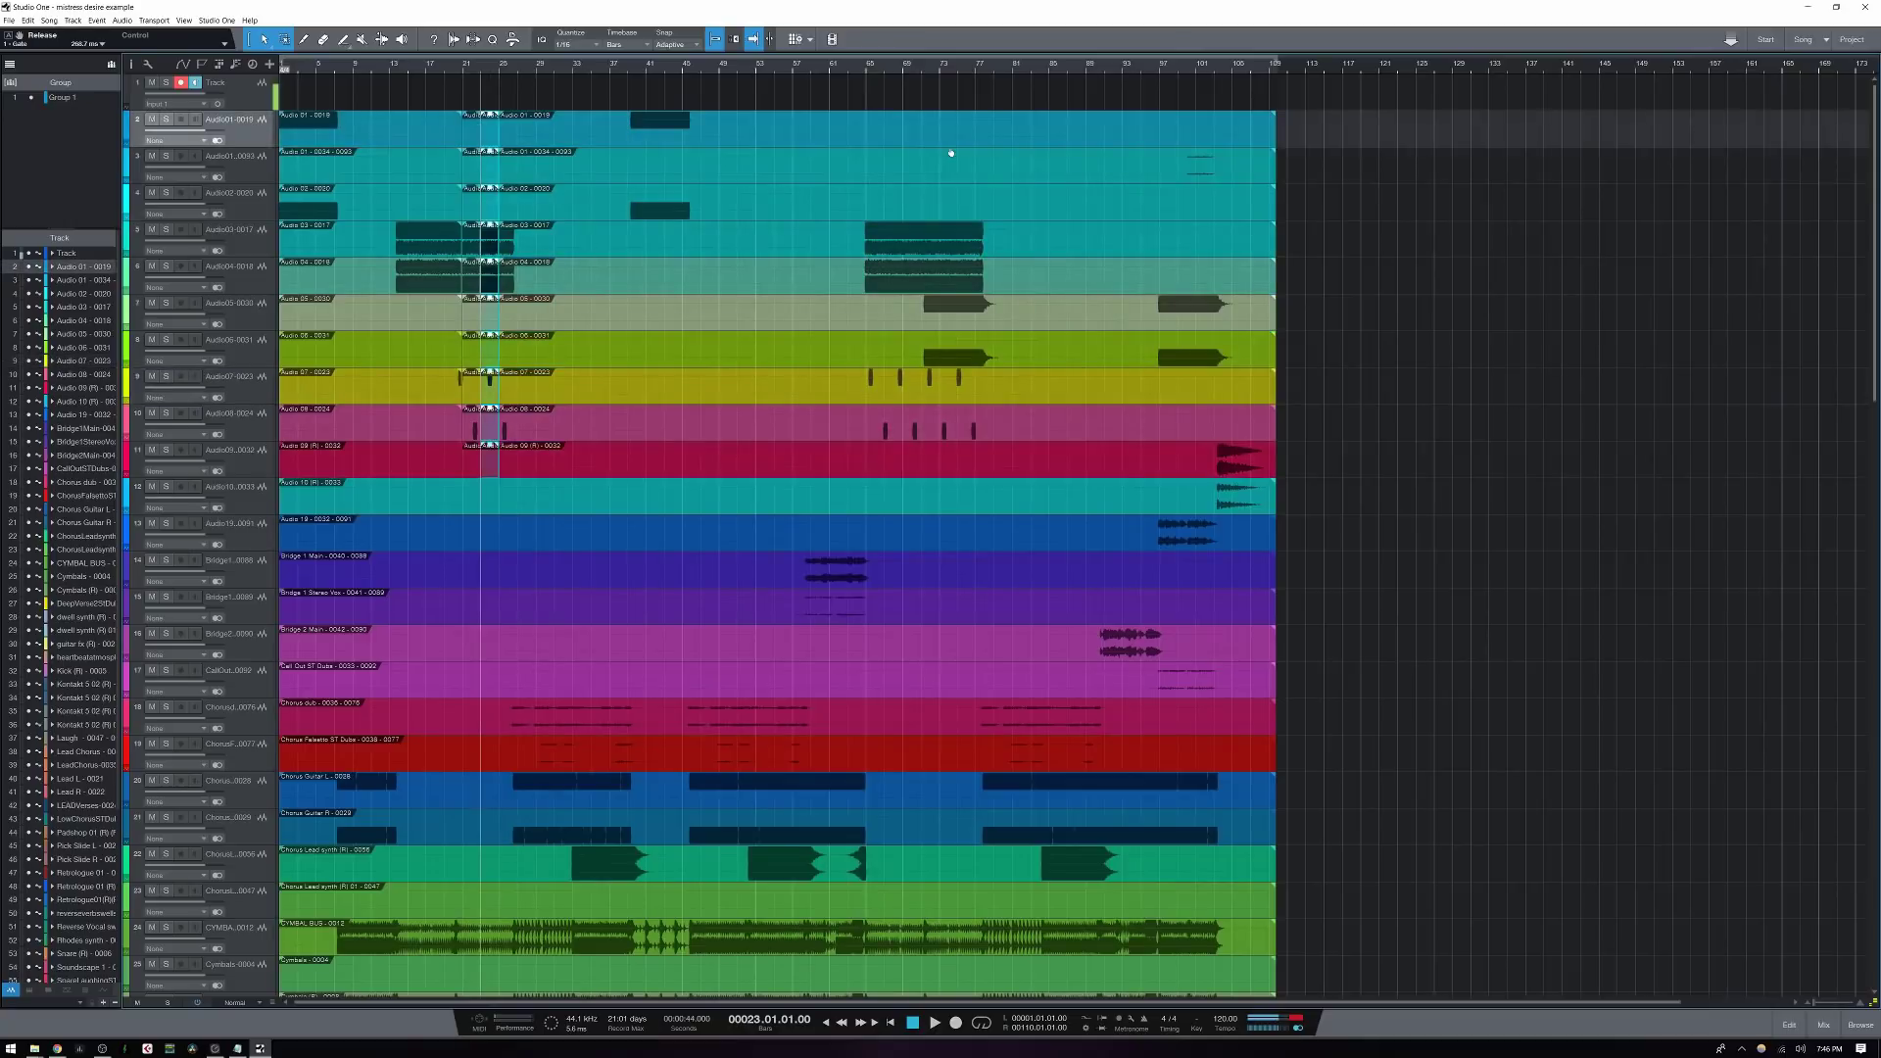
Undo the splits made across the grouped audio events
key("ctrl+z")
key("ctrl+z")
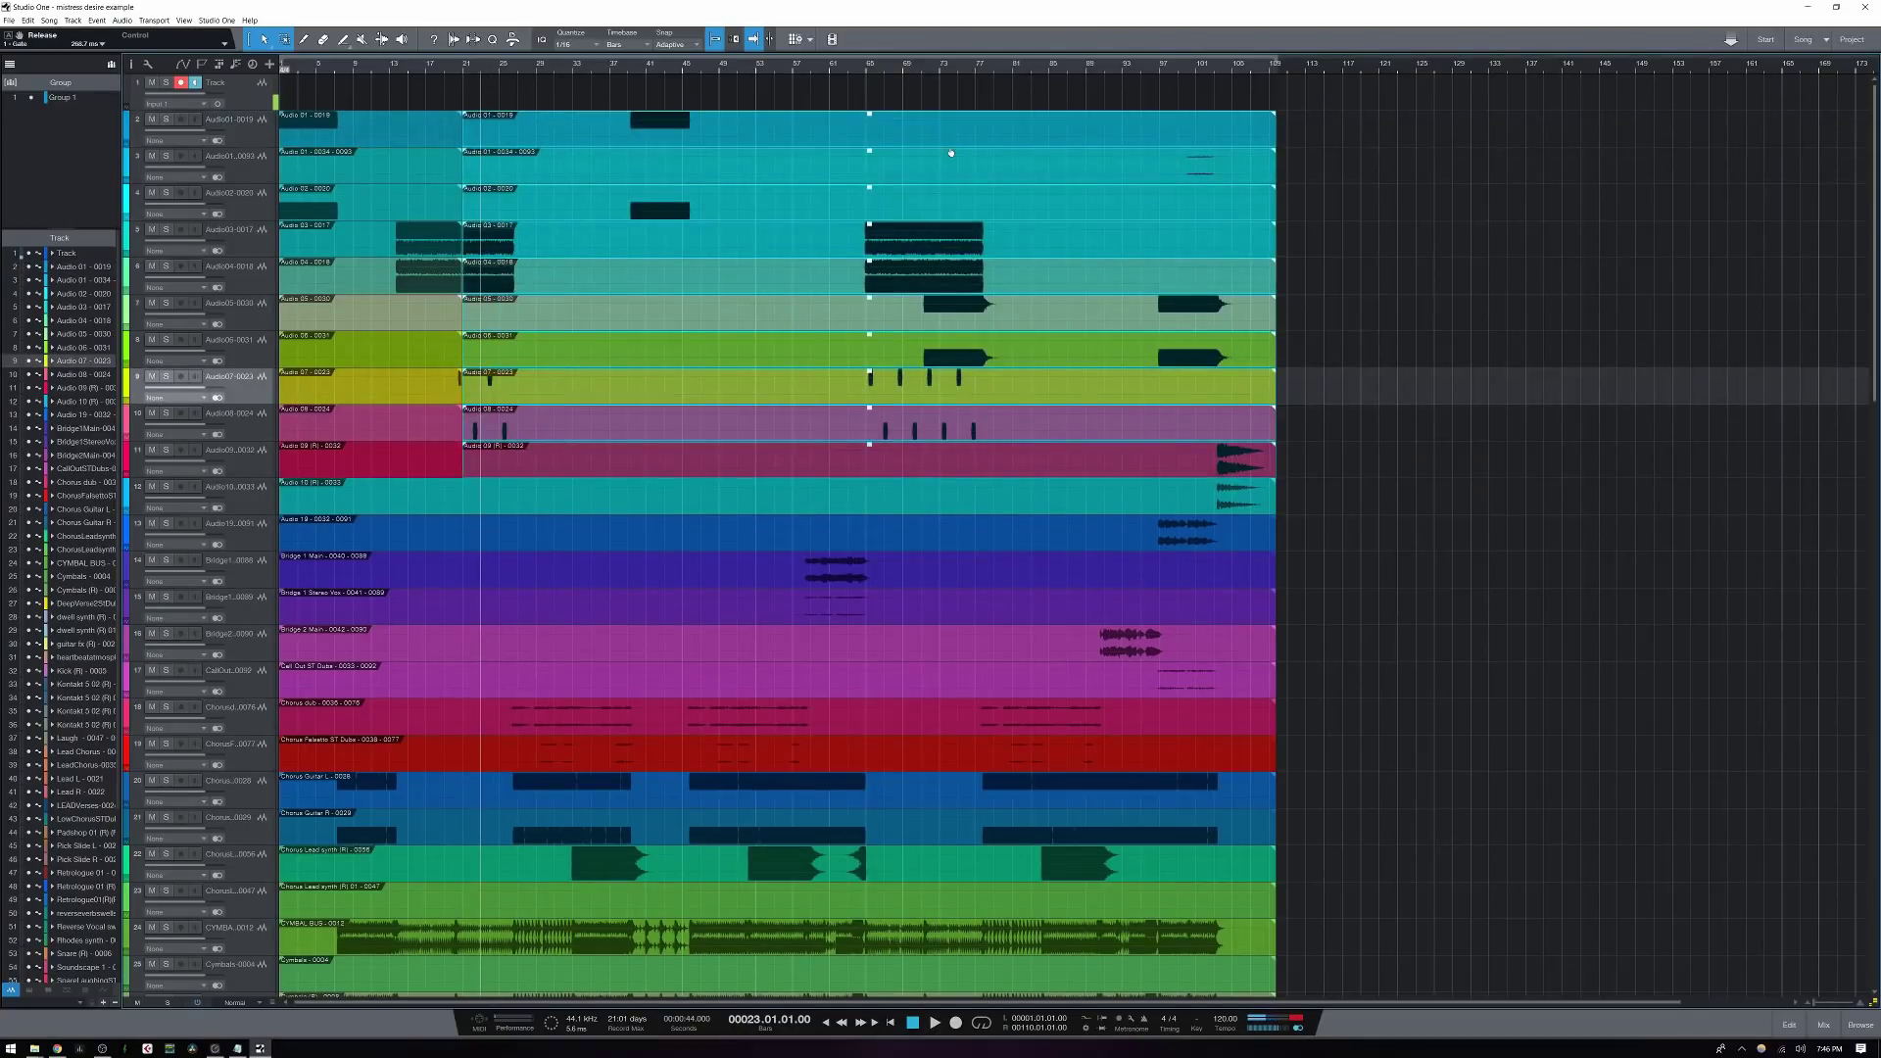
key("ctrl+z")
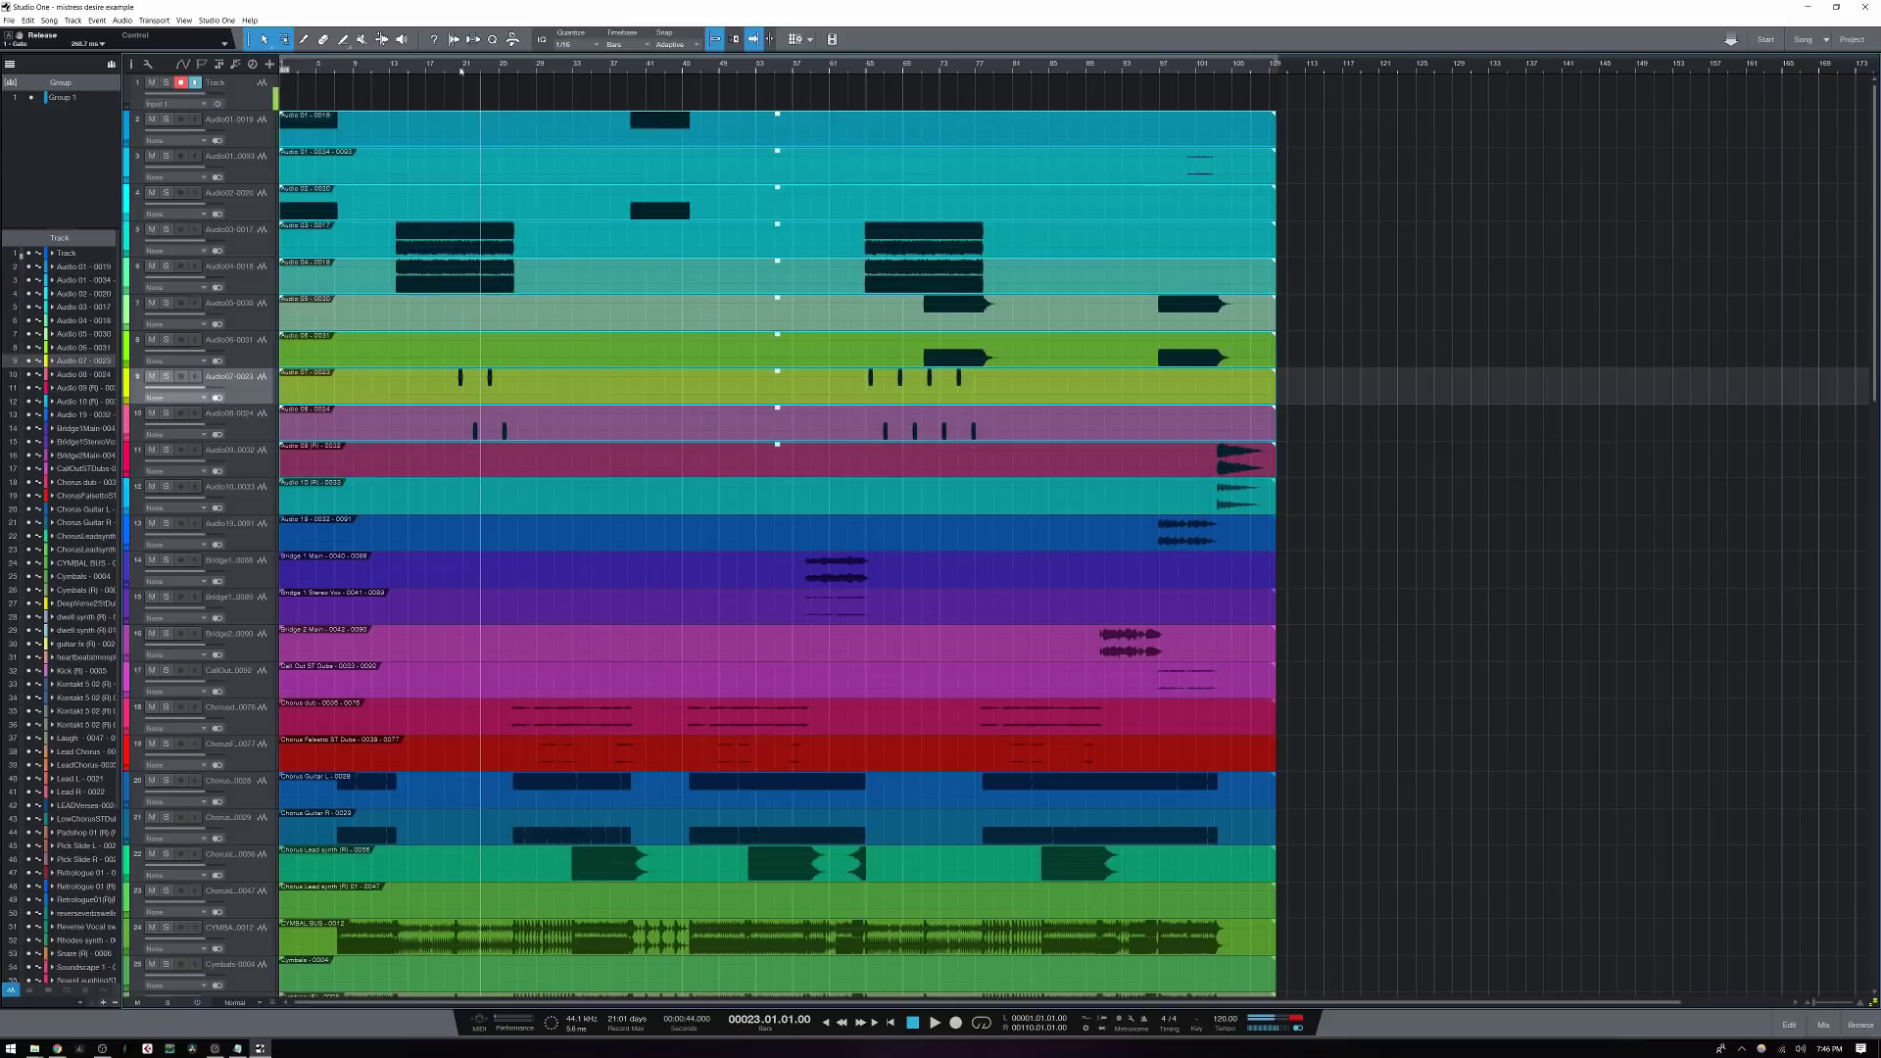
Split the grouped events at 20.04.01 and 21.01.01 to isolate a one-beat slice
left_click_drag(461, 75, 461, 98)
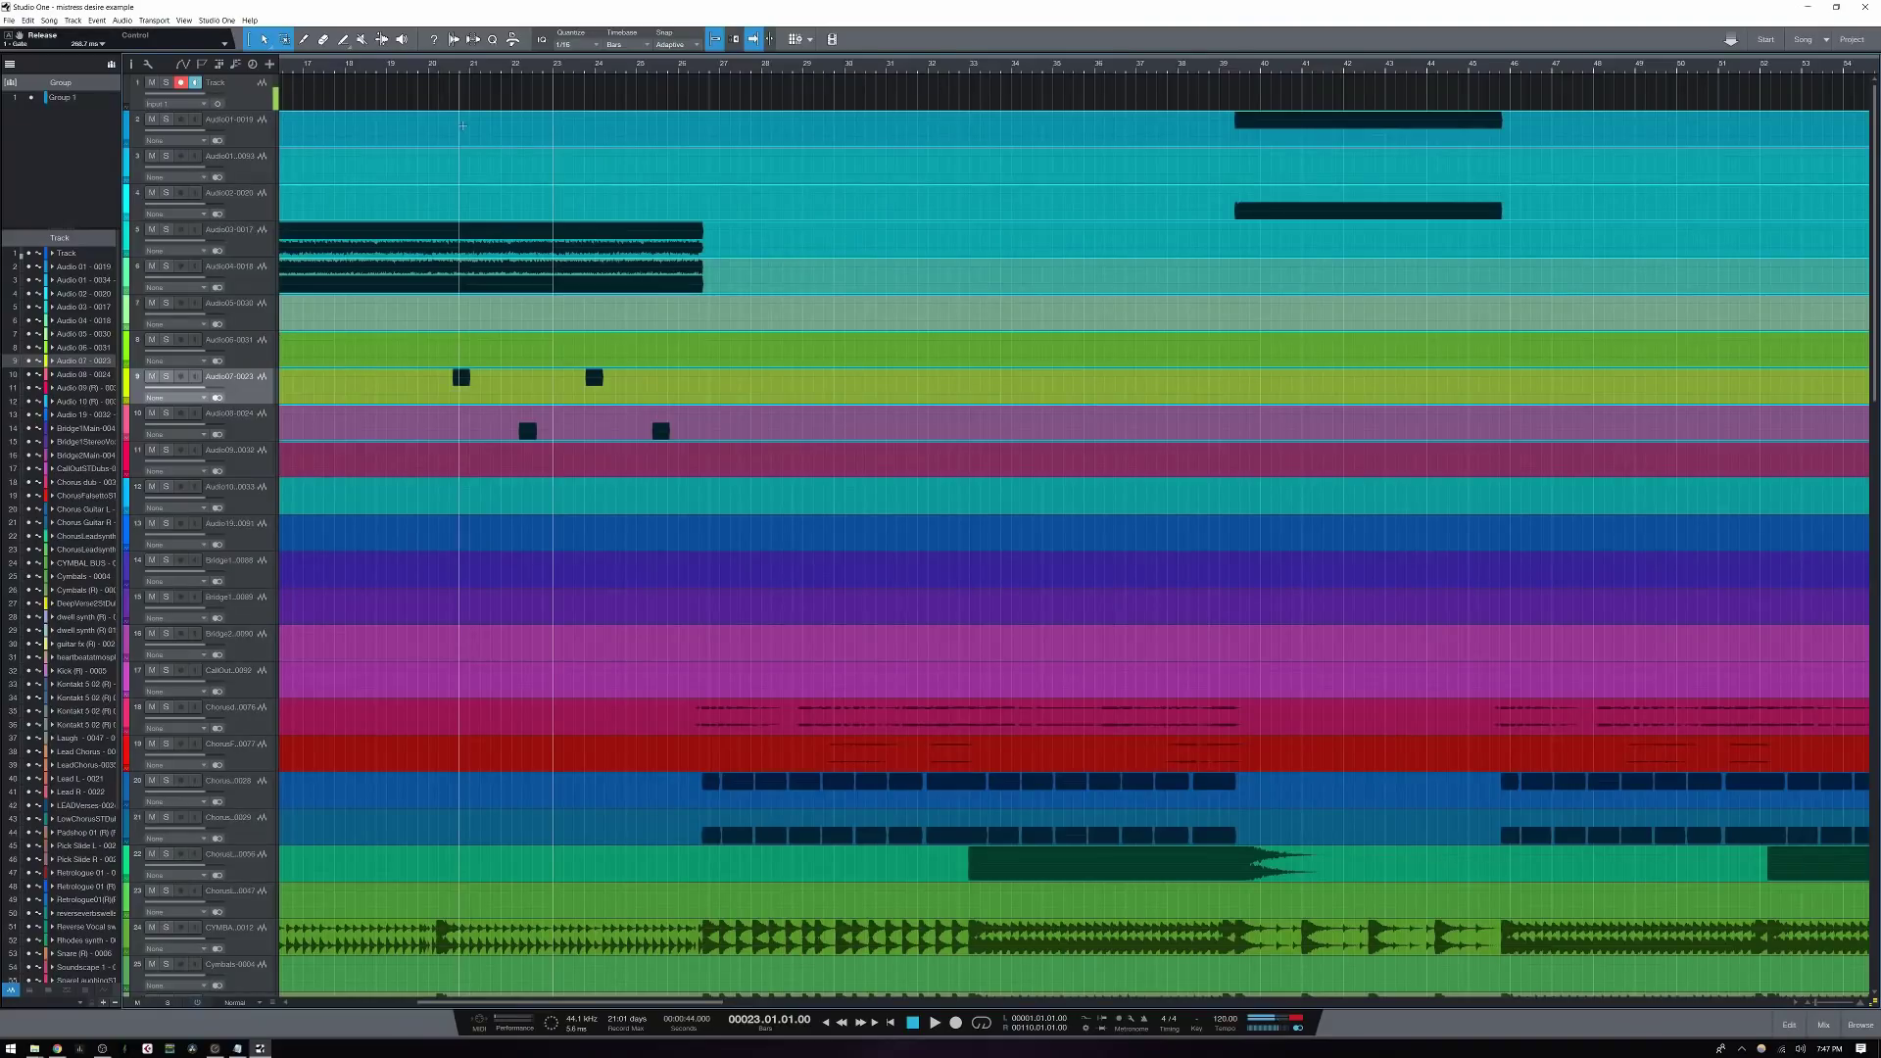
double_click(462, 126)
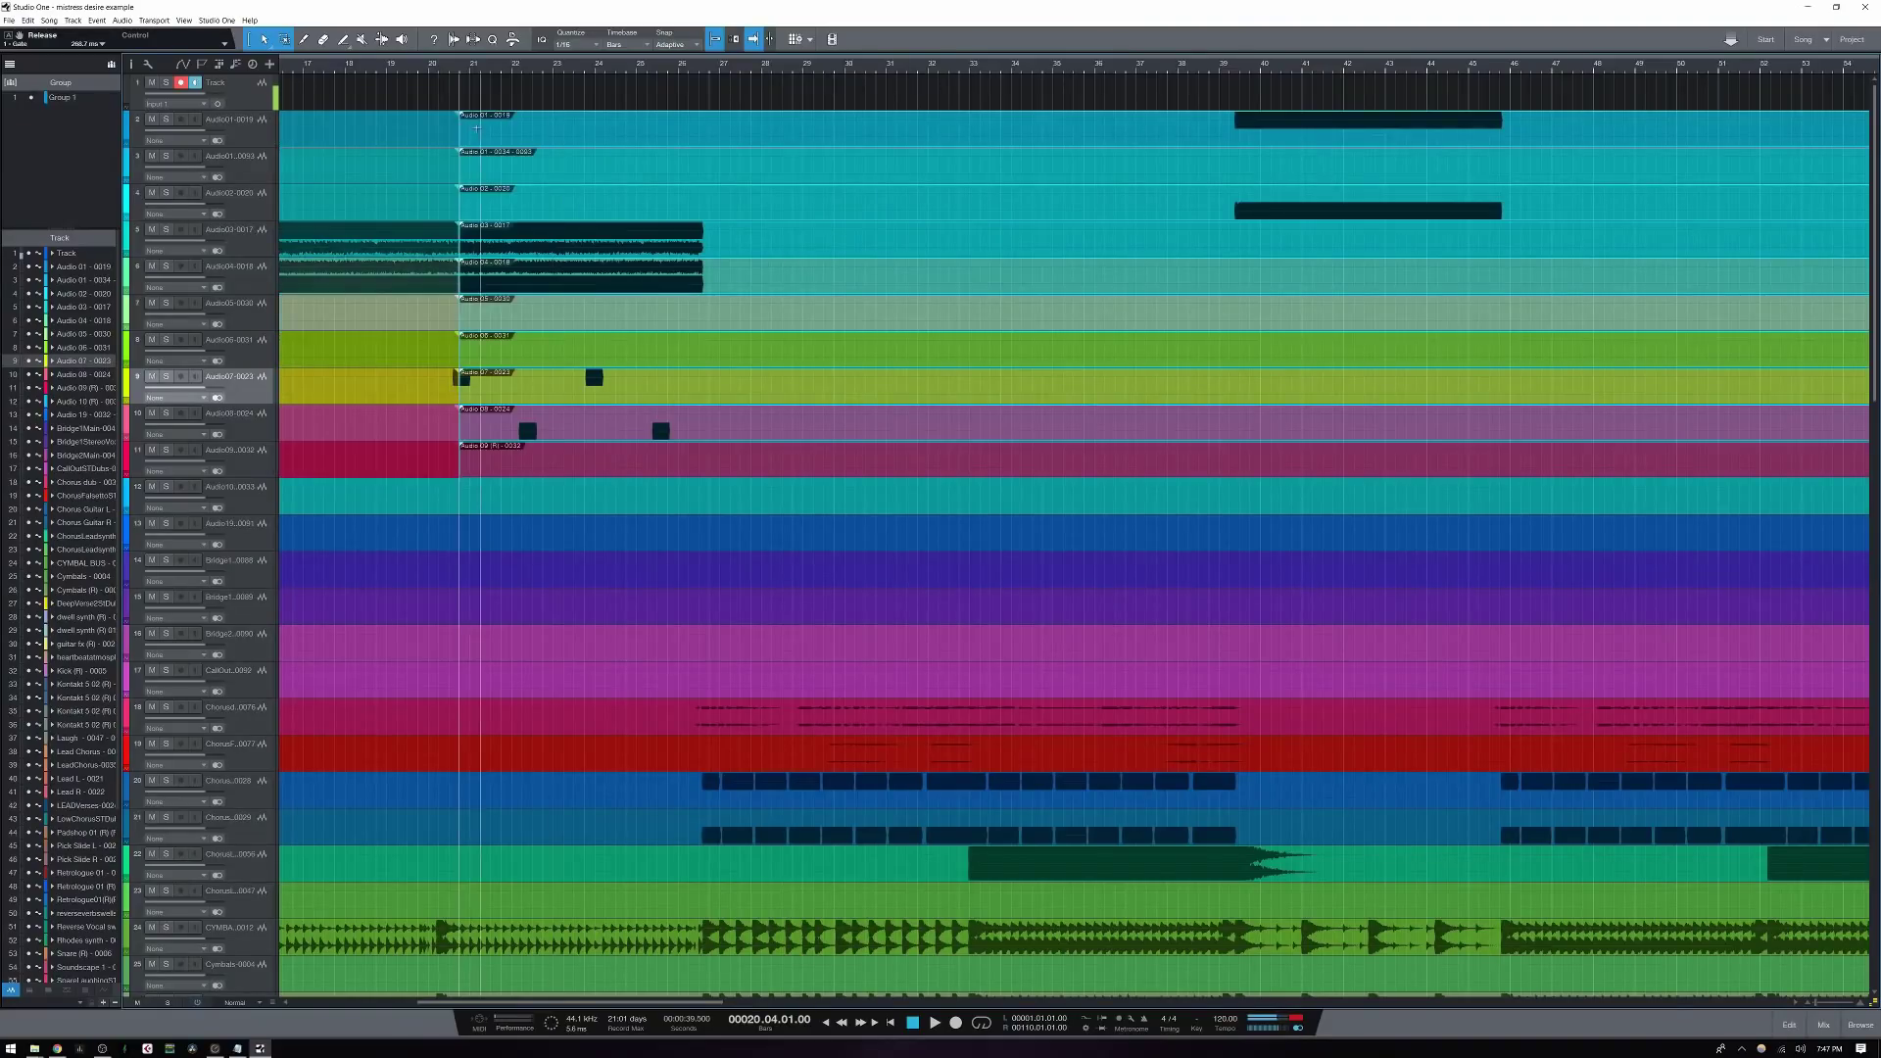
double_click(470, 130)
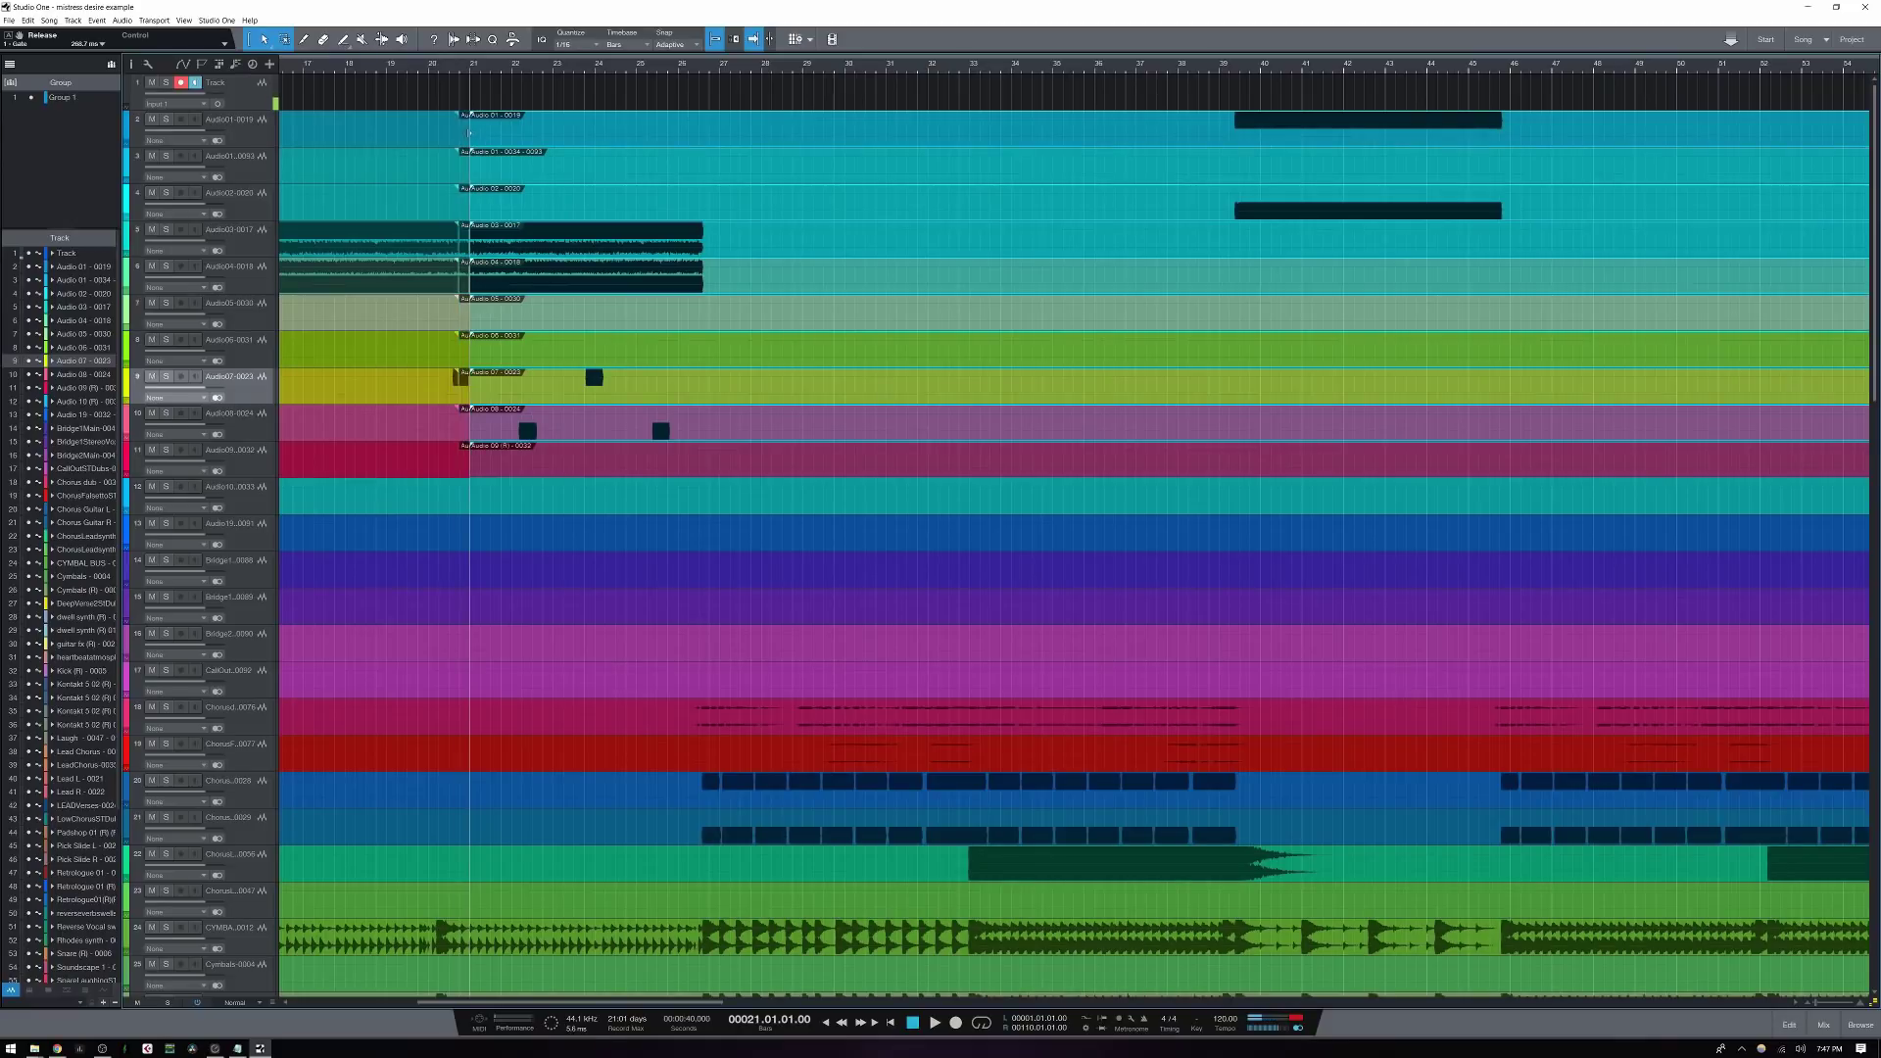
Duplicate the one-beat slice before bar 21 four times across all grouped tracks
left_click(464, 137)
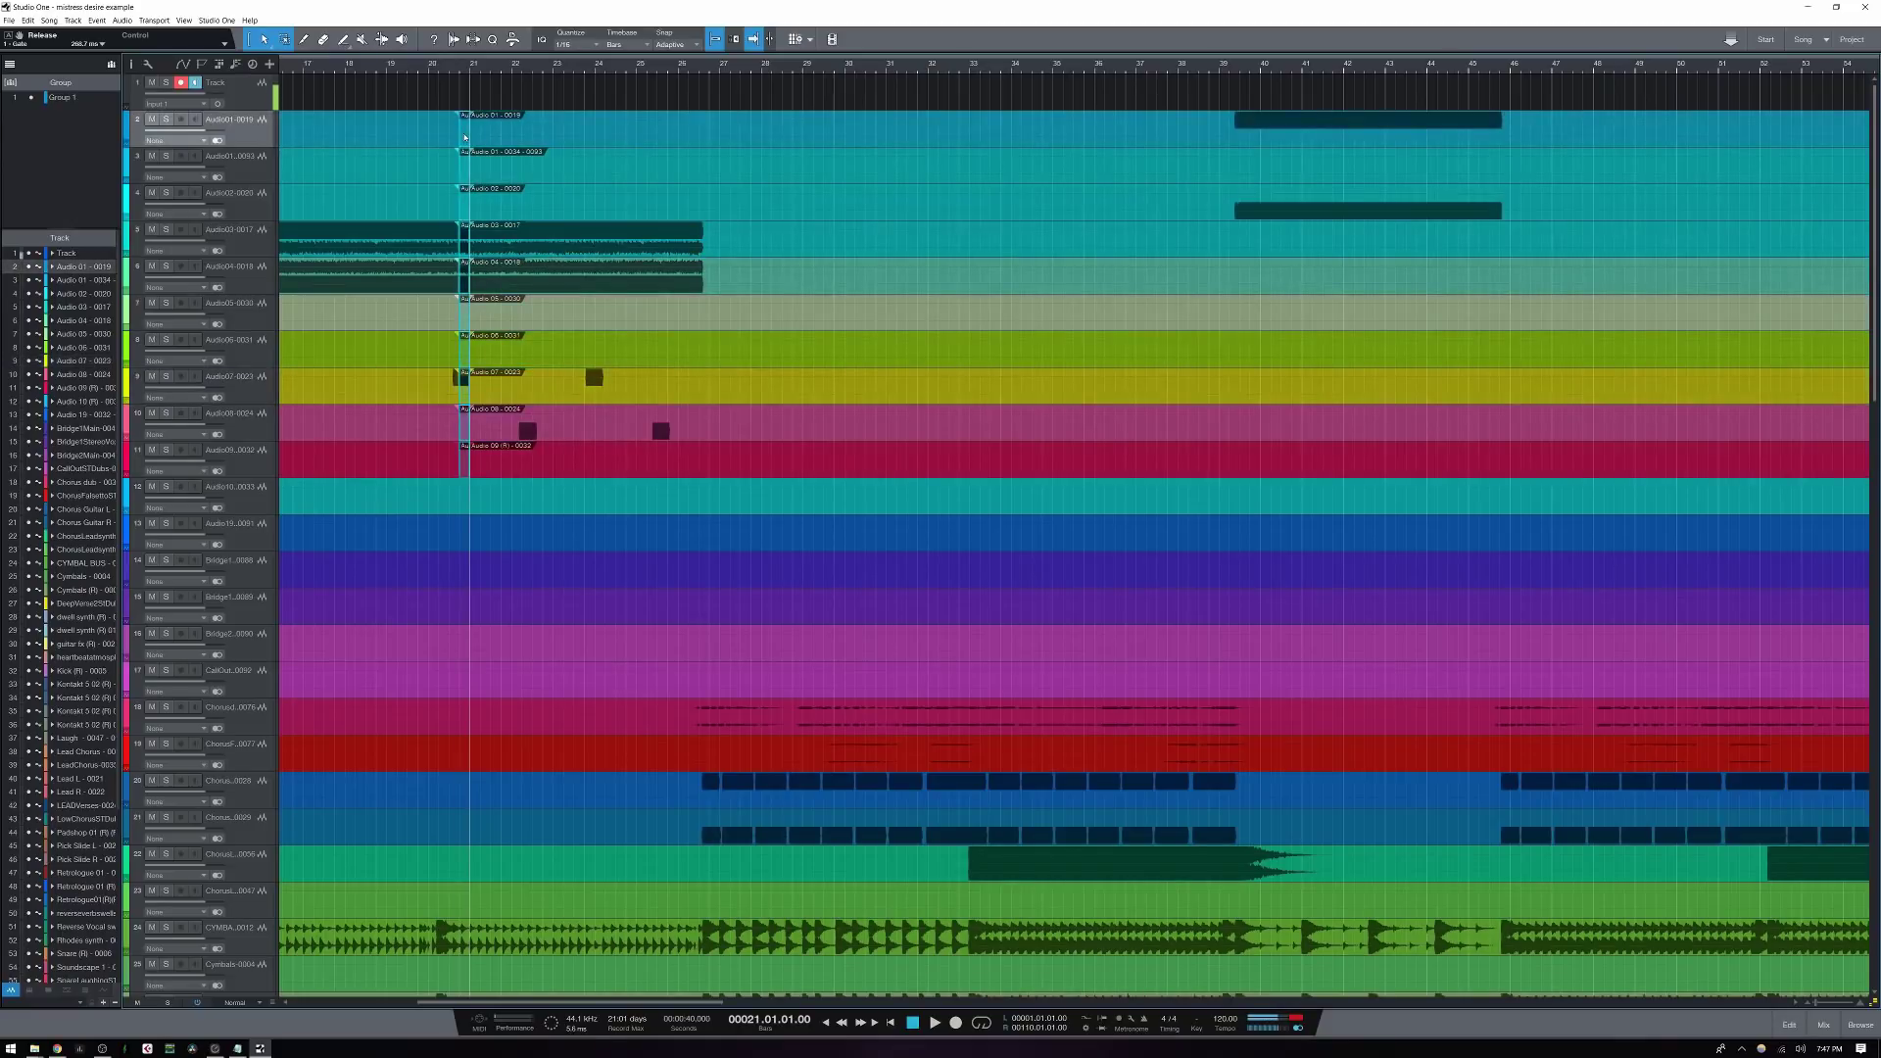
key("d")
key("d")
key("d")
key("d")
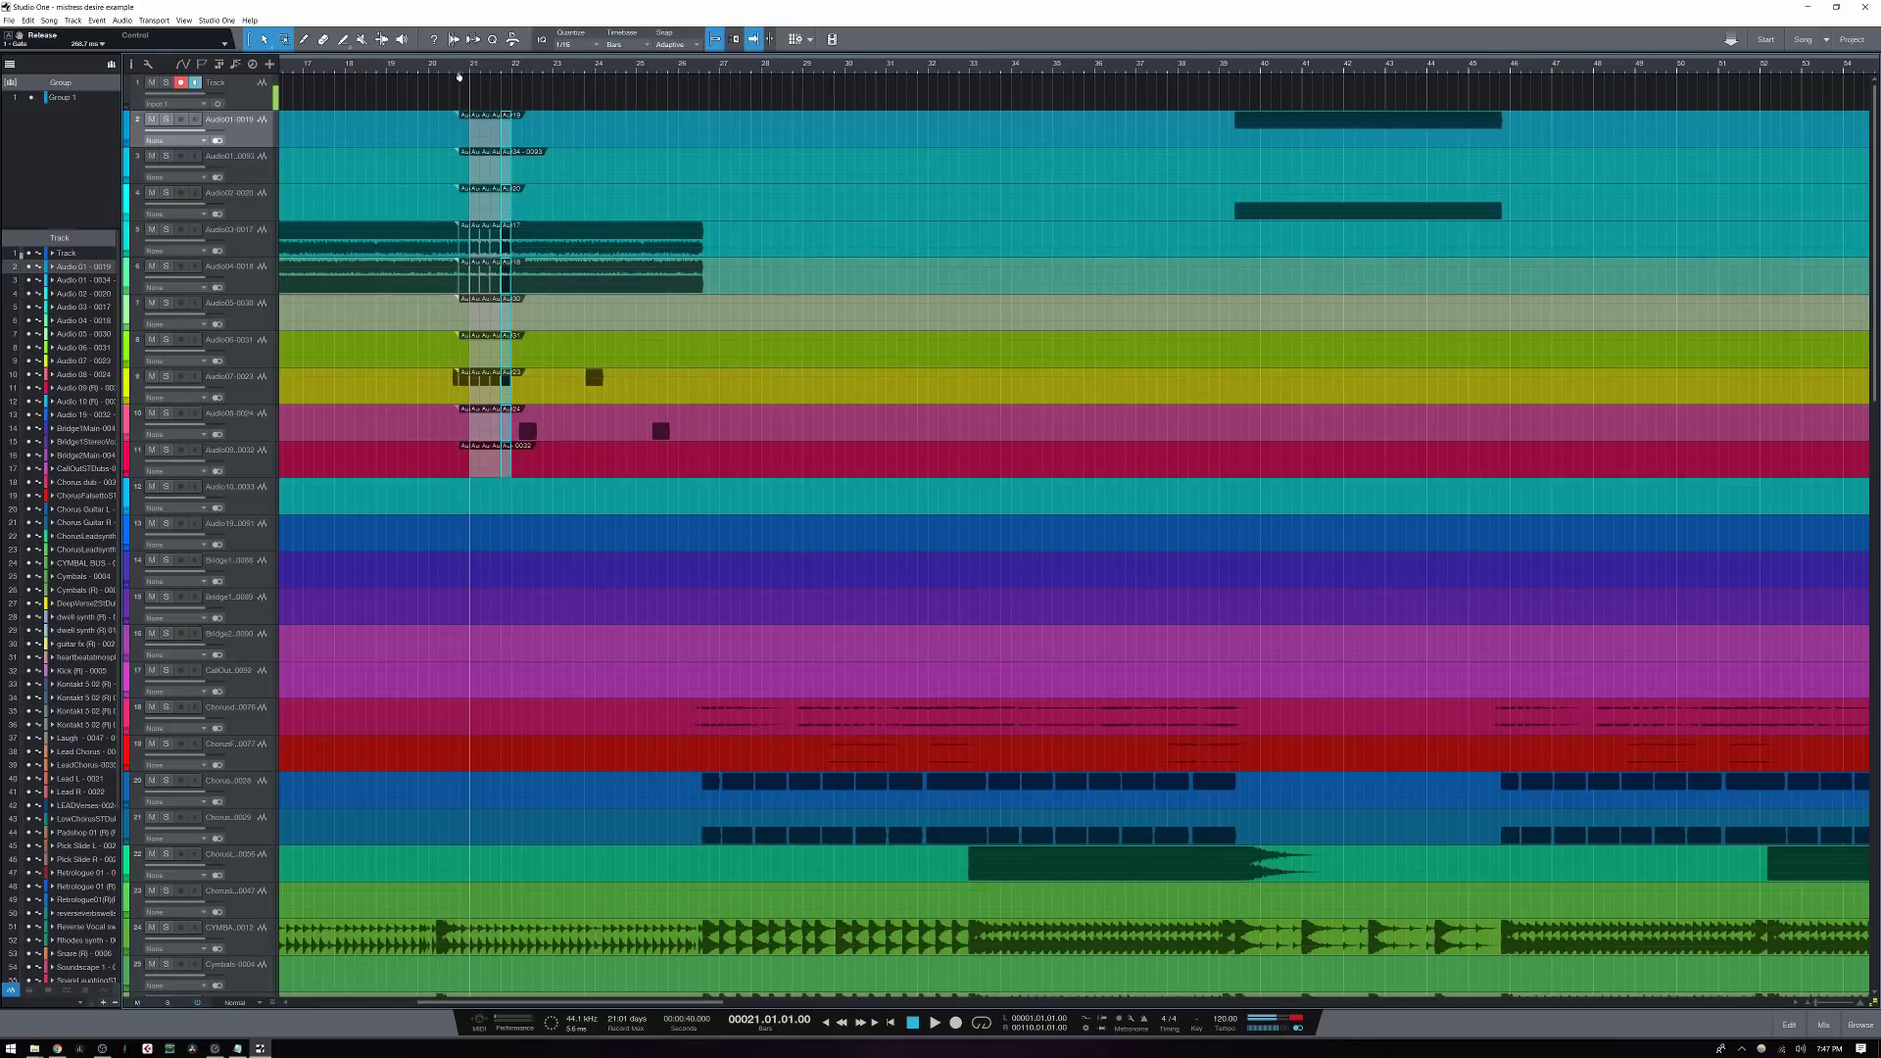
Set the playback position to 20.04.01 and move the remaining grouped events to start just after bar 22, beyond the duplicated slices
left_click_drag(459, 77, 445, 94)
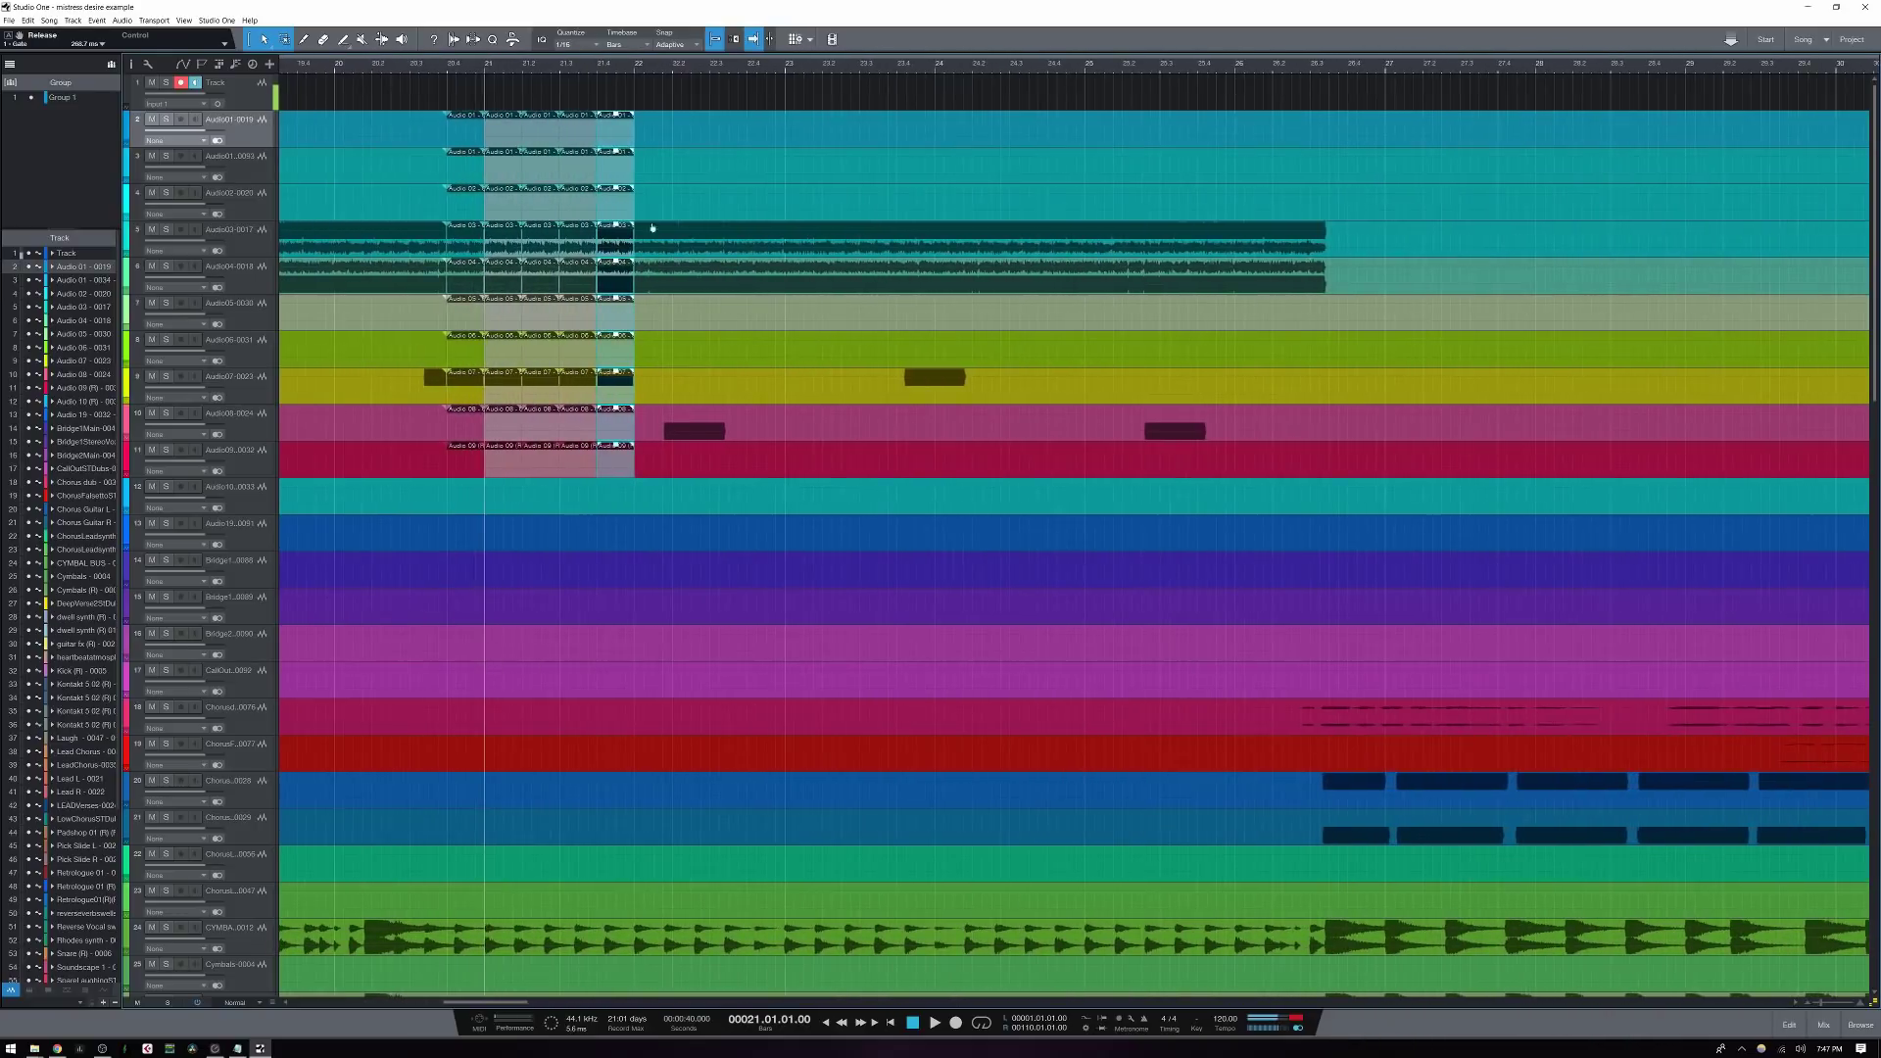
left_click(471, 71)
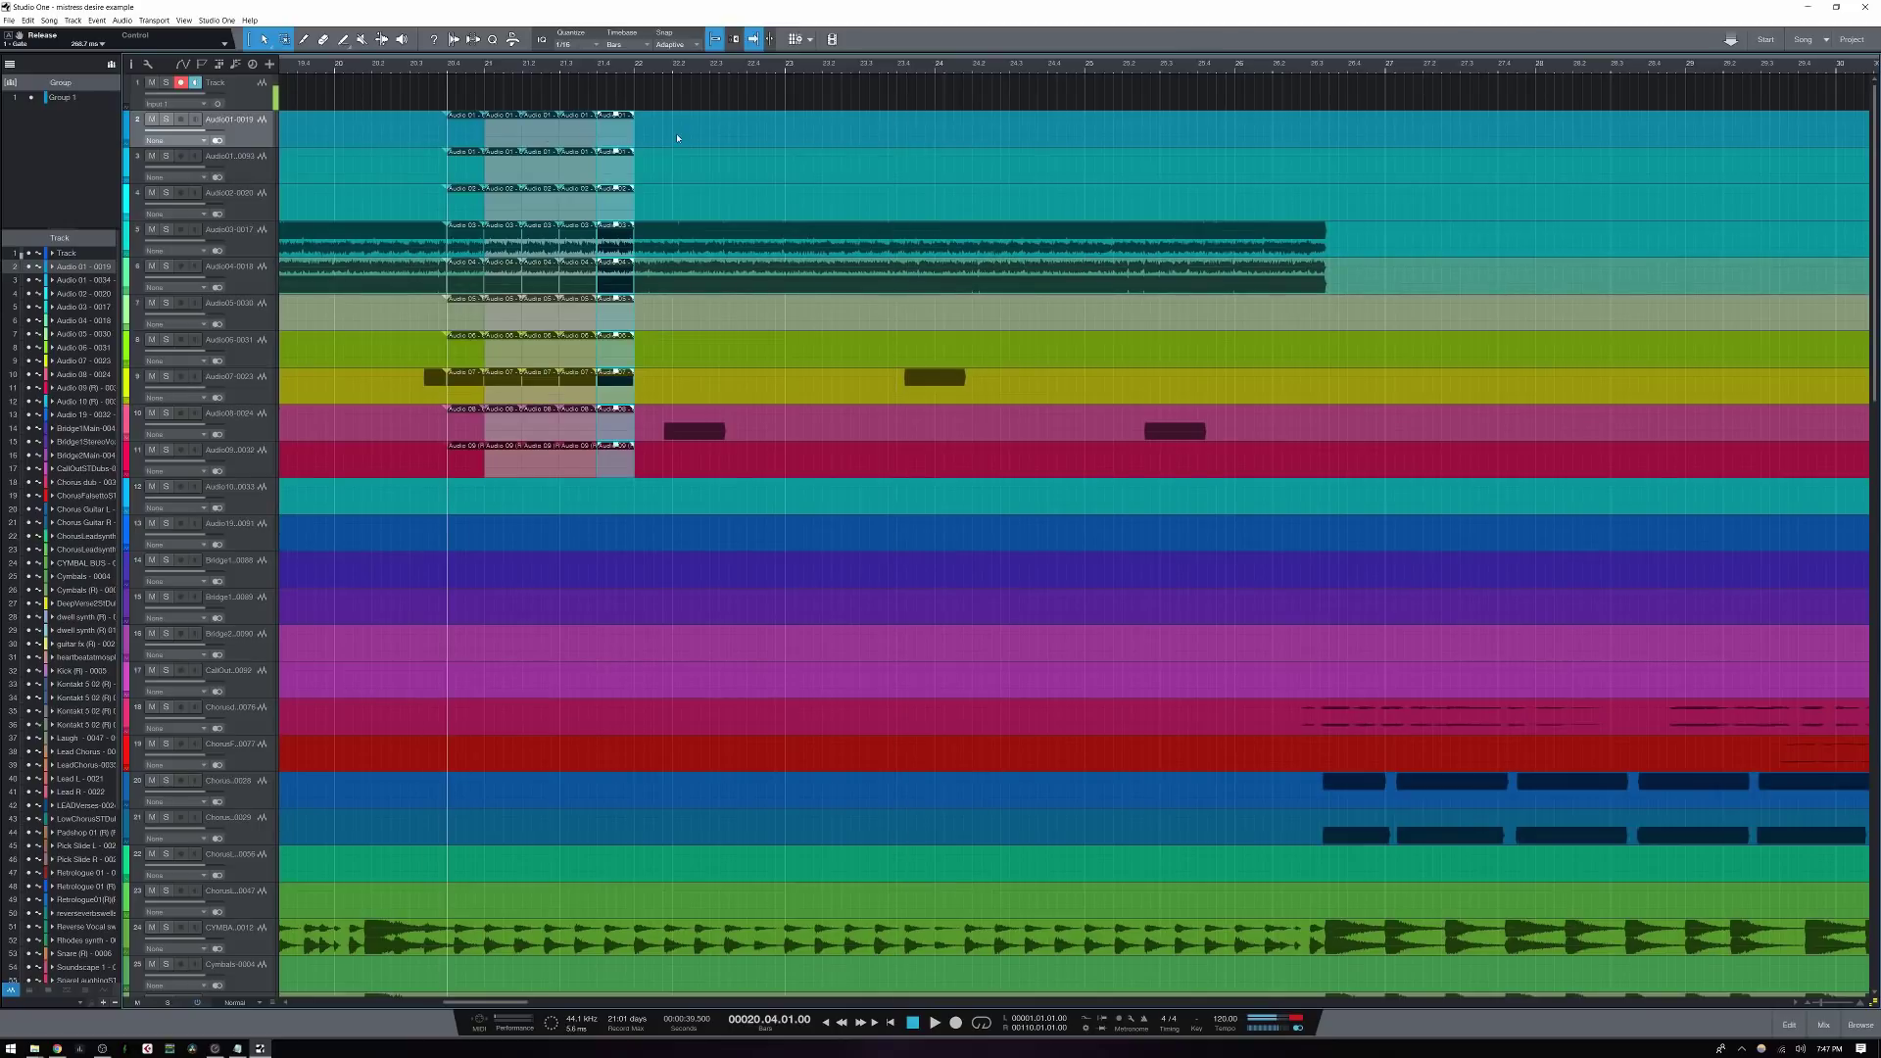
left_click_drag(678, 138, 804, 140)
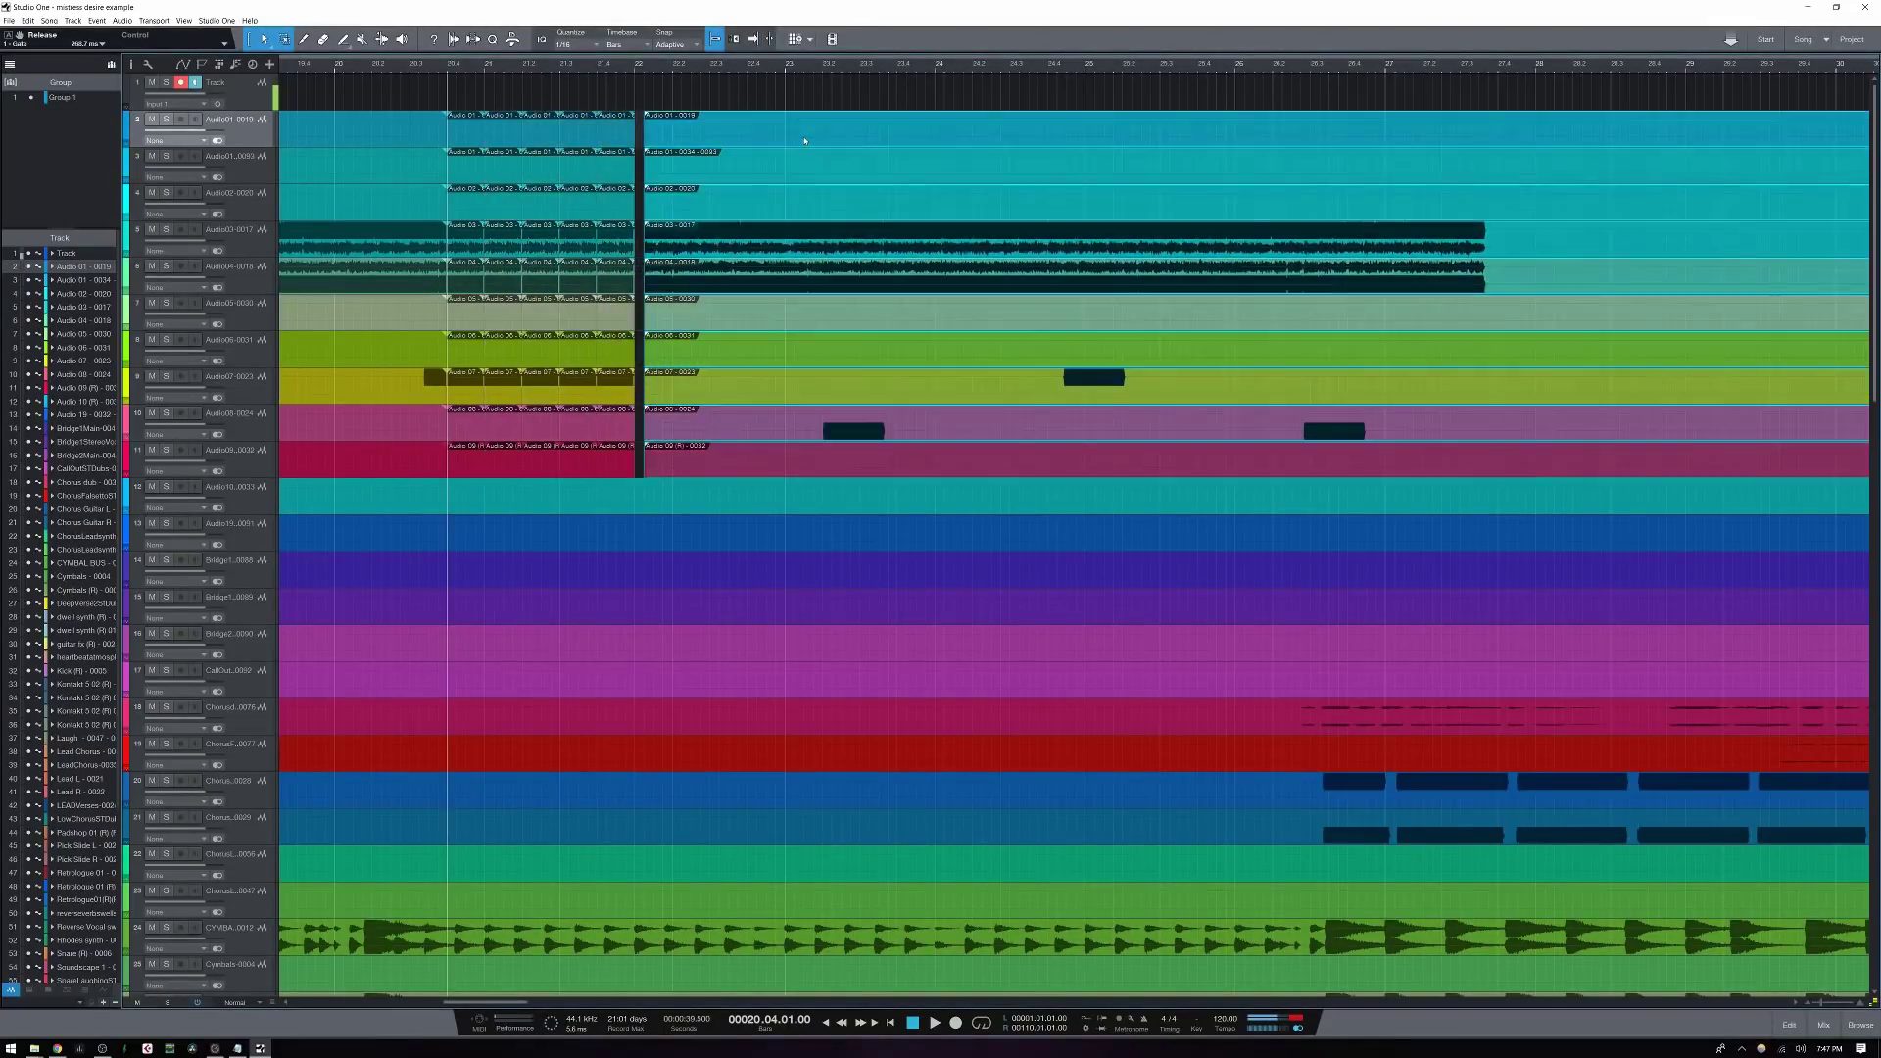
left_click(789, 340)
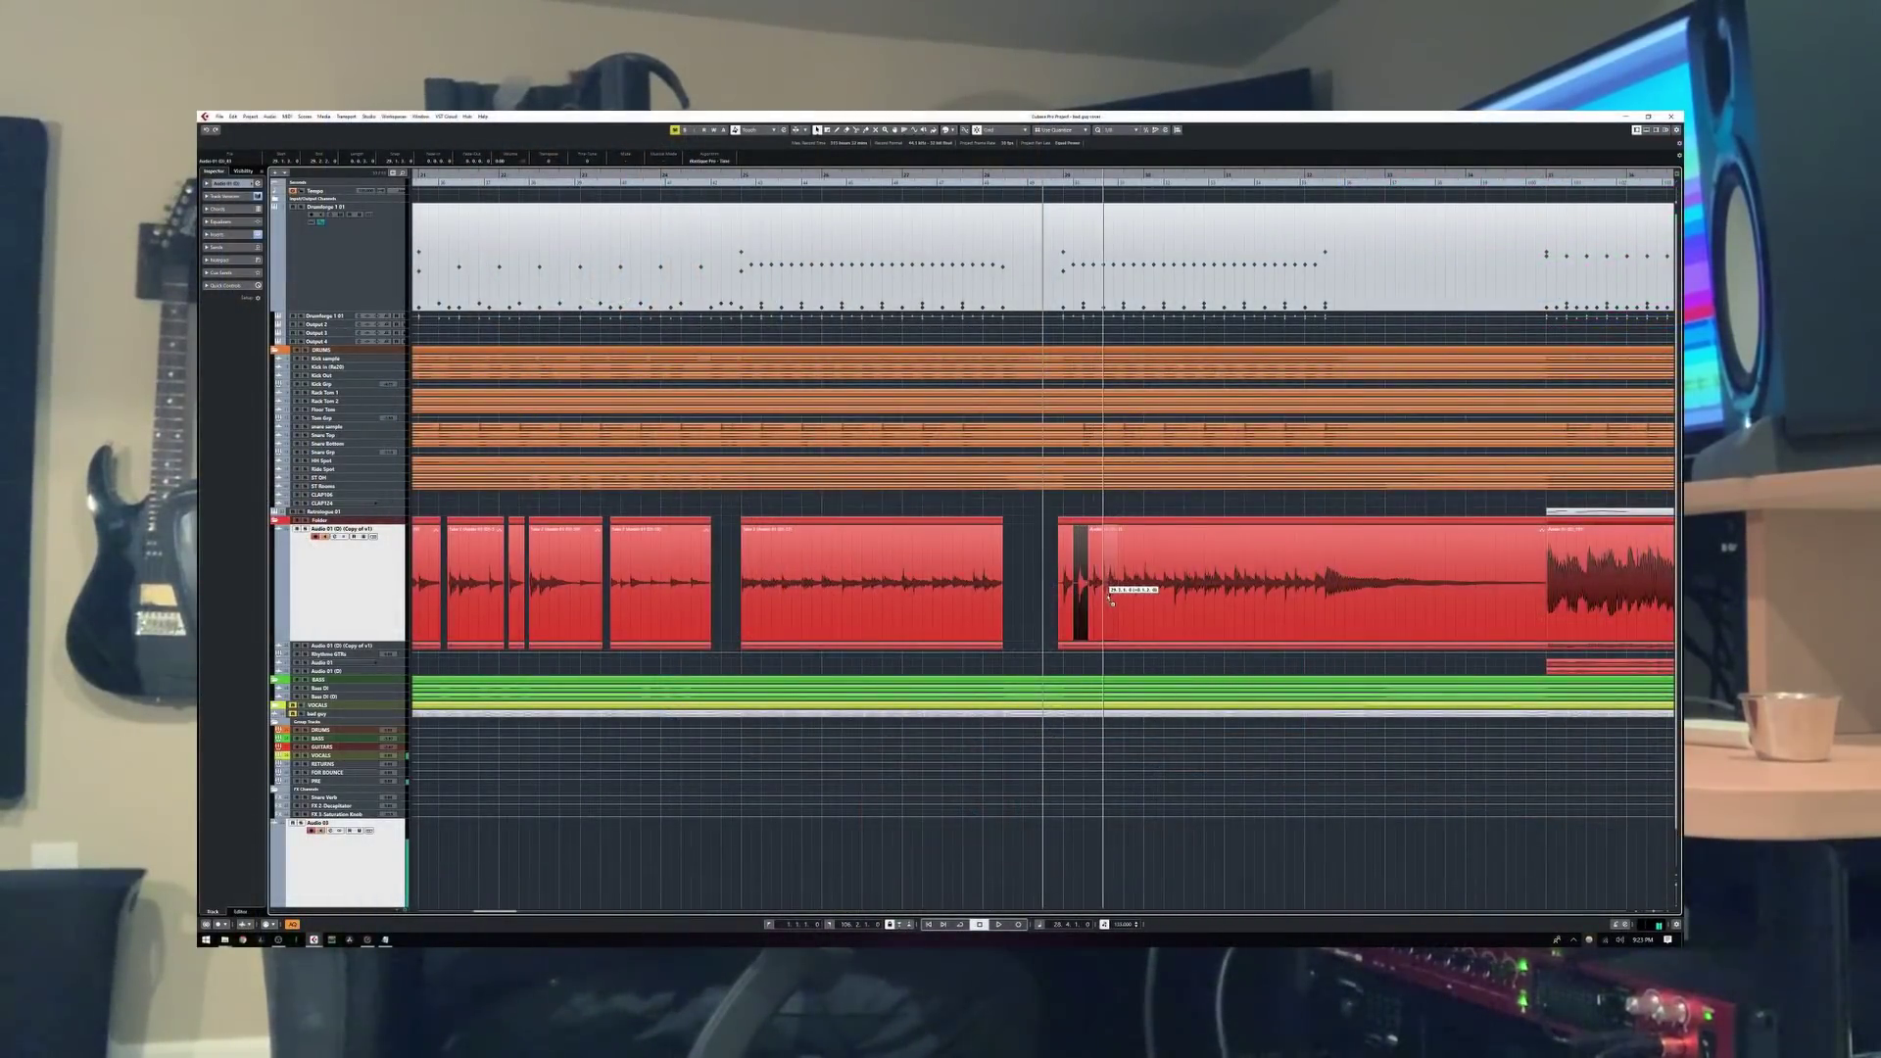
left_click_drag(1082, 597, 1031, 600)
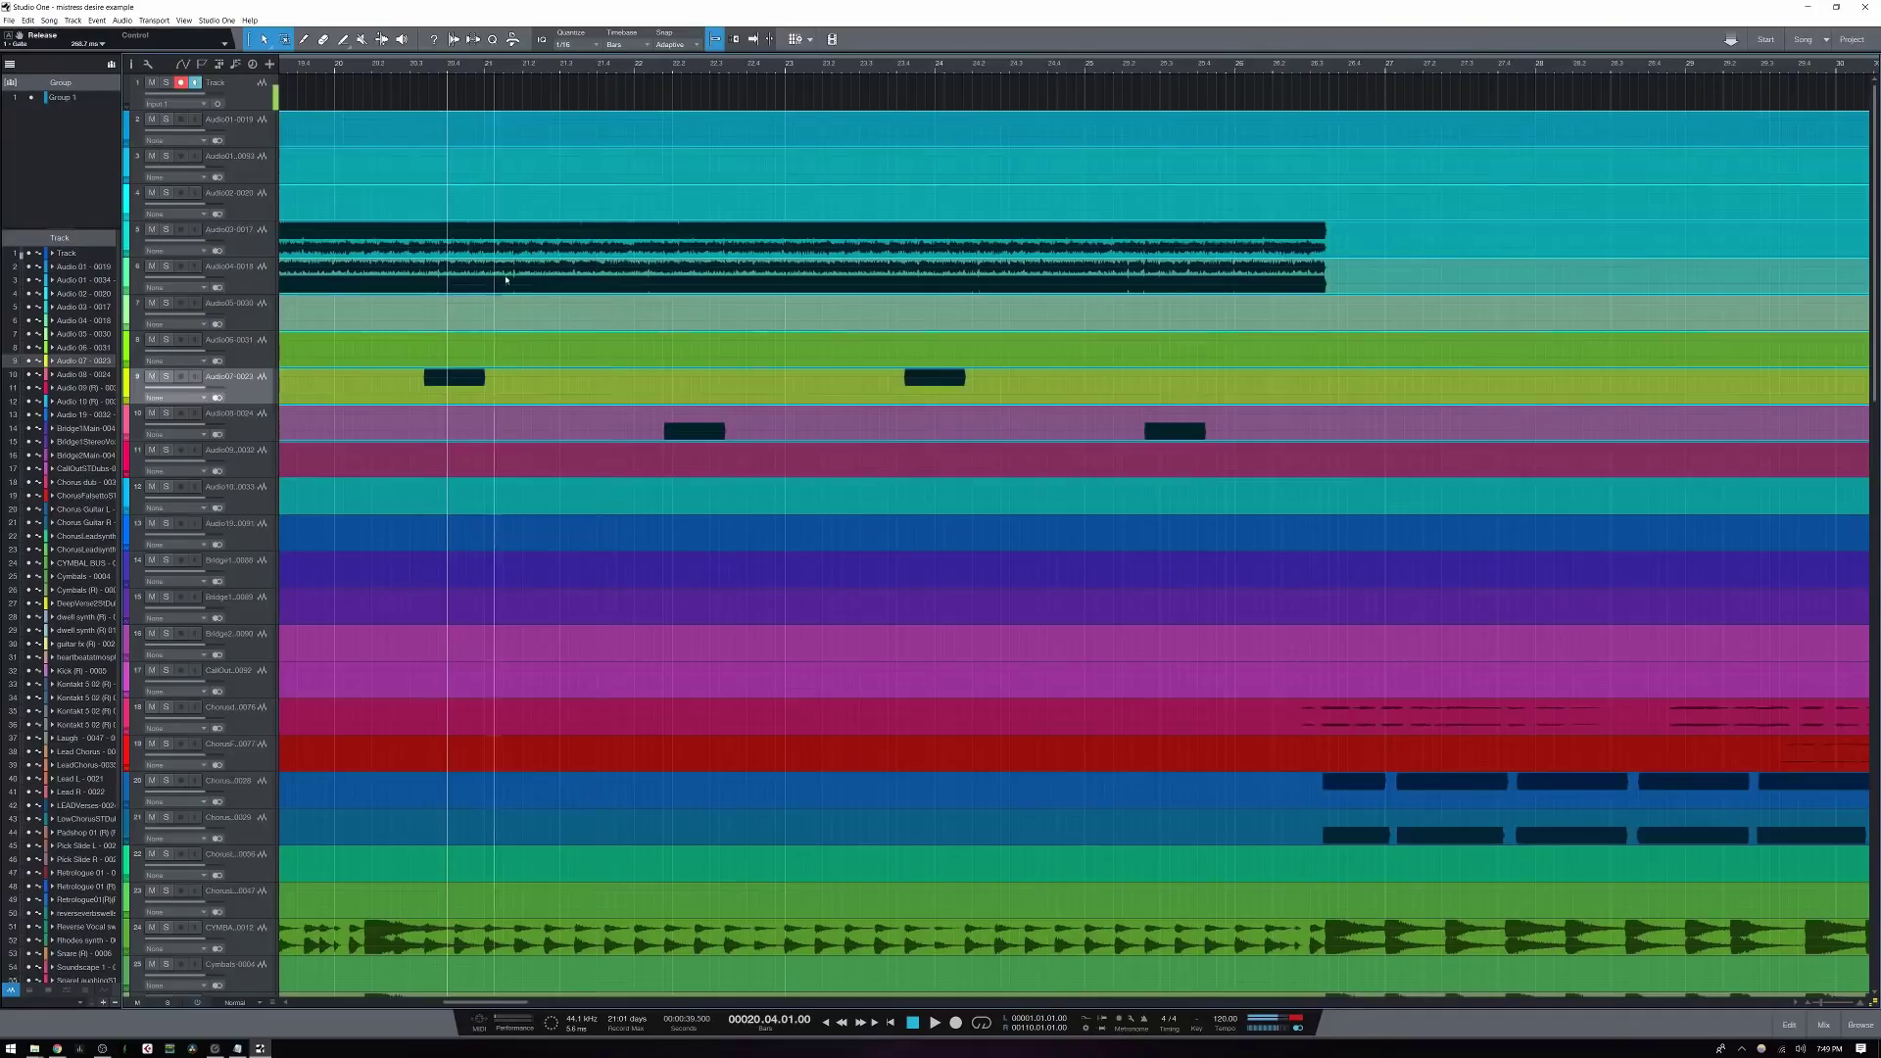
Split the grouped events at 20.04.01, 21.01.01, 21.01.03 and 21.02.01, and return the playback position to 20.04.01
double_click(448, 119)
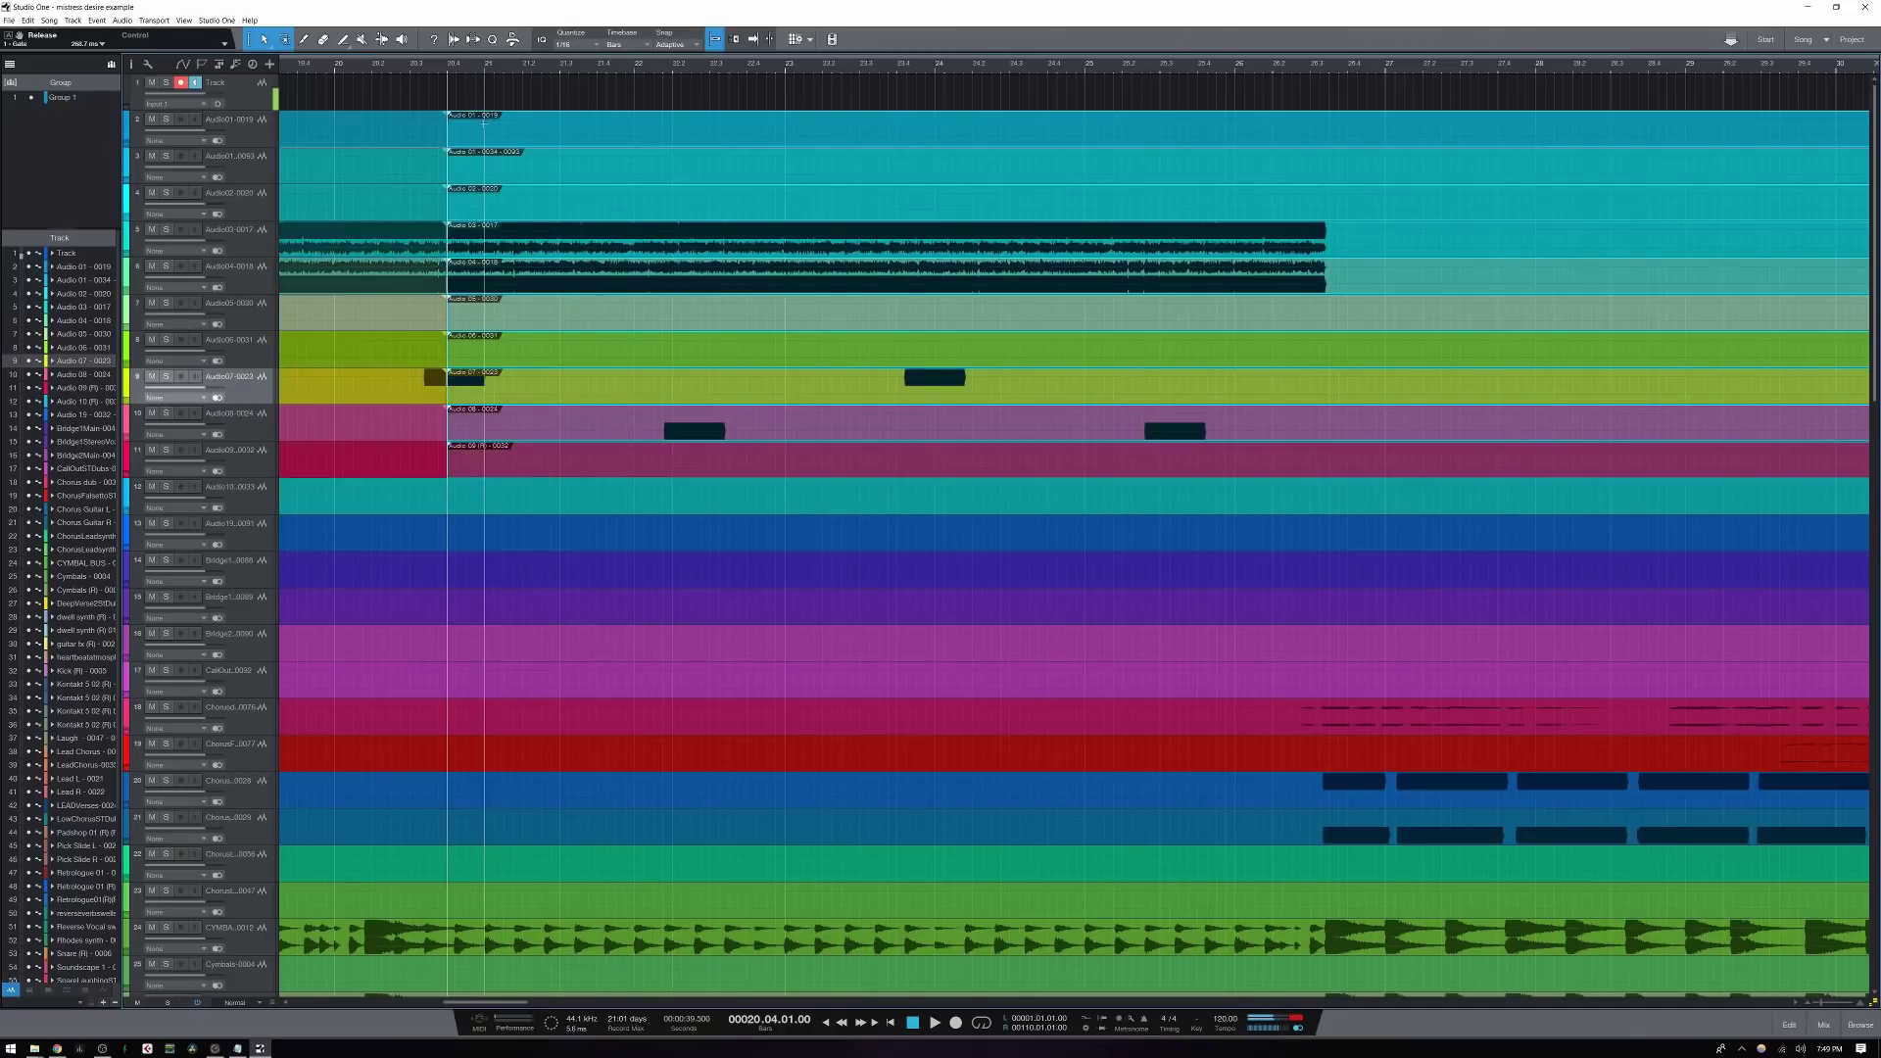
double_click(485, 120)
double_click(504, 118)
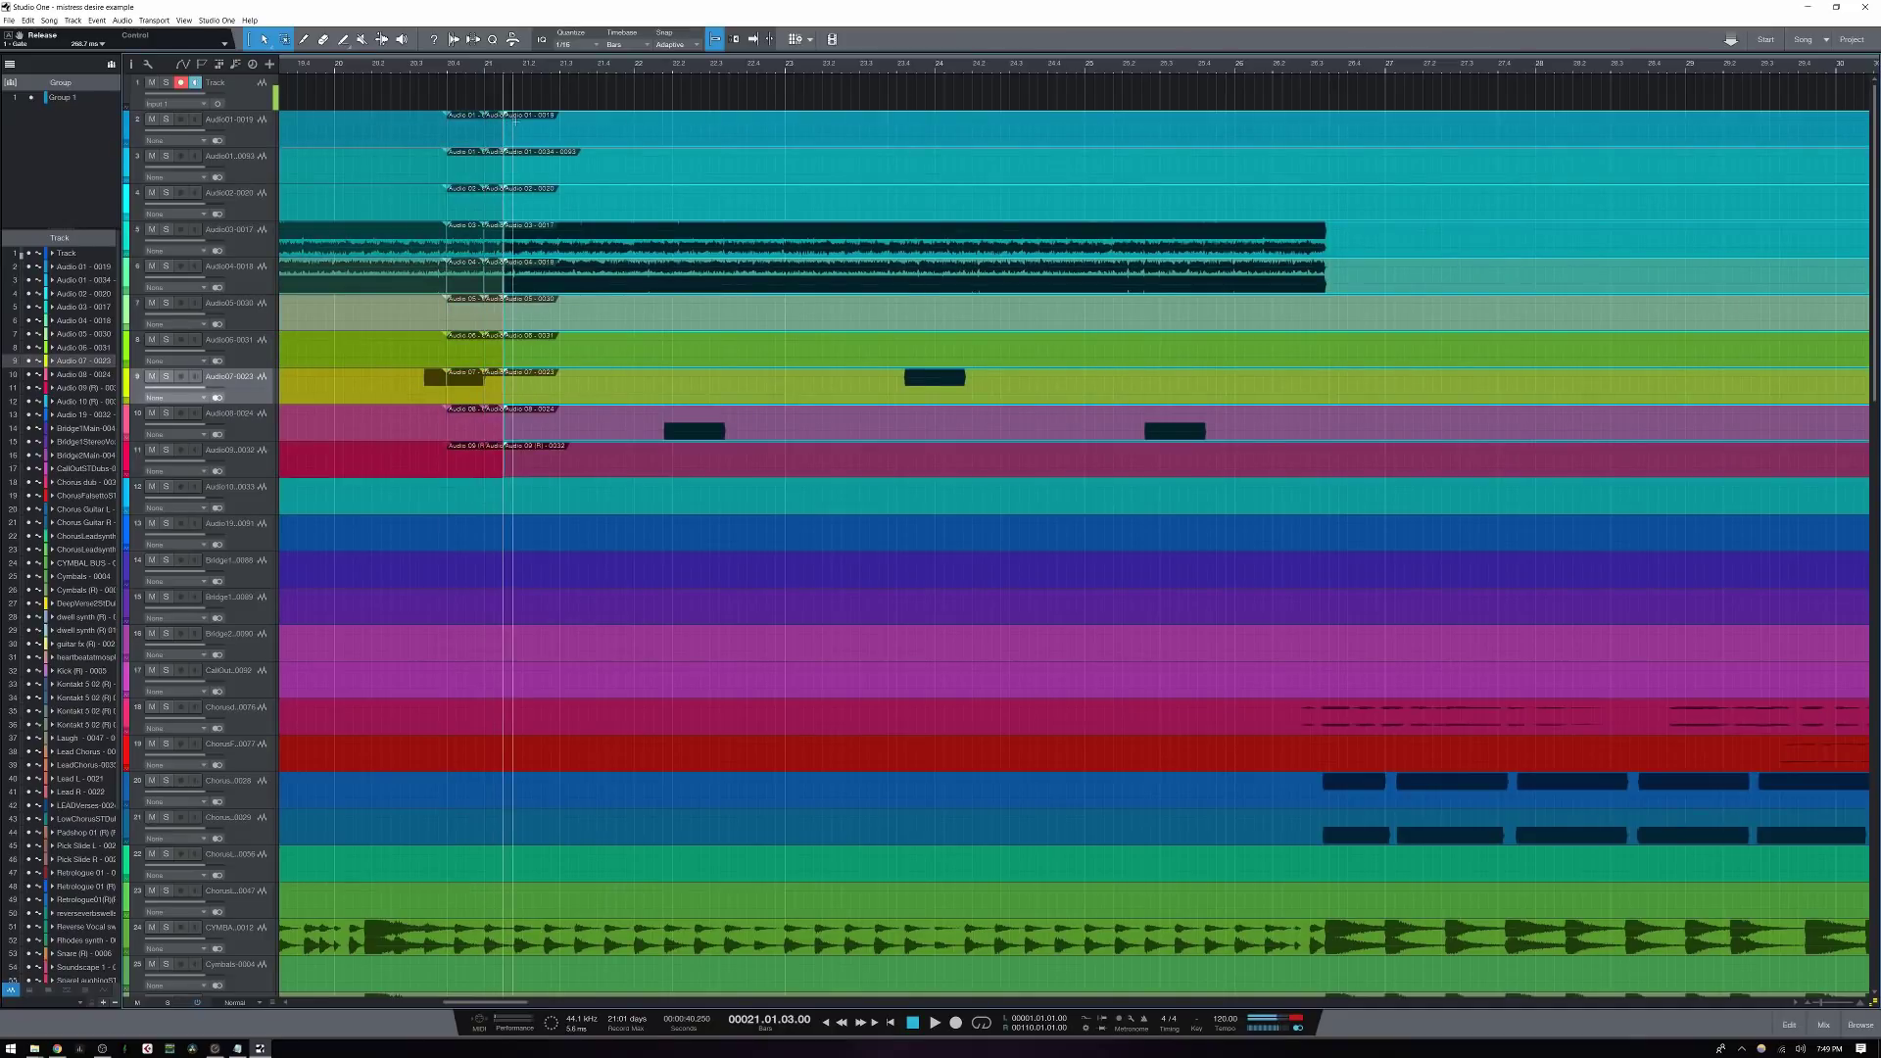
double_click(522, 135)
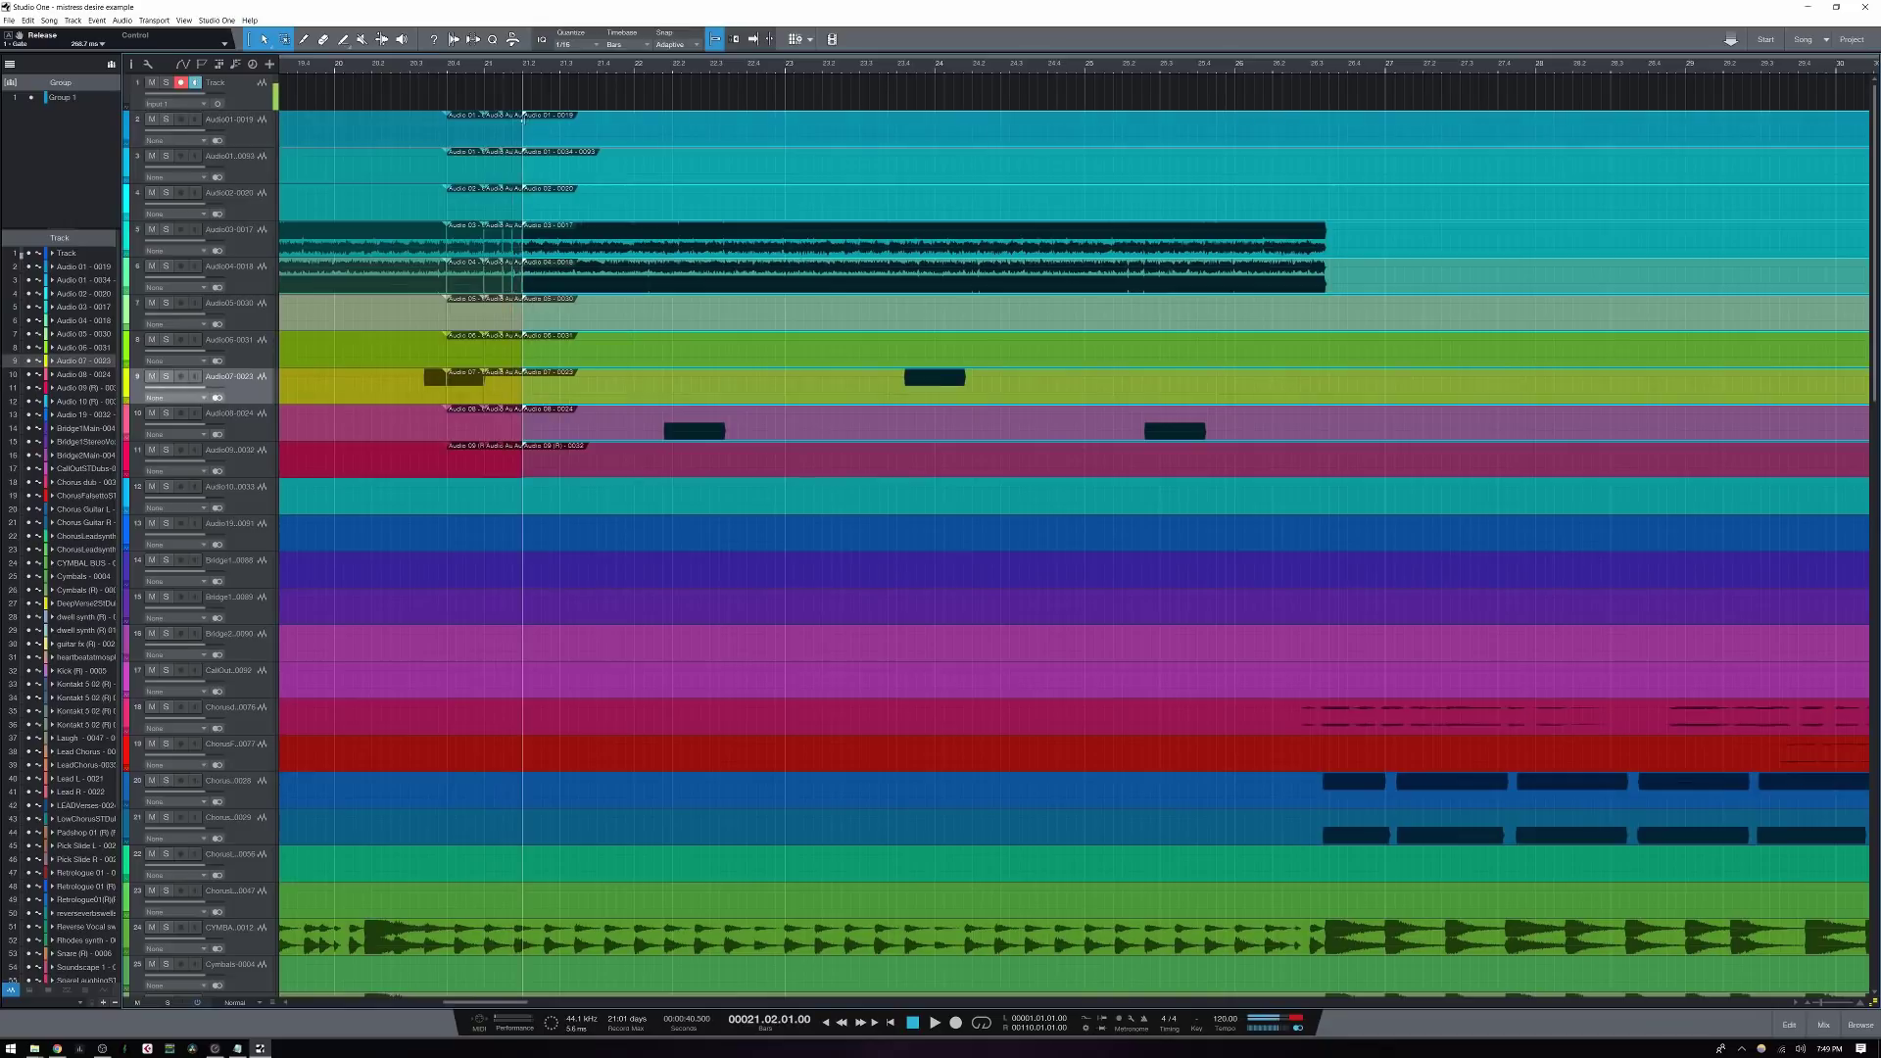
left_click(449, 72)
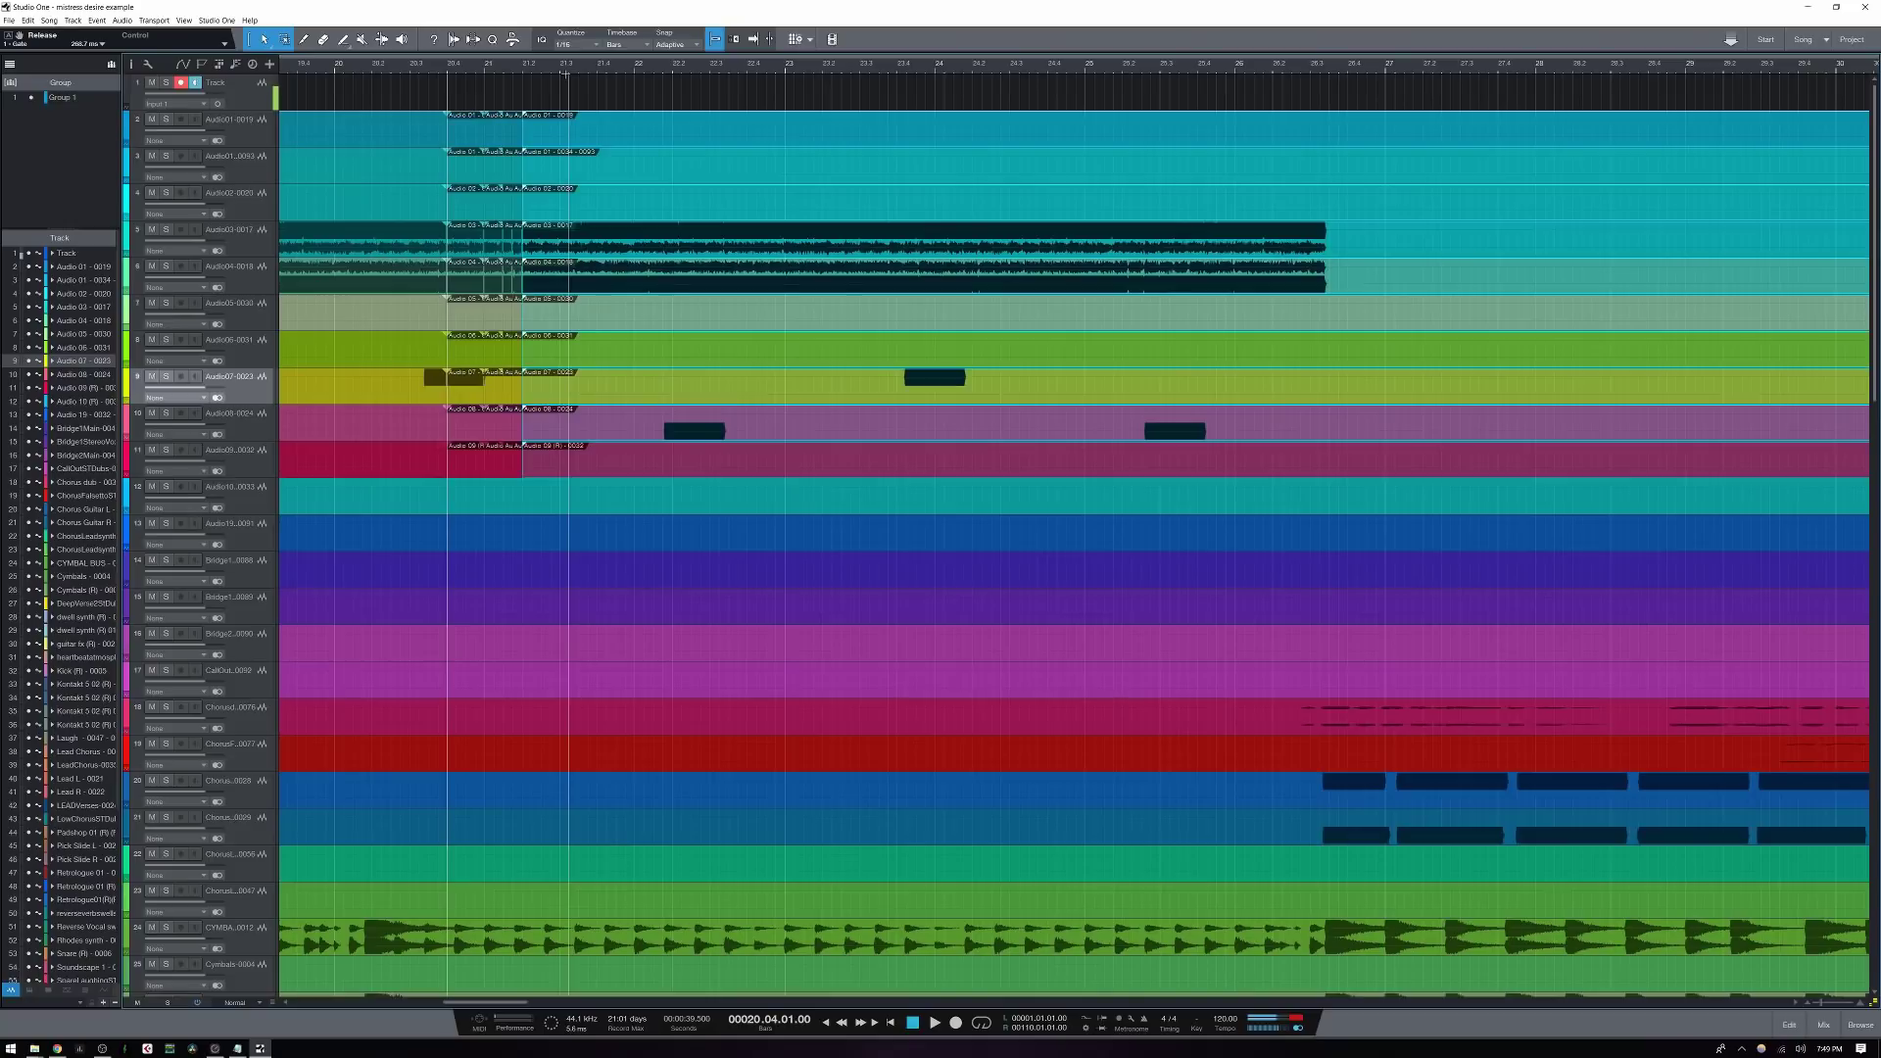
Undo the series of splits around bar 21 so the grouped events are whole again
key("ctrl+z")
key("ctrl+z")
key("ctrl+z")
key("ctrl+z")
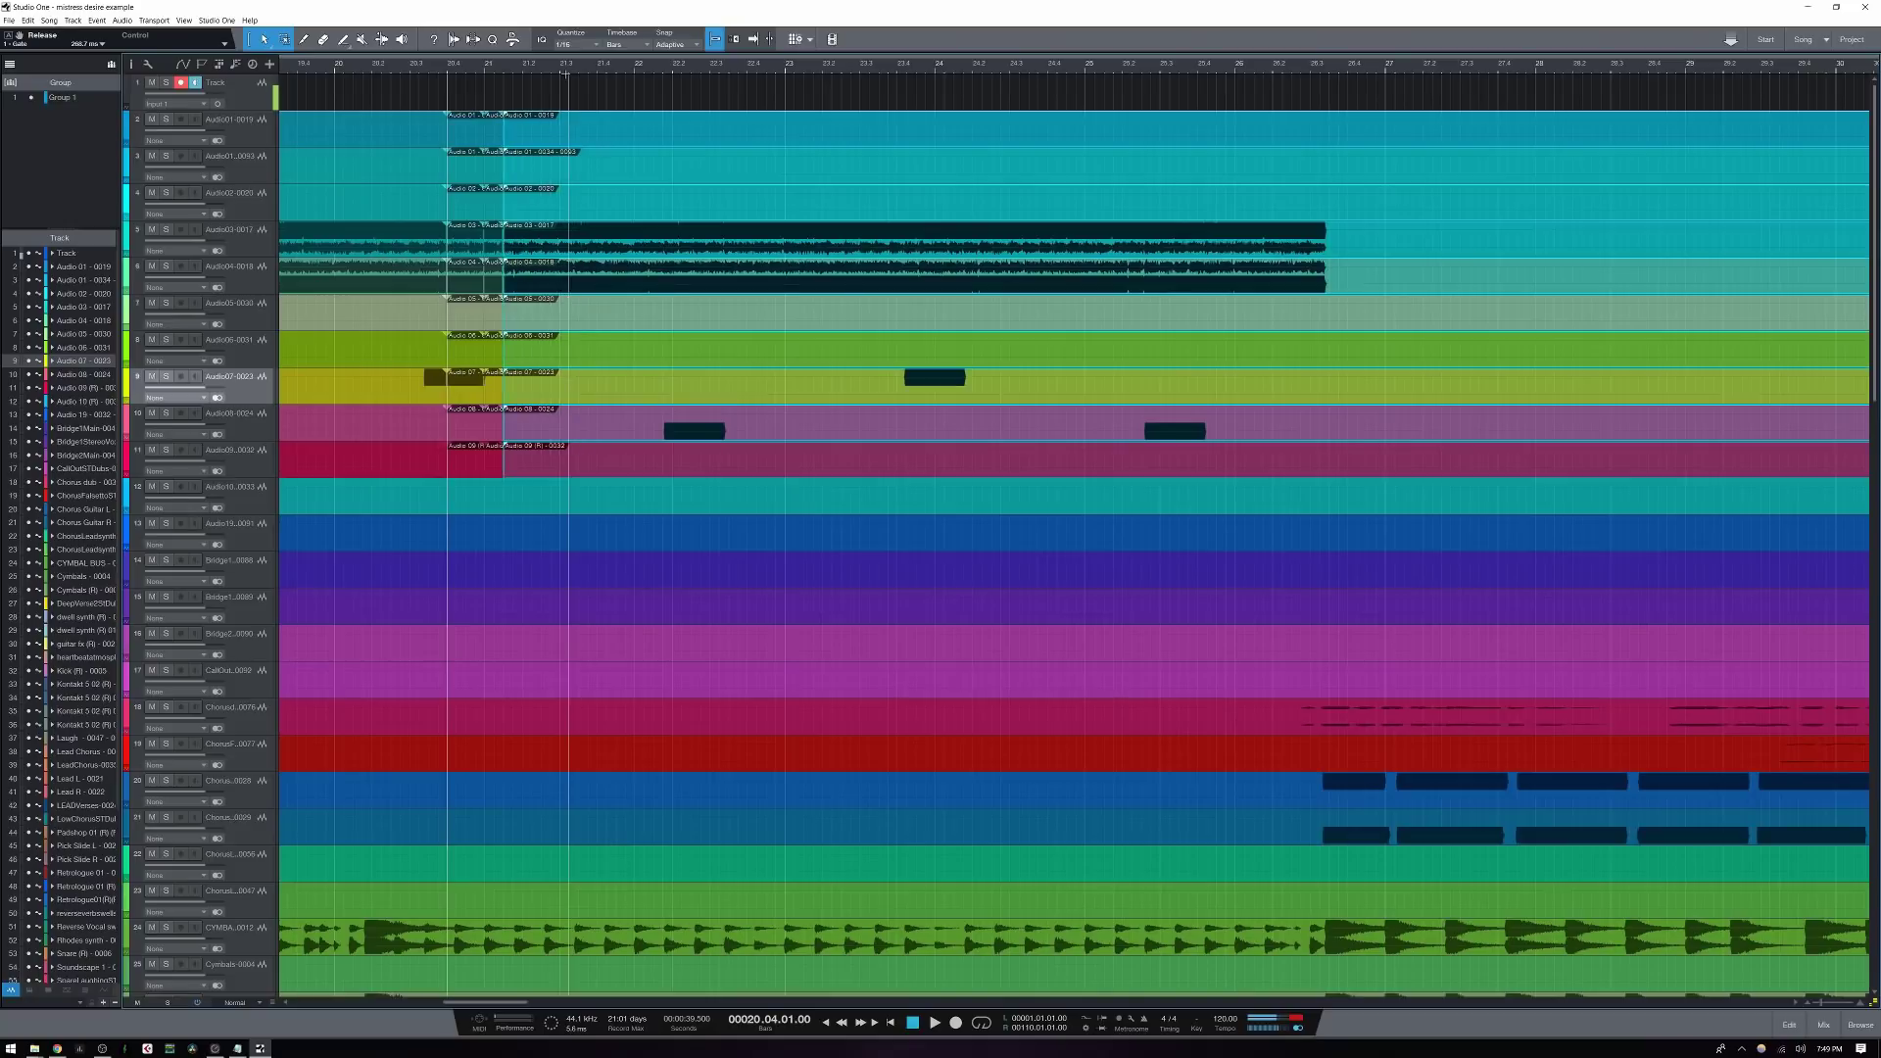
key("ctrl+z")
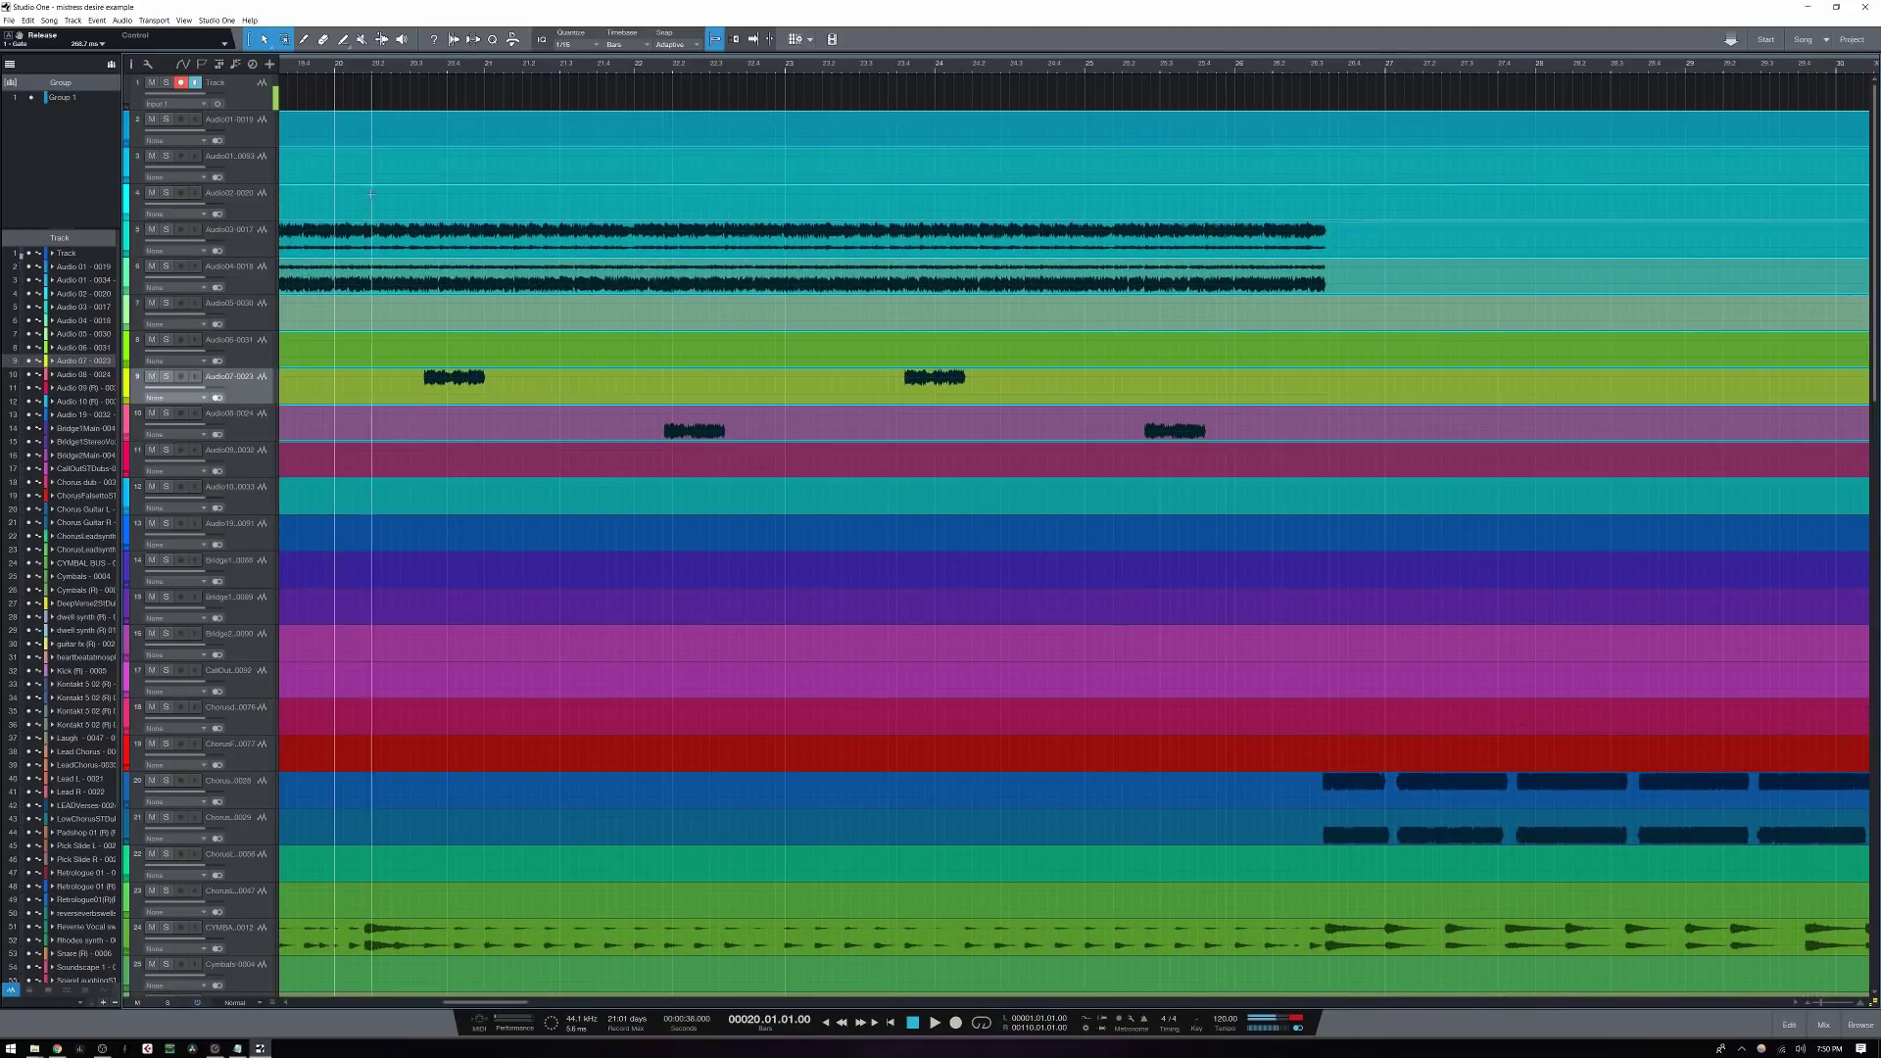
Examine the full song arrangement and the tracks below the grouped ones
left_click(256, 283)
key("z")
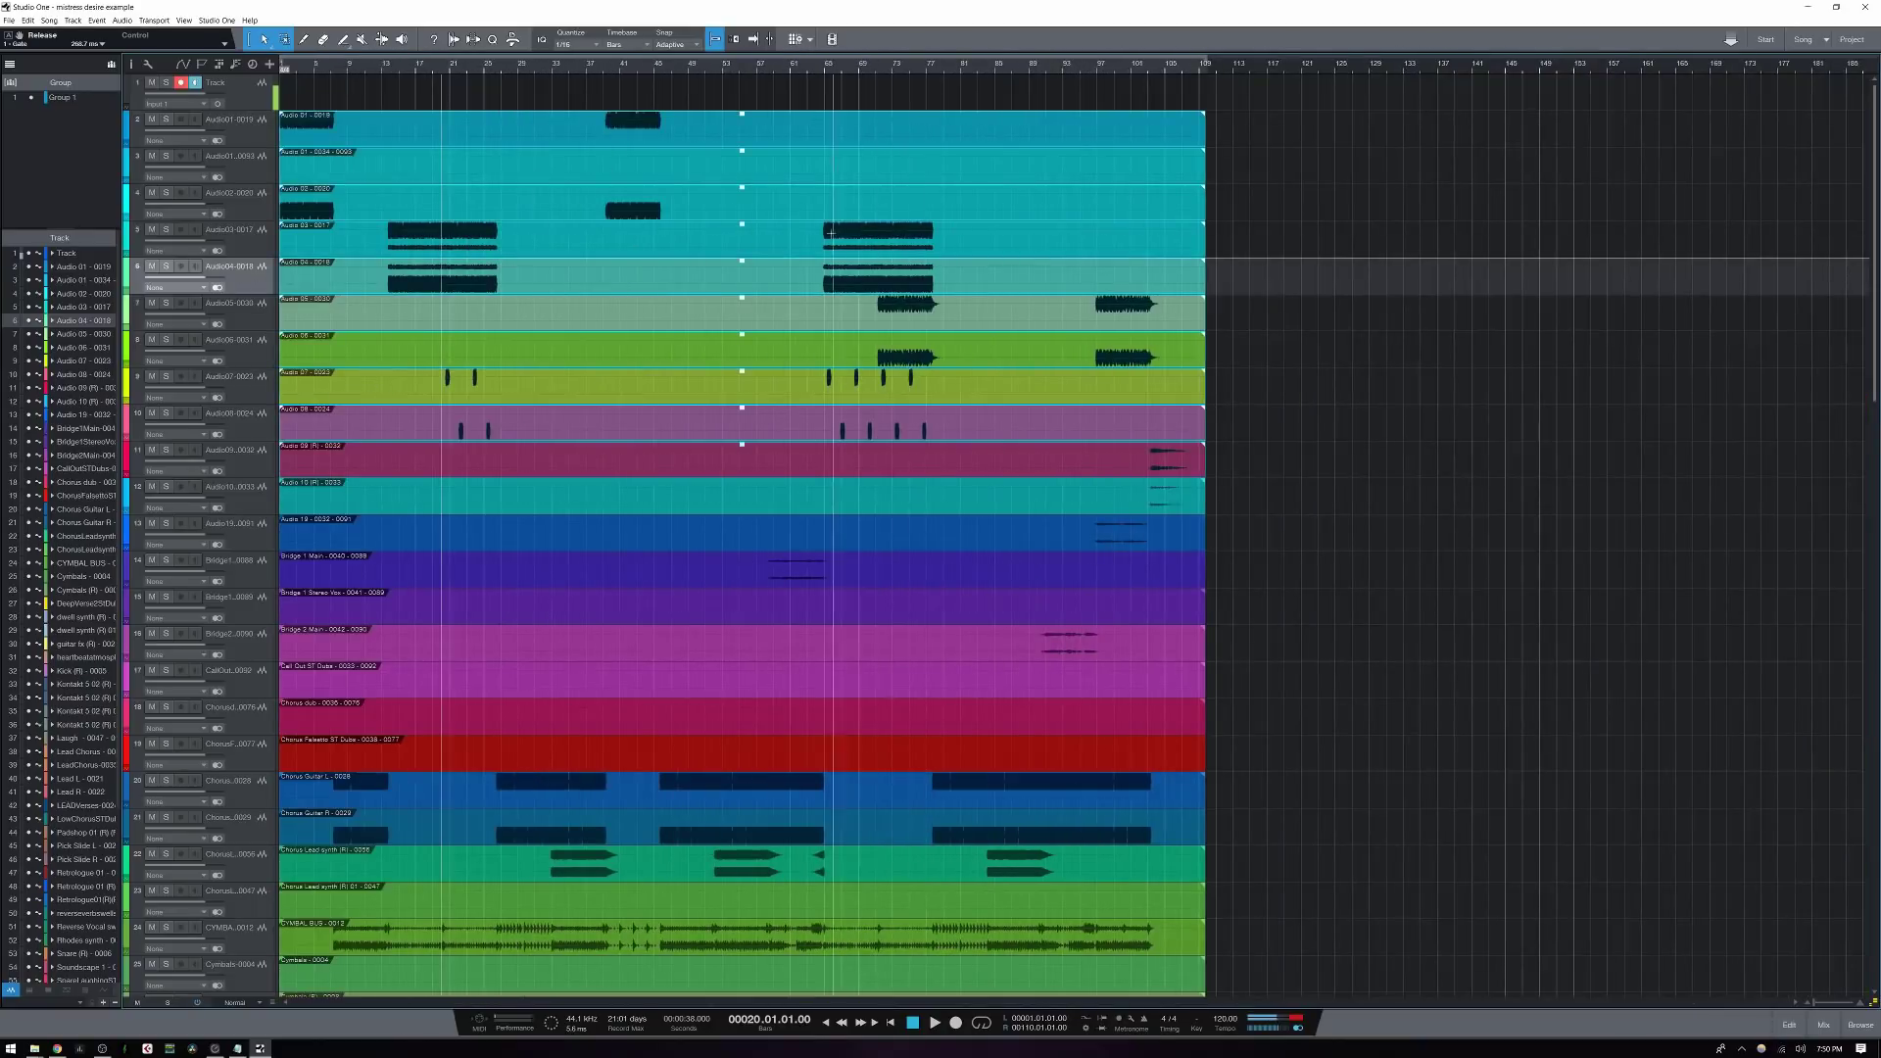
mouse_move(396, 76)
left_mouse_down()
mouse_move(386, 94)
mouse_move(387, 79)
left_mouse_up()
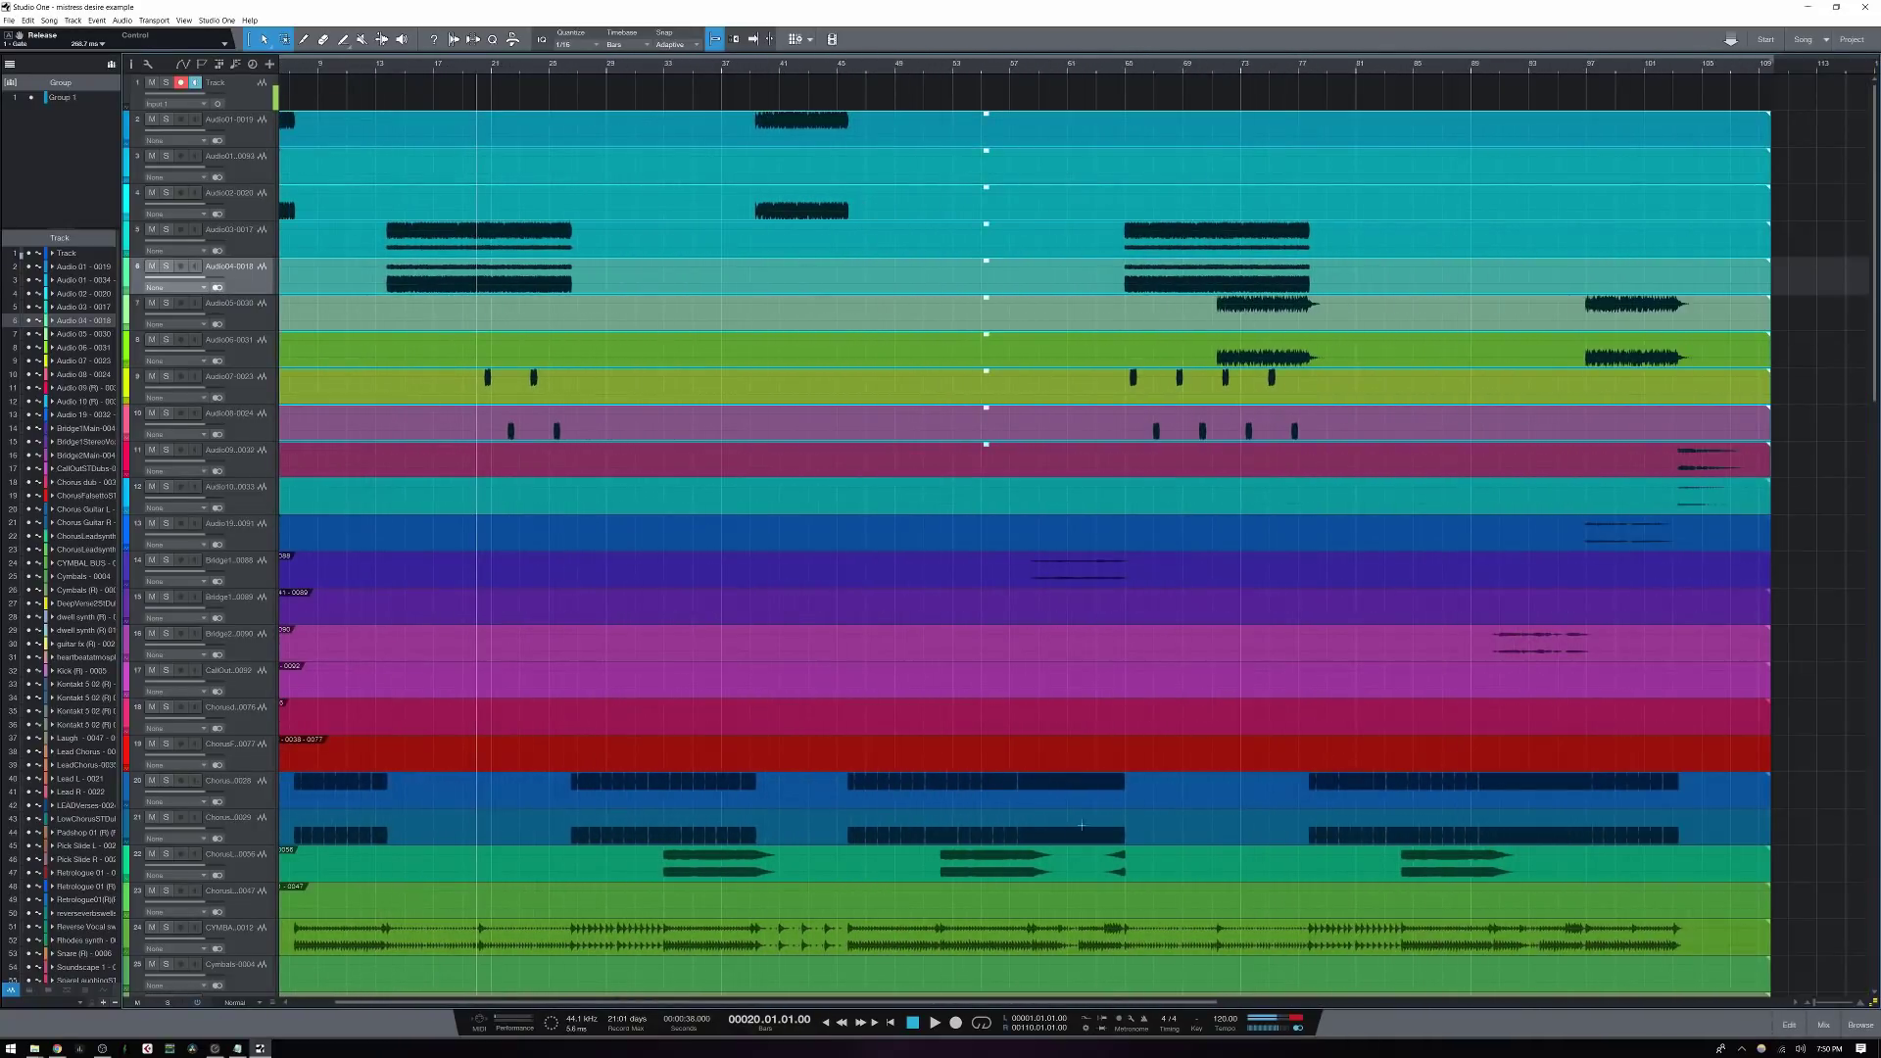
scroll(1722, 796, "down", 8)
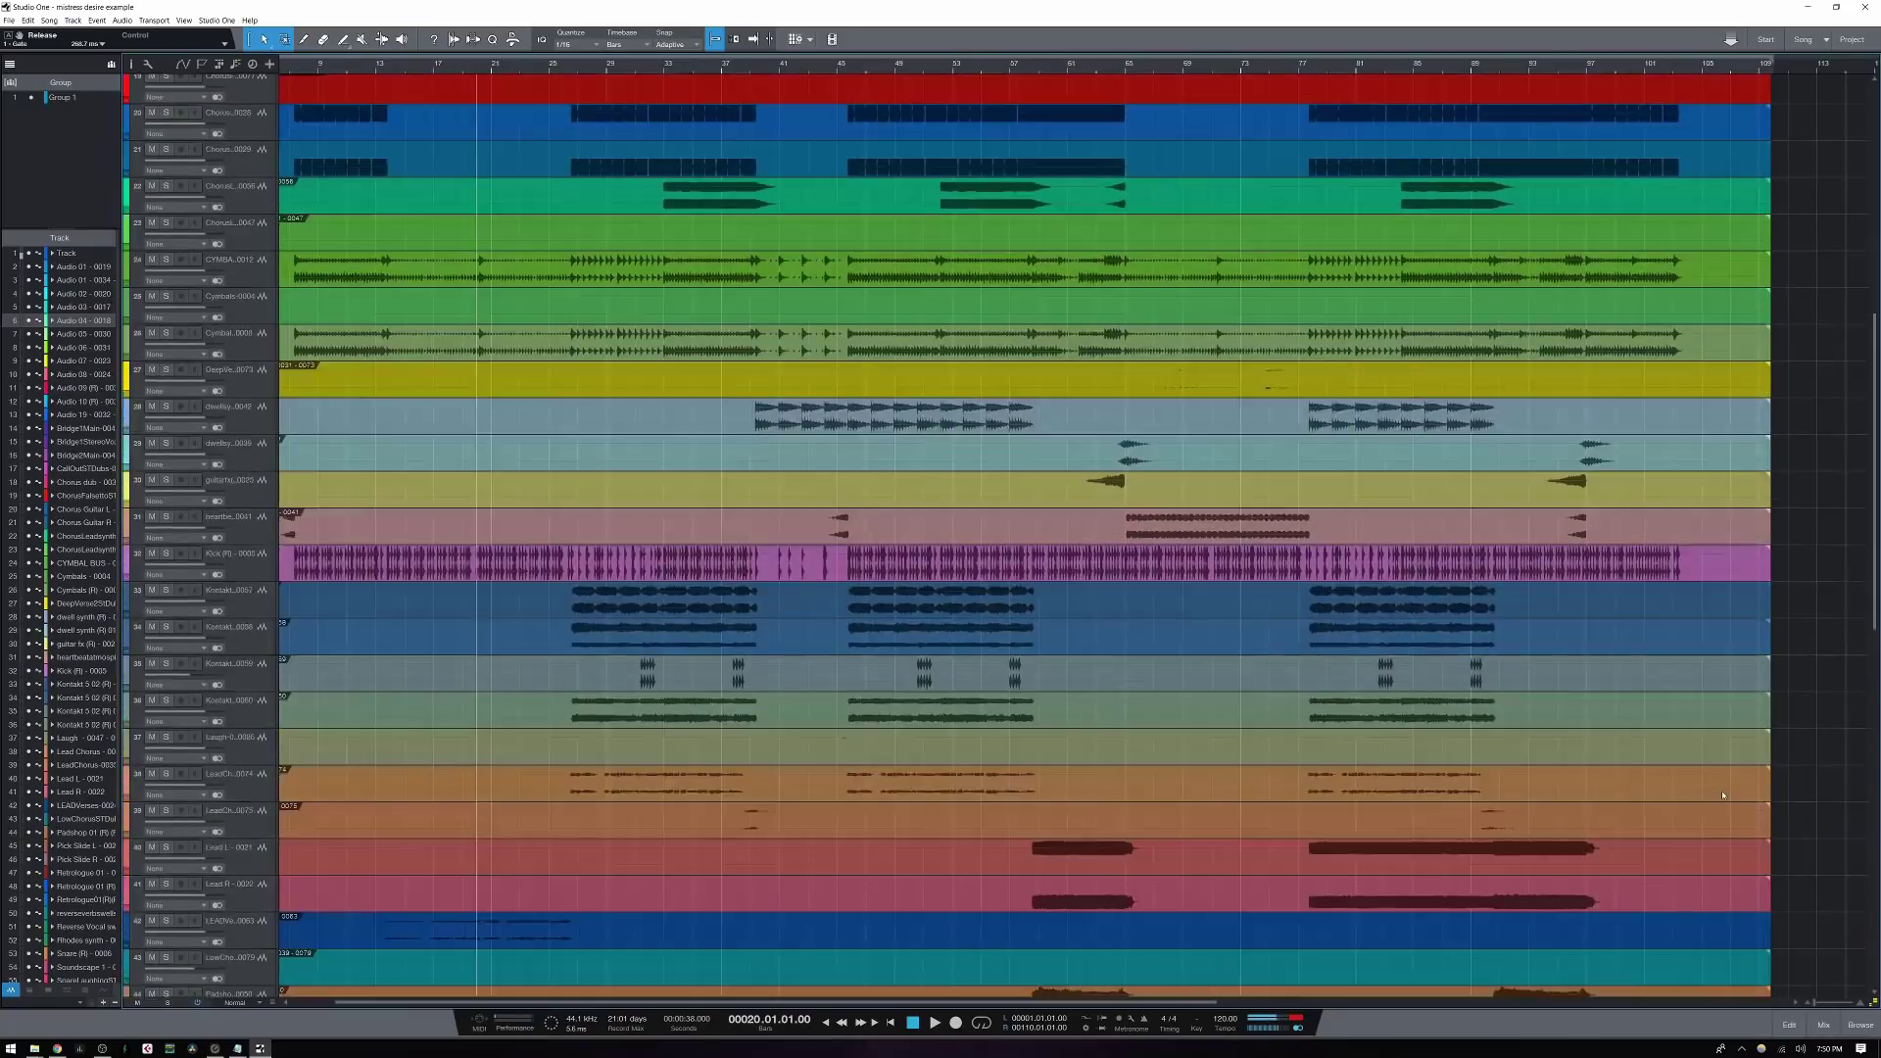
scroll(1723, 795, "down", 8)
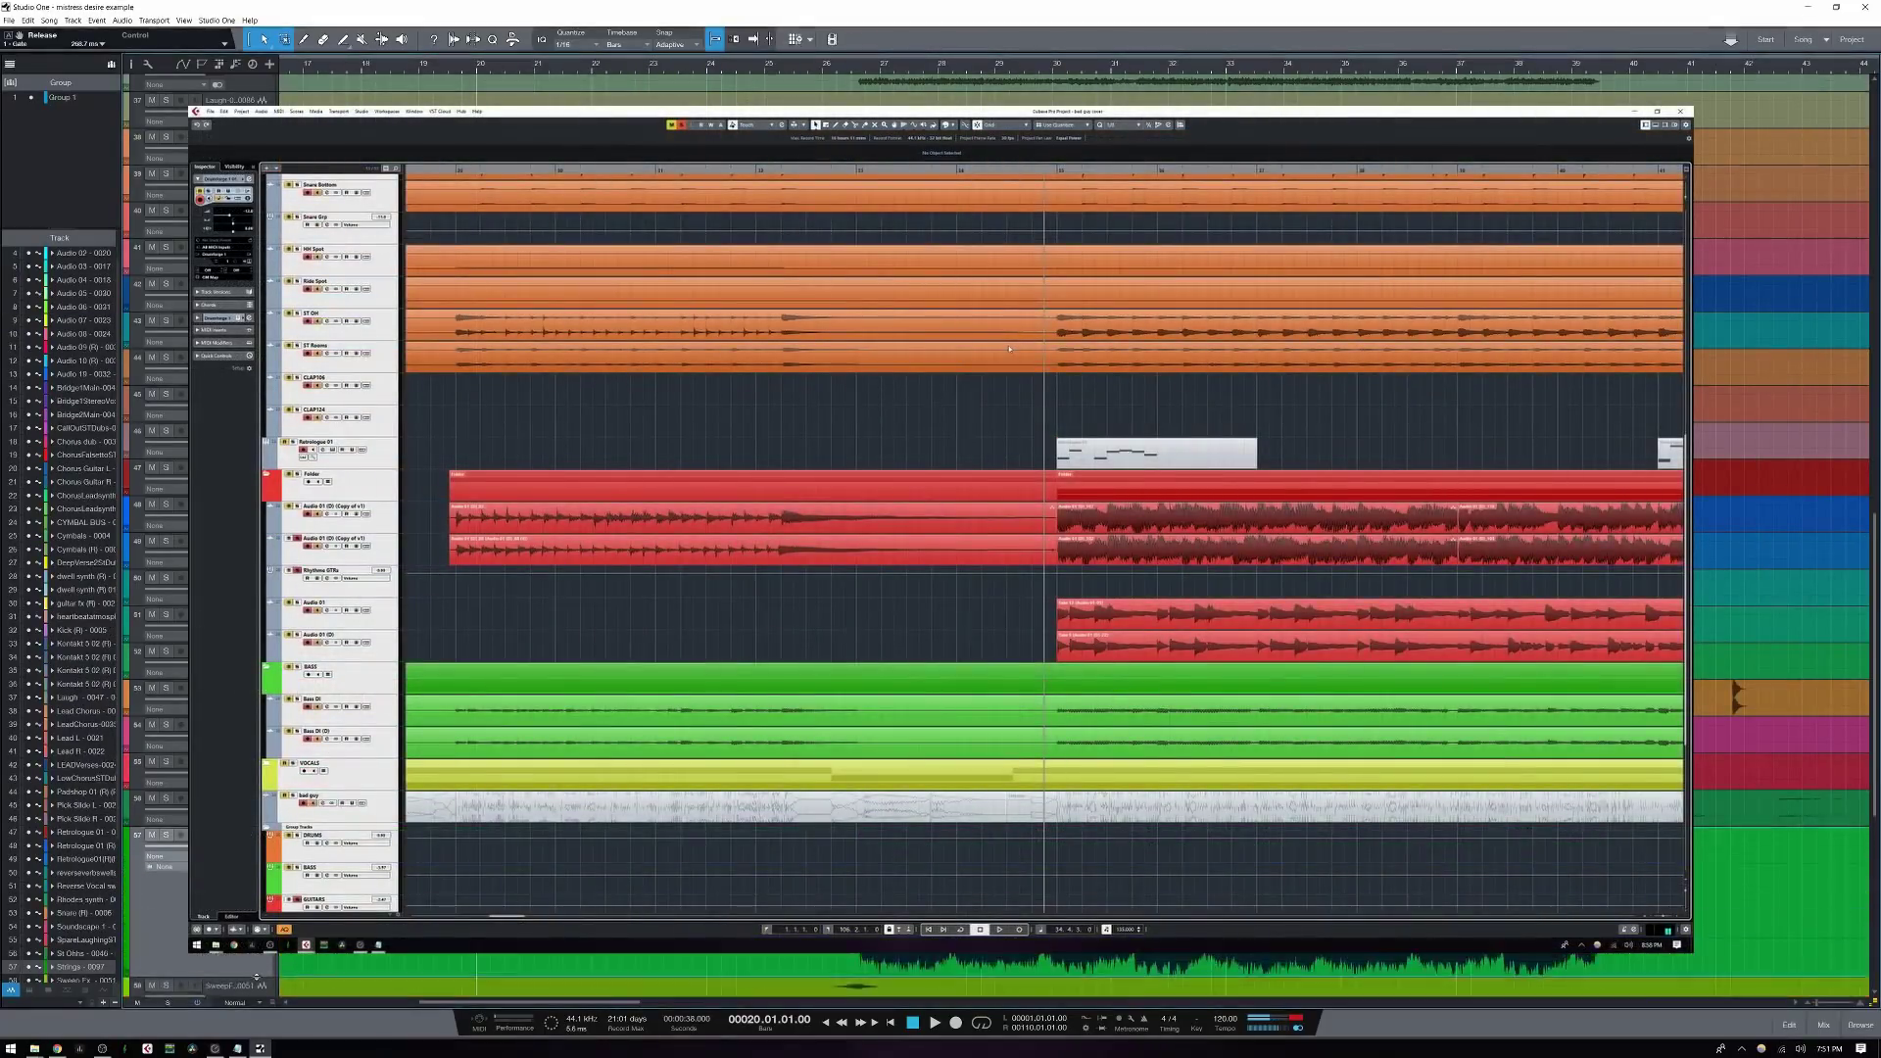
Move down to the tracks around the Strings track and set the playback position to 26.03.01
scroll(1010, 349, "down", 5)
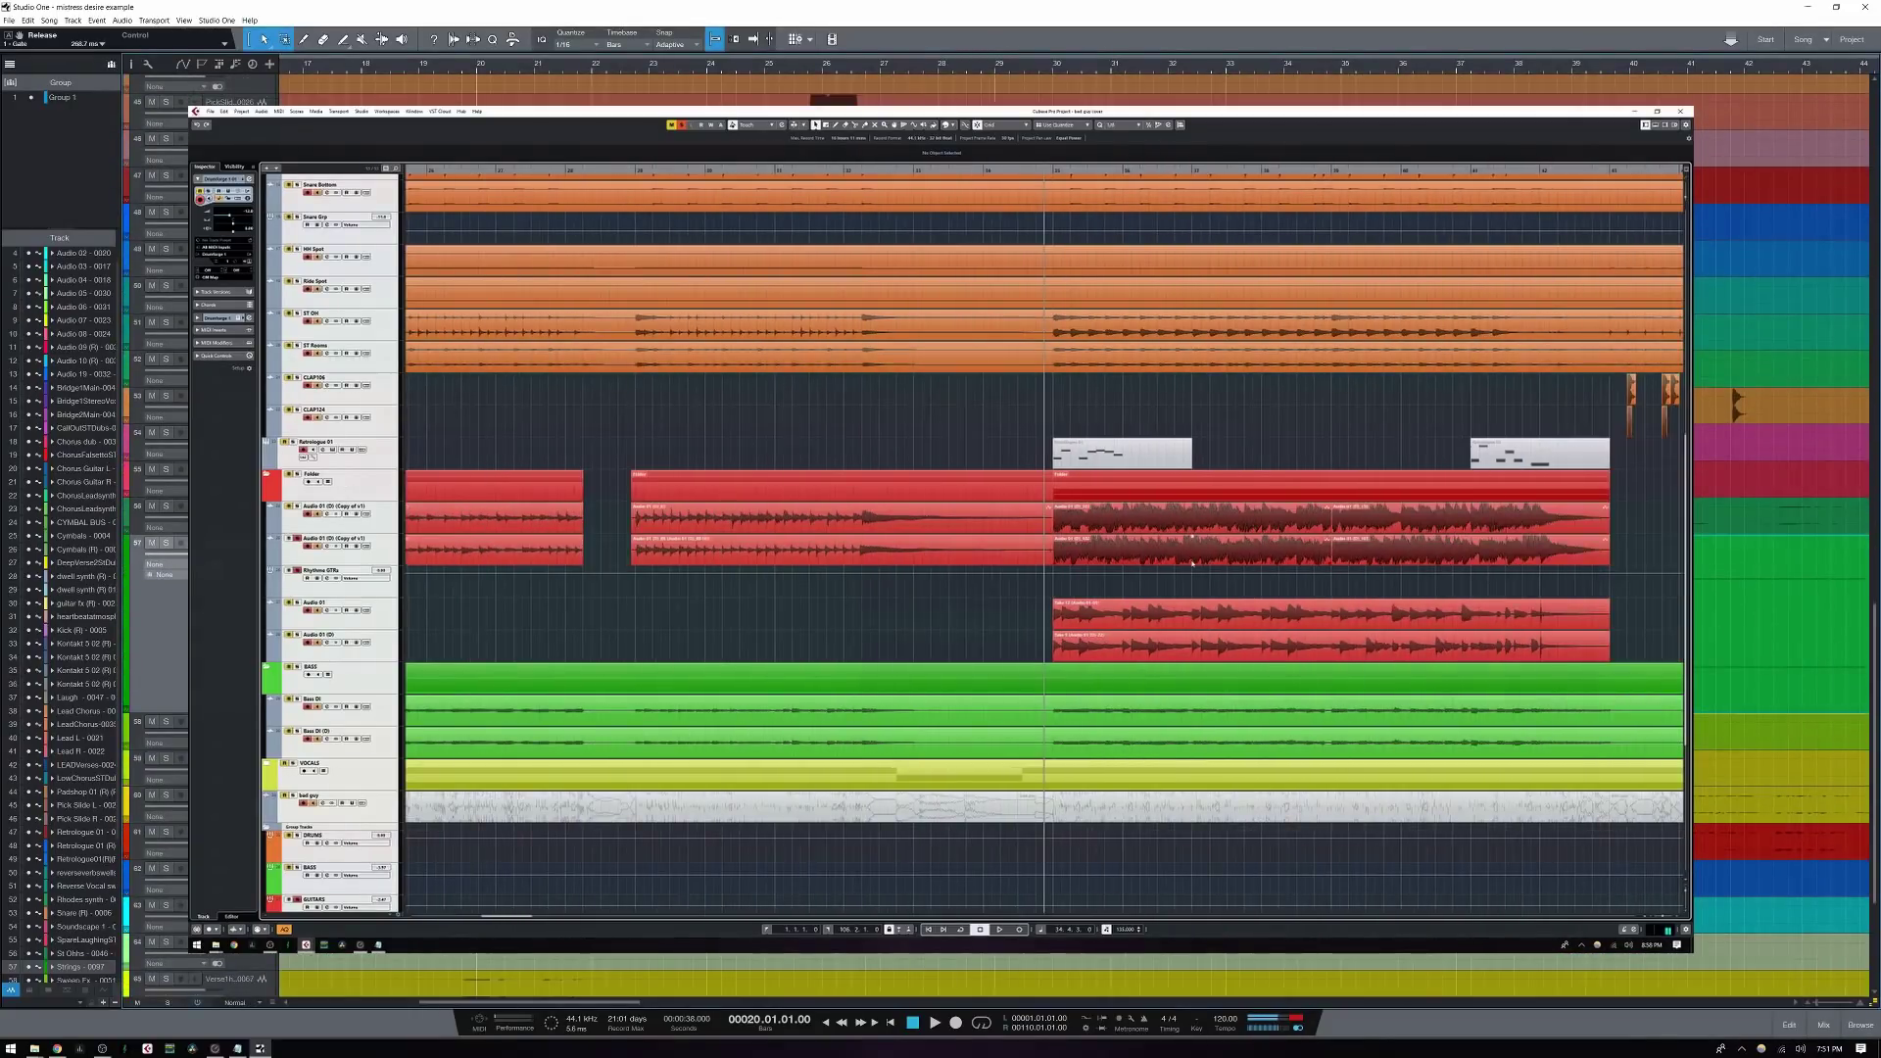
left_click(855, 65)
Turn off Draw smooth waveforms in the advanced editing options and apply the change
left_click(216, 19)
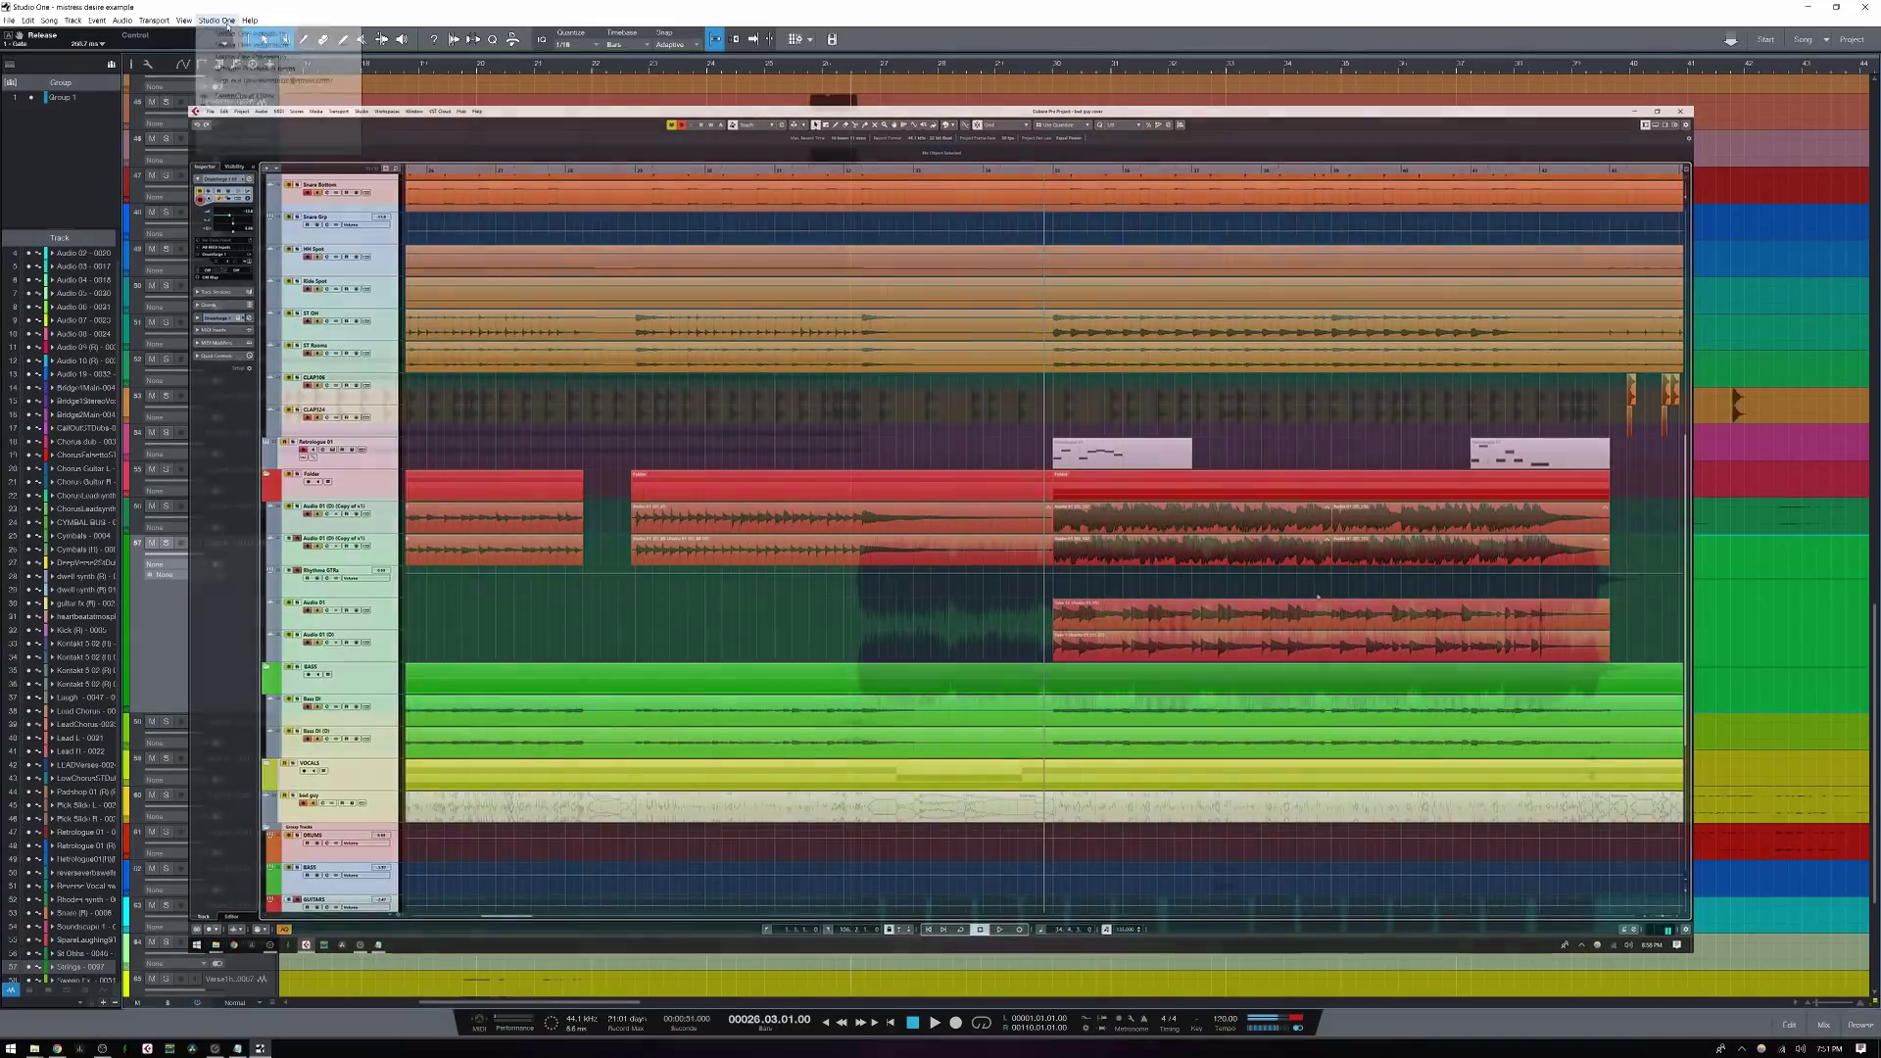
left_click(230, 148)
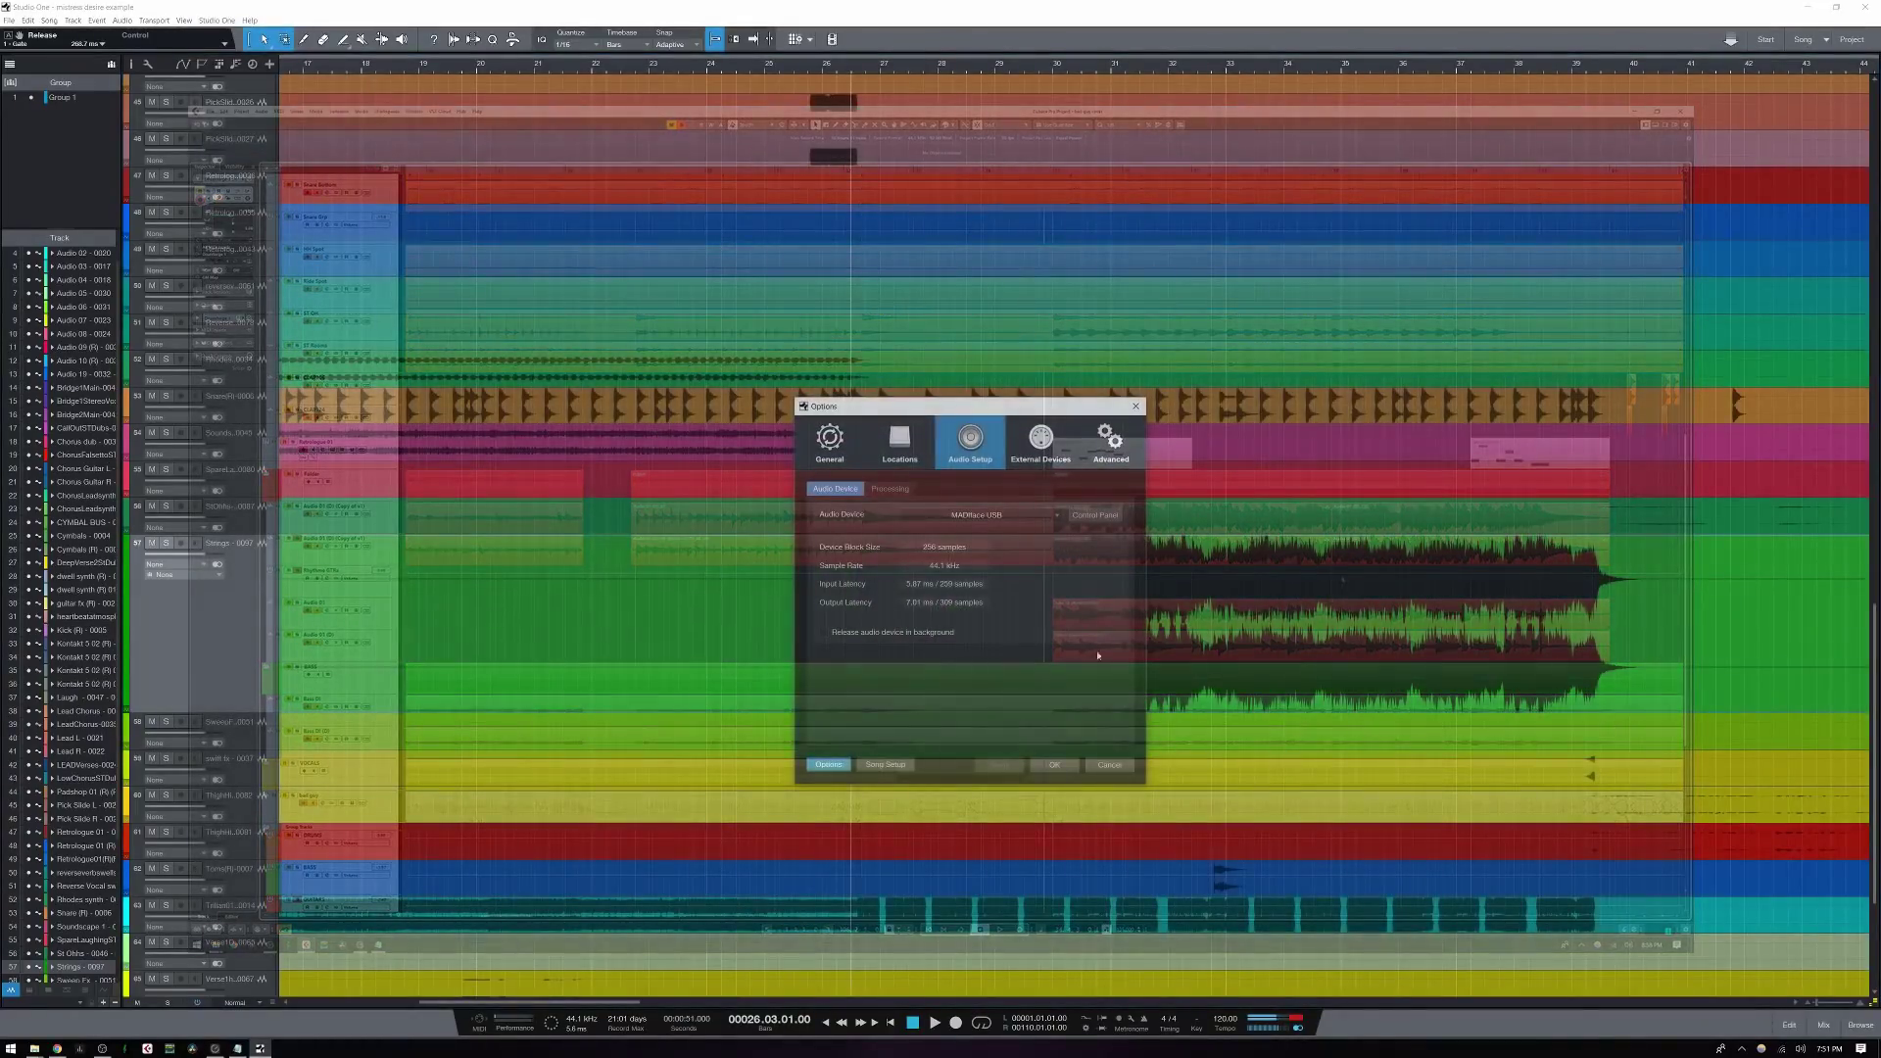
left_click(1111, 441)
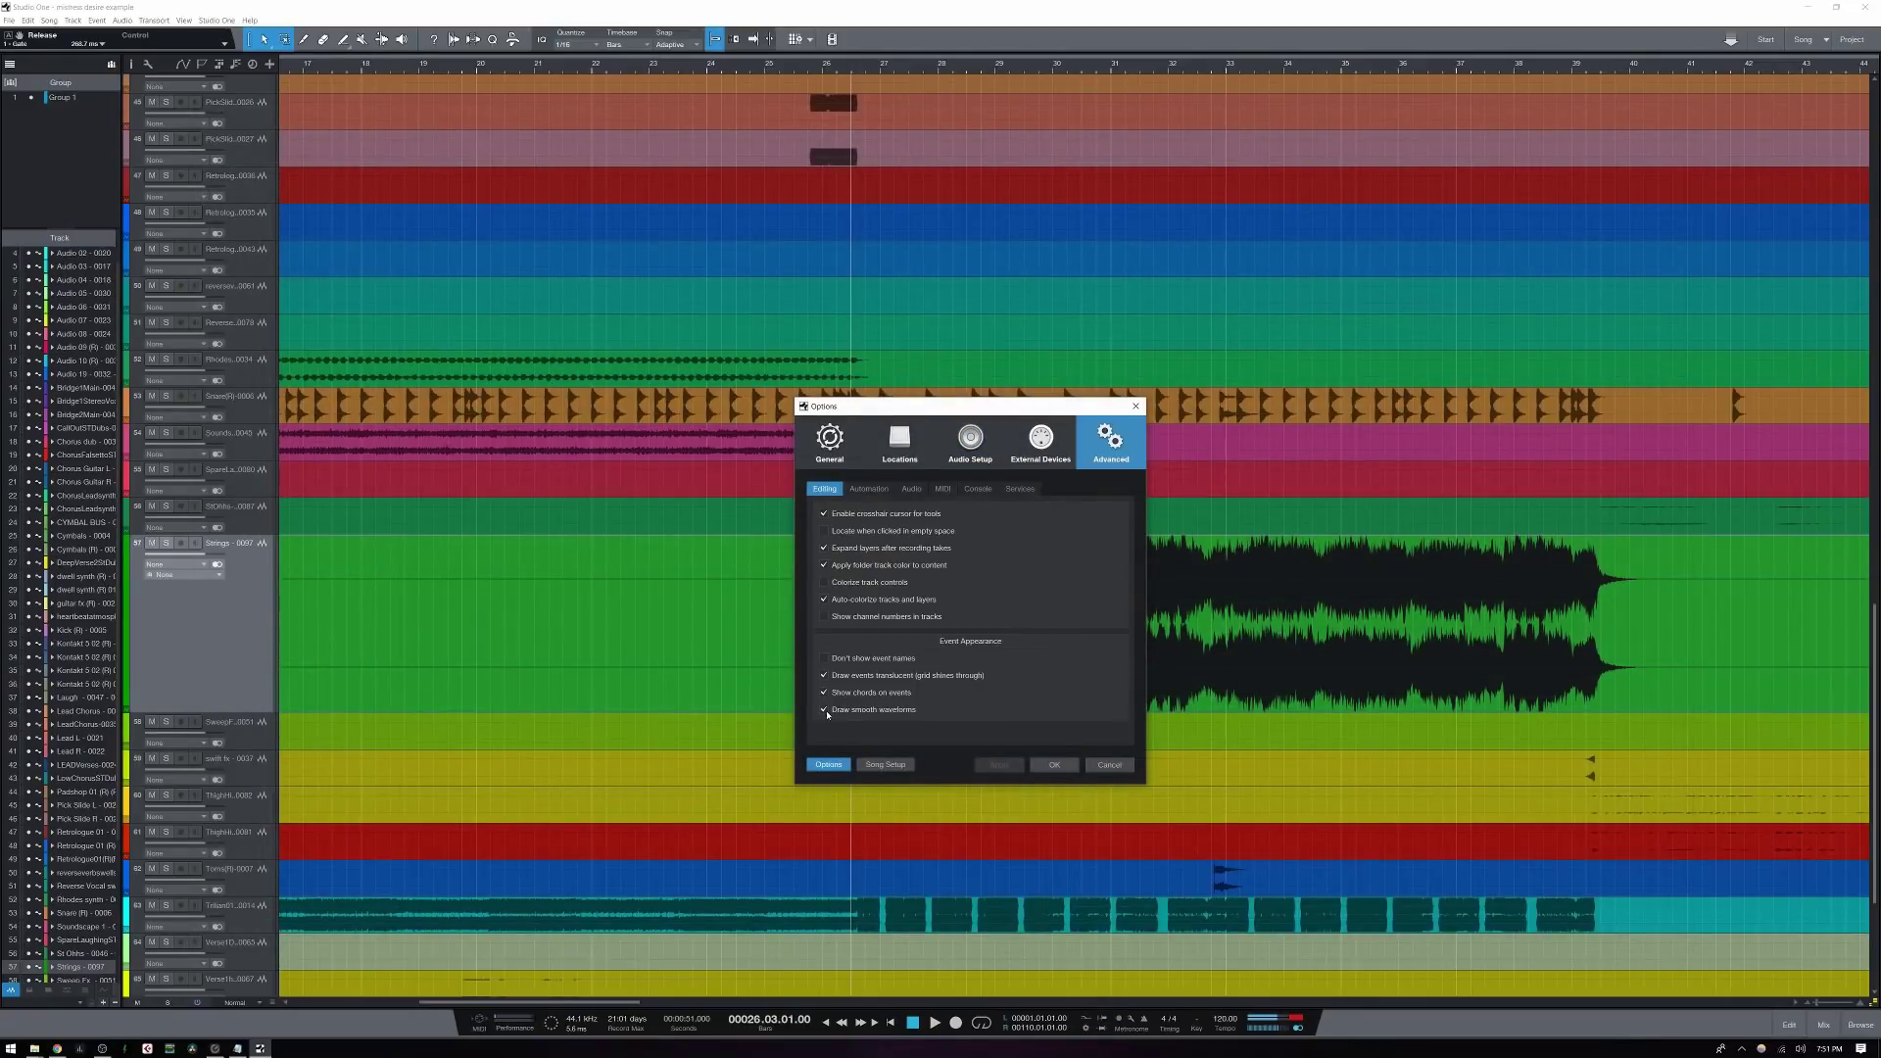
left_click(825, 710)
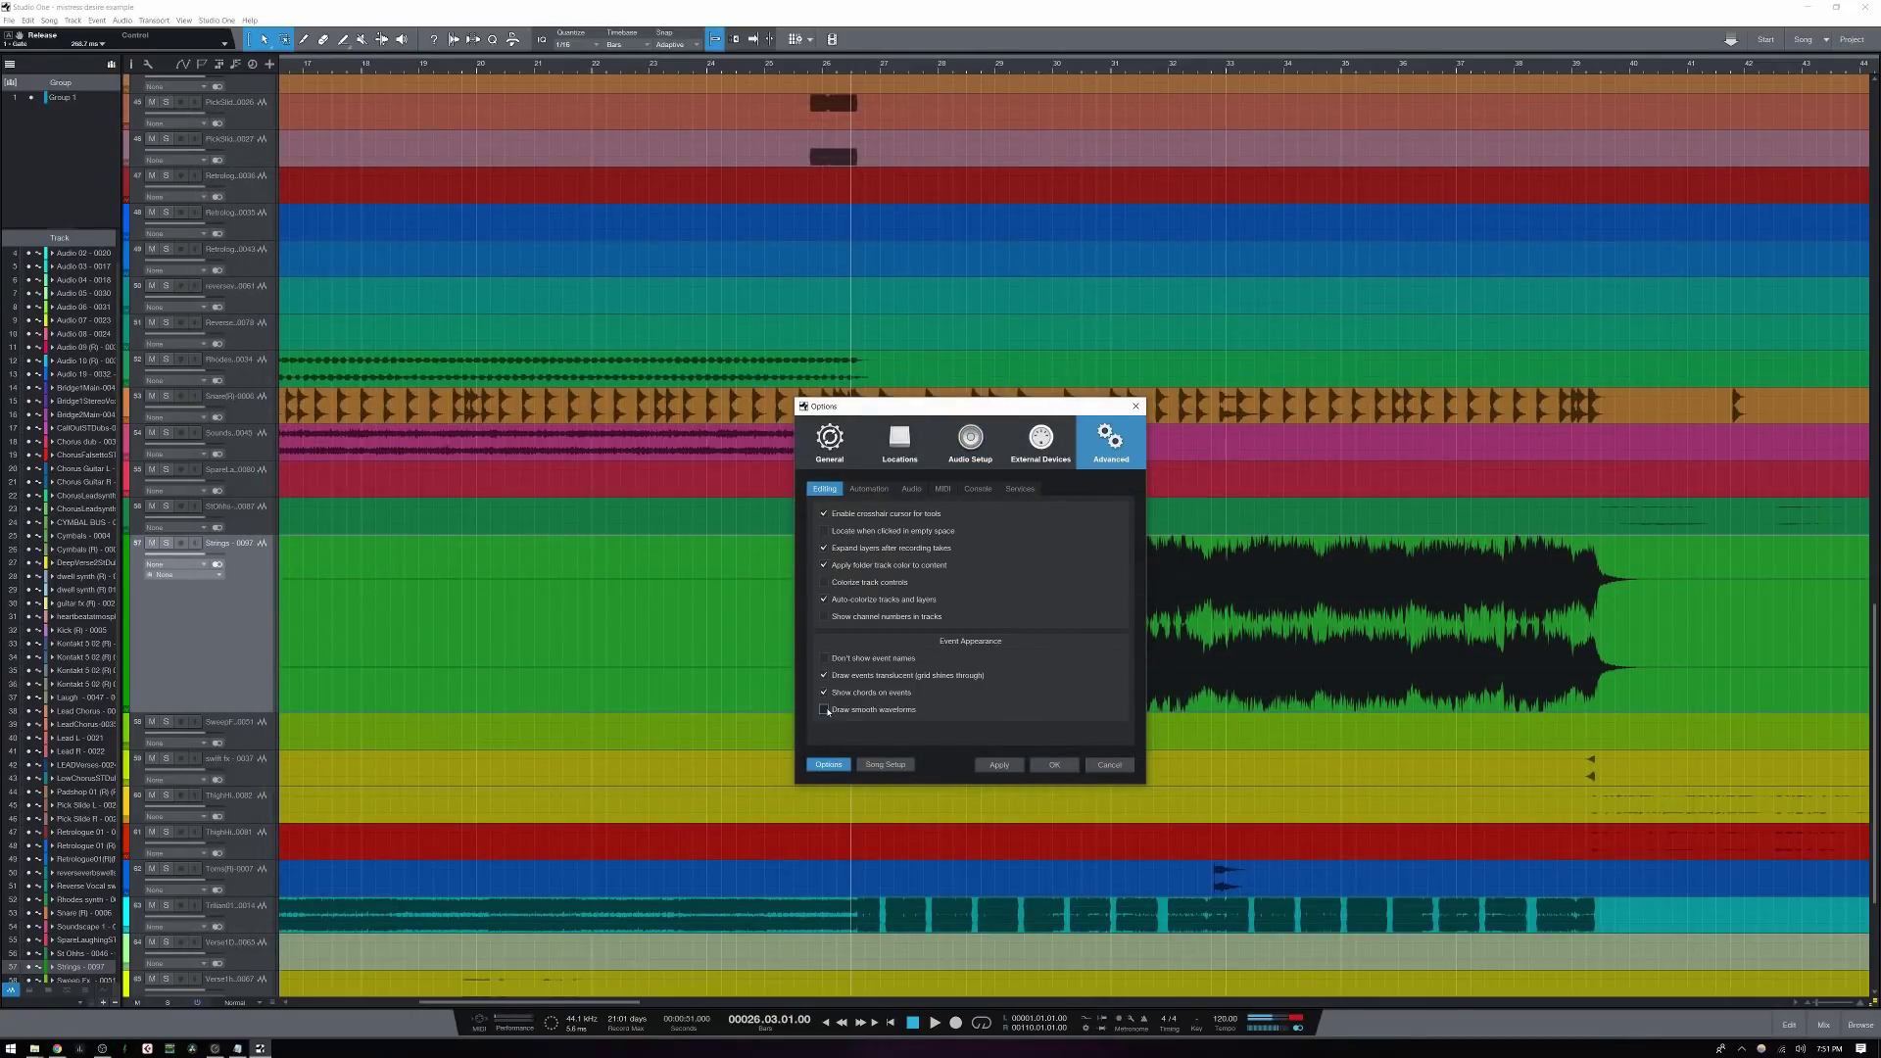
left_click(983, 766)
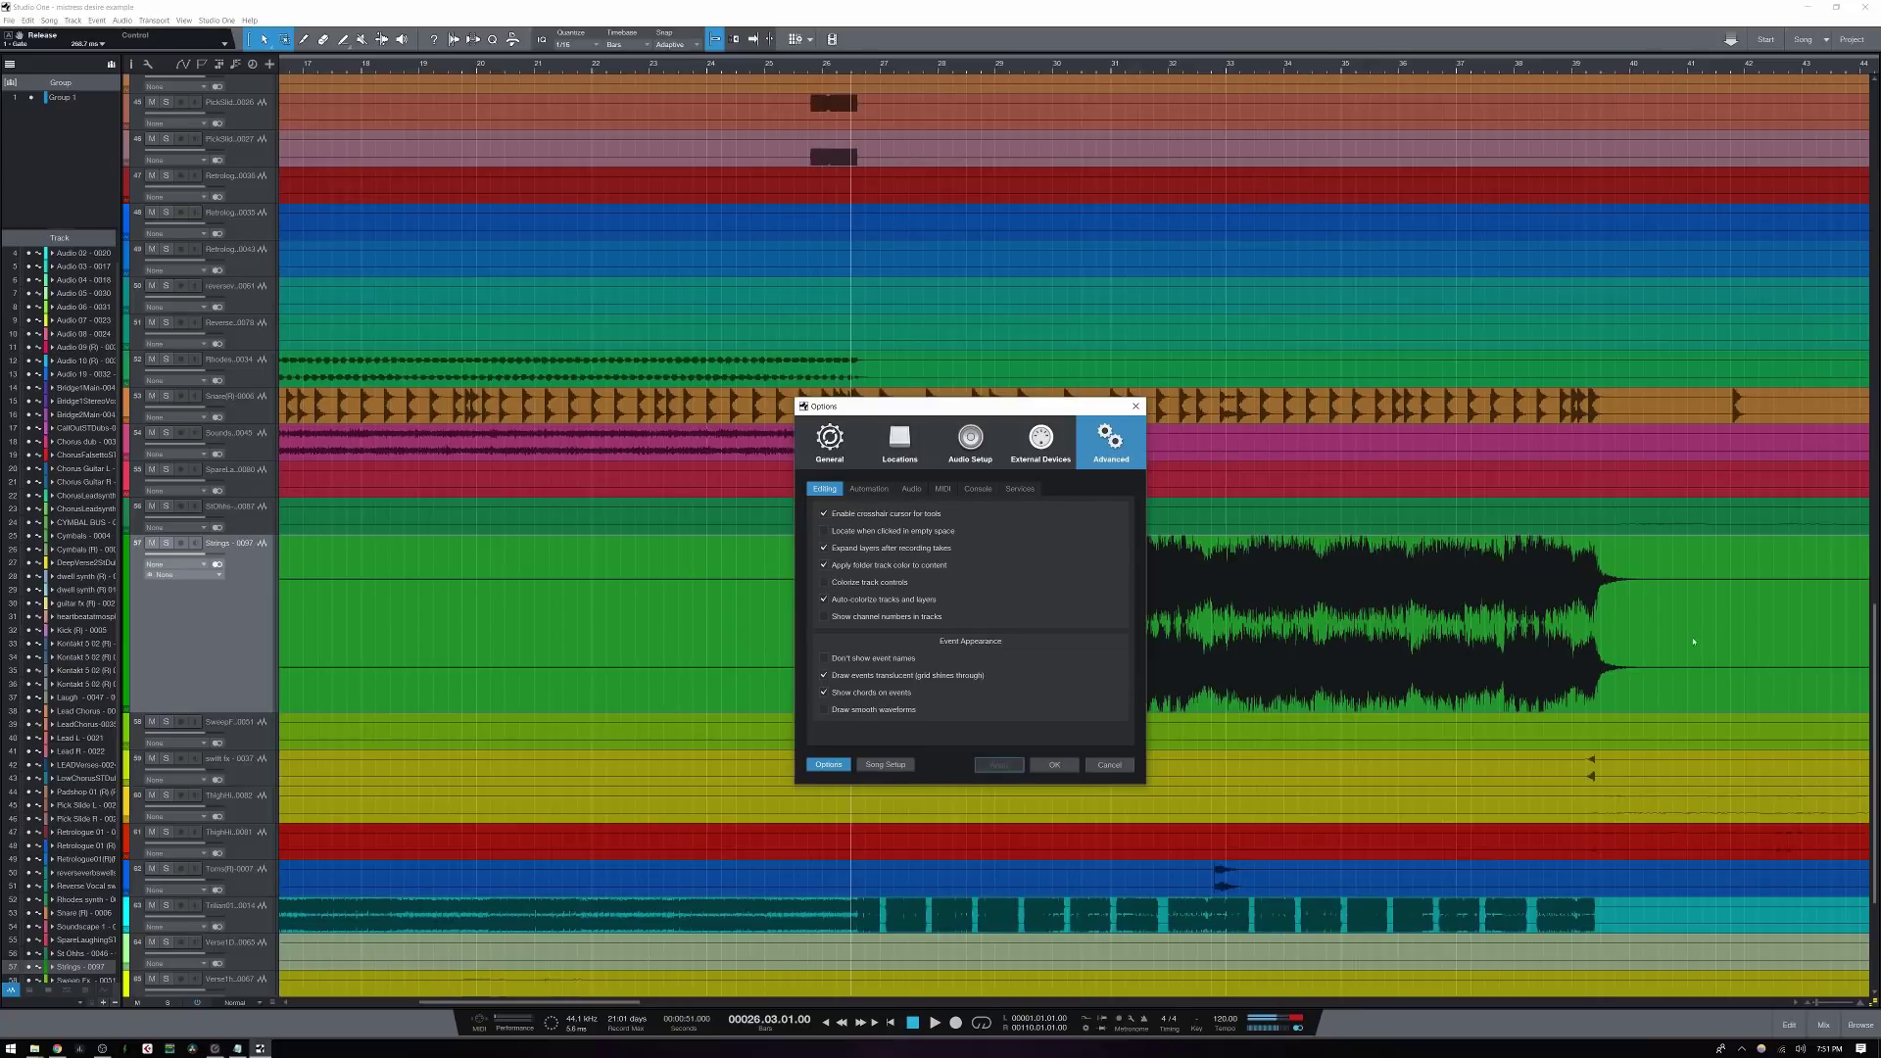
Turn Draw smooth waveforms back on, apply it and close the options
left_click(825, 710)
left_click(1000, 765)
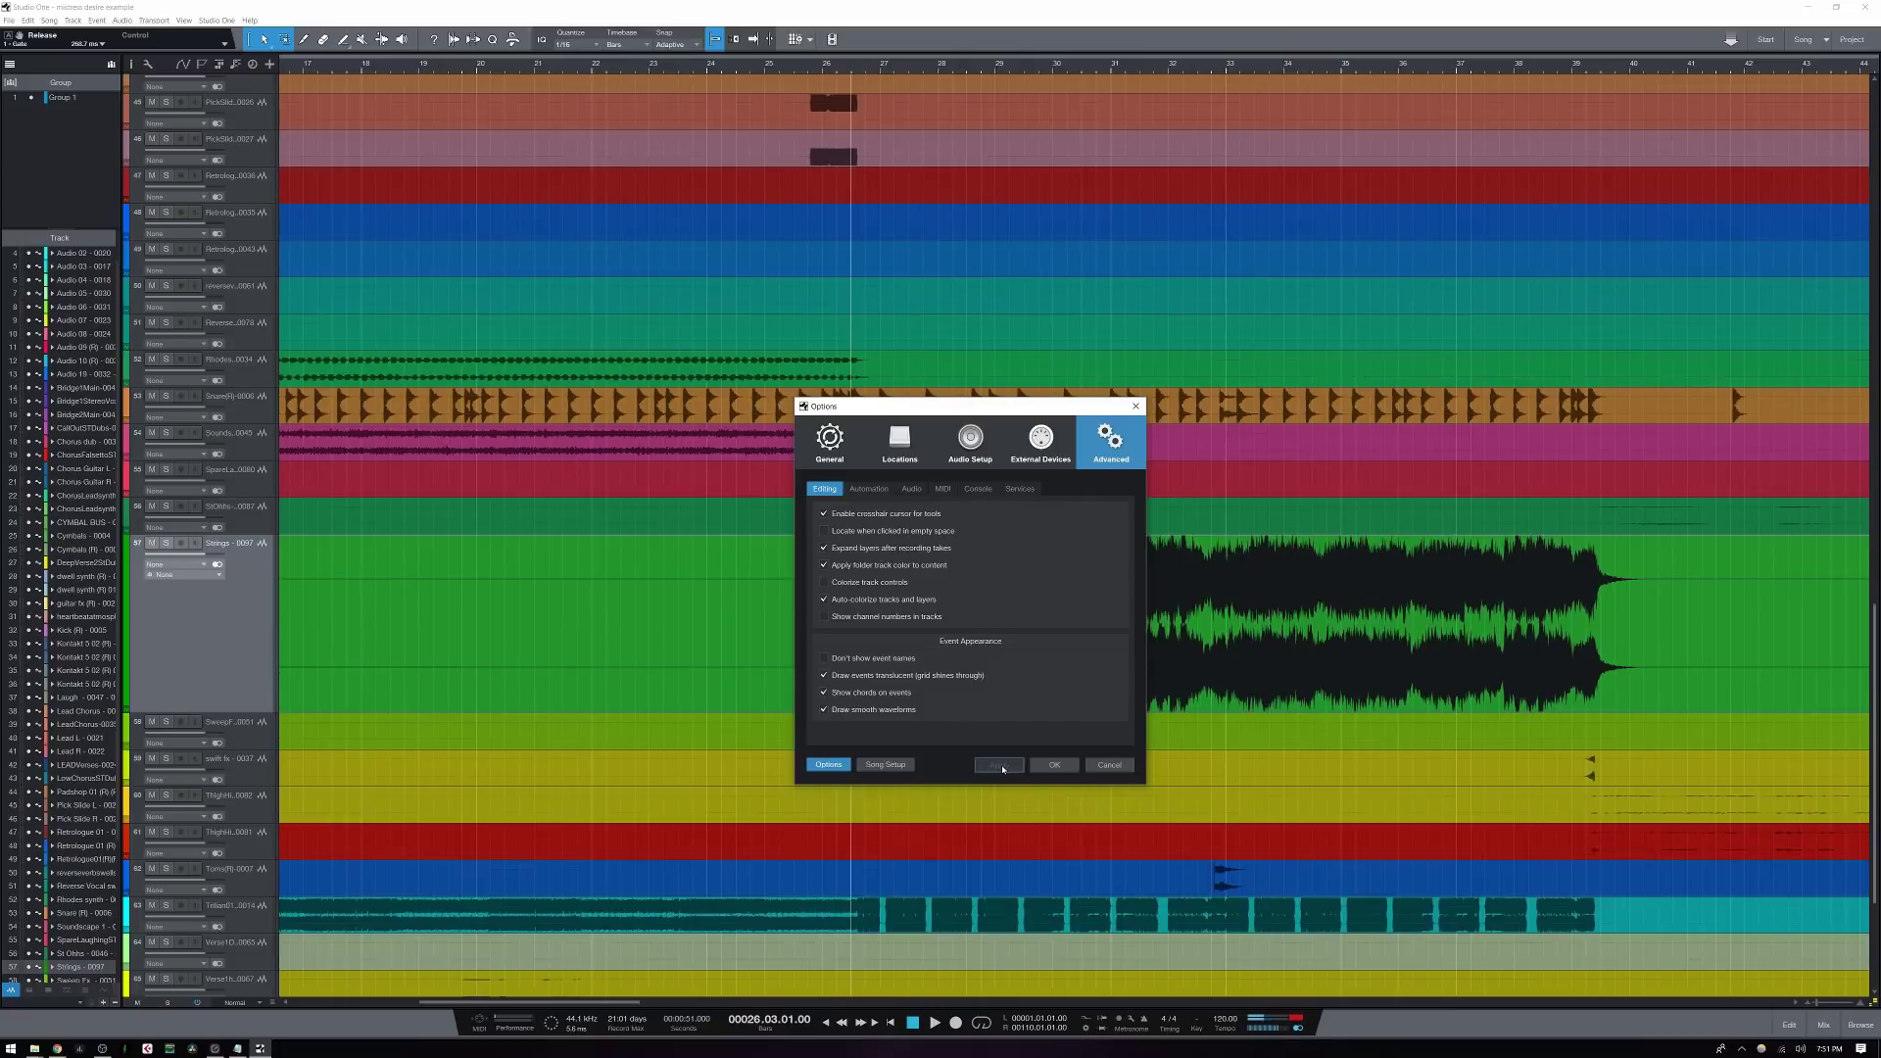
left_click(1056, 765)
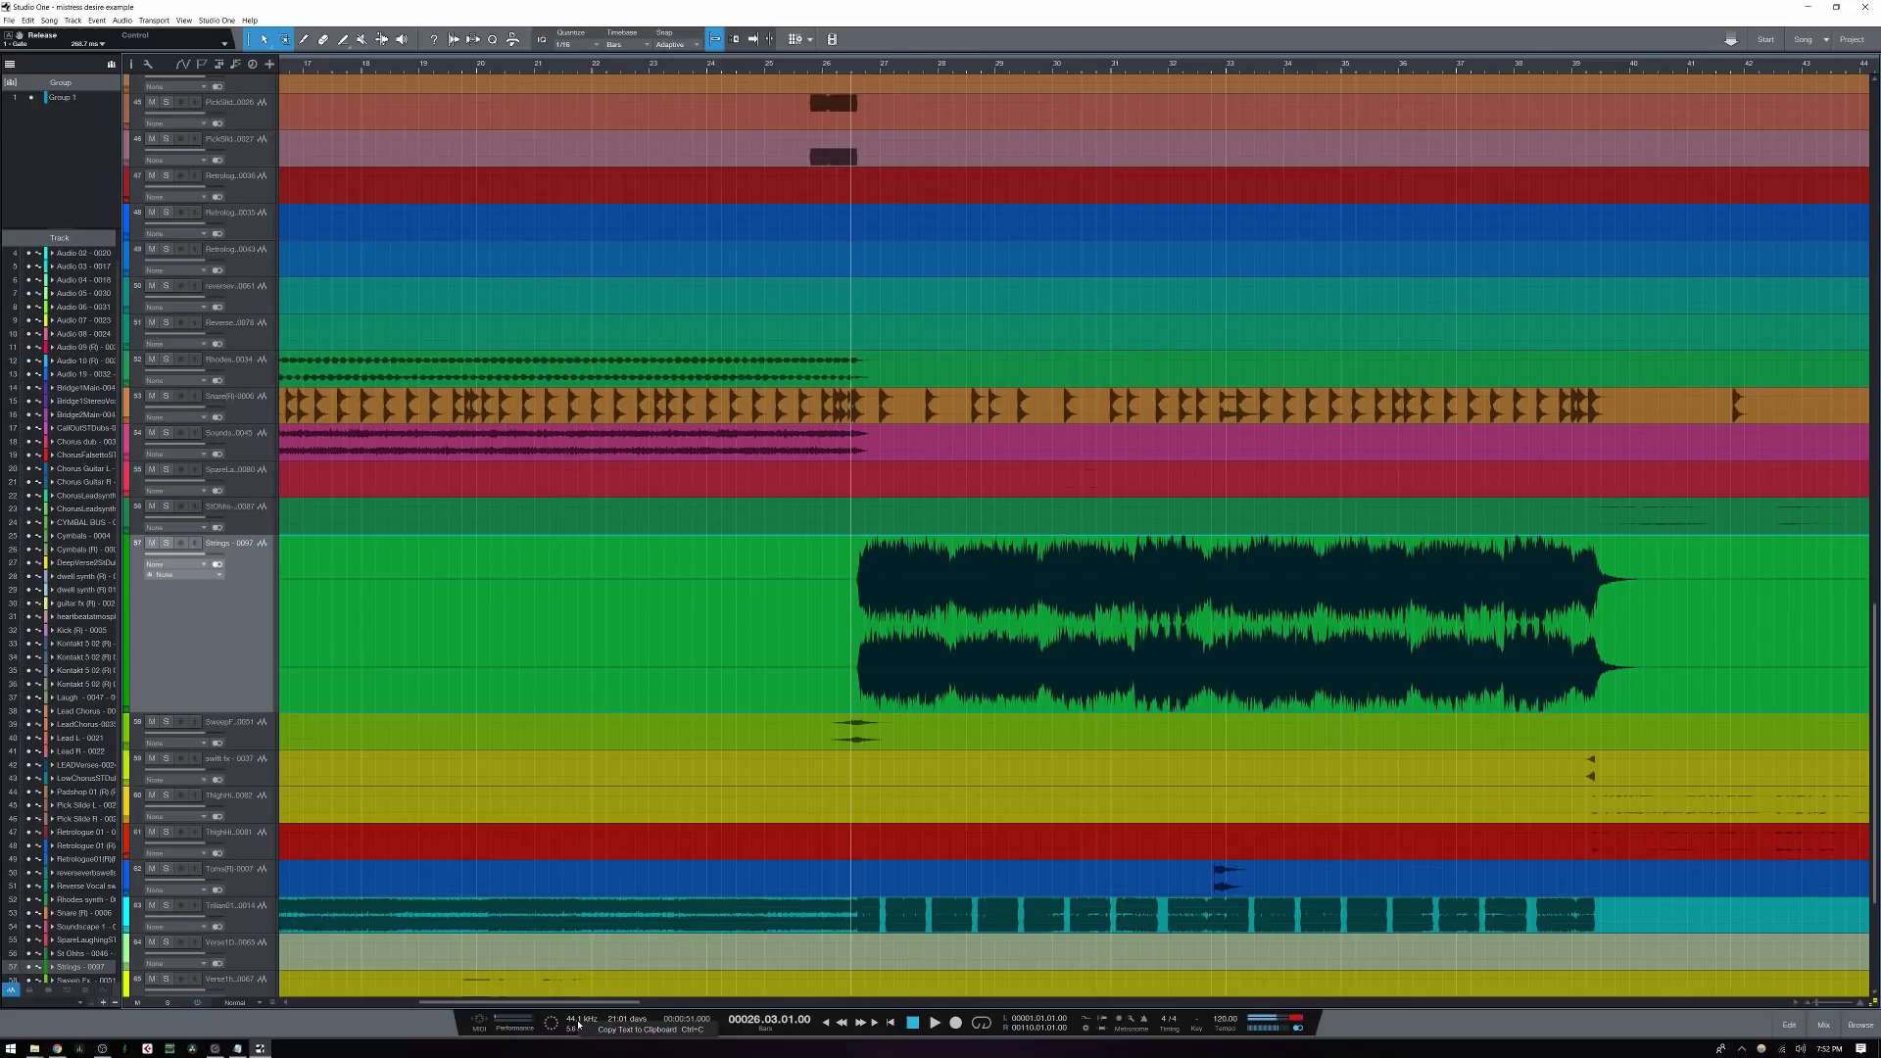
Look through the available sample rates in the song setup and cancel without changing anything
left_click(399, 1027)
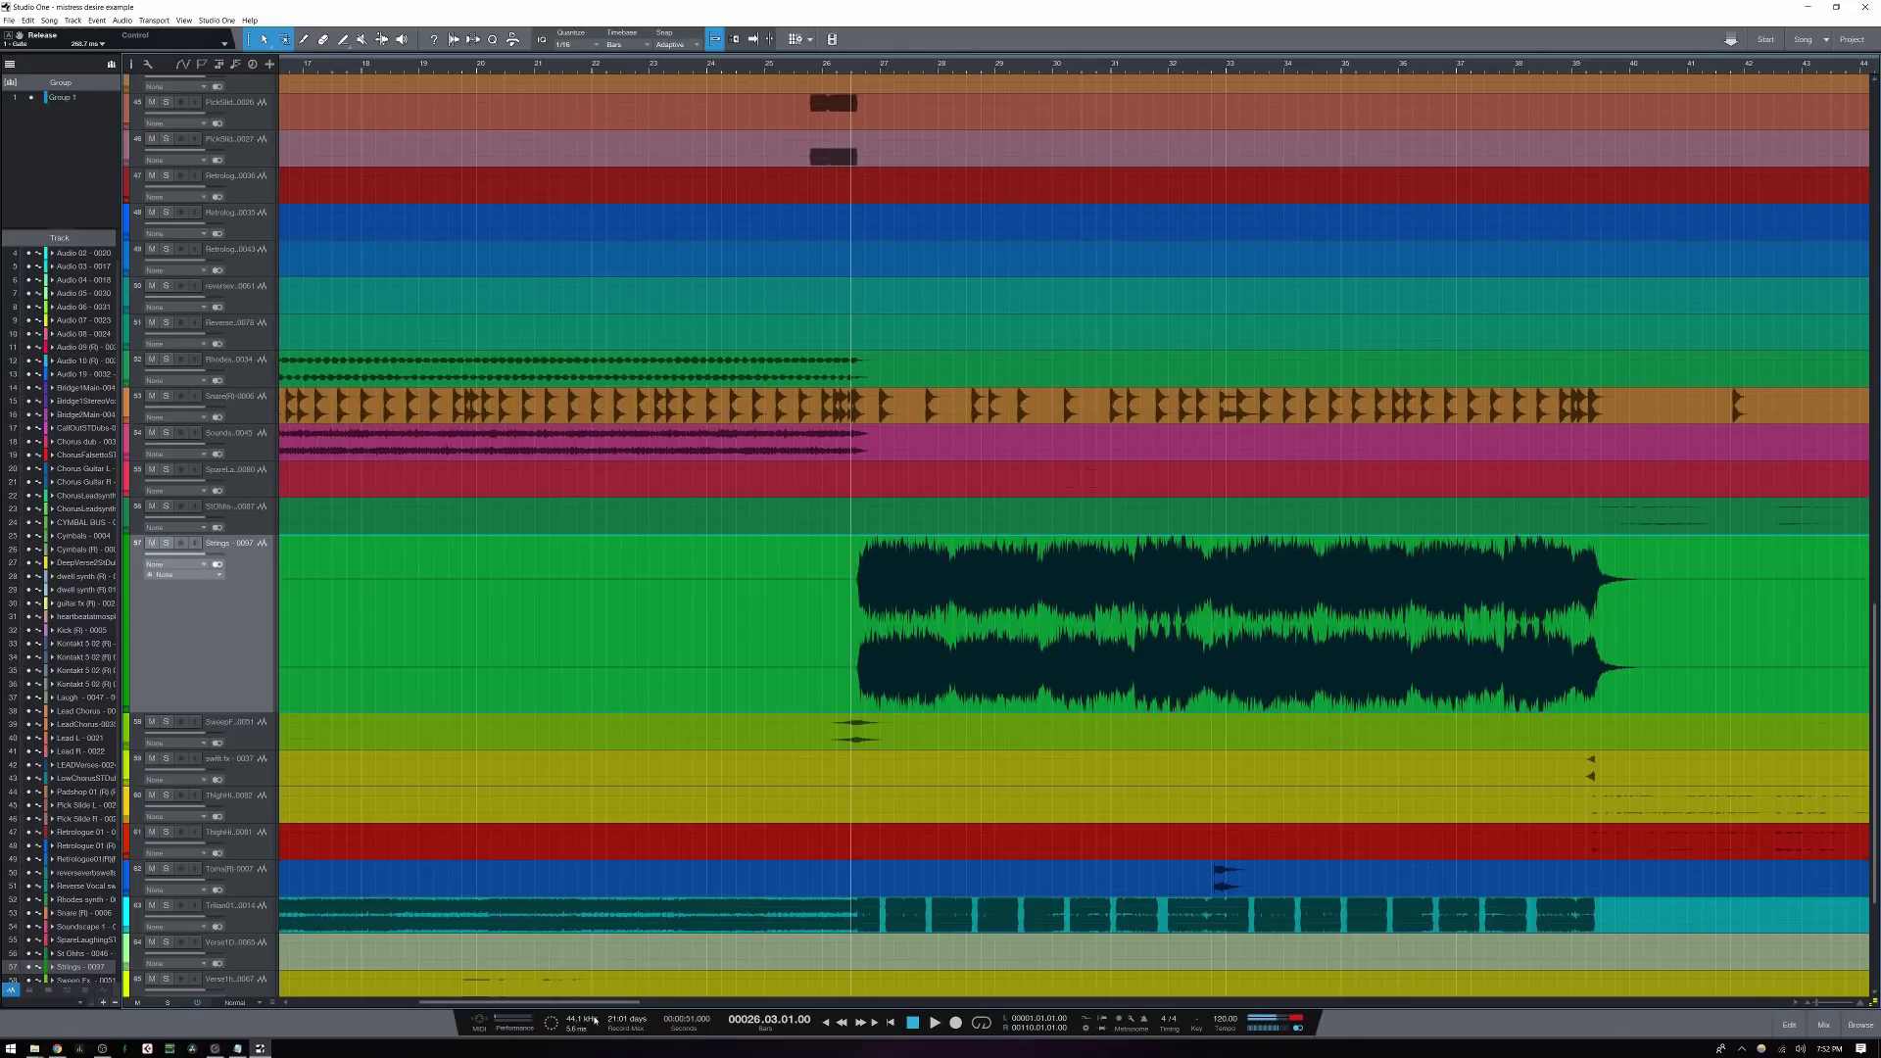
double_click(581, 1020)
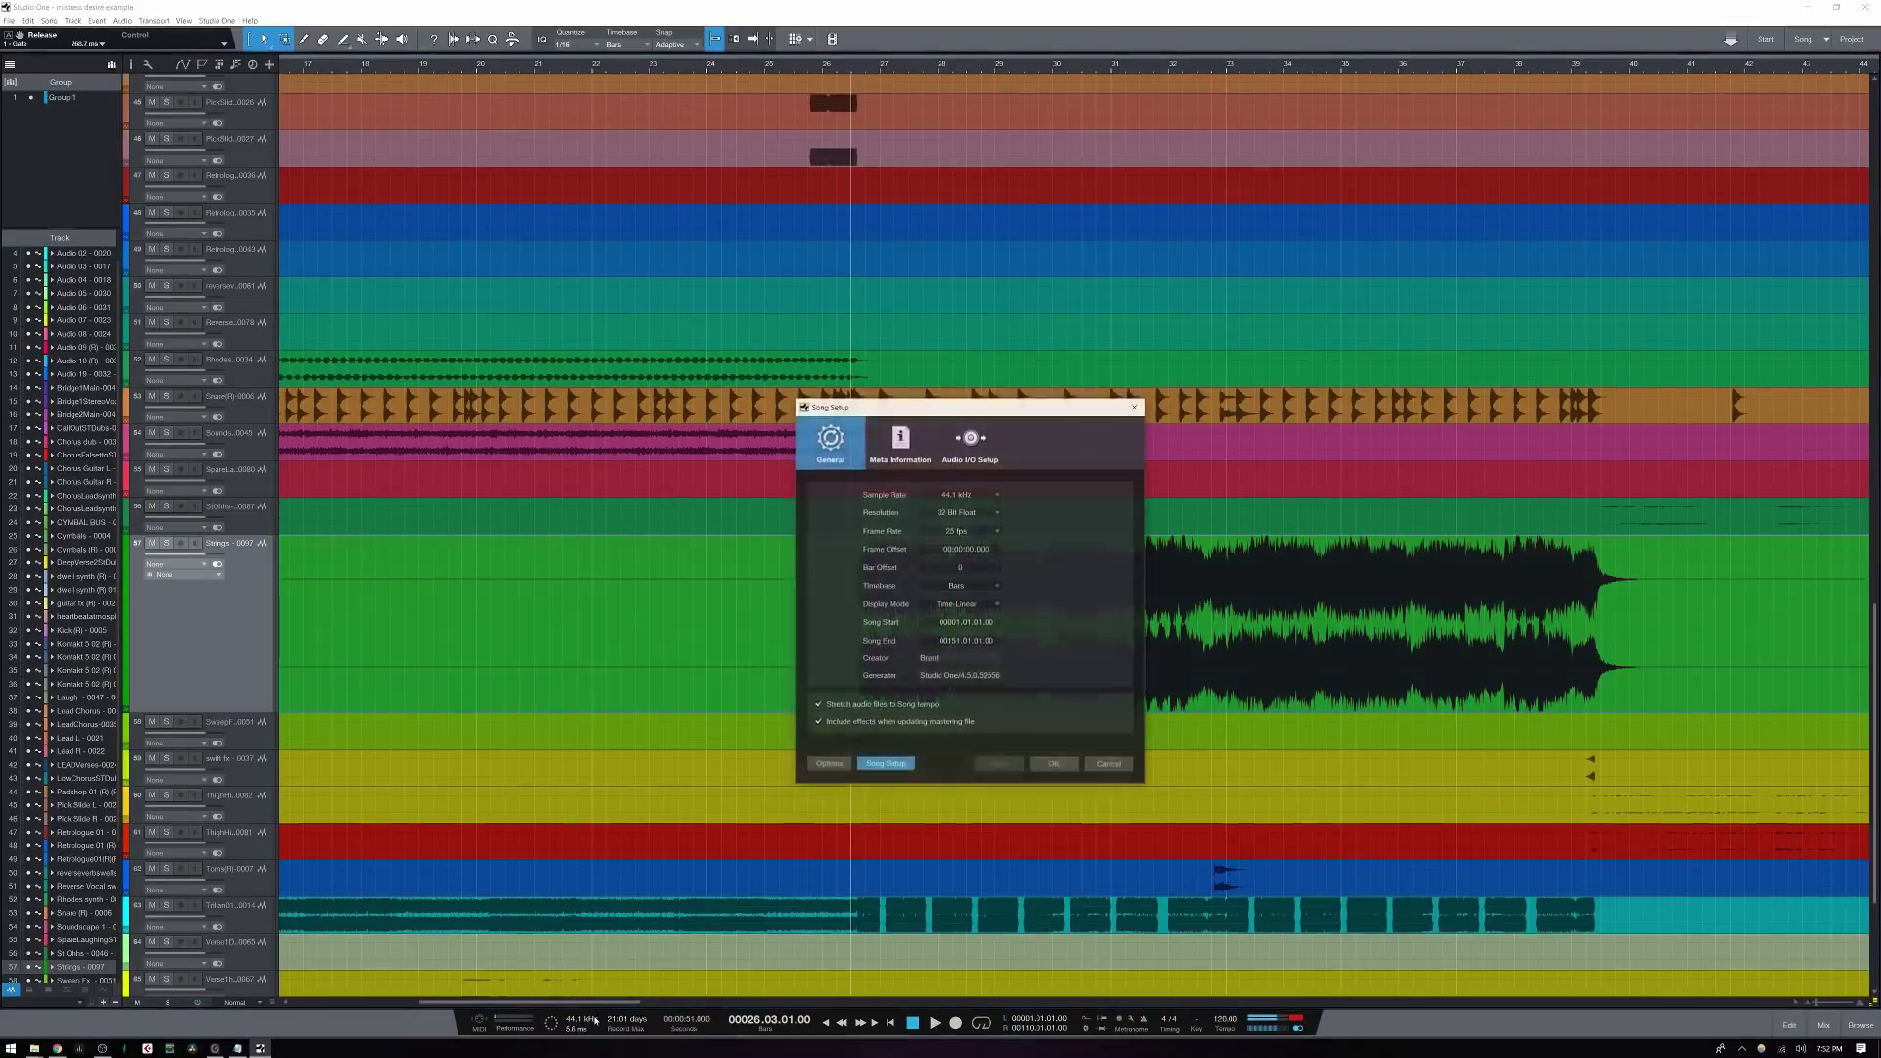
left_click(971, 496)
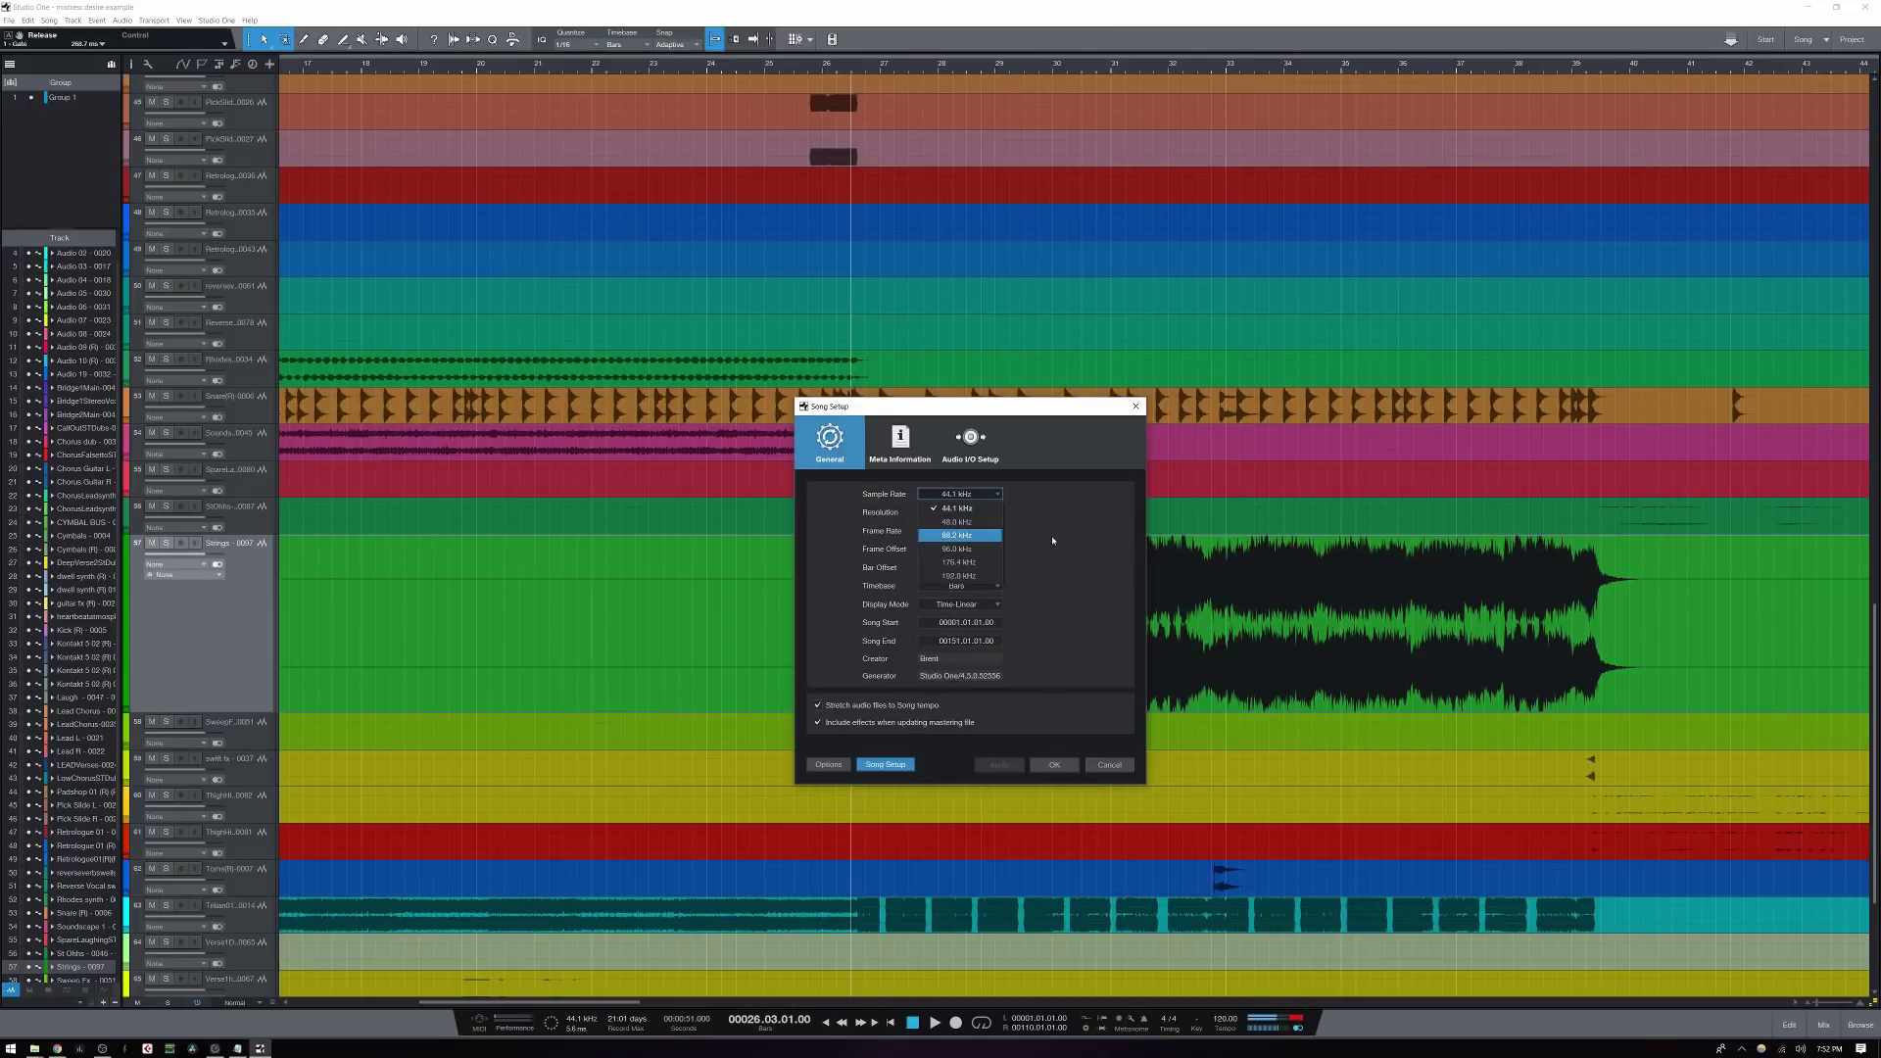
left_click(1088, 459)
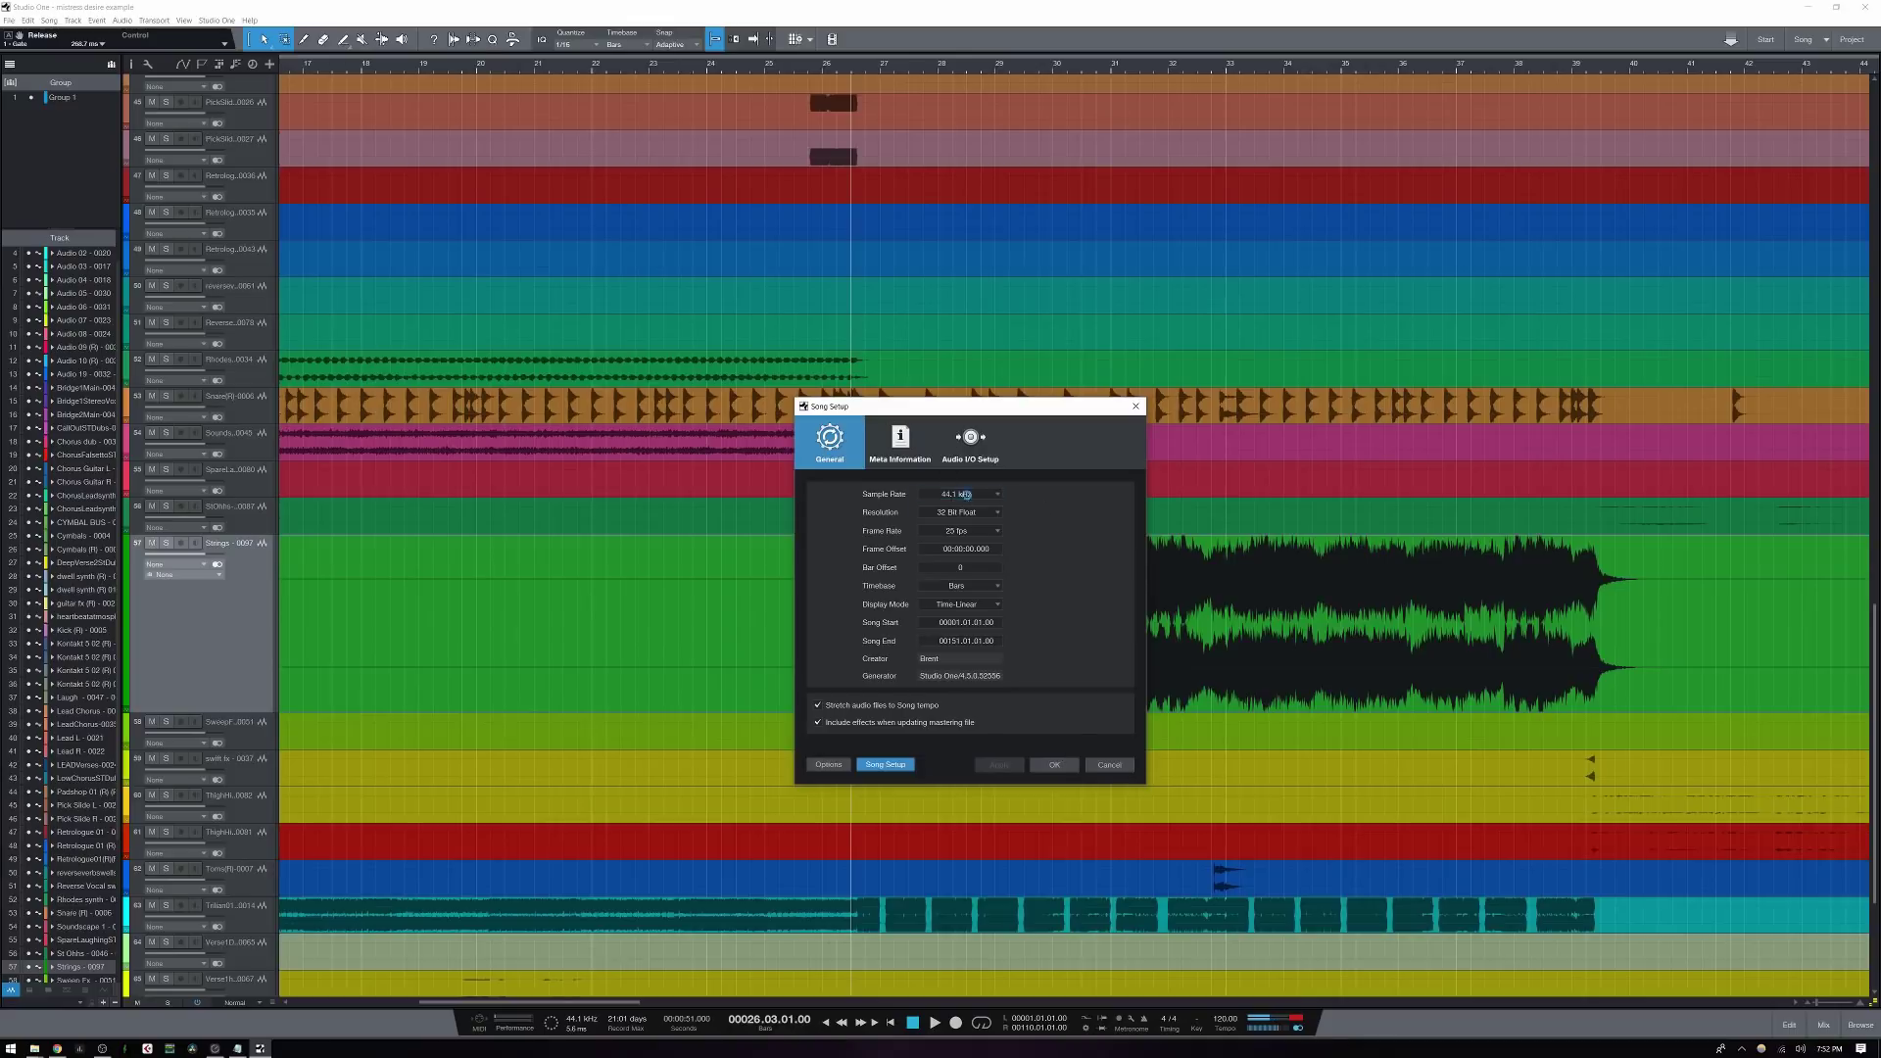
left_click(967, 495)
left_click(1096, 562)
left_click(1104, 766)
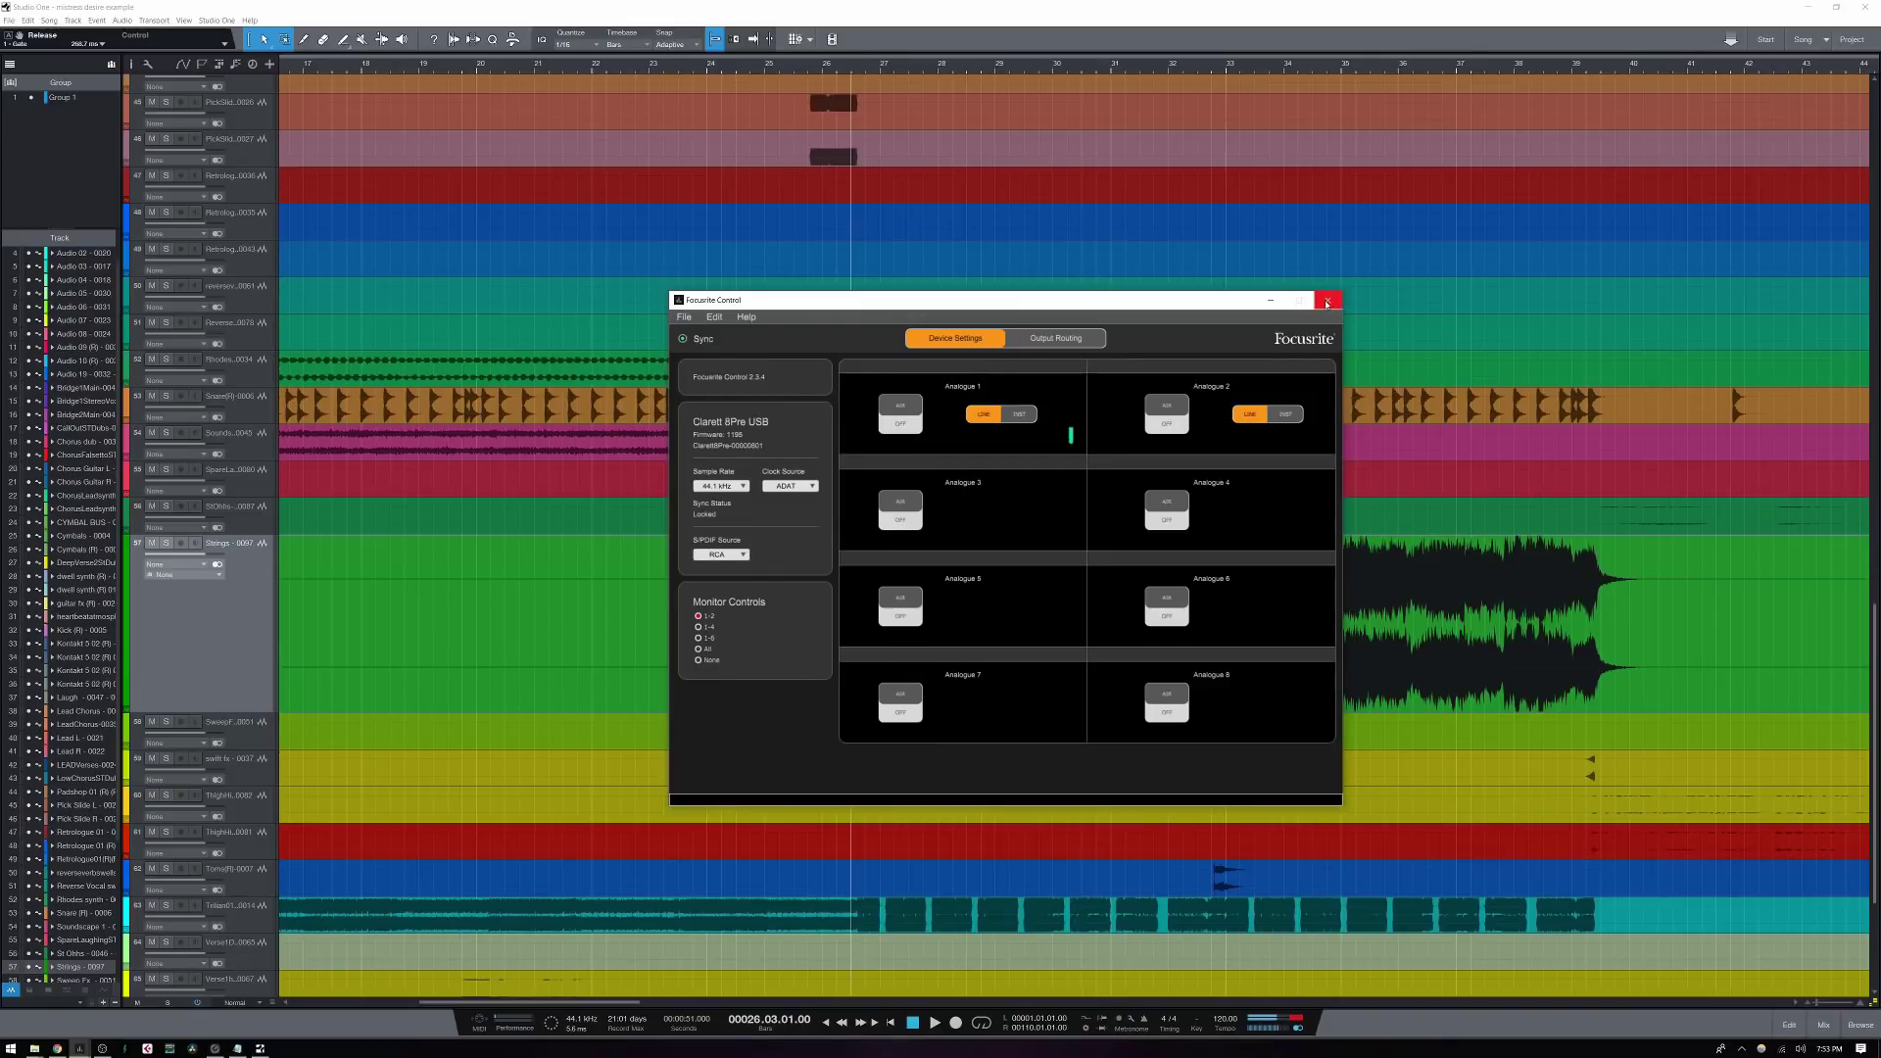
Check the audio interface's device settings in Focusrite Control and close its windows
left_click(1327, 304)
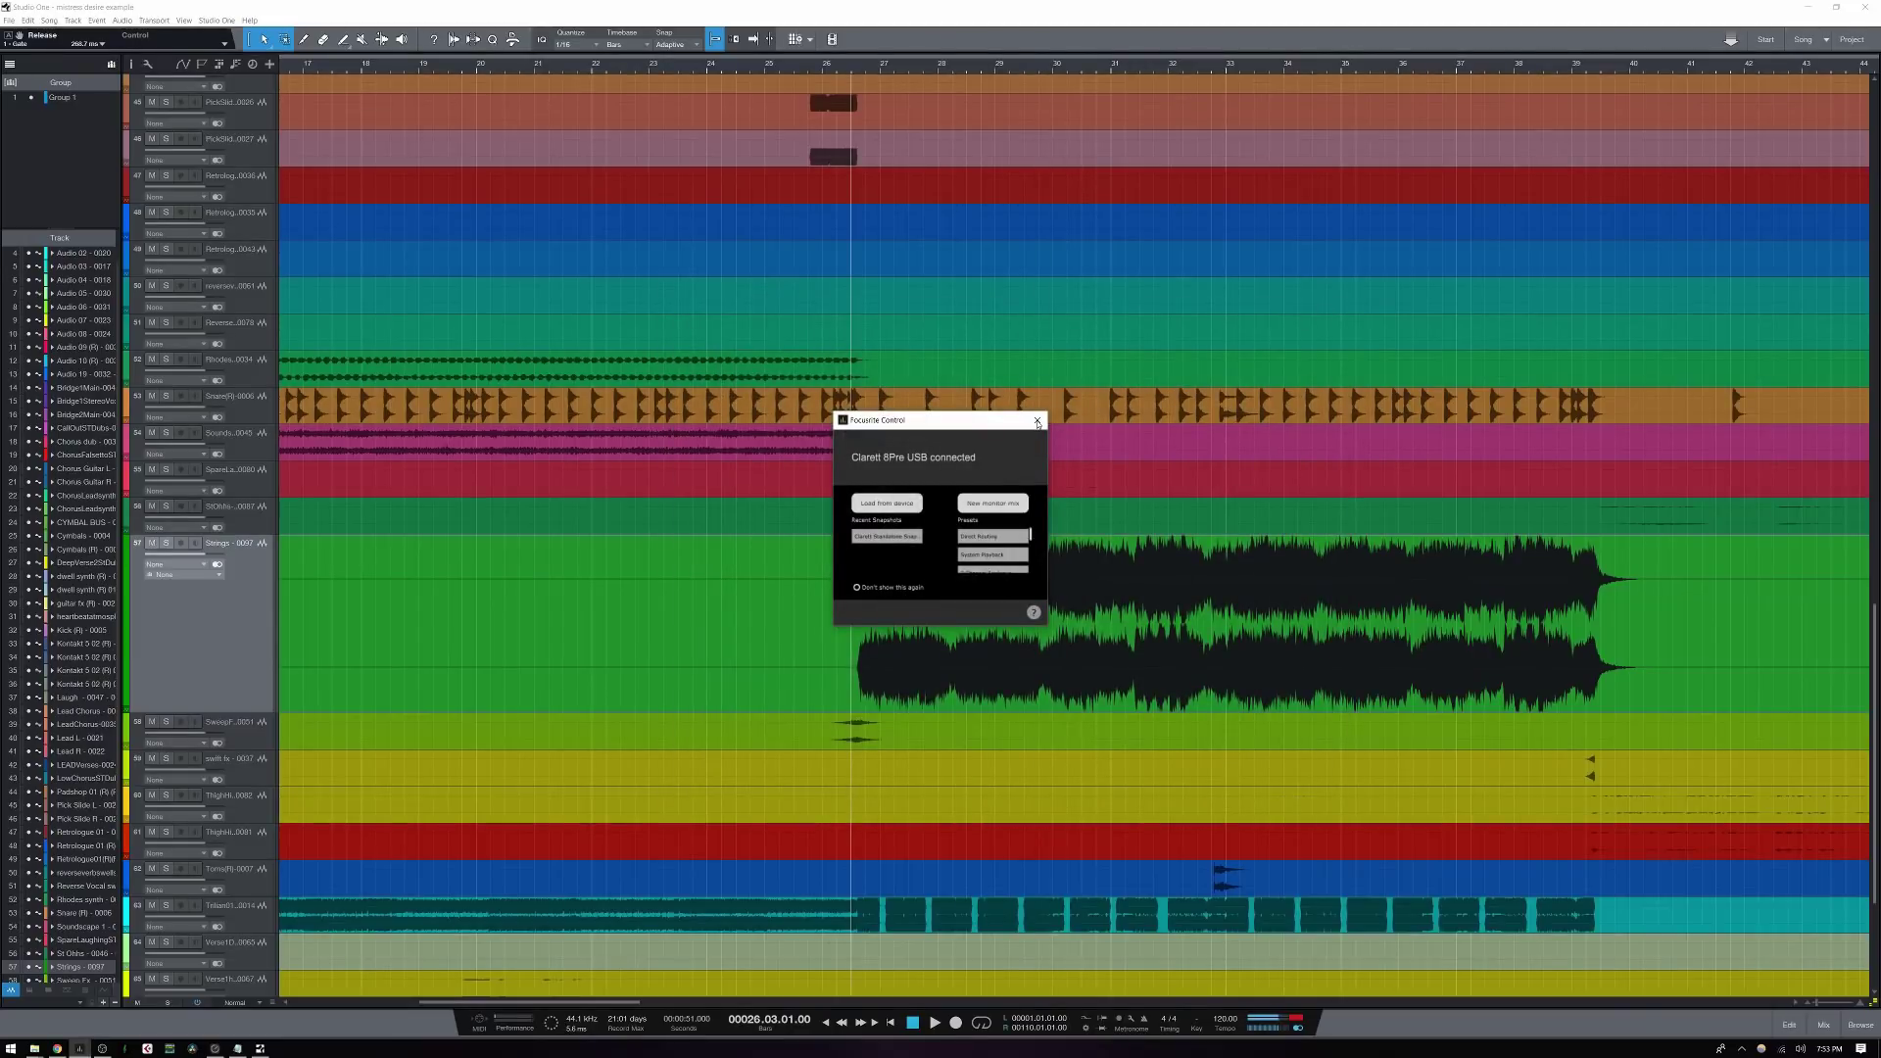
left_click(1038, 423)
Show the mixing console with a taller fader section and with input controls on the channels
key("F3")
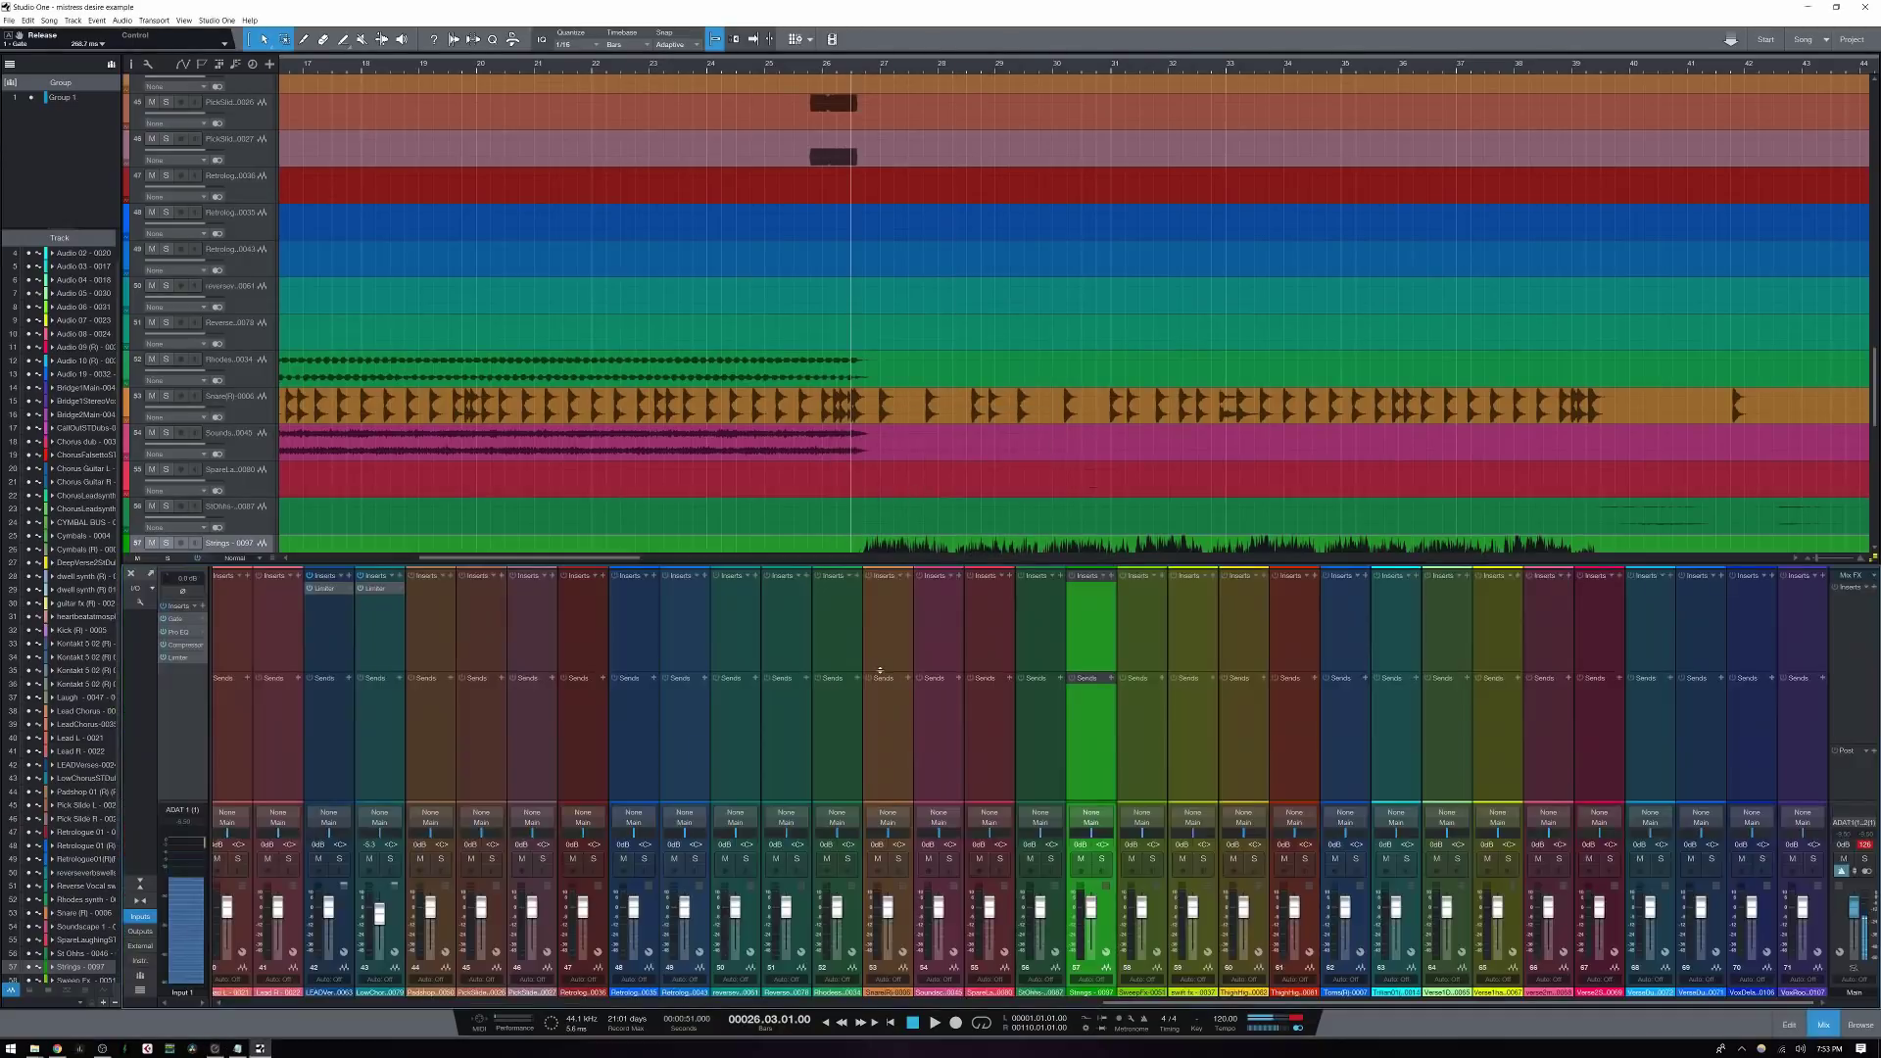
left_click_drag(880, 672, 880, 676)
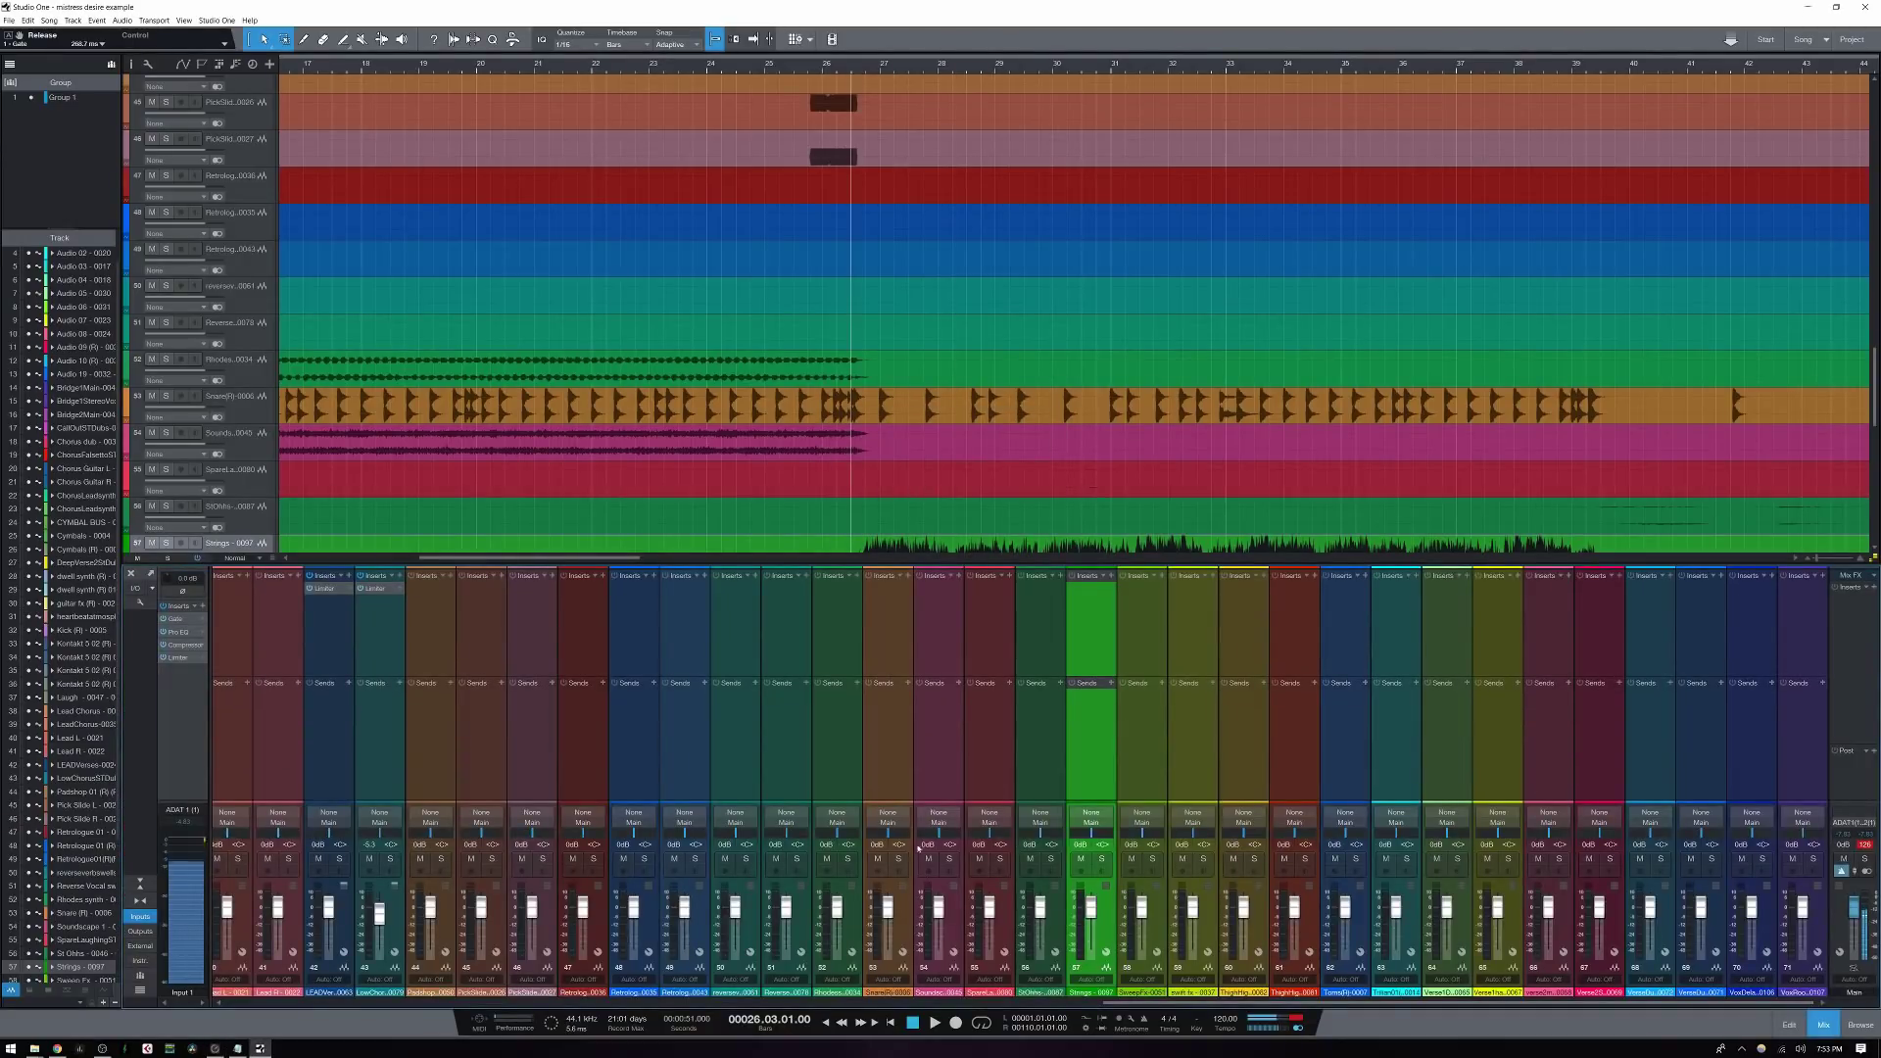
left_click_drag(894, 807, 894, 748)
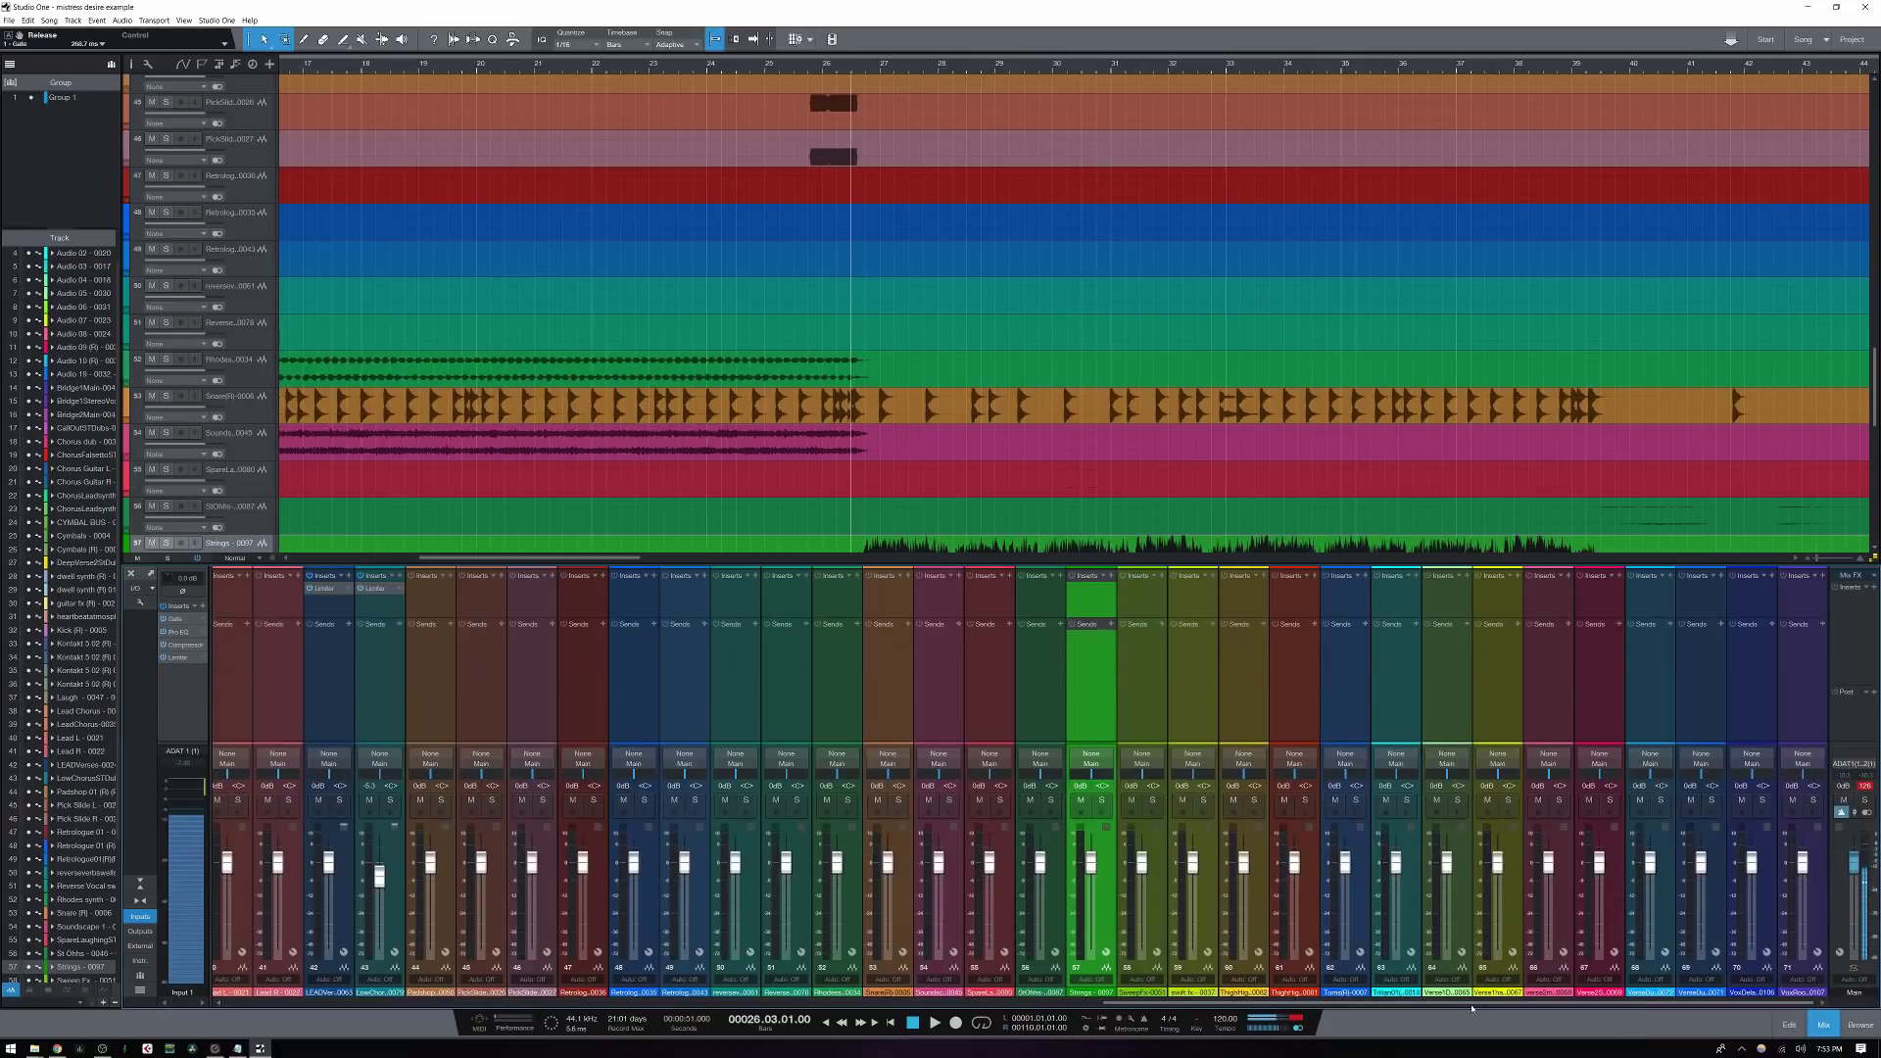
left_click(139, 603)
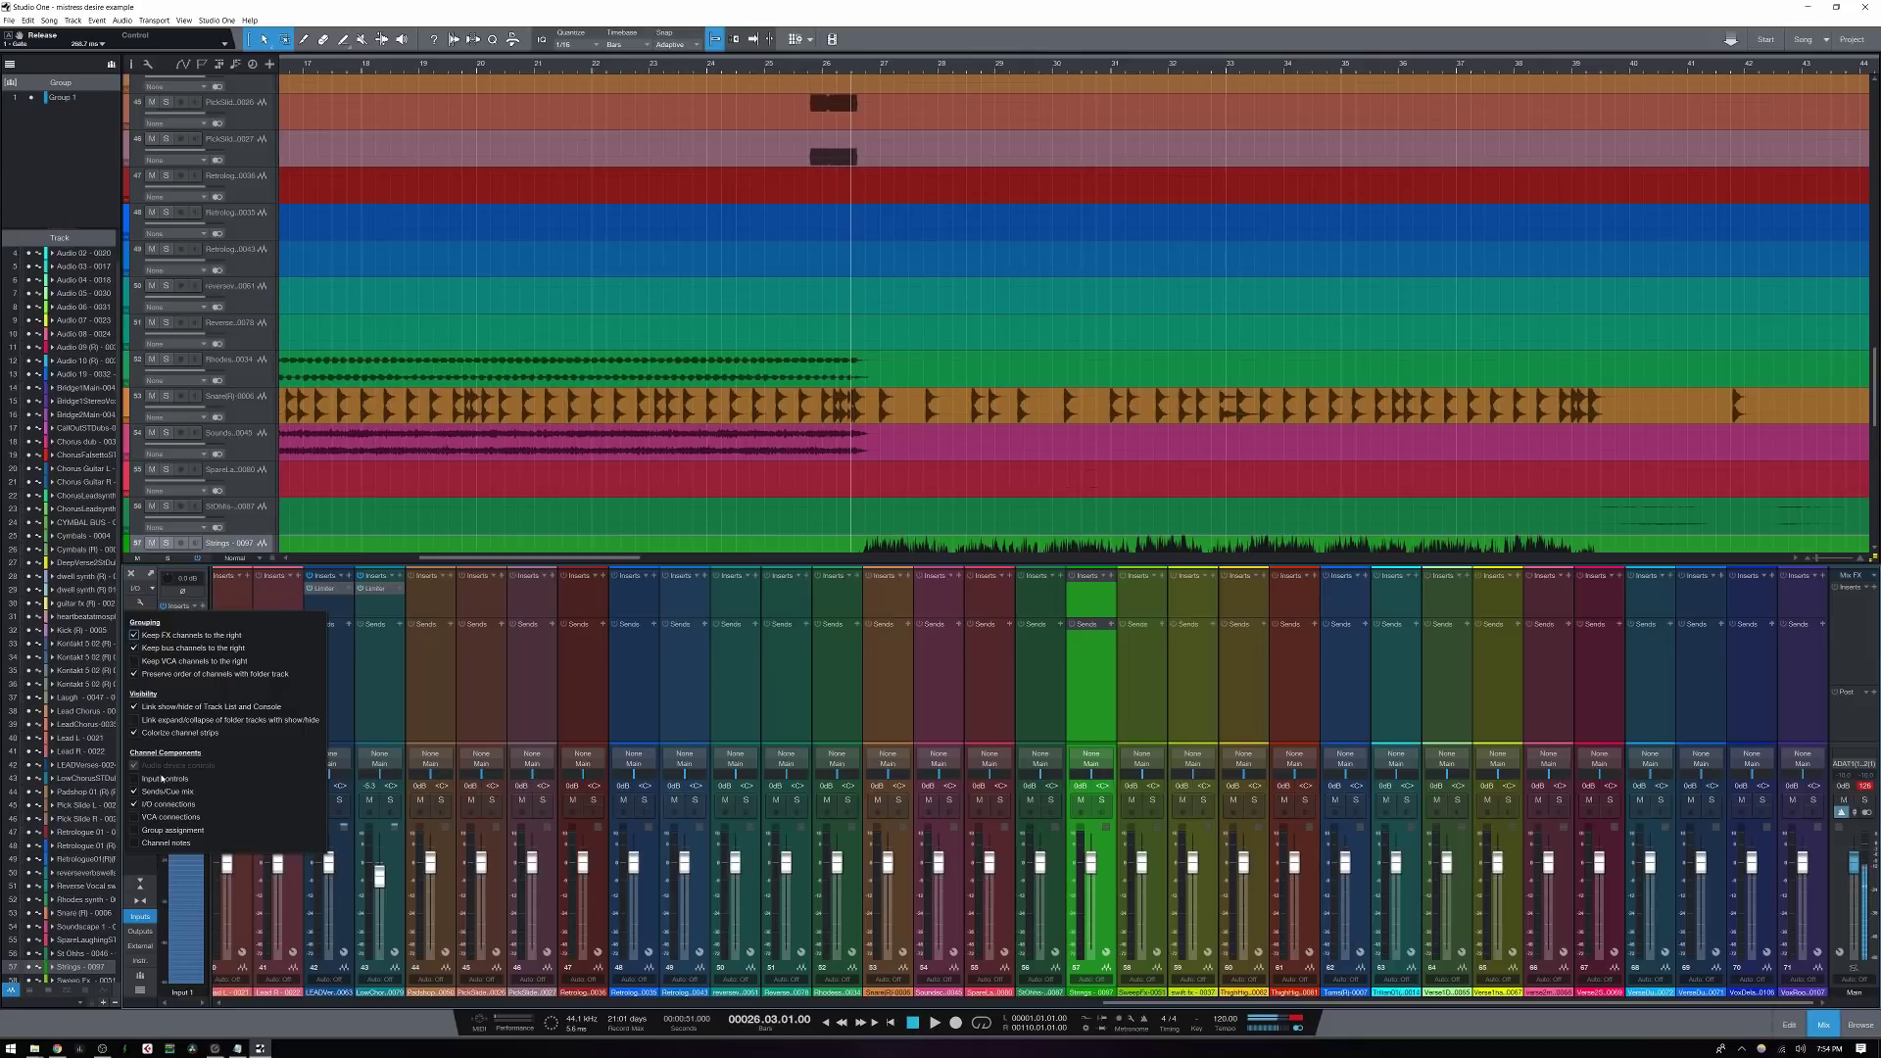
left_click(133, 780)
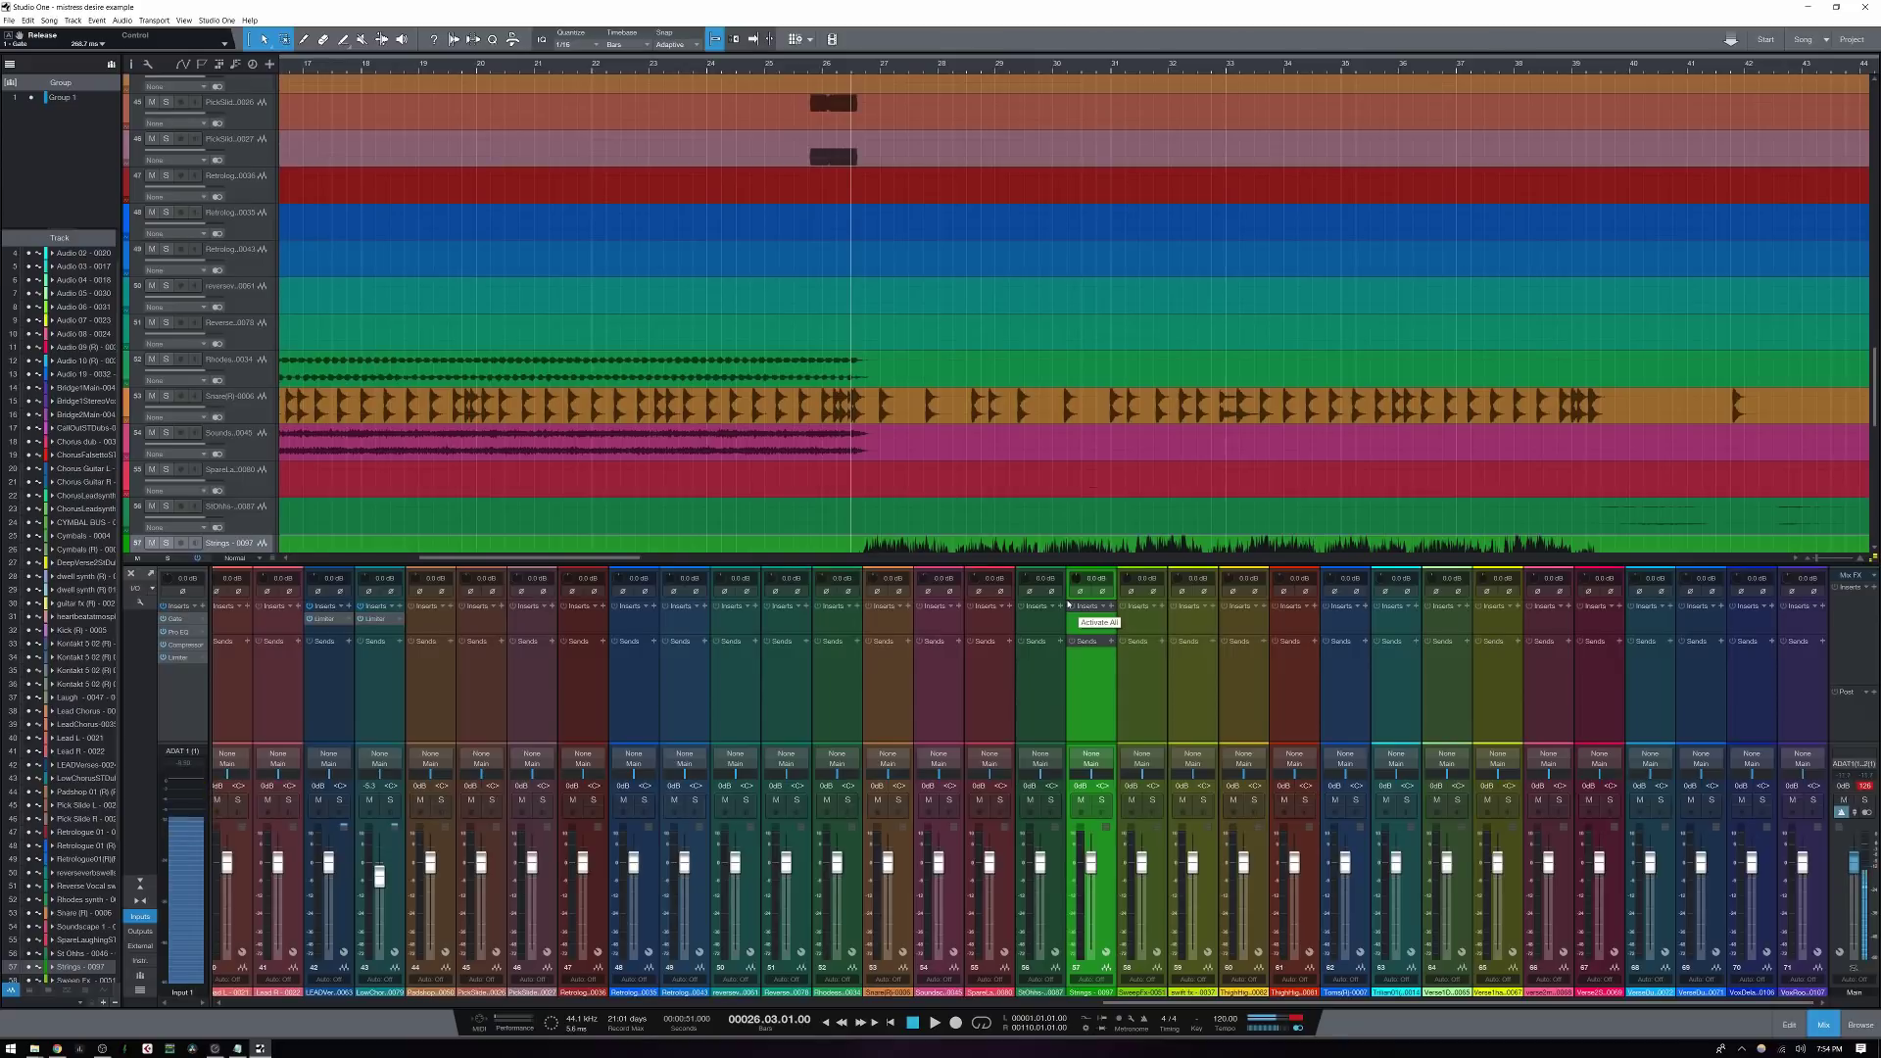
Dissolve Group 1, hide the track list and bring the console's first channel into view
right_click(62, 98)
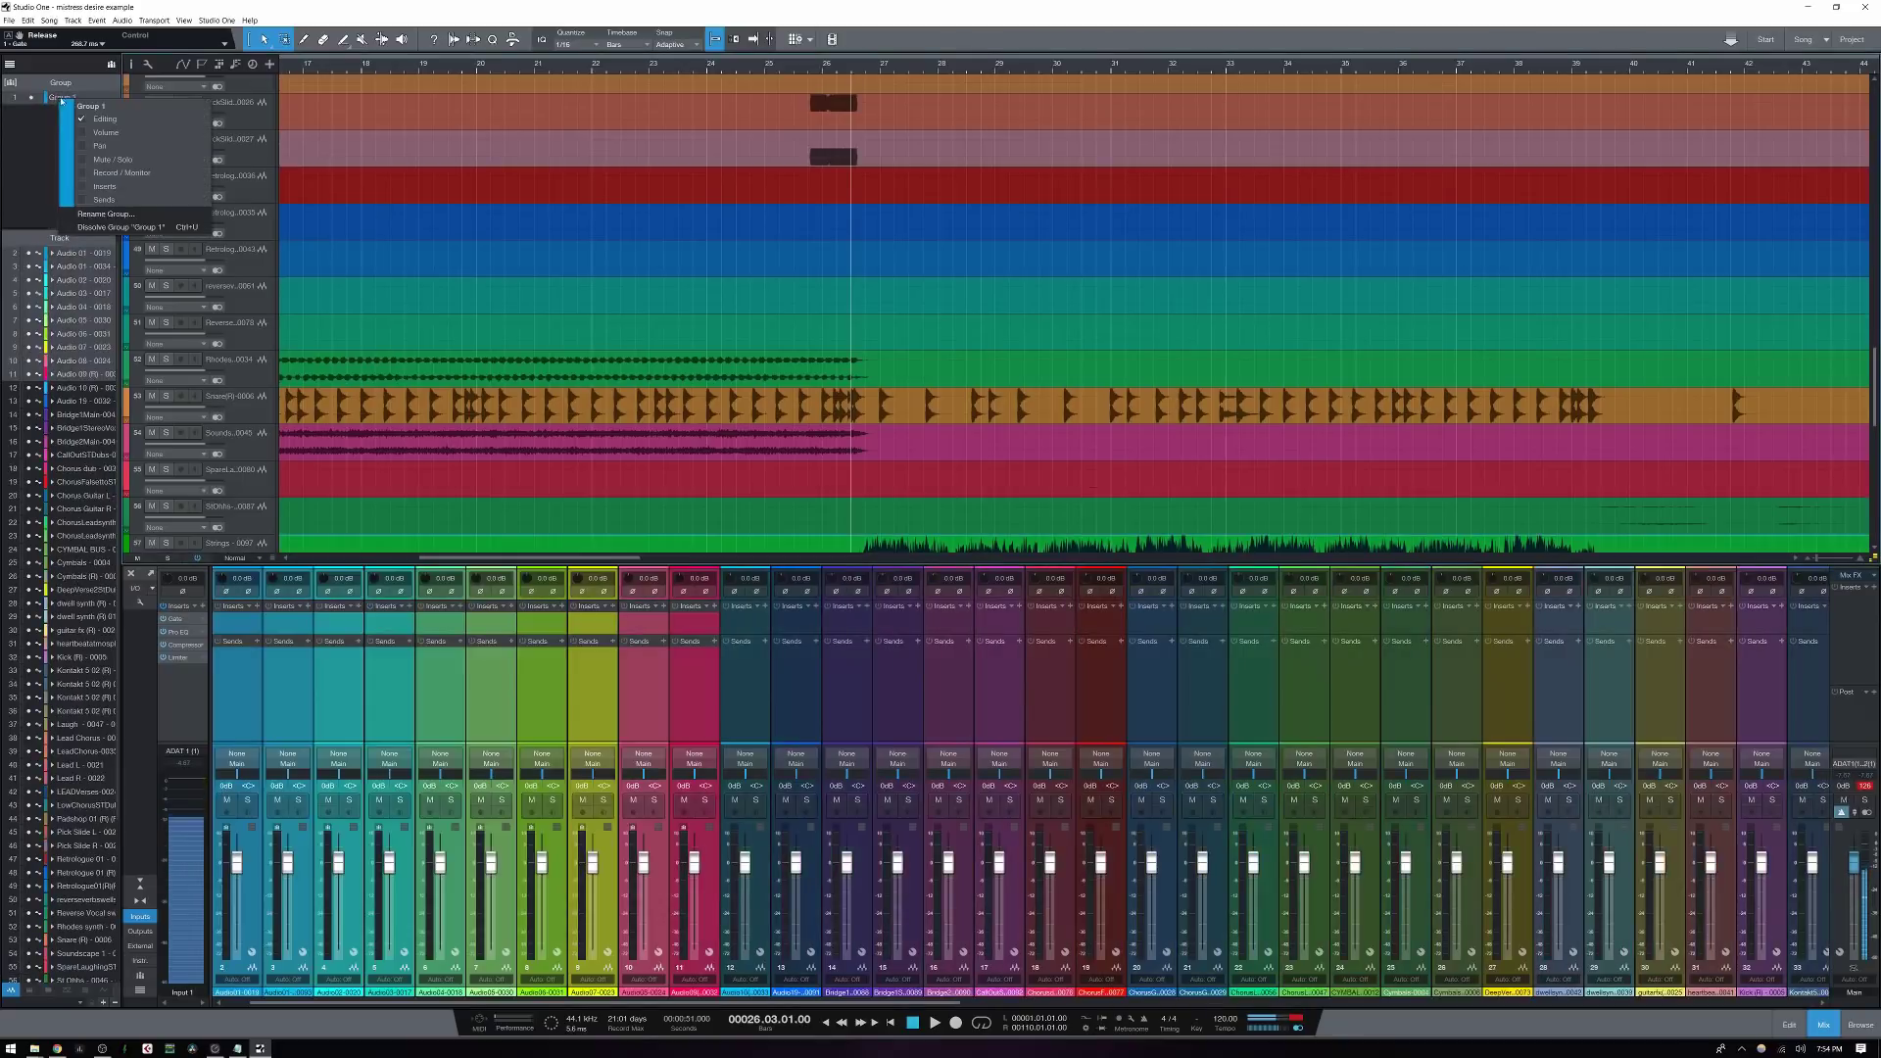
left_click(113, 227)
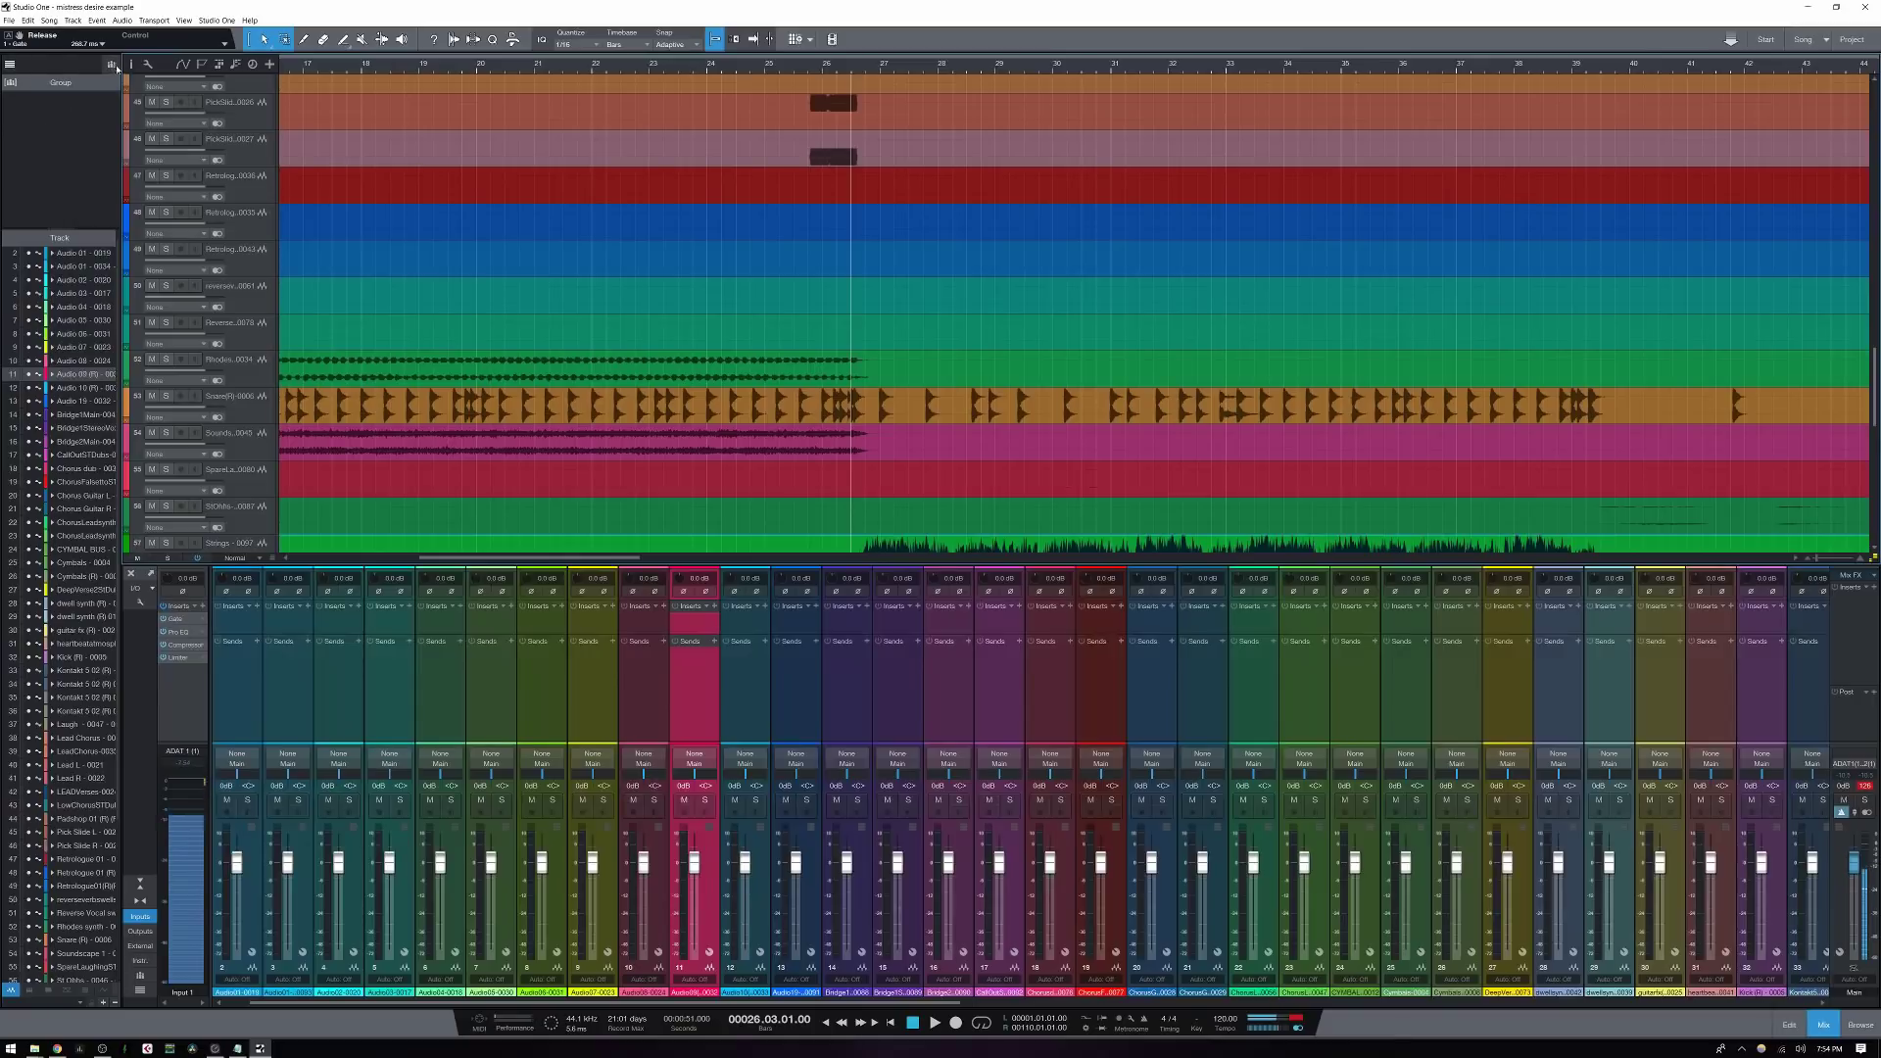
left_click(11, 64)
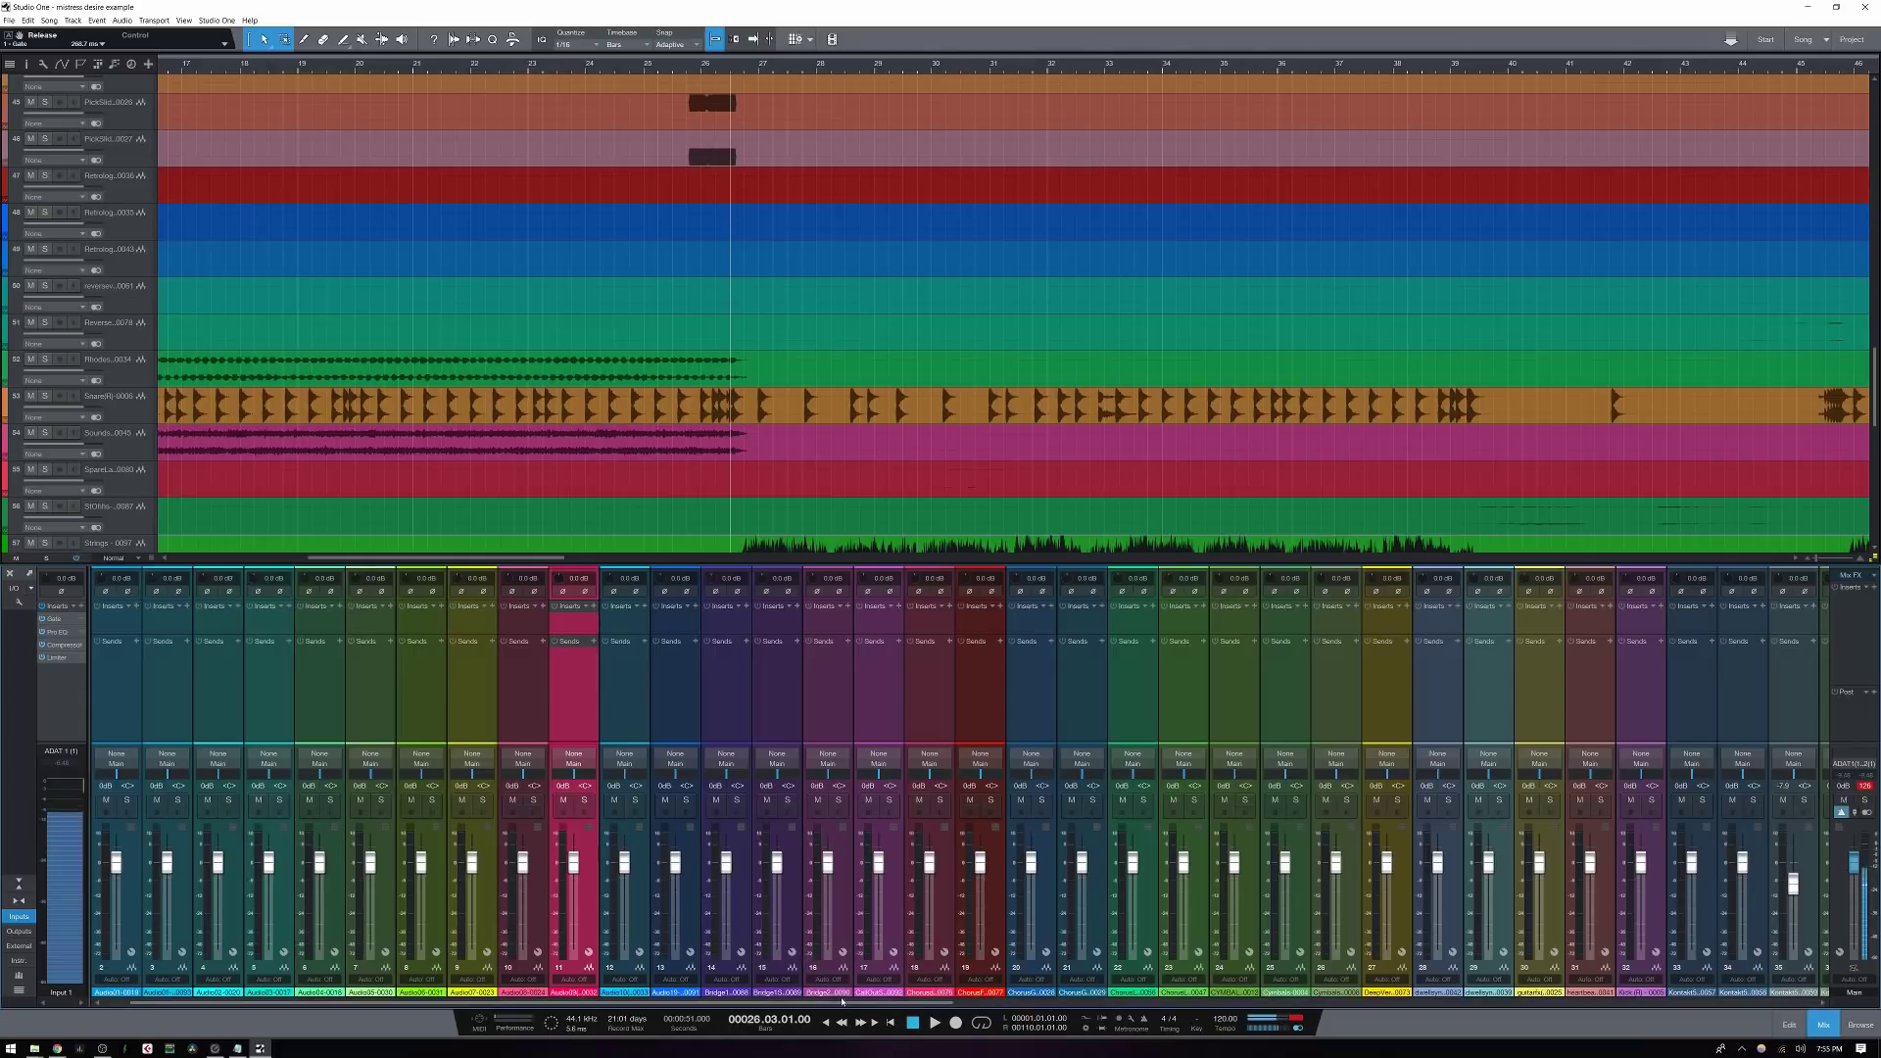
left_click_drag(848, 1004, 805, 1009)
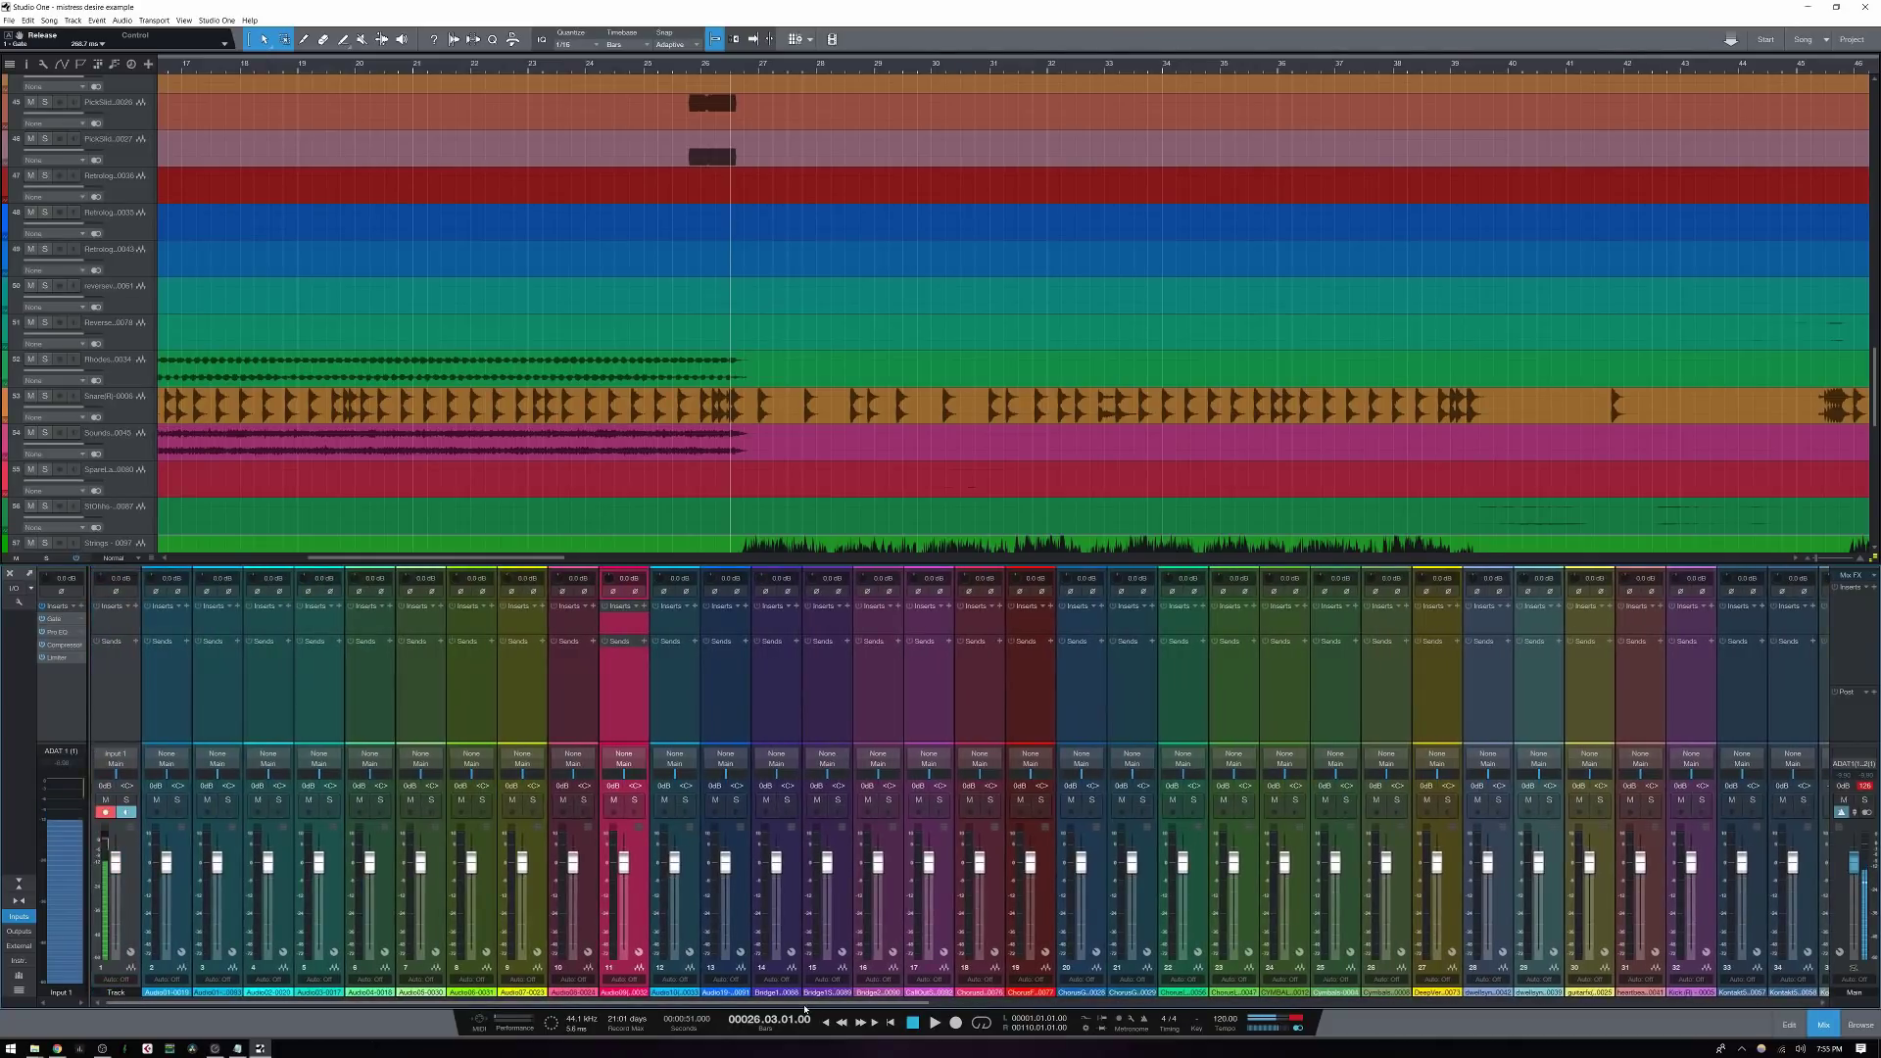
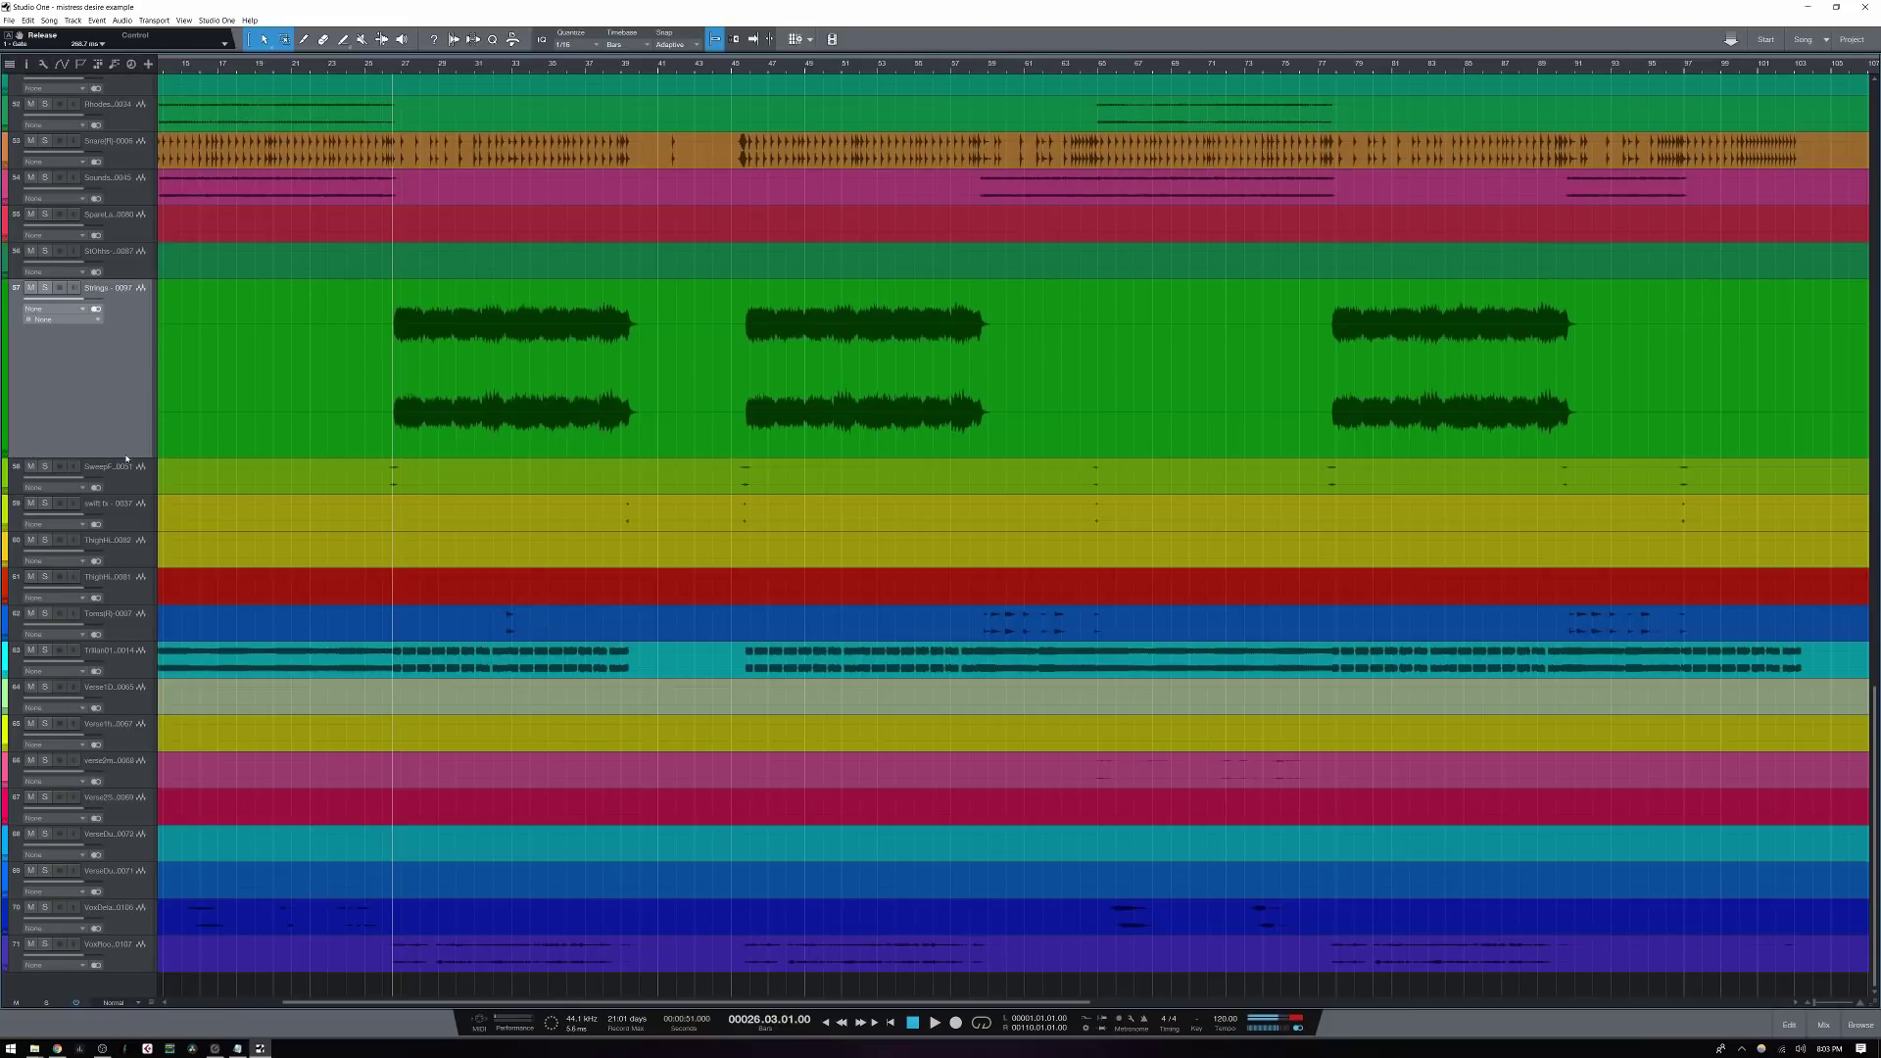
Reduce the height of the Strings track
left_click_drag(124, 417, 121, 323)
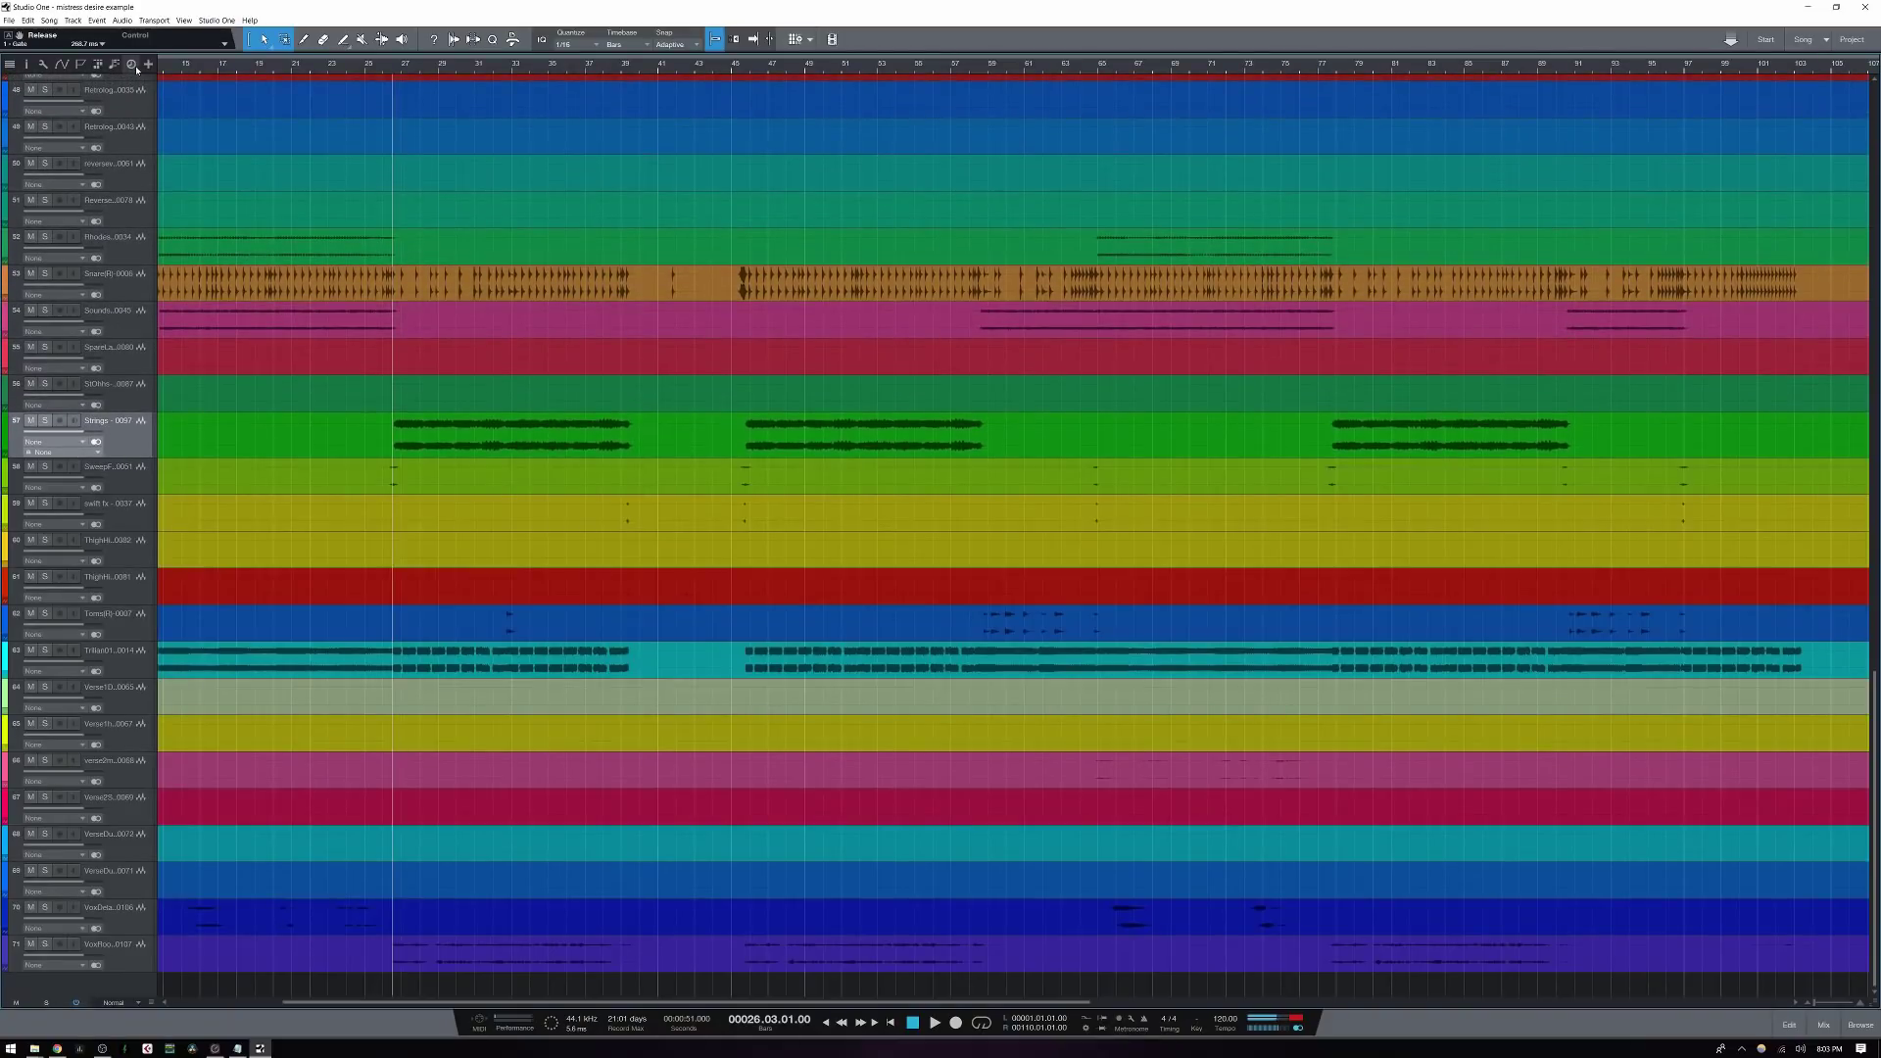
Show the tempo track above the arrangement to examine it, and hide it again
left_click(132, 65)
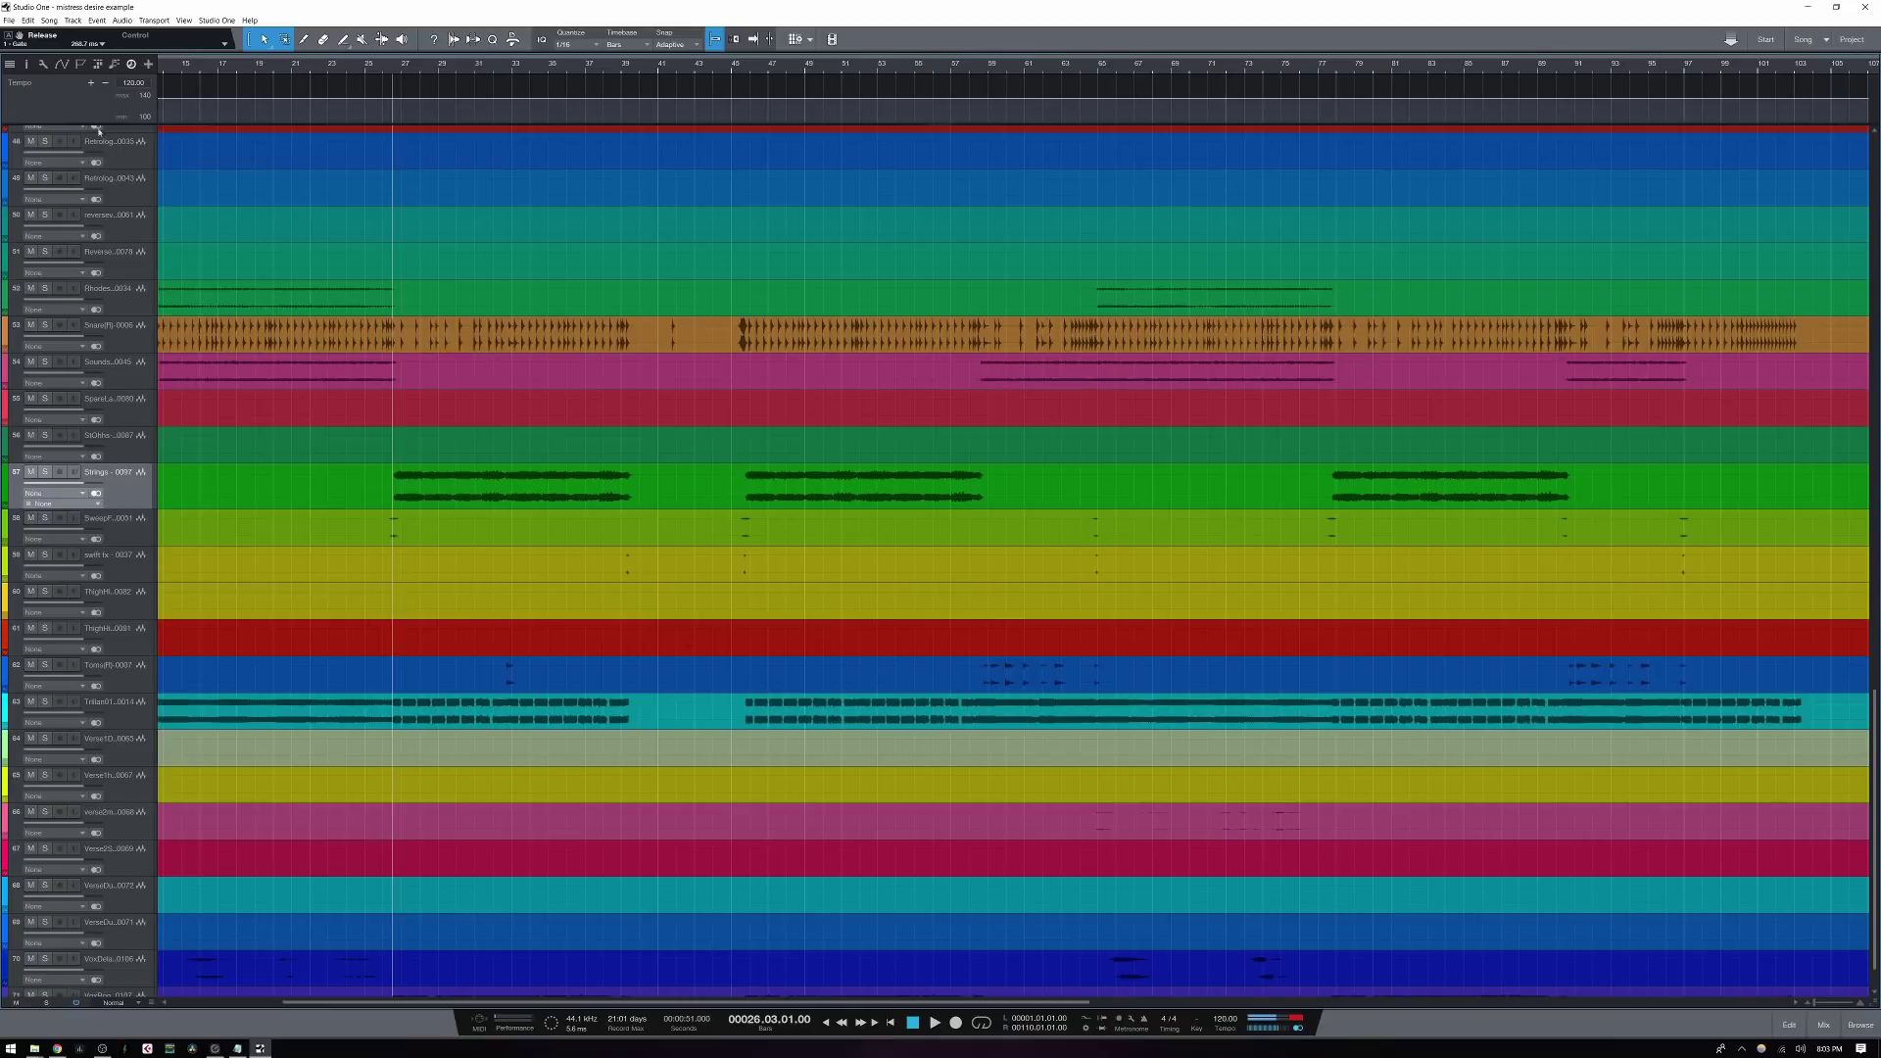
left_click(140, 194)
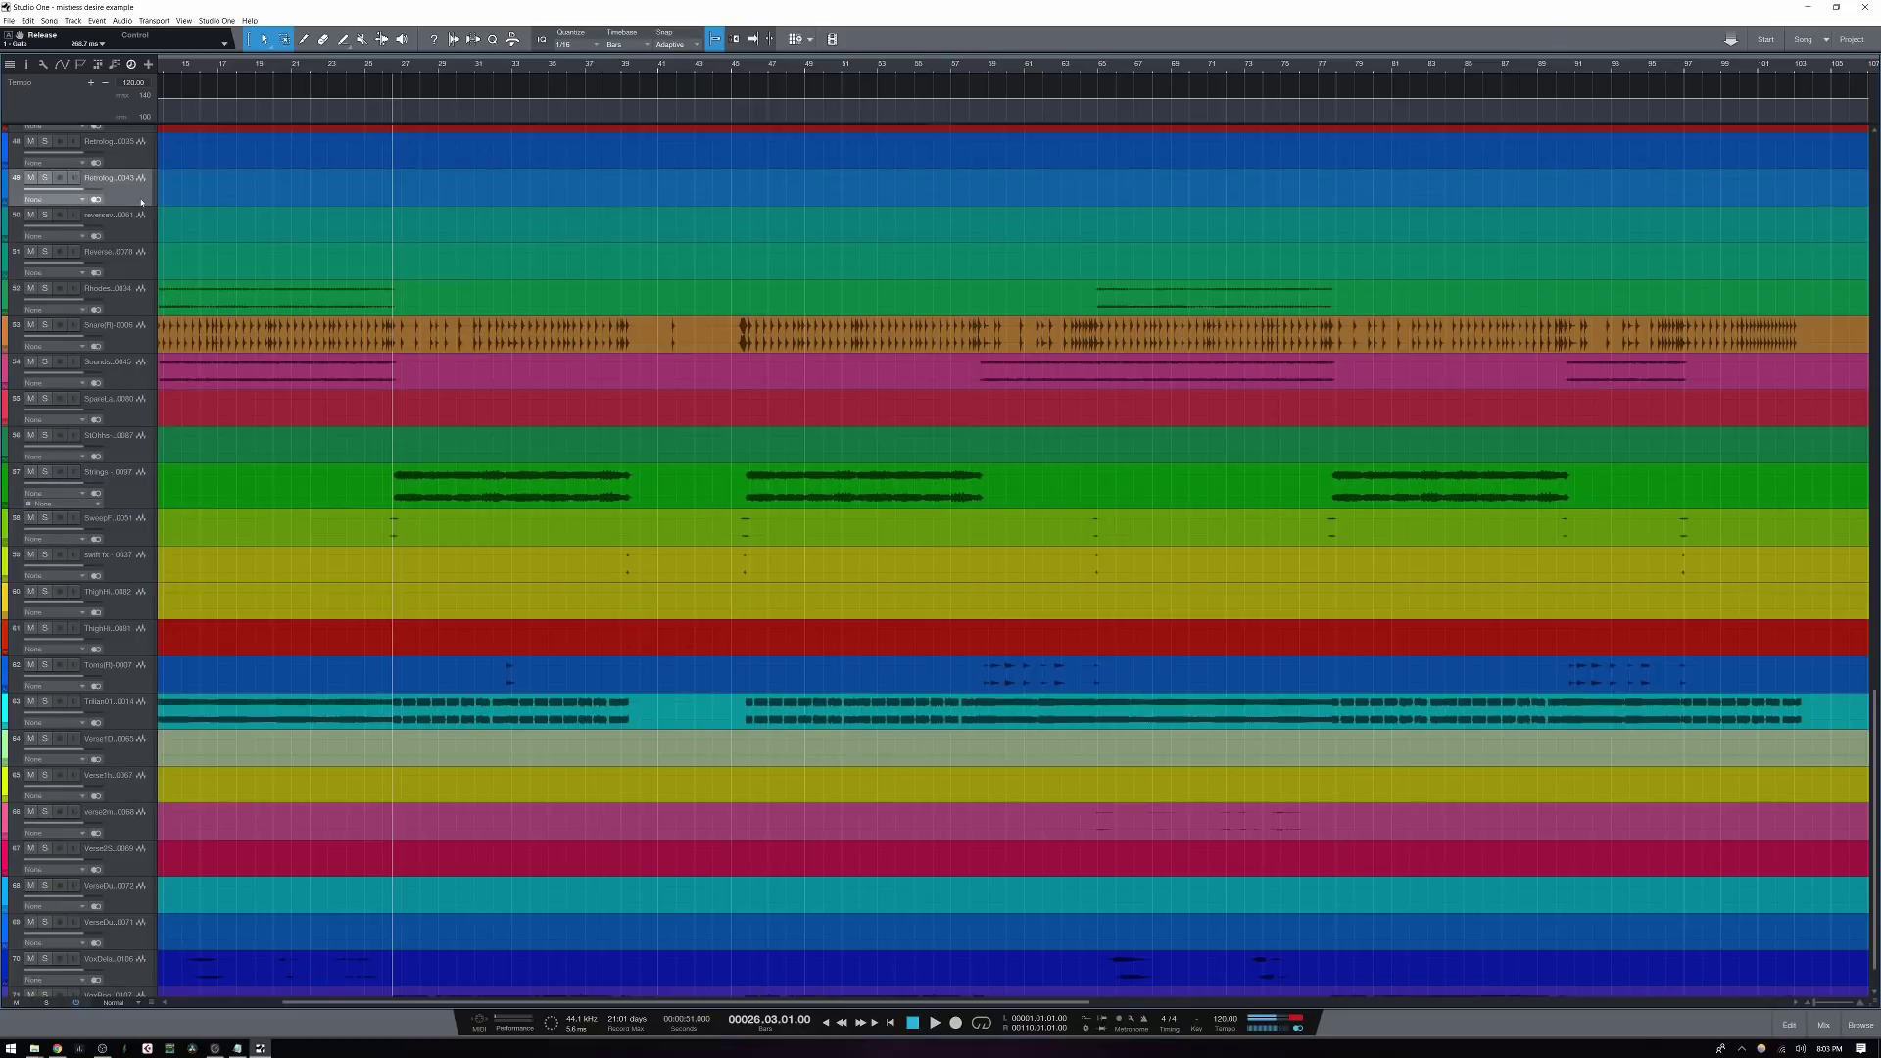
left_click(139, 216)
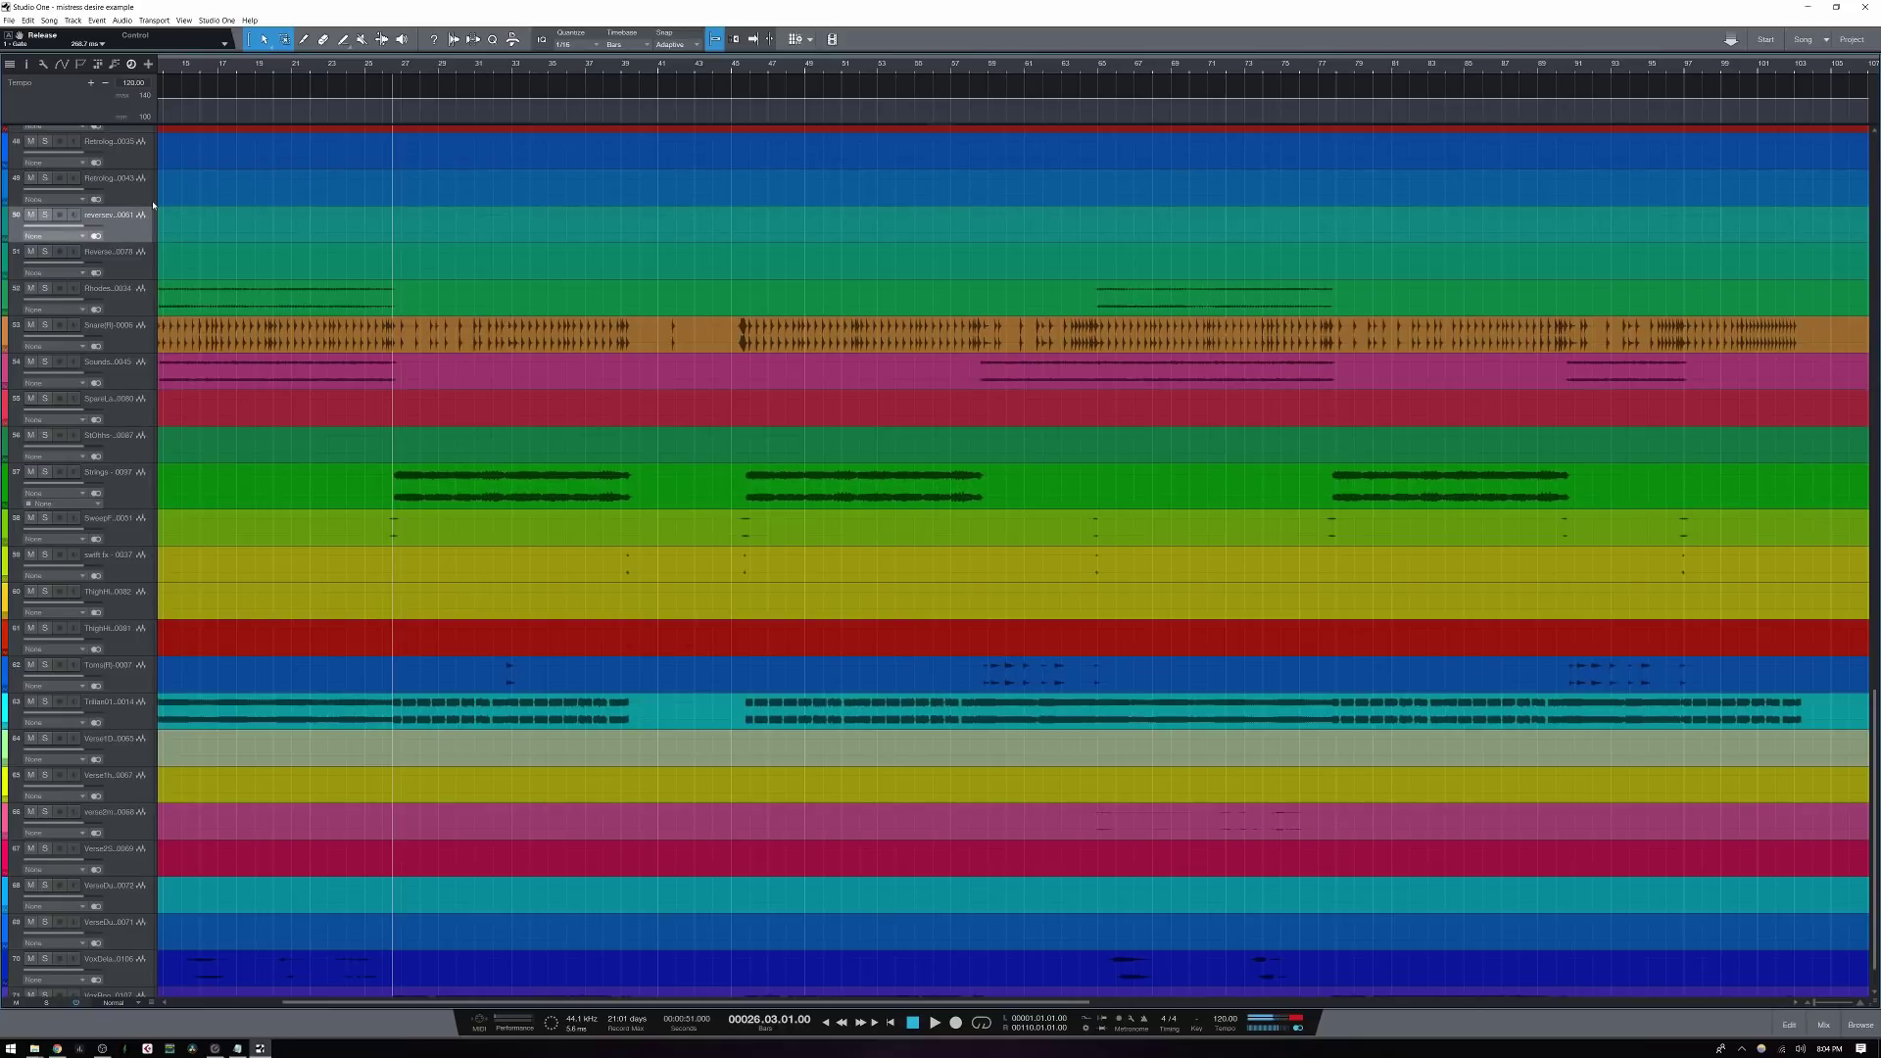
right_click(46, 100)
left_click(25, 99)
scroll(980, 539, "down", 1)
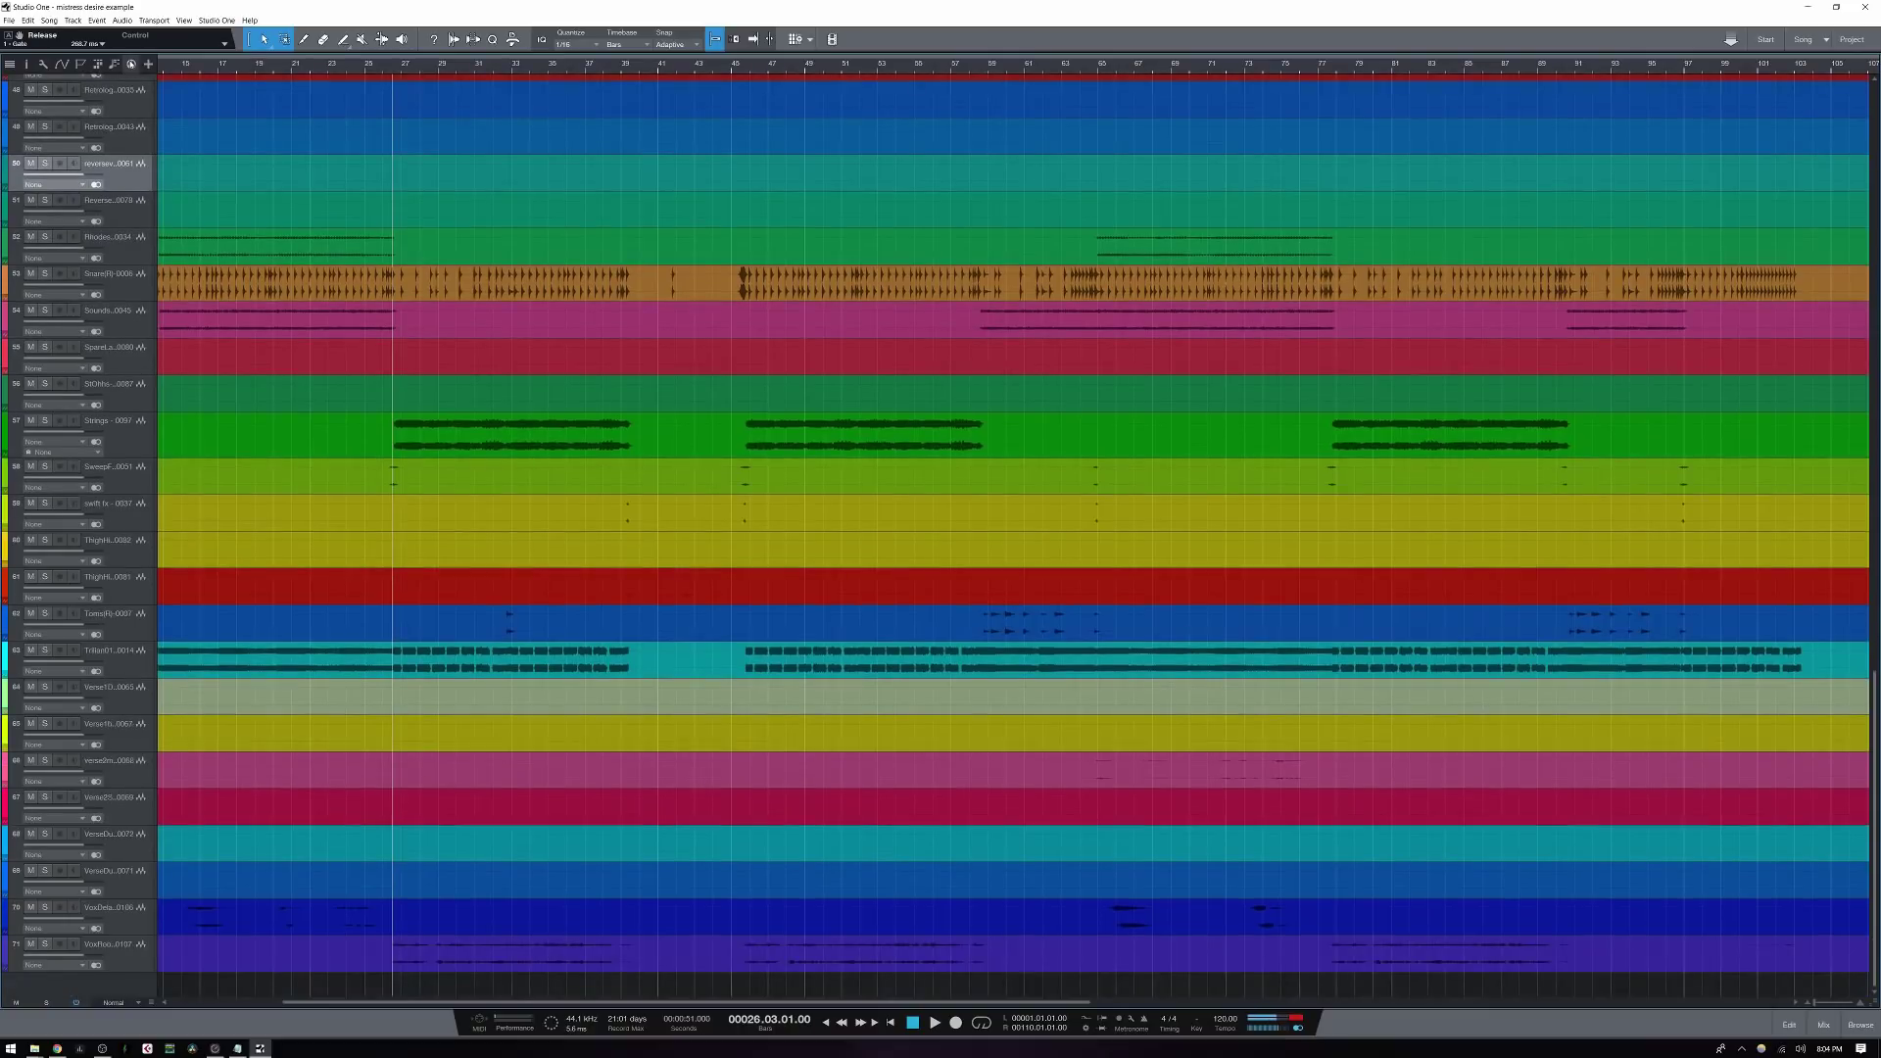
left_click(131, 64)
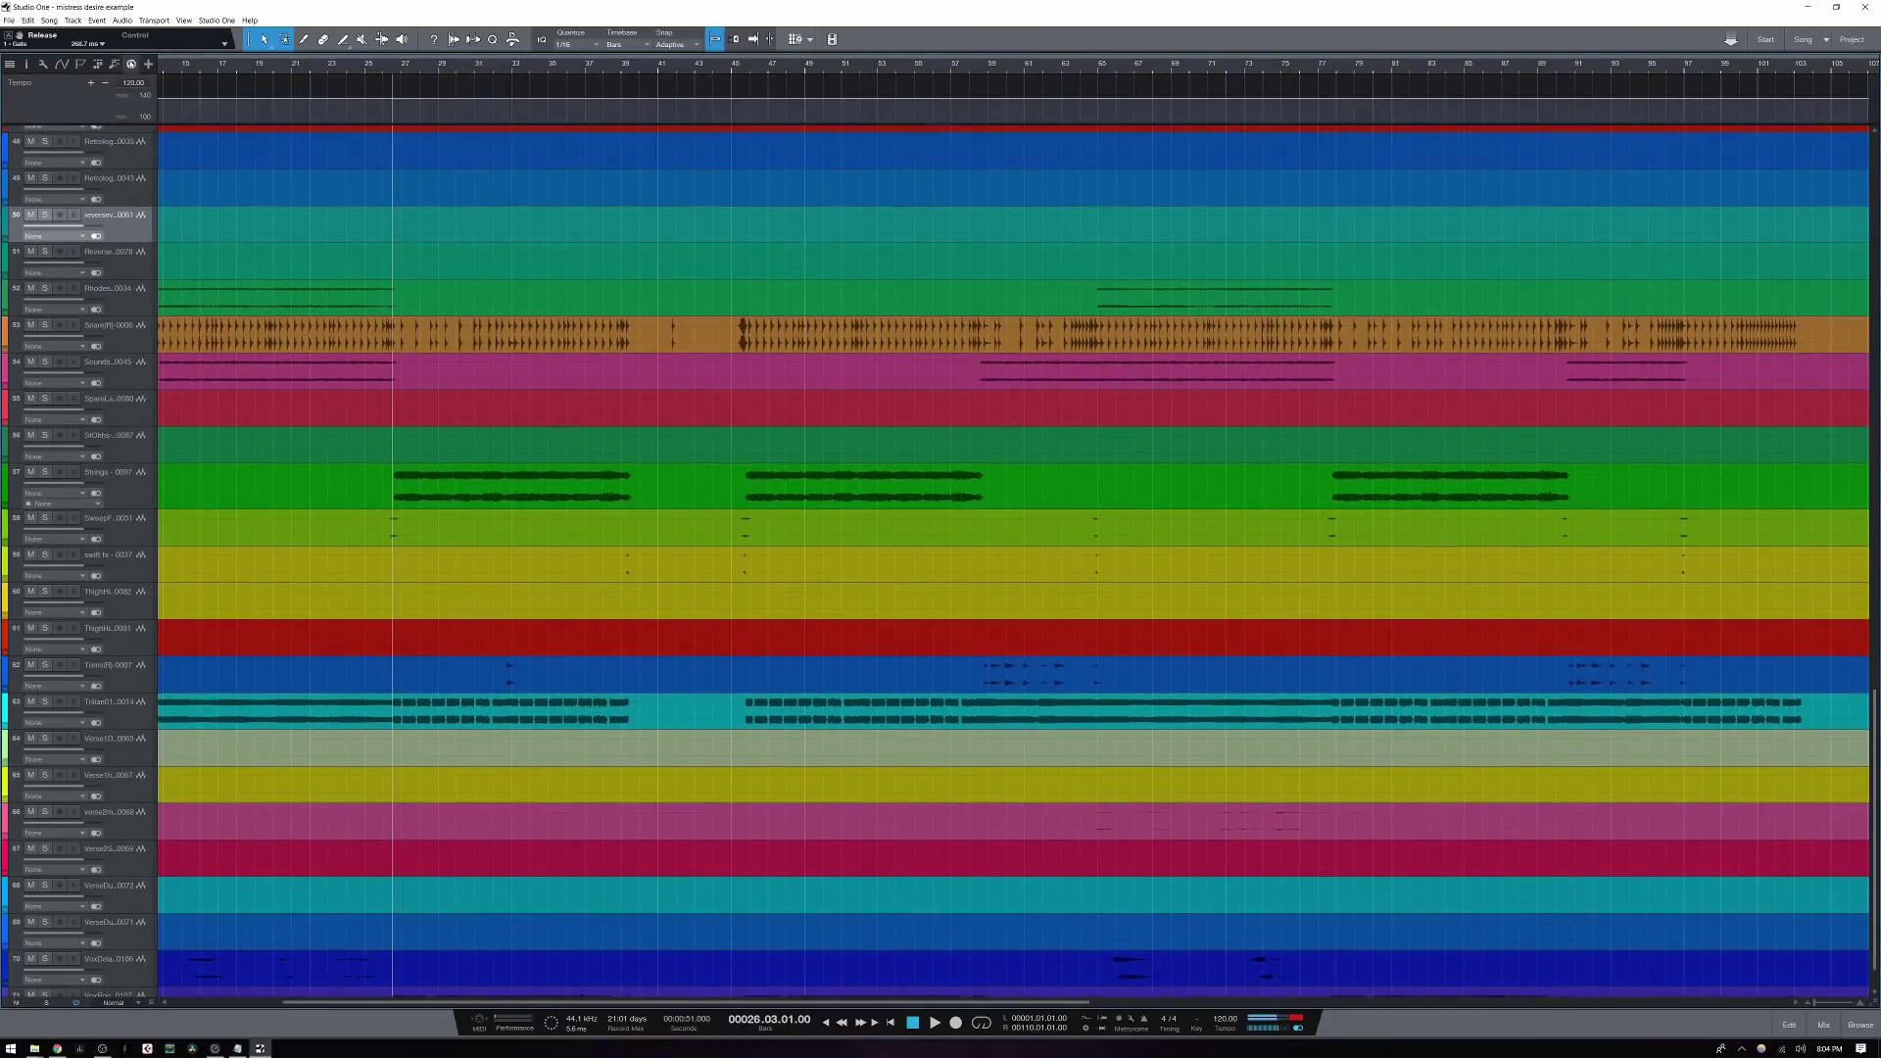
left_click(132, 65)
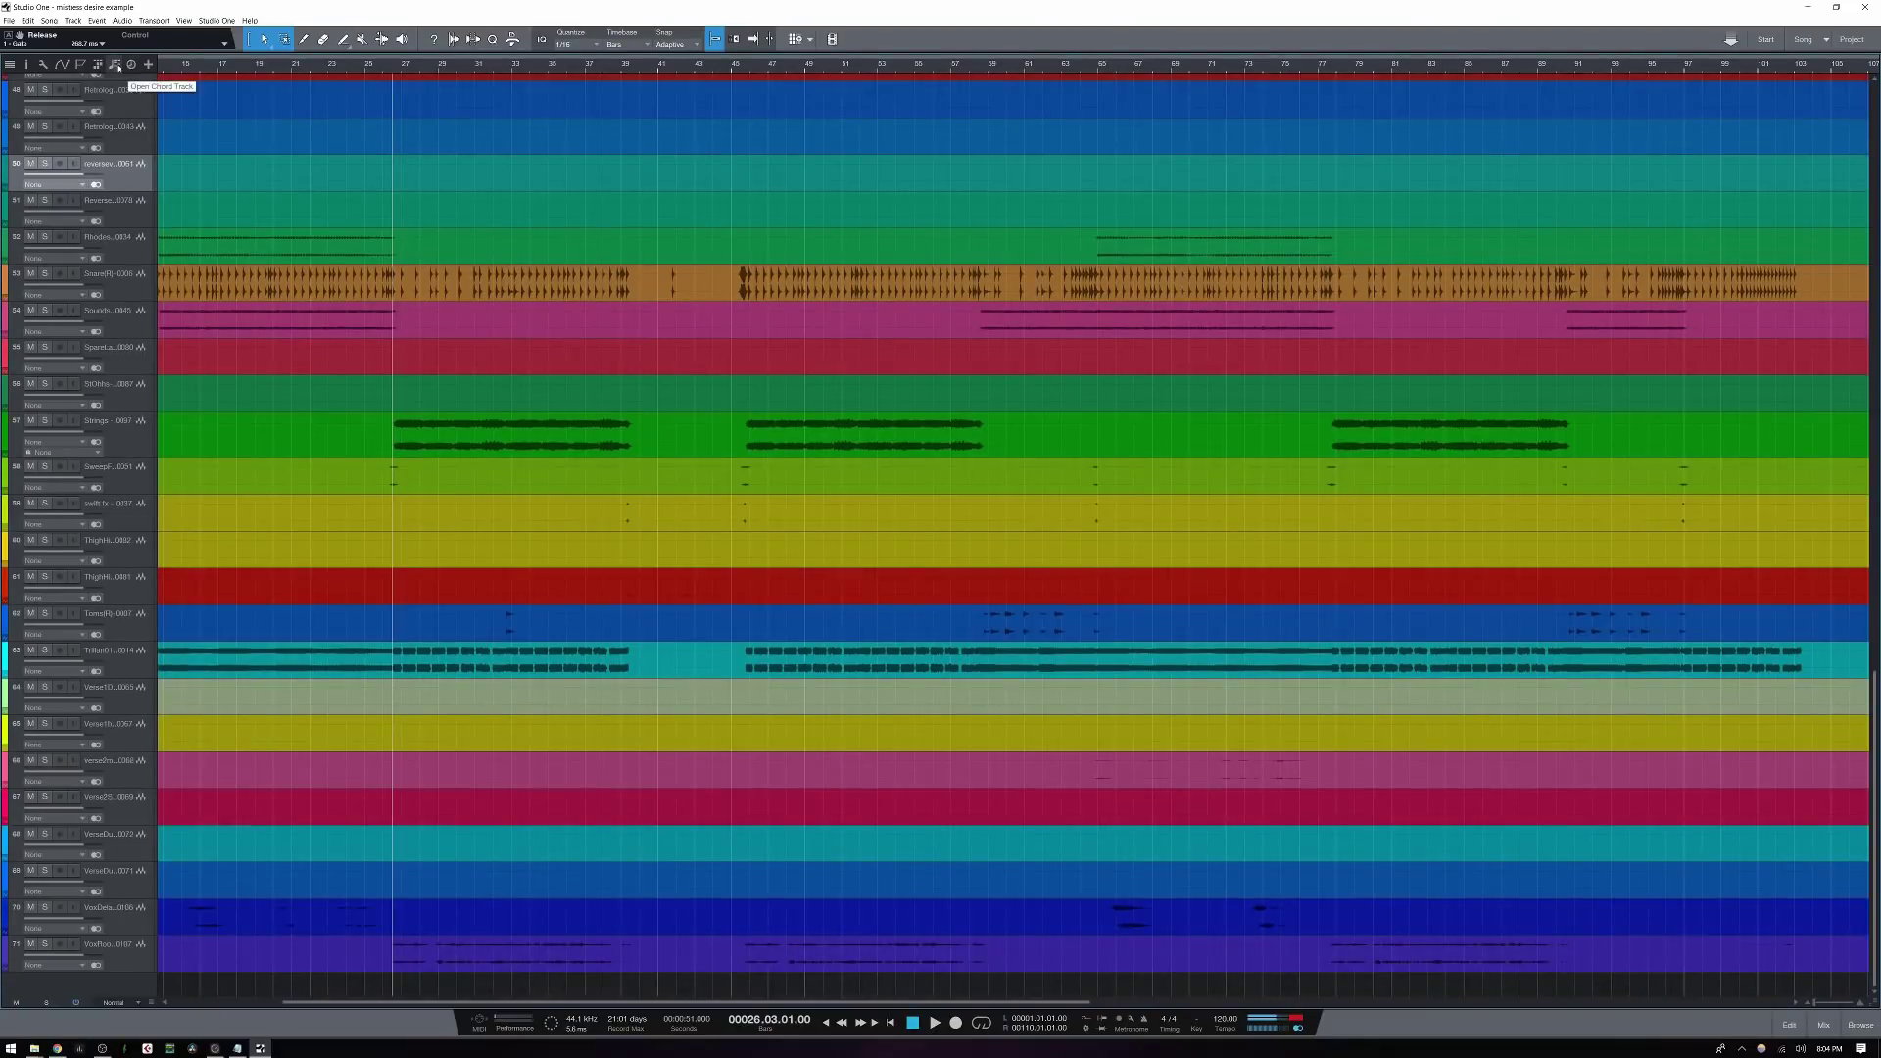
Show the chord track and change its first chord to an F power chord with the Chord Selector
left_click(116, 65)
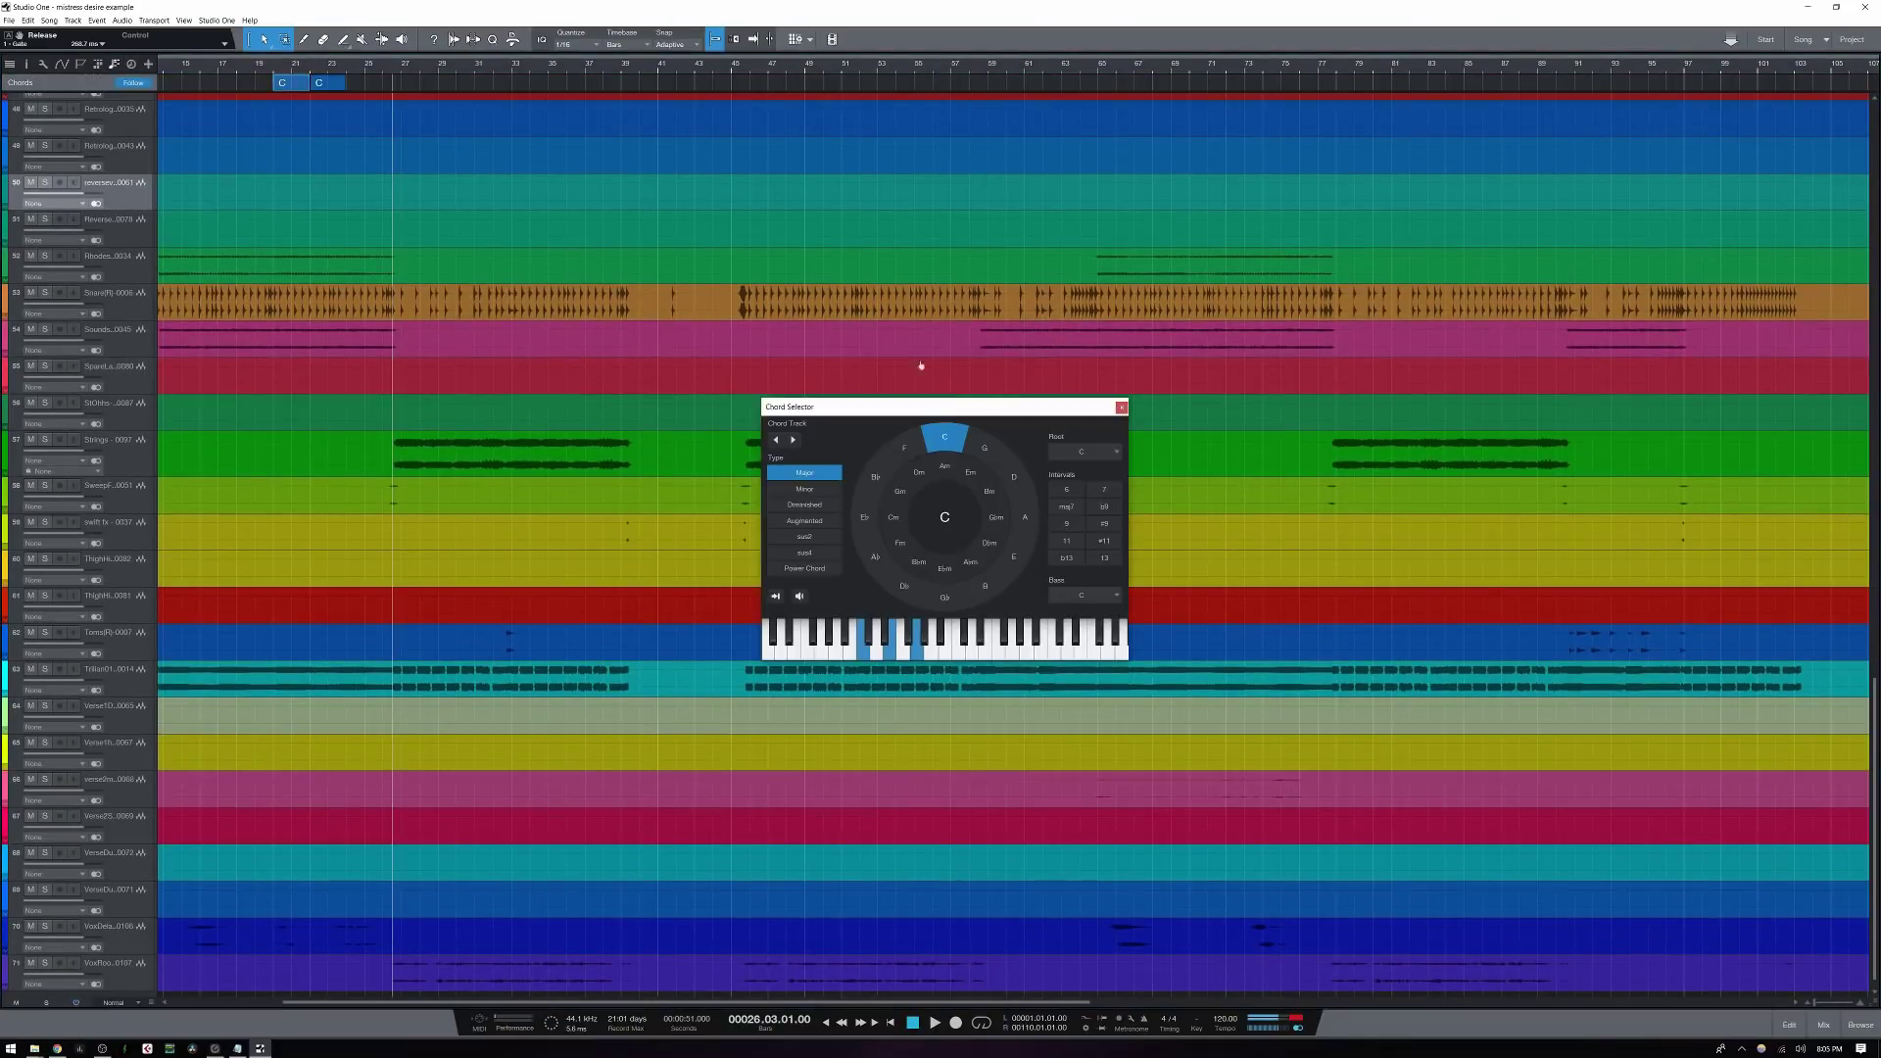
left_click_drag(902, 416, 889, 259)
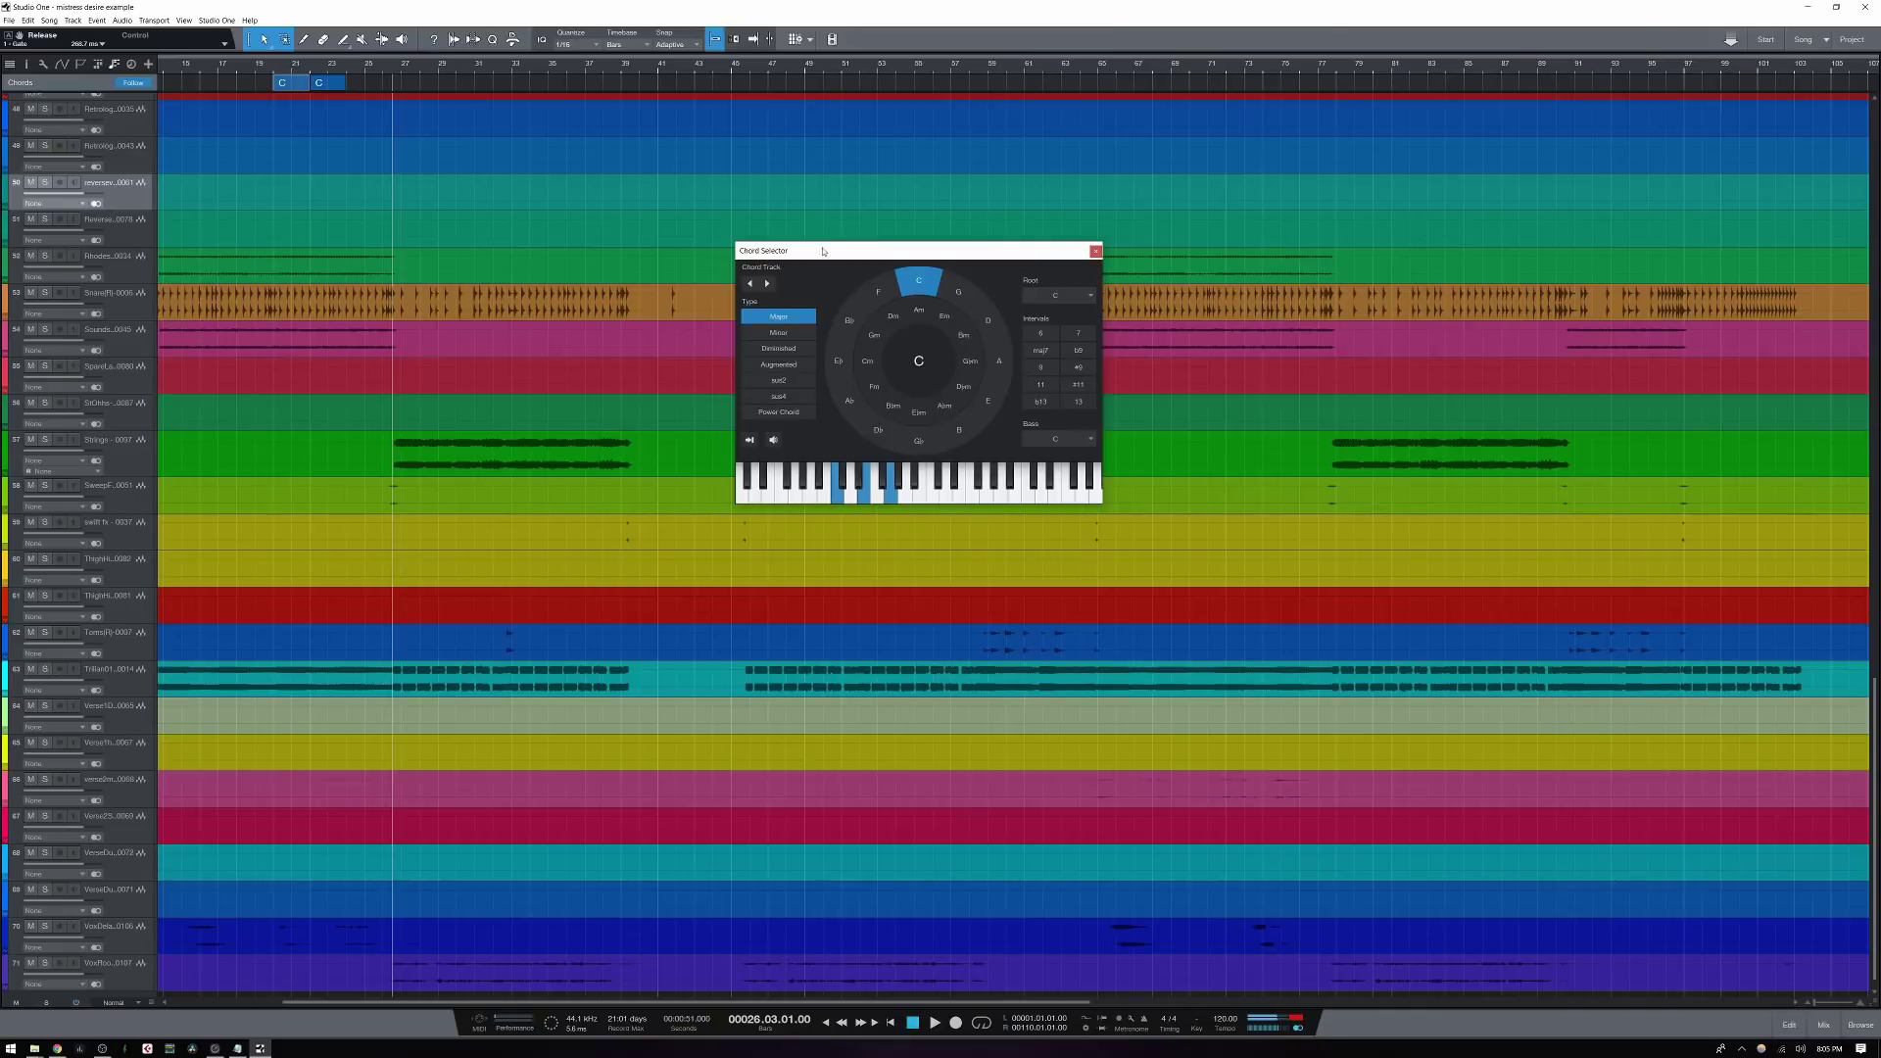
left_click_drag(824, 252, 747, 408)
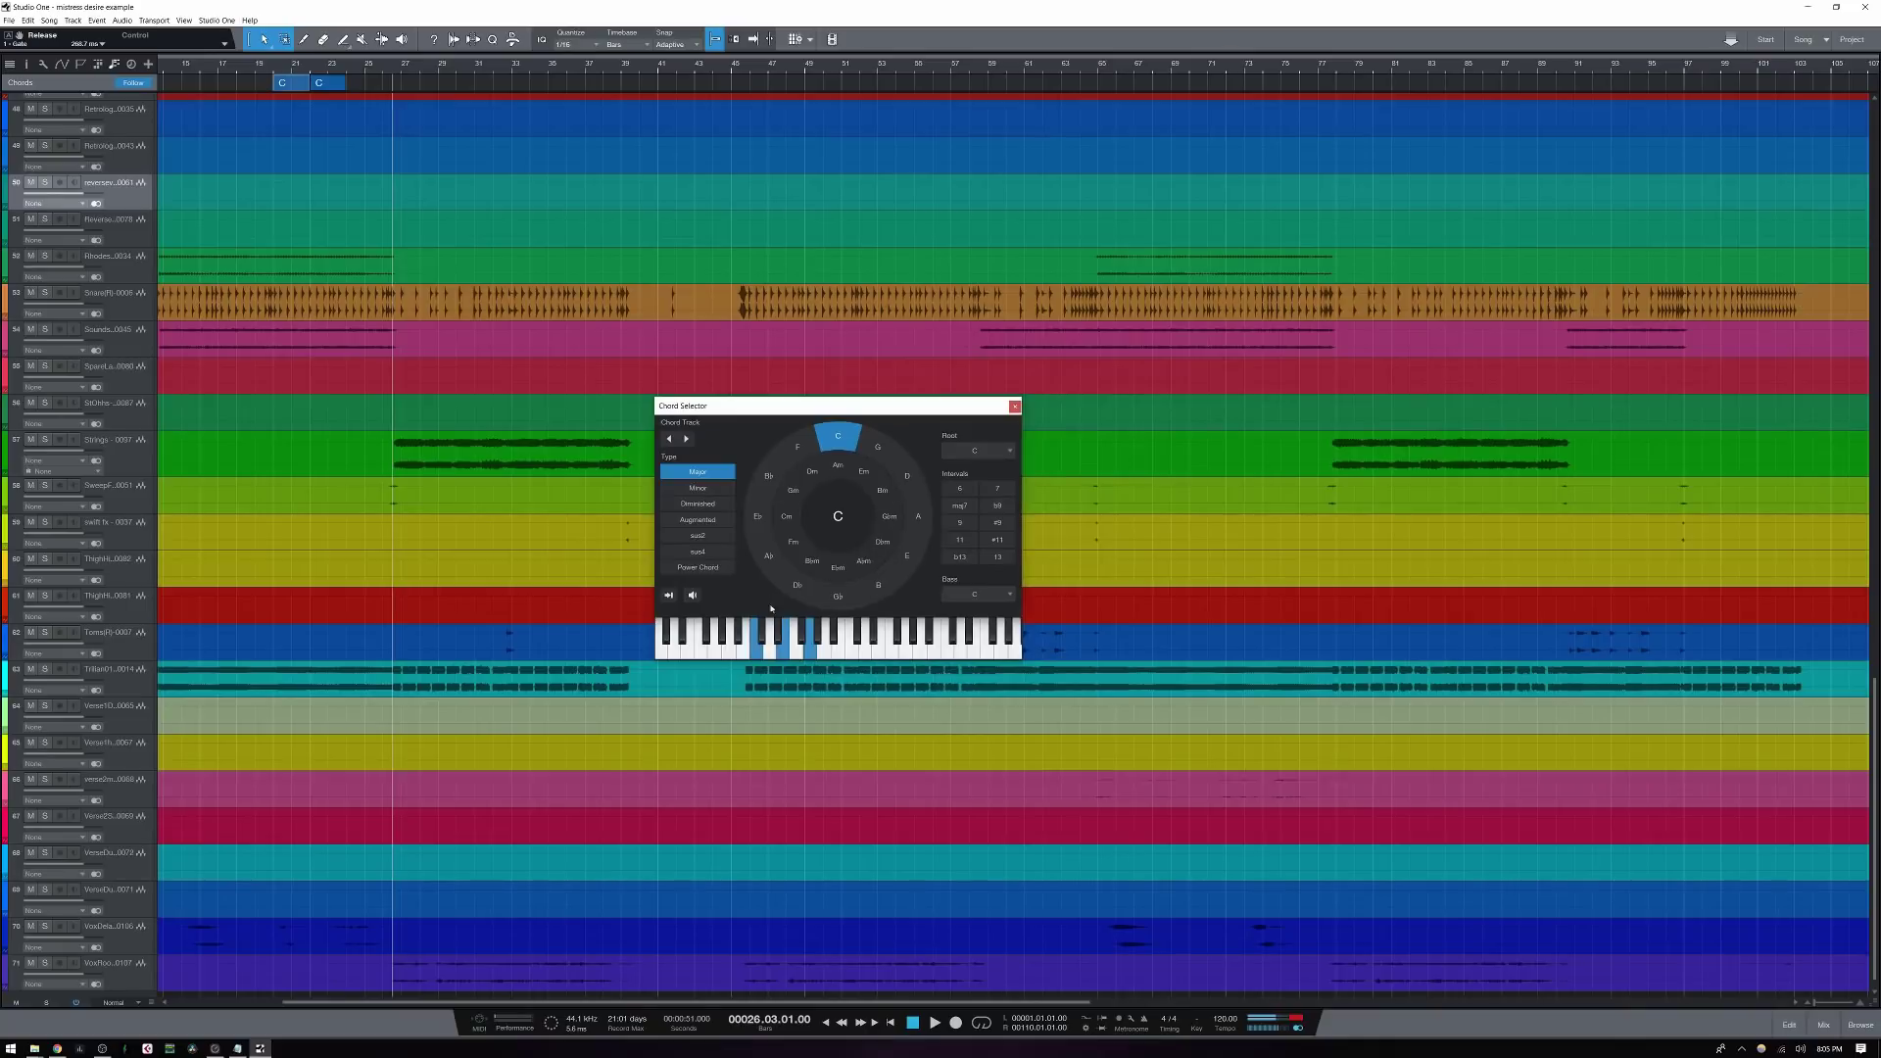
left_click(804, 440)
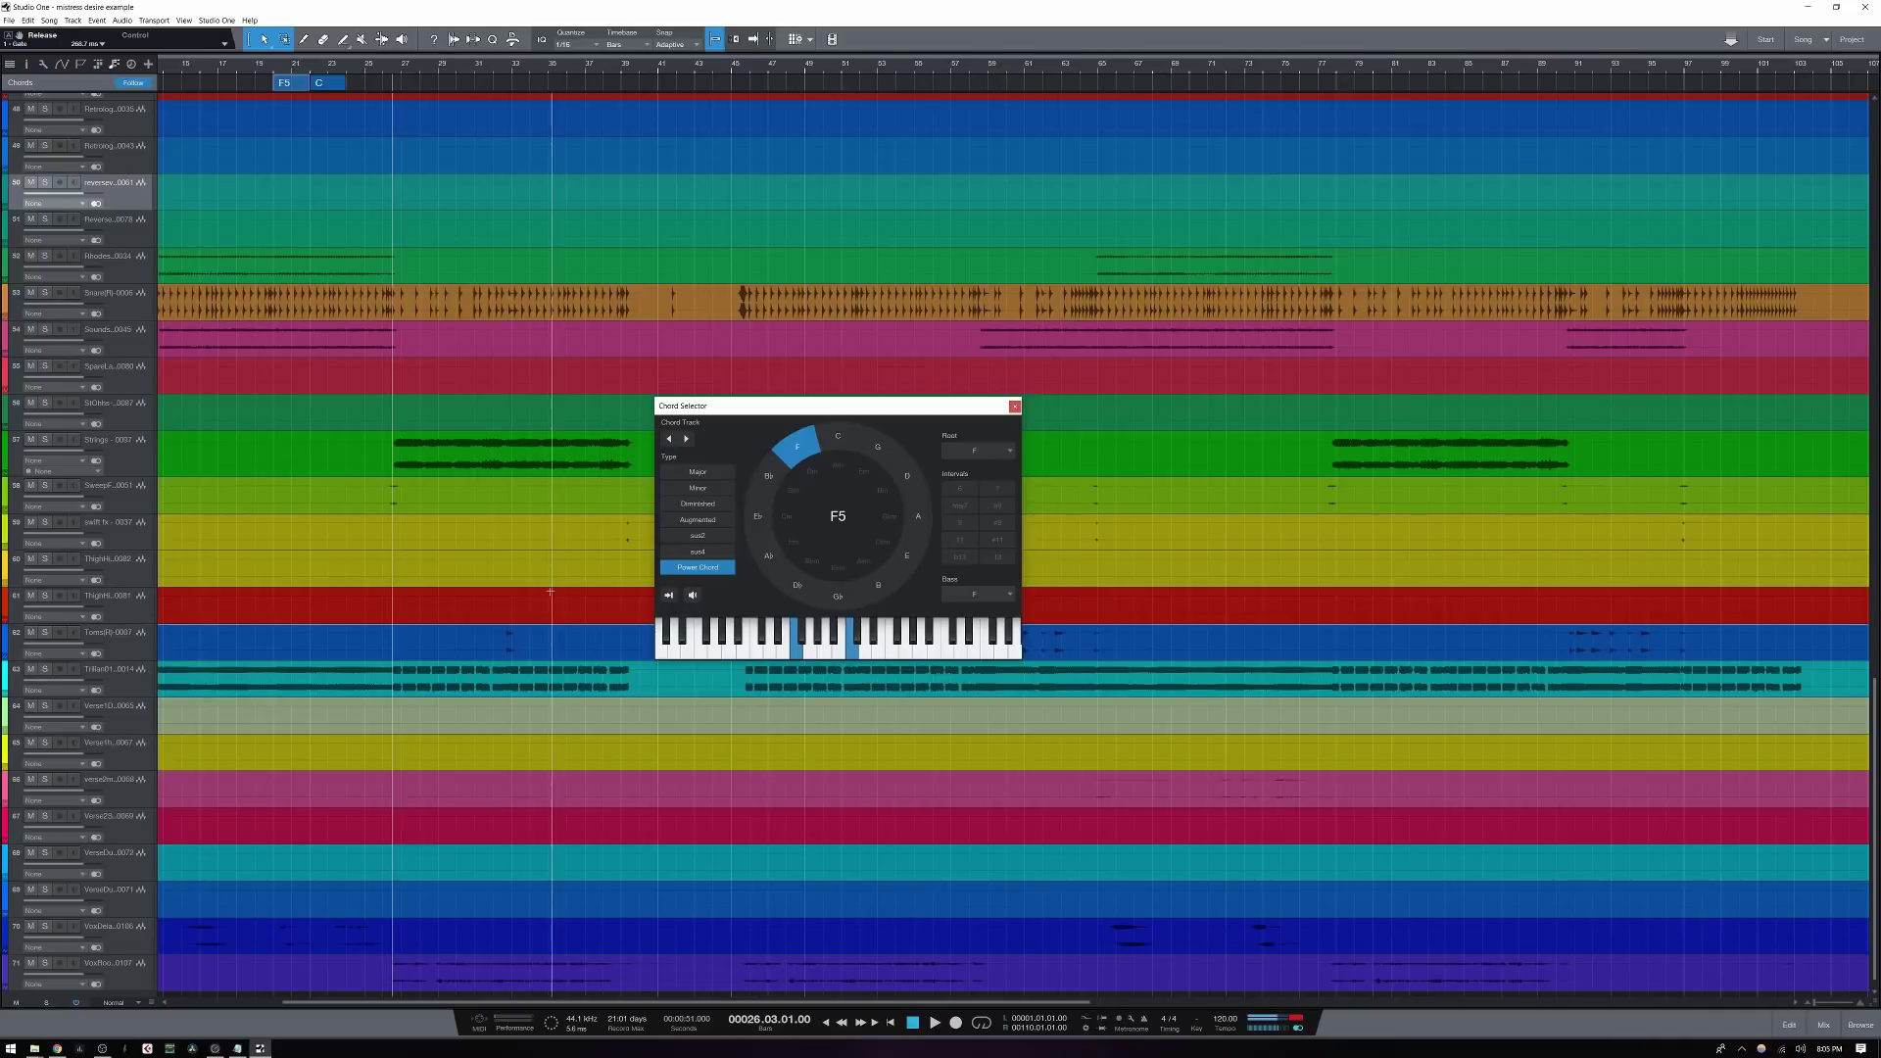
Close the Chord Selector, delete the chords from the chord track and hide the track
left_click(1015, 407)
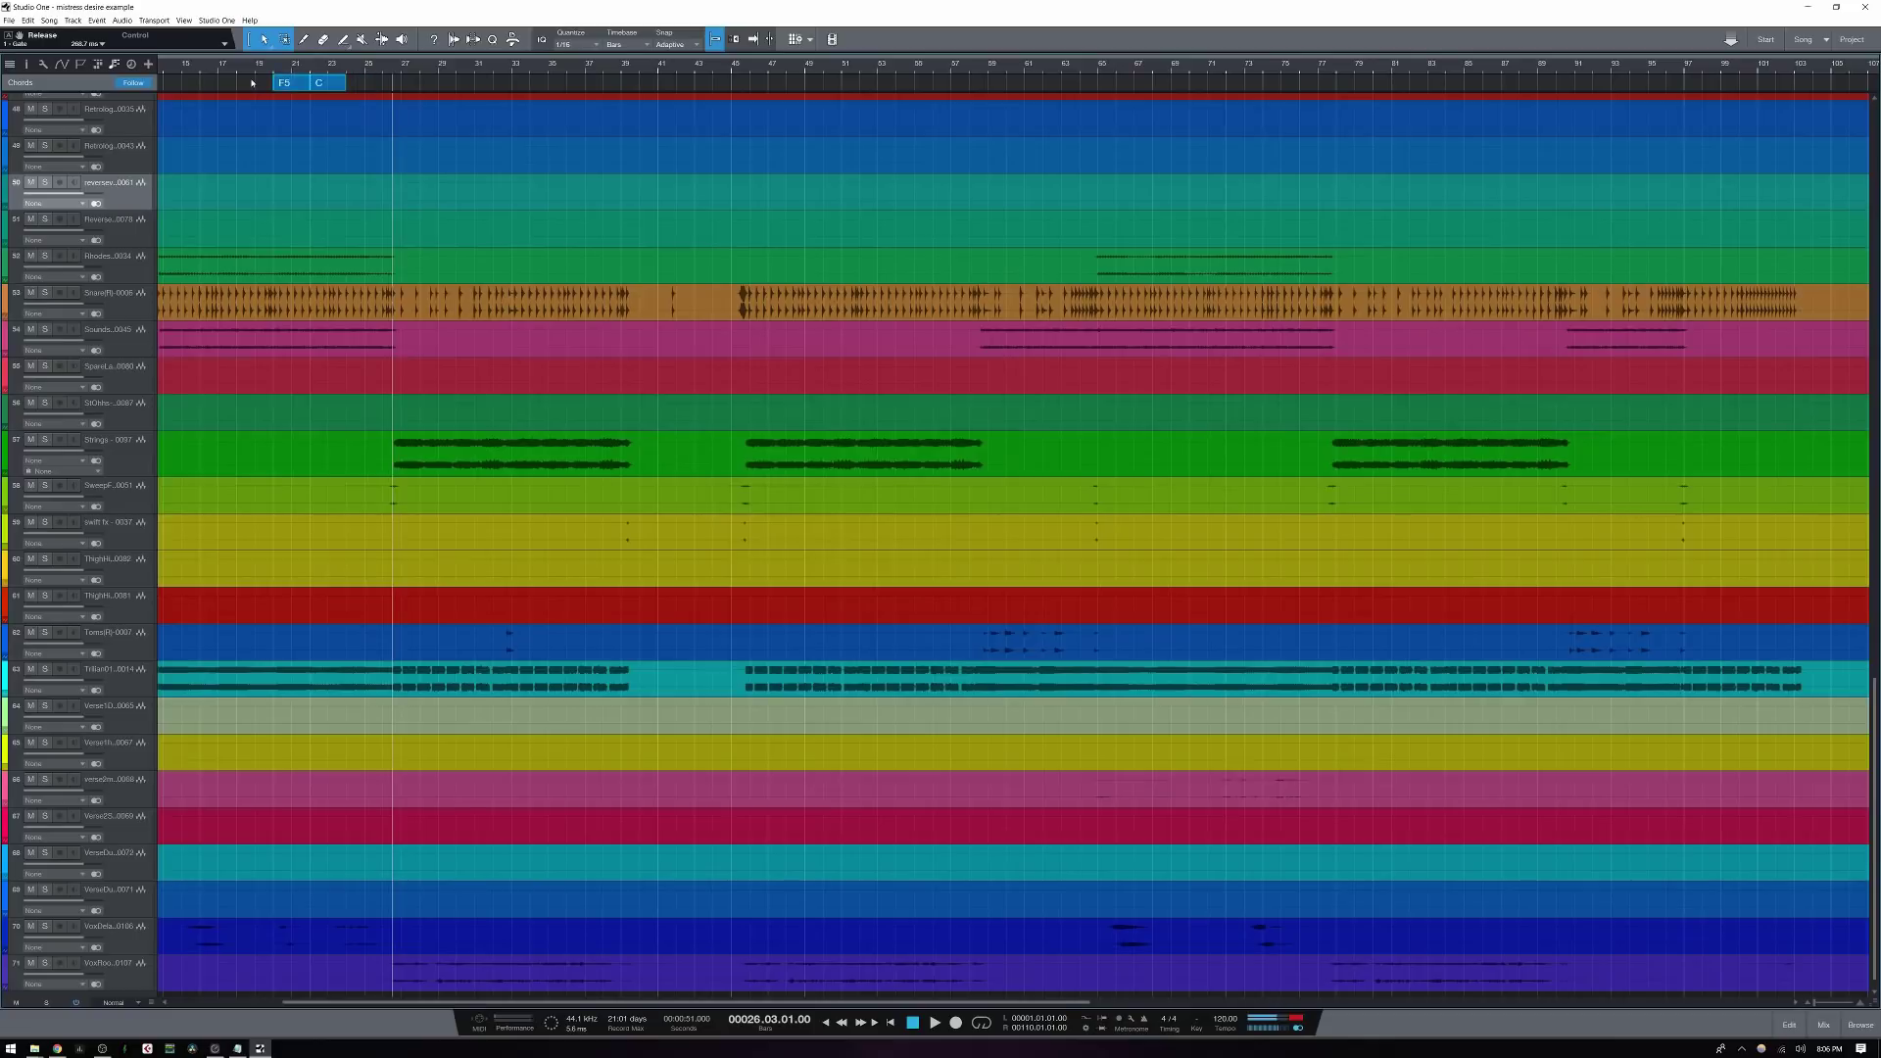
key("Delete")
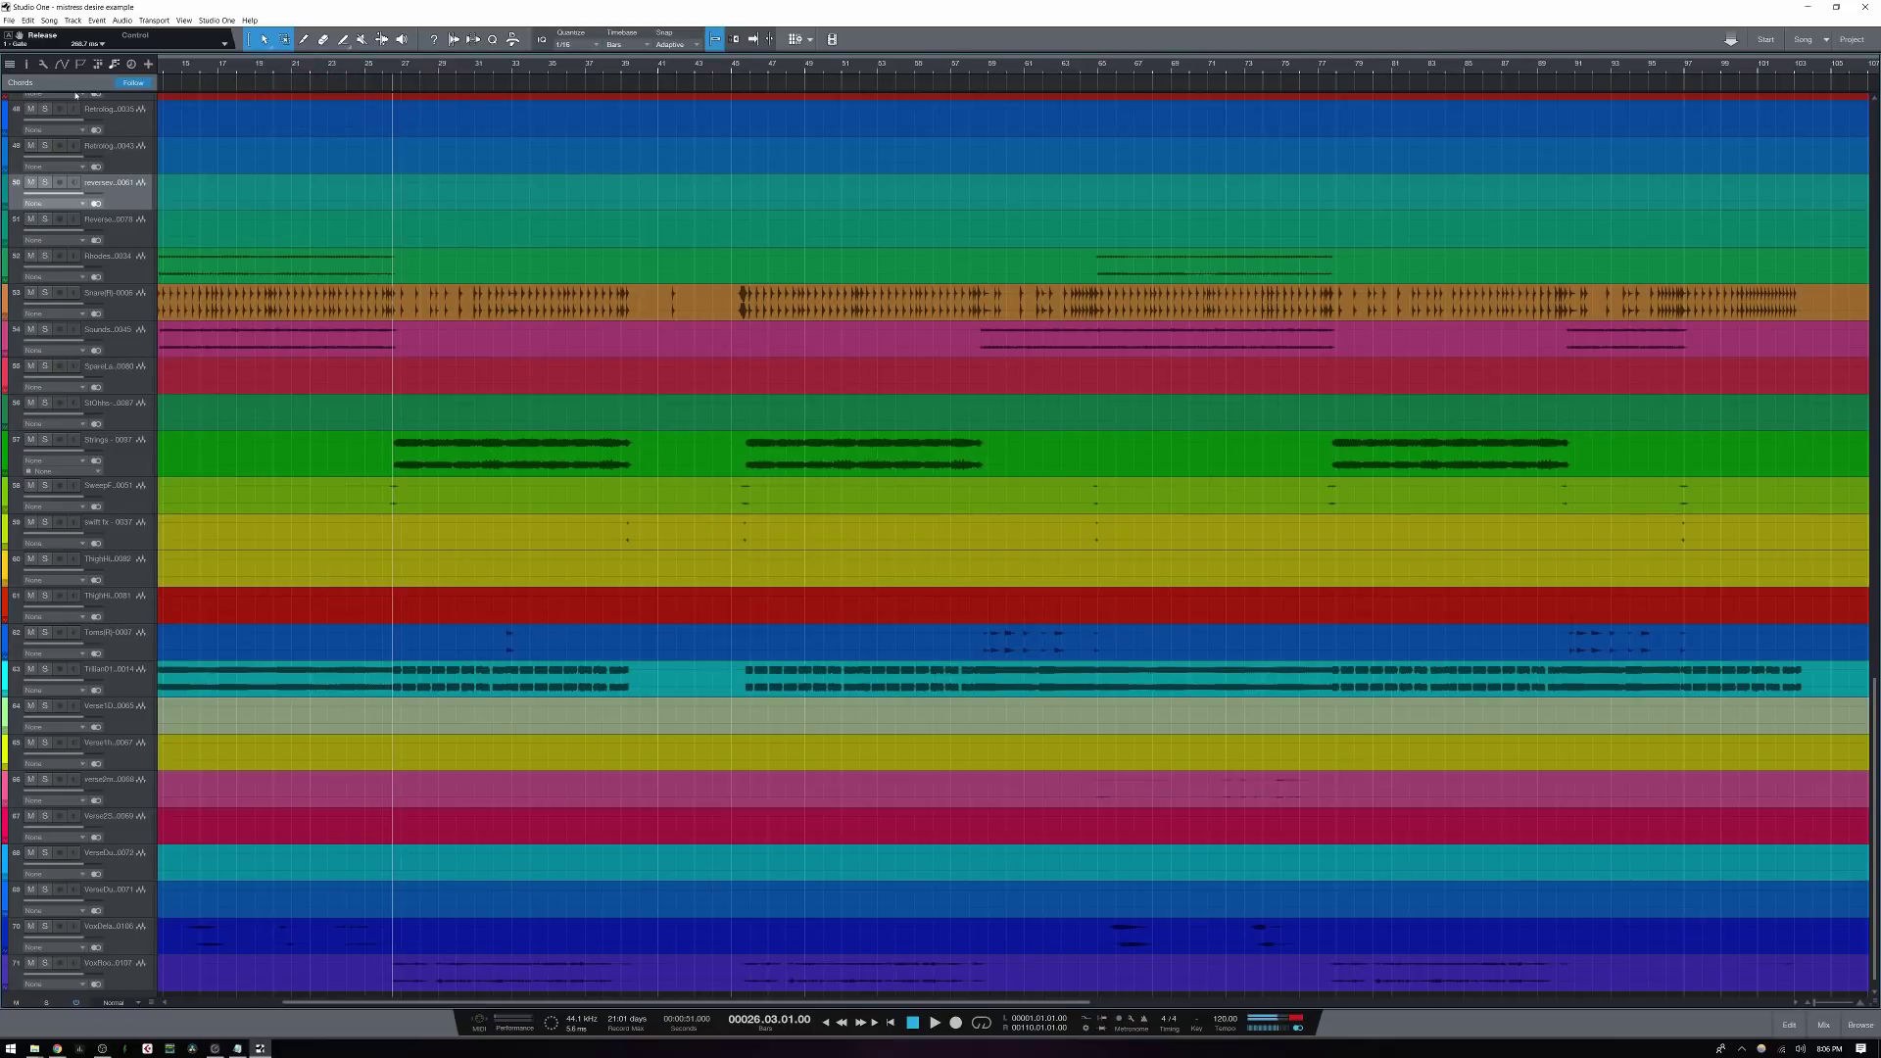
left_click(116, 64)
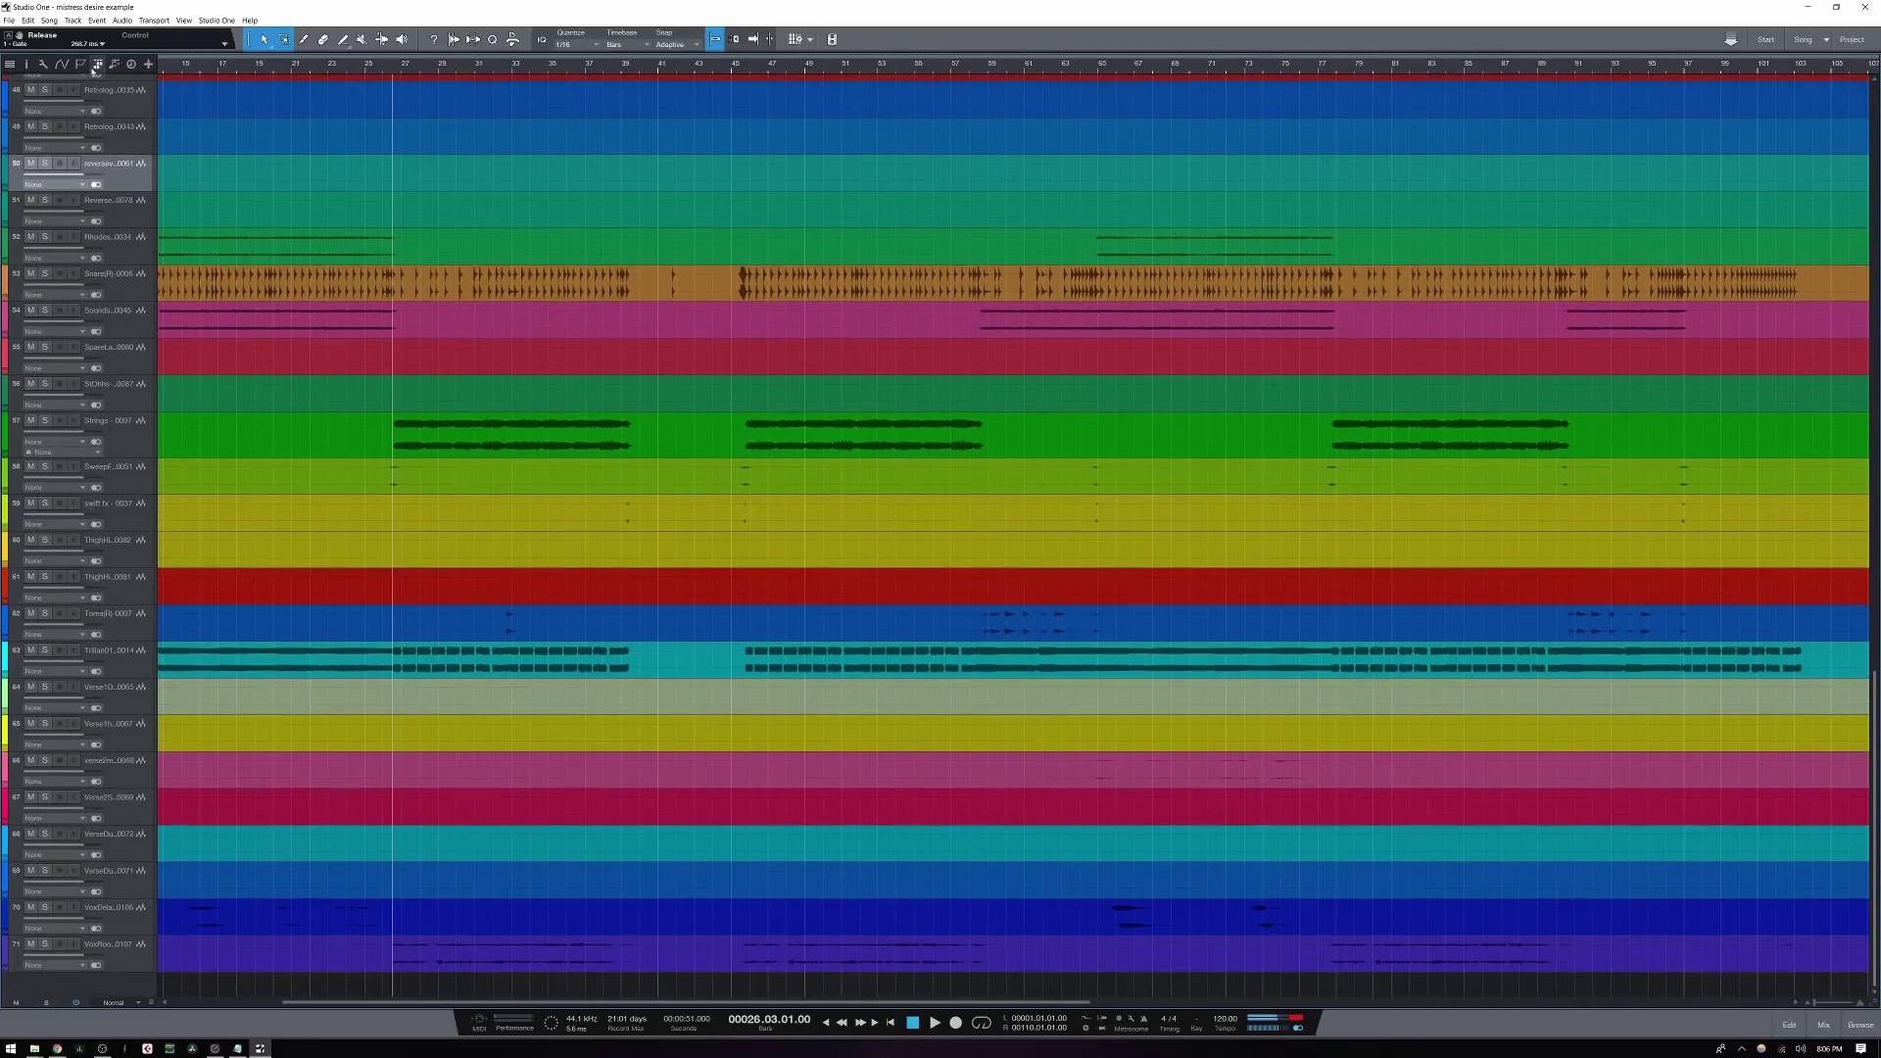
Show the arranger track and paint three sections along it: Intro, Verse and Chorus
left_click(98, 65)
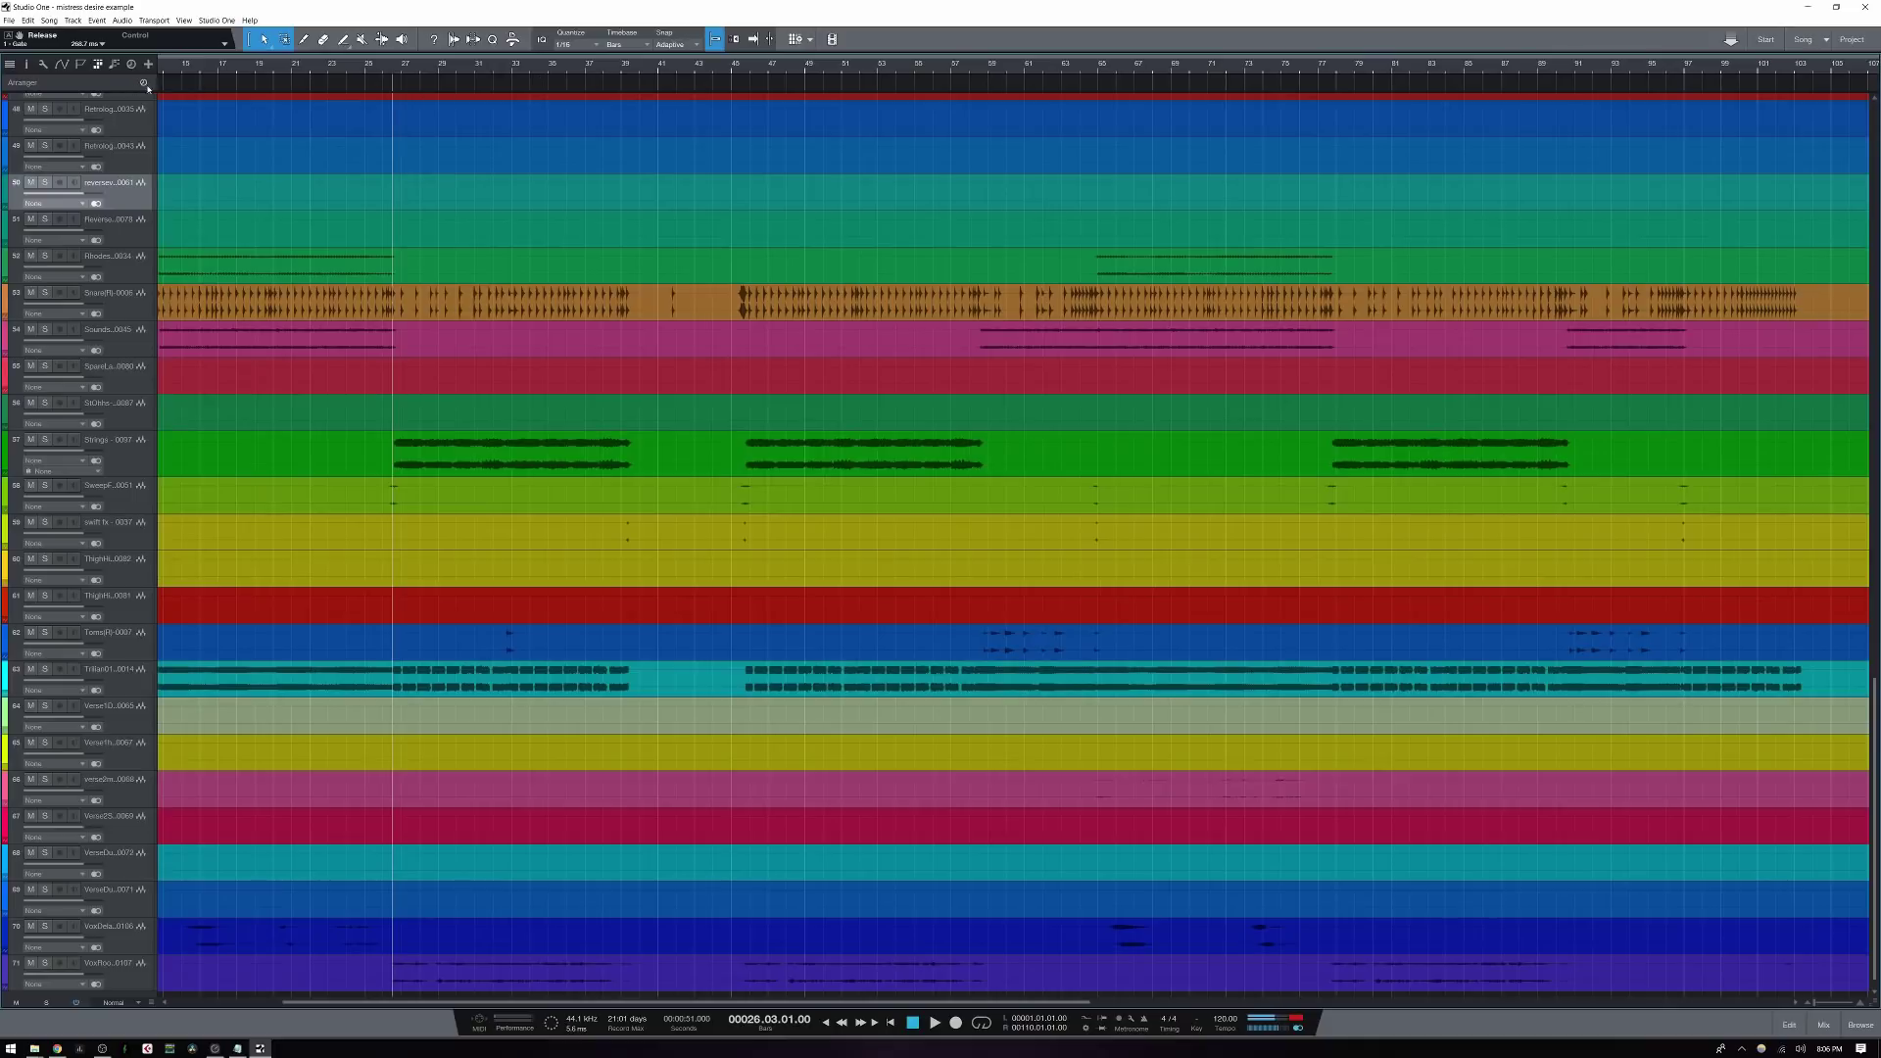
key("5")
left_click_drag(274, 82, 1278, 76)
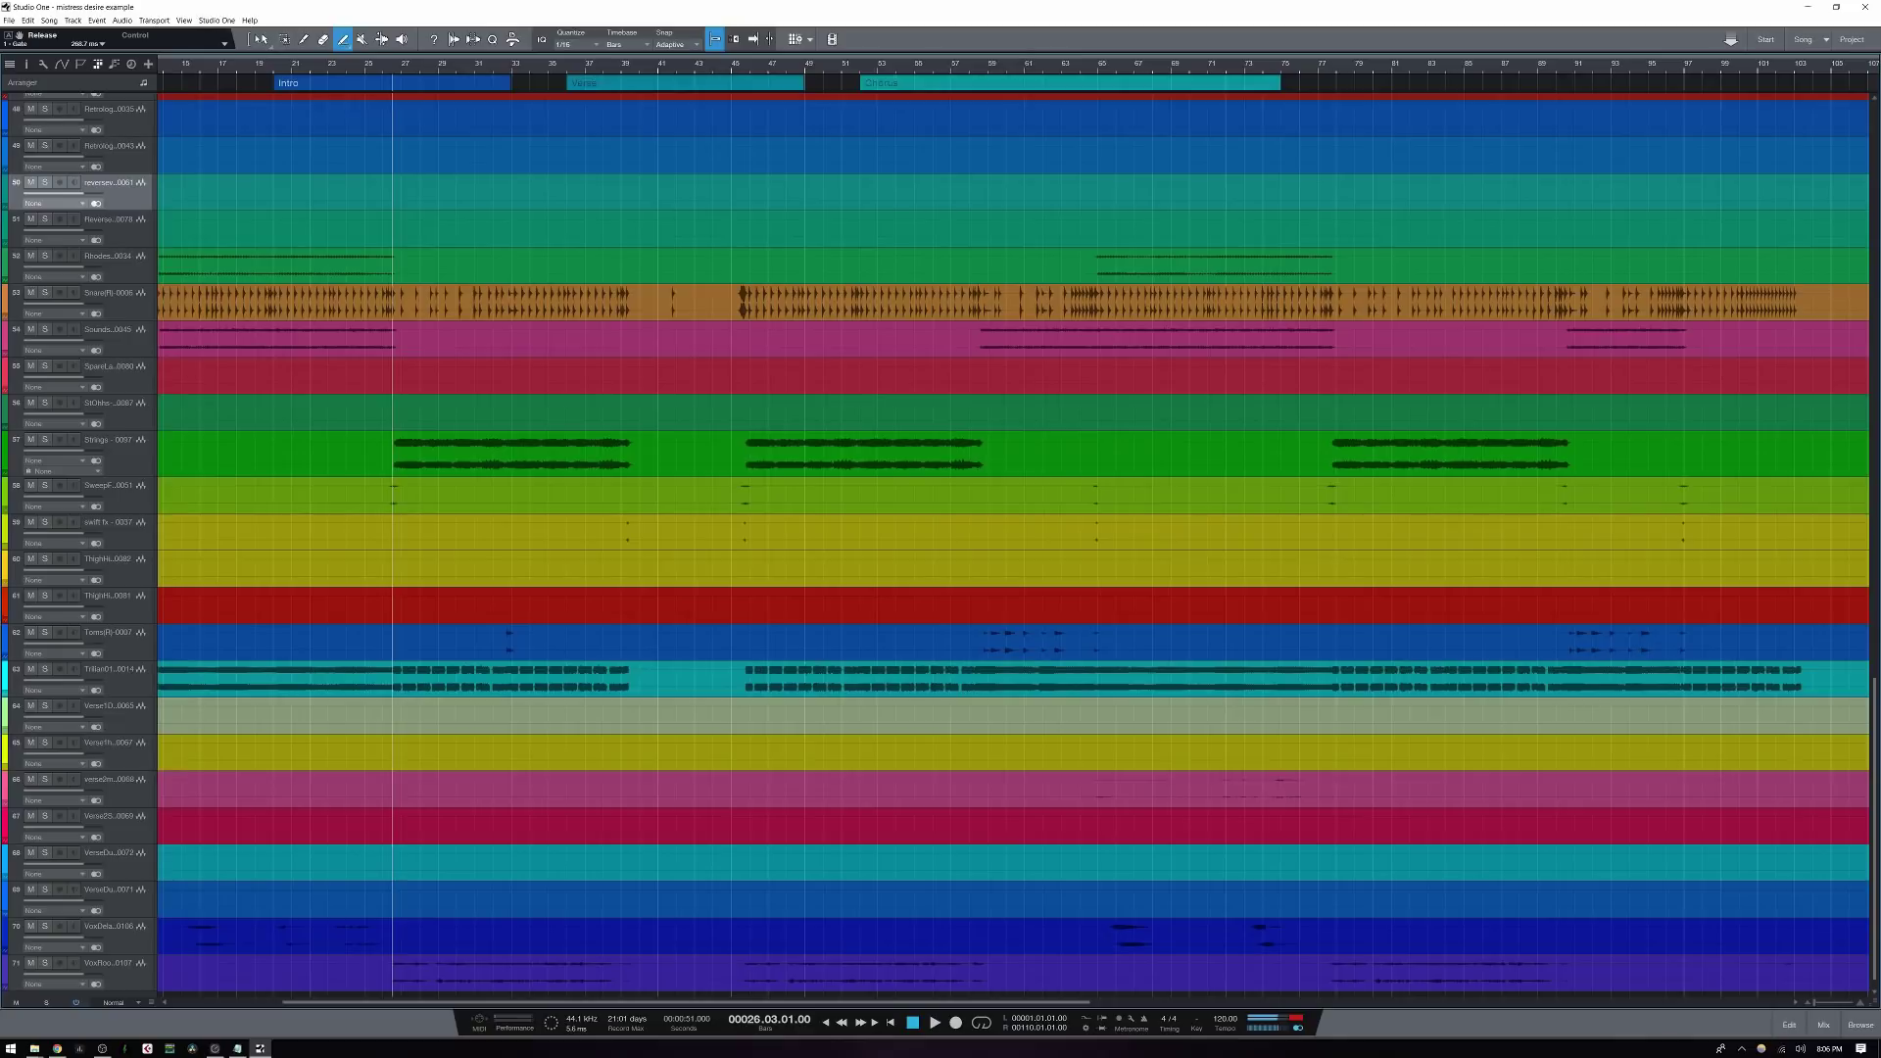
Open the arranger section list and edit the Intro section's name
left_click(265, 40)
double_click(294, 82)
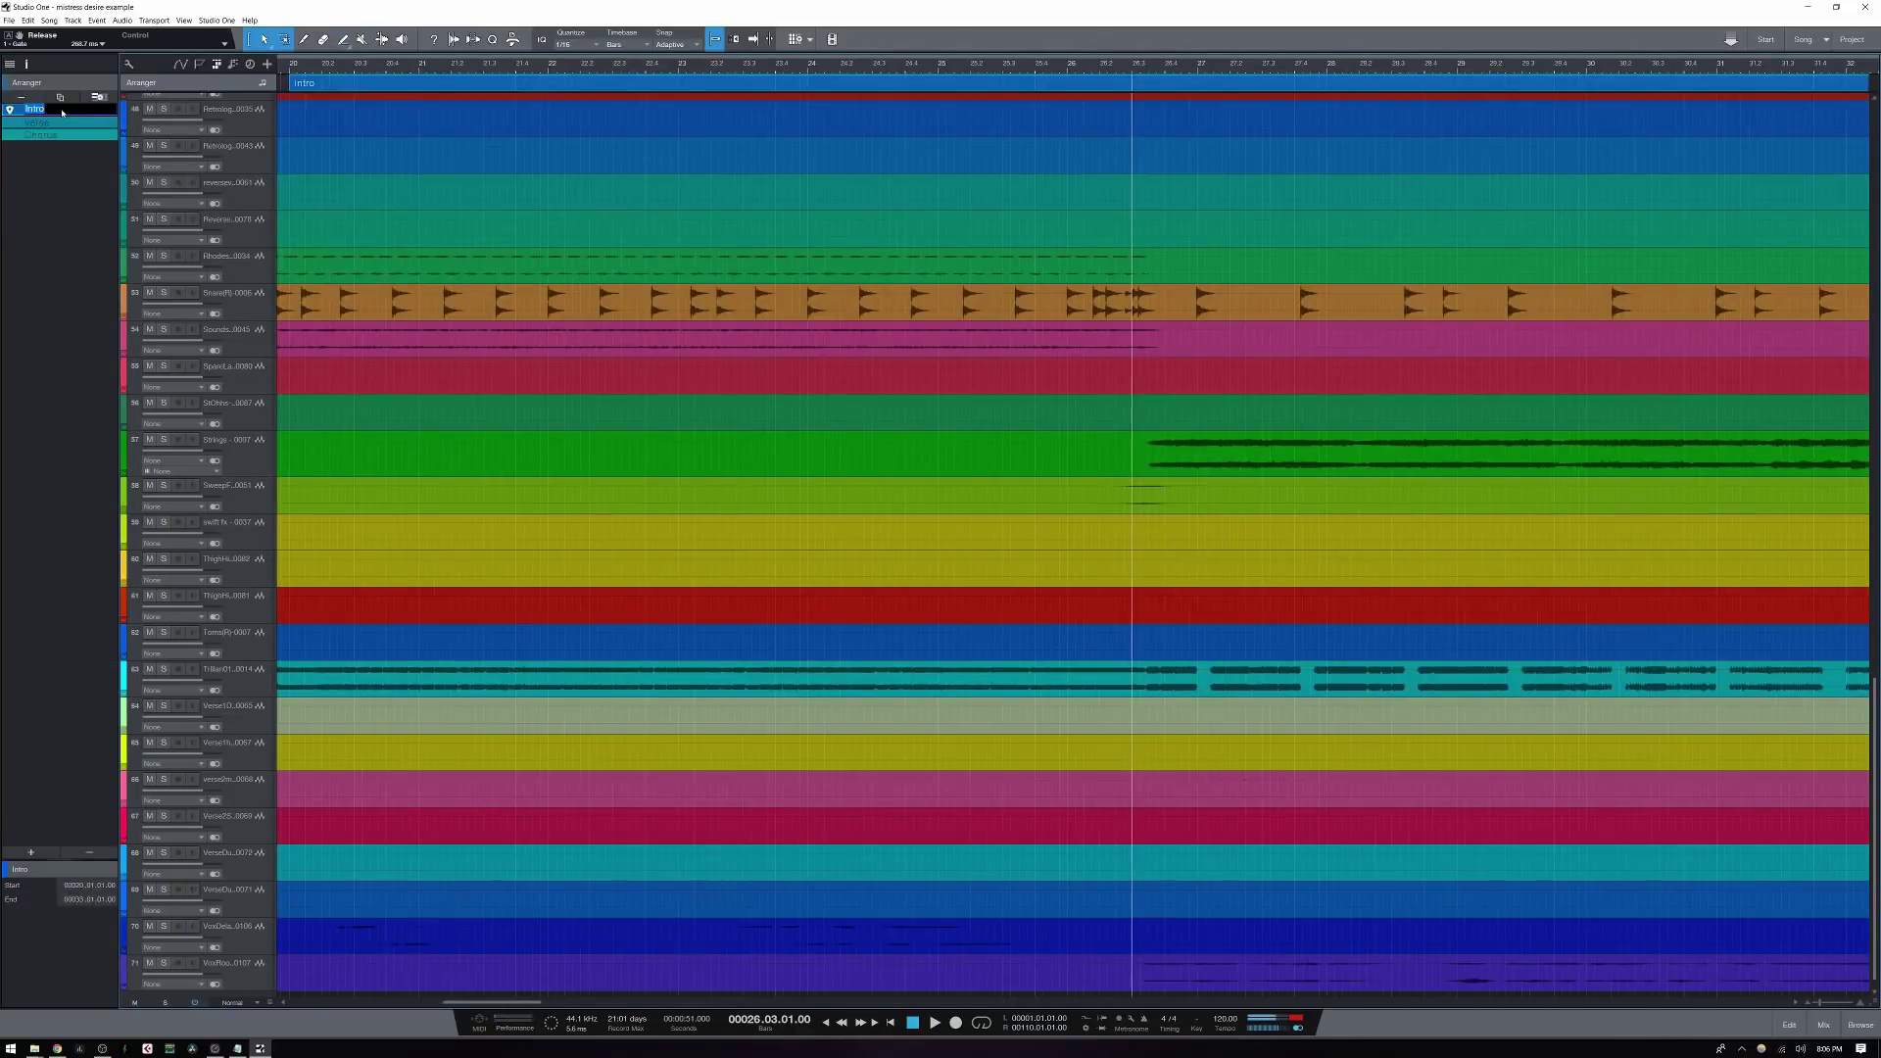
type("s")
type("Rem")
type("ame")
key("Return")
Delete all the sections from the arranger track and hide the track
left_click(325, 85)
key("Delete")
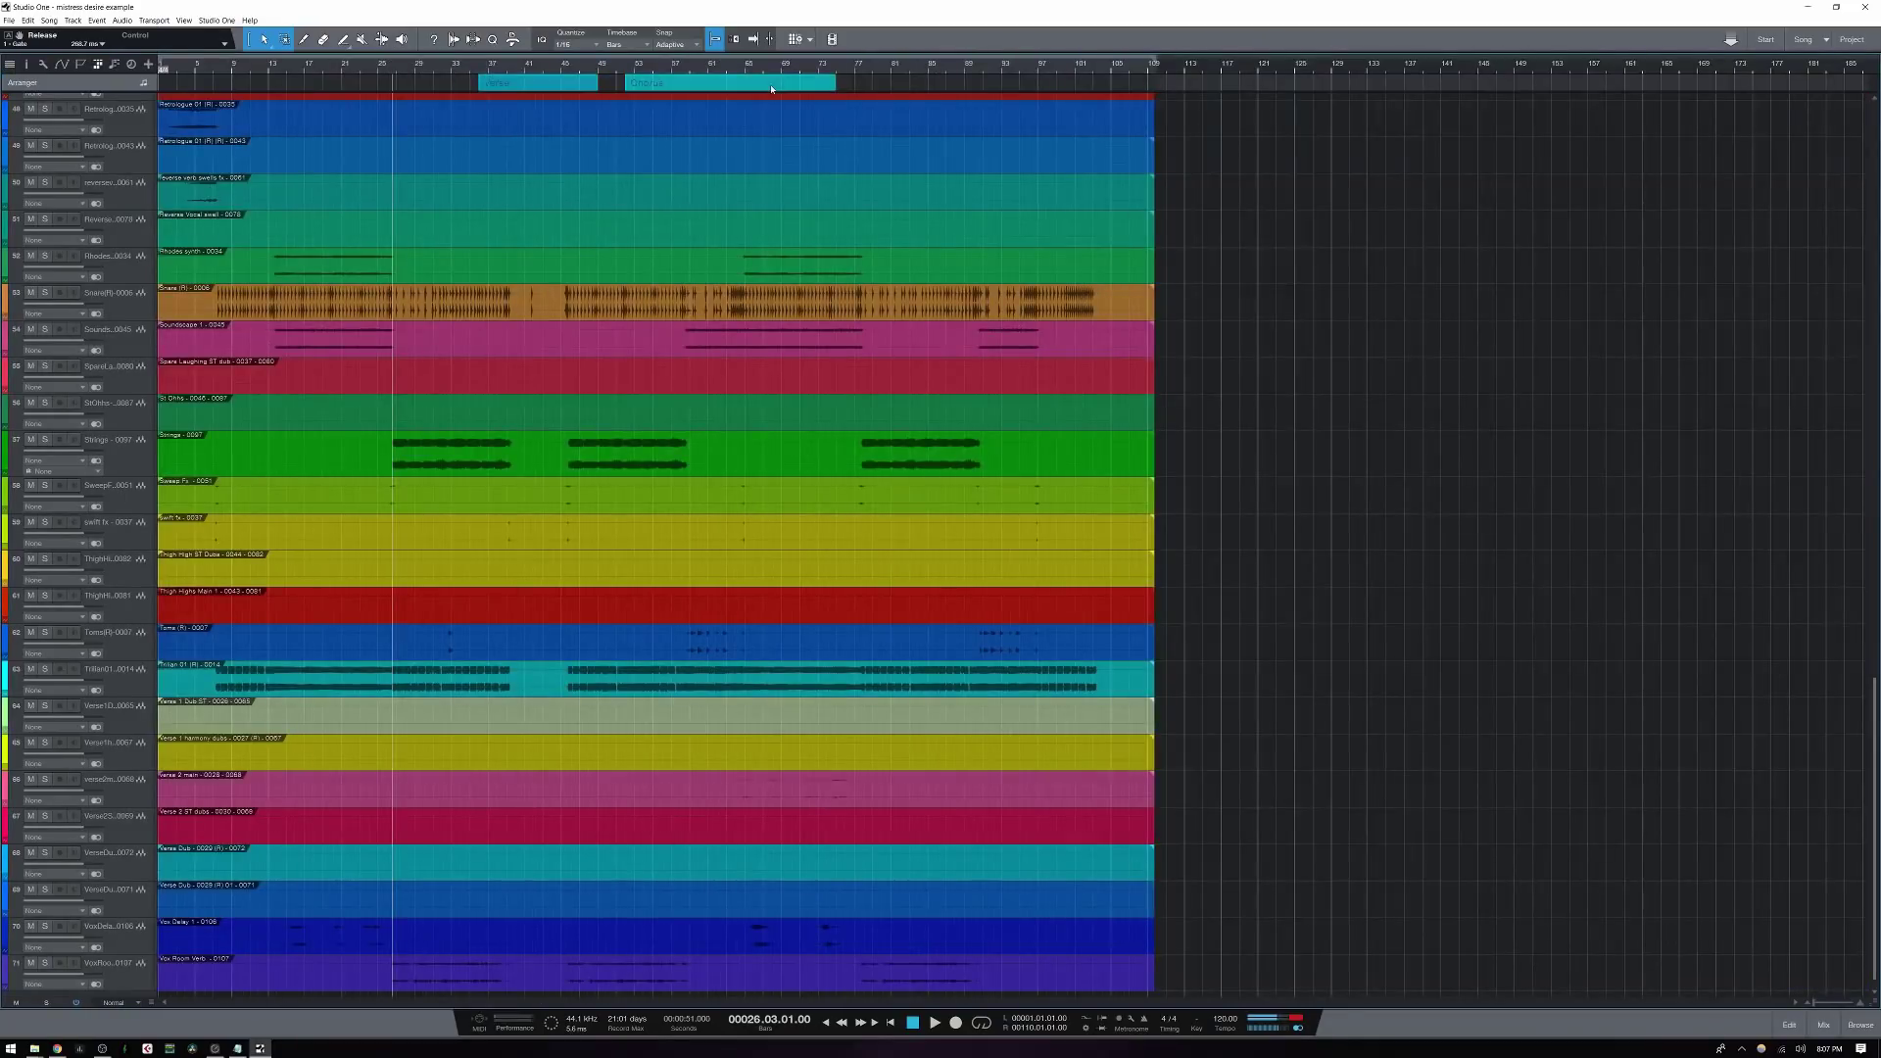
key("Delete")
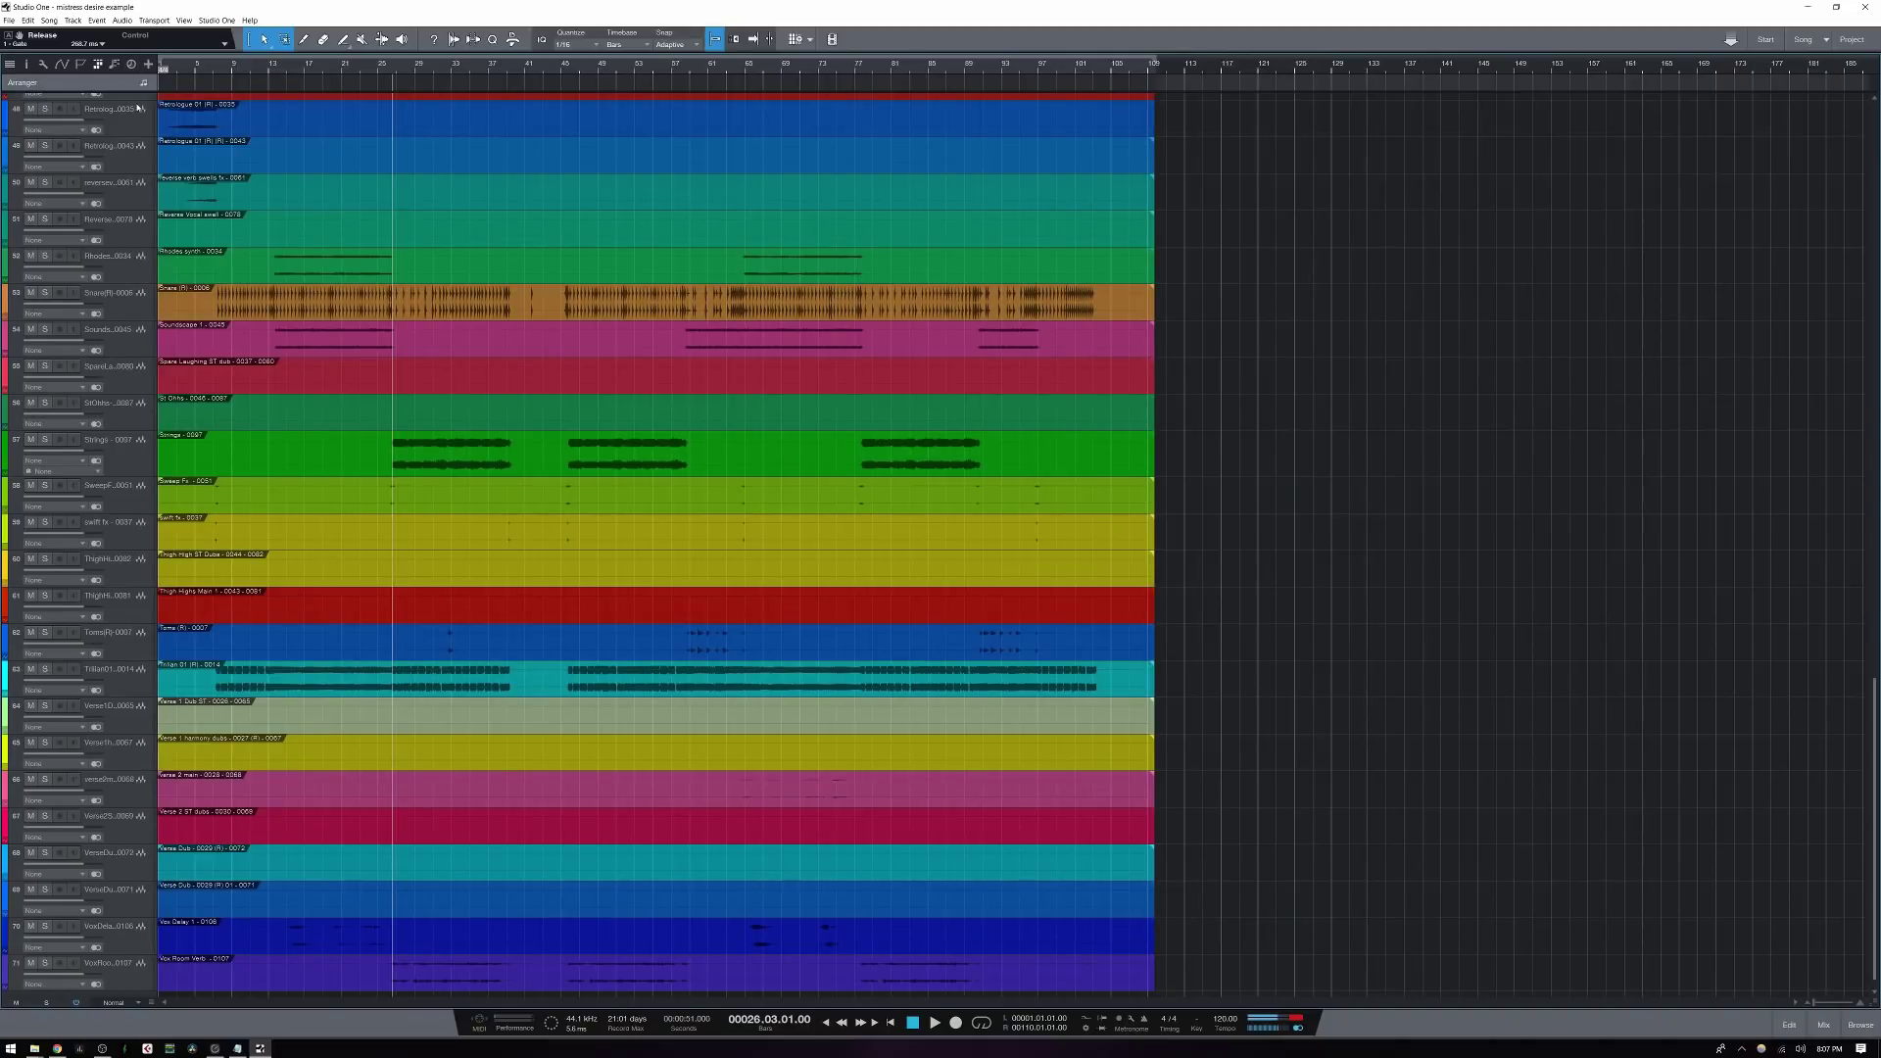
left_click(99, 69)
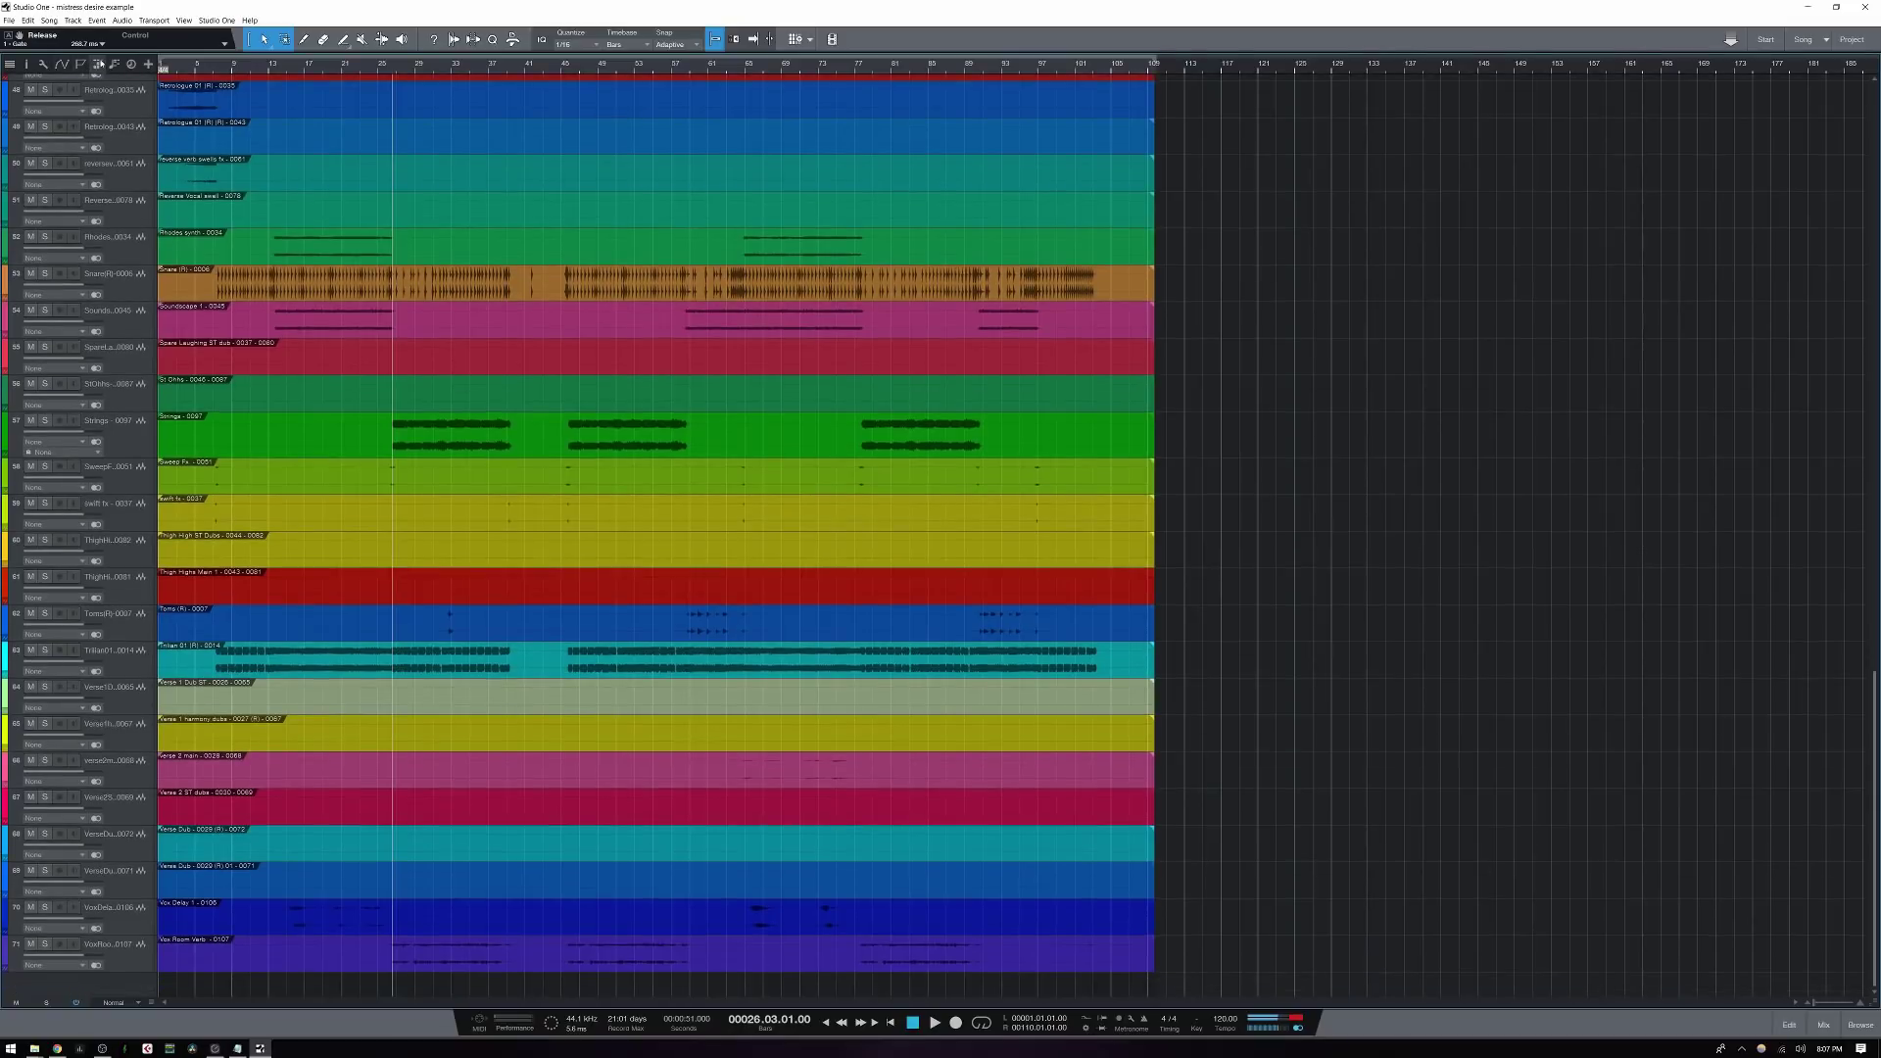
Toggle the automation display of the tracks on and off to examine it
left_click(61, 63)
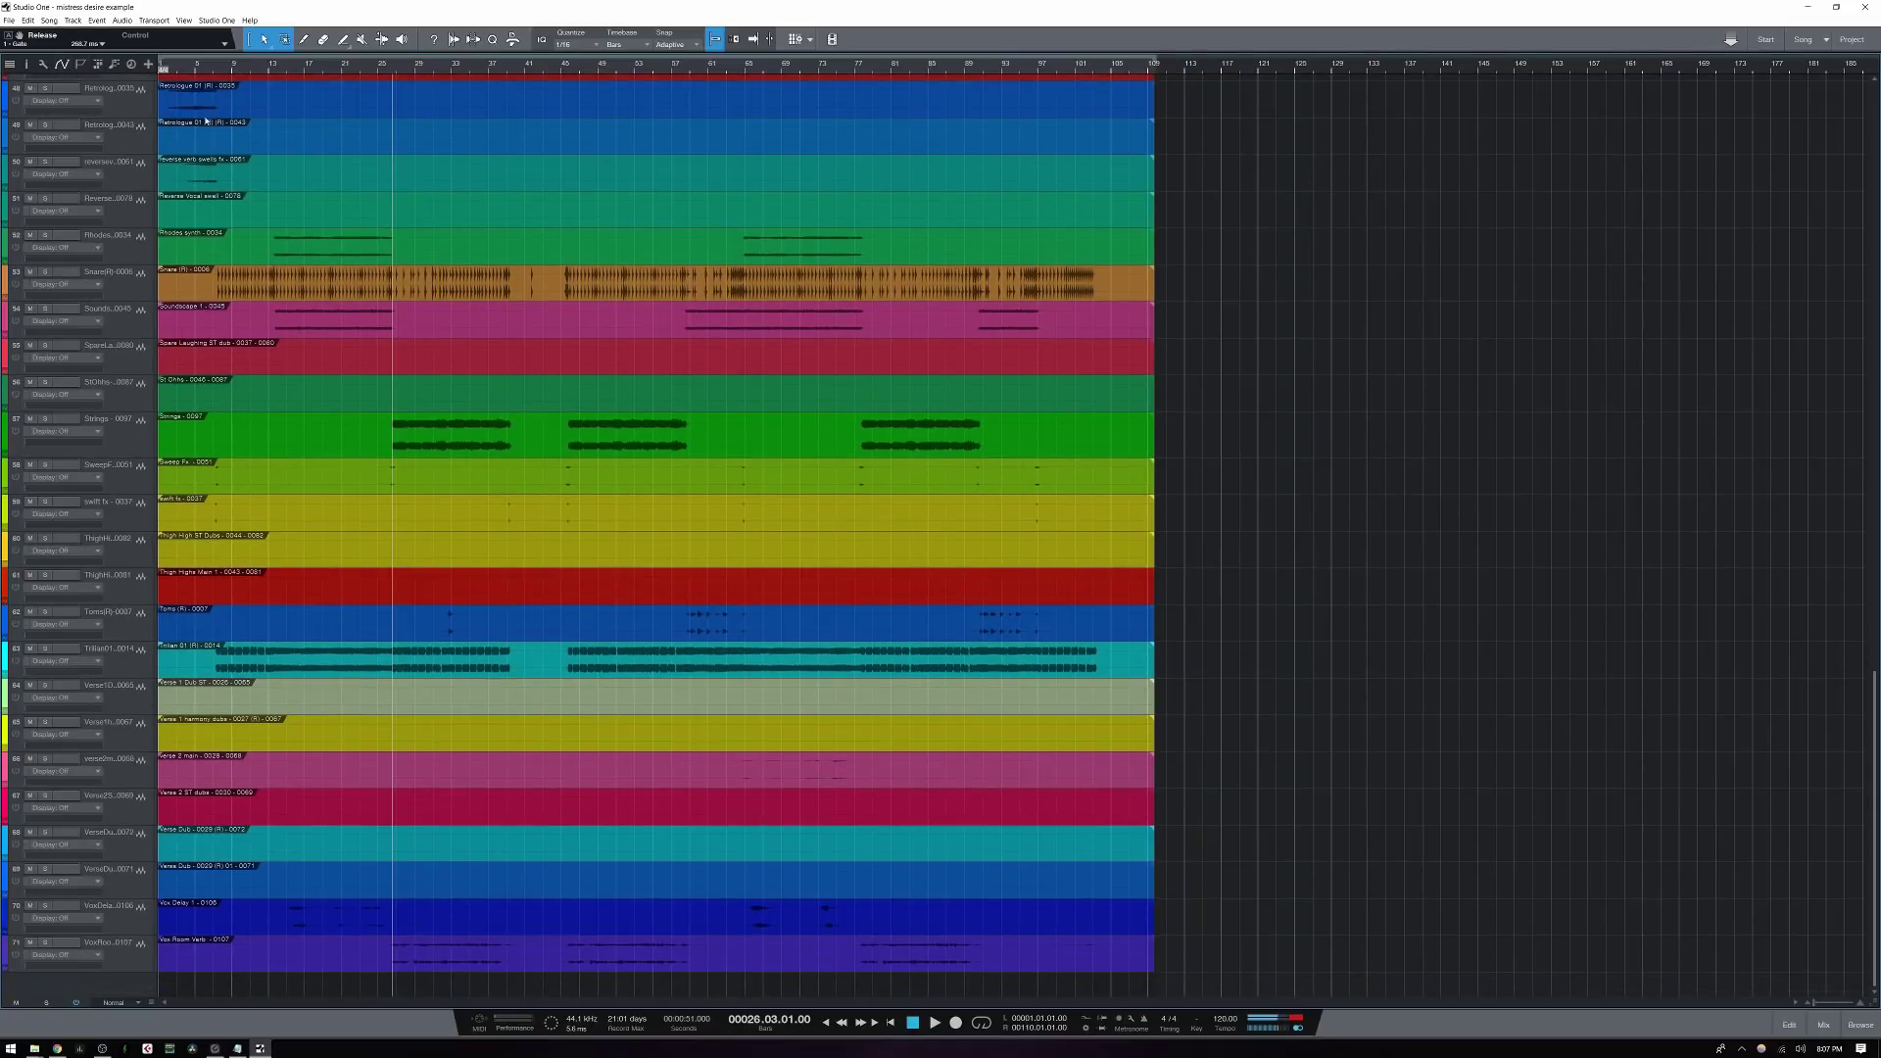
left_click(69, 72)
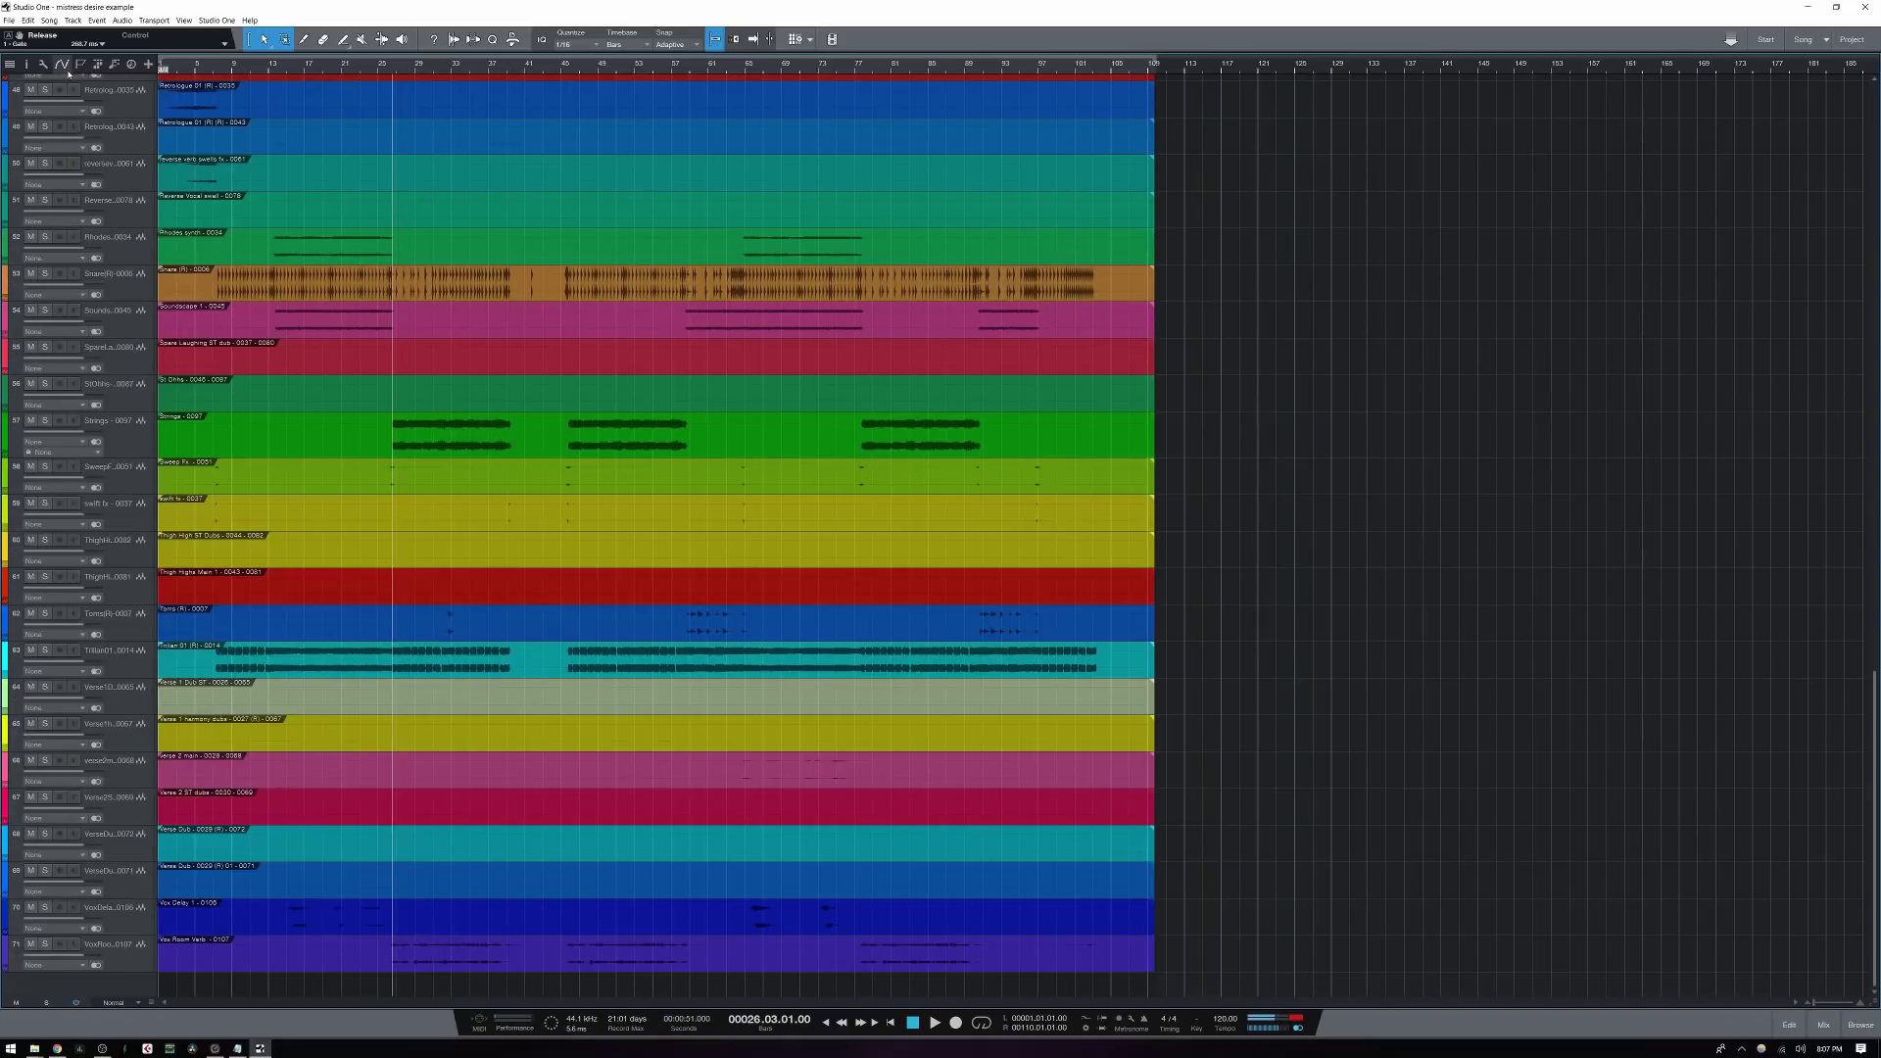
left_click(69, 73)
left_click(68, 73)
Expand the Volume and Pan automation lanes beneath the last two tracks to examine them
left_click(16, 933)
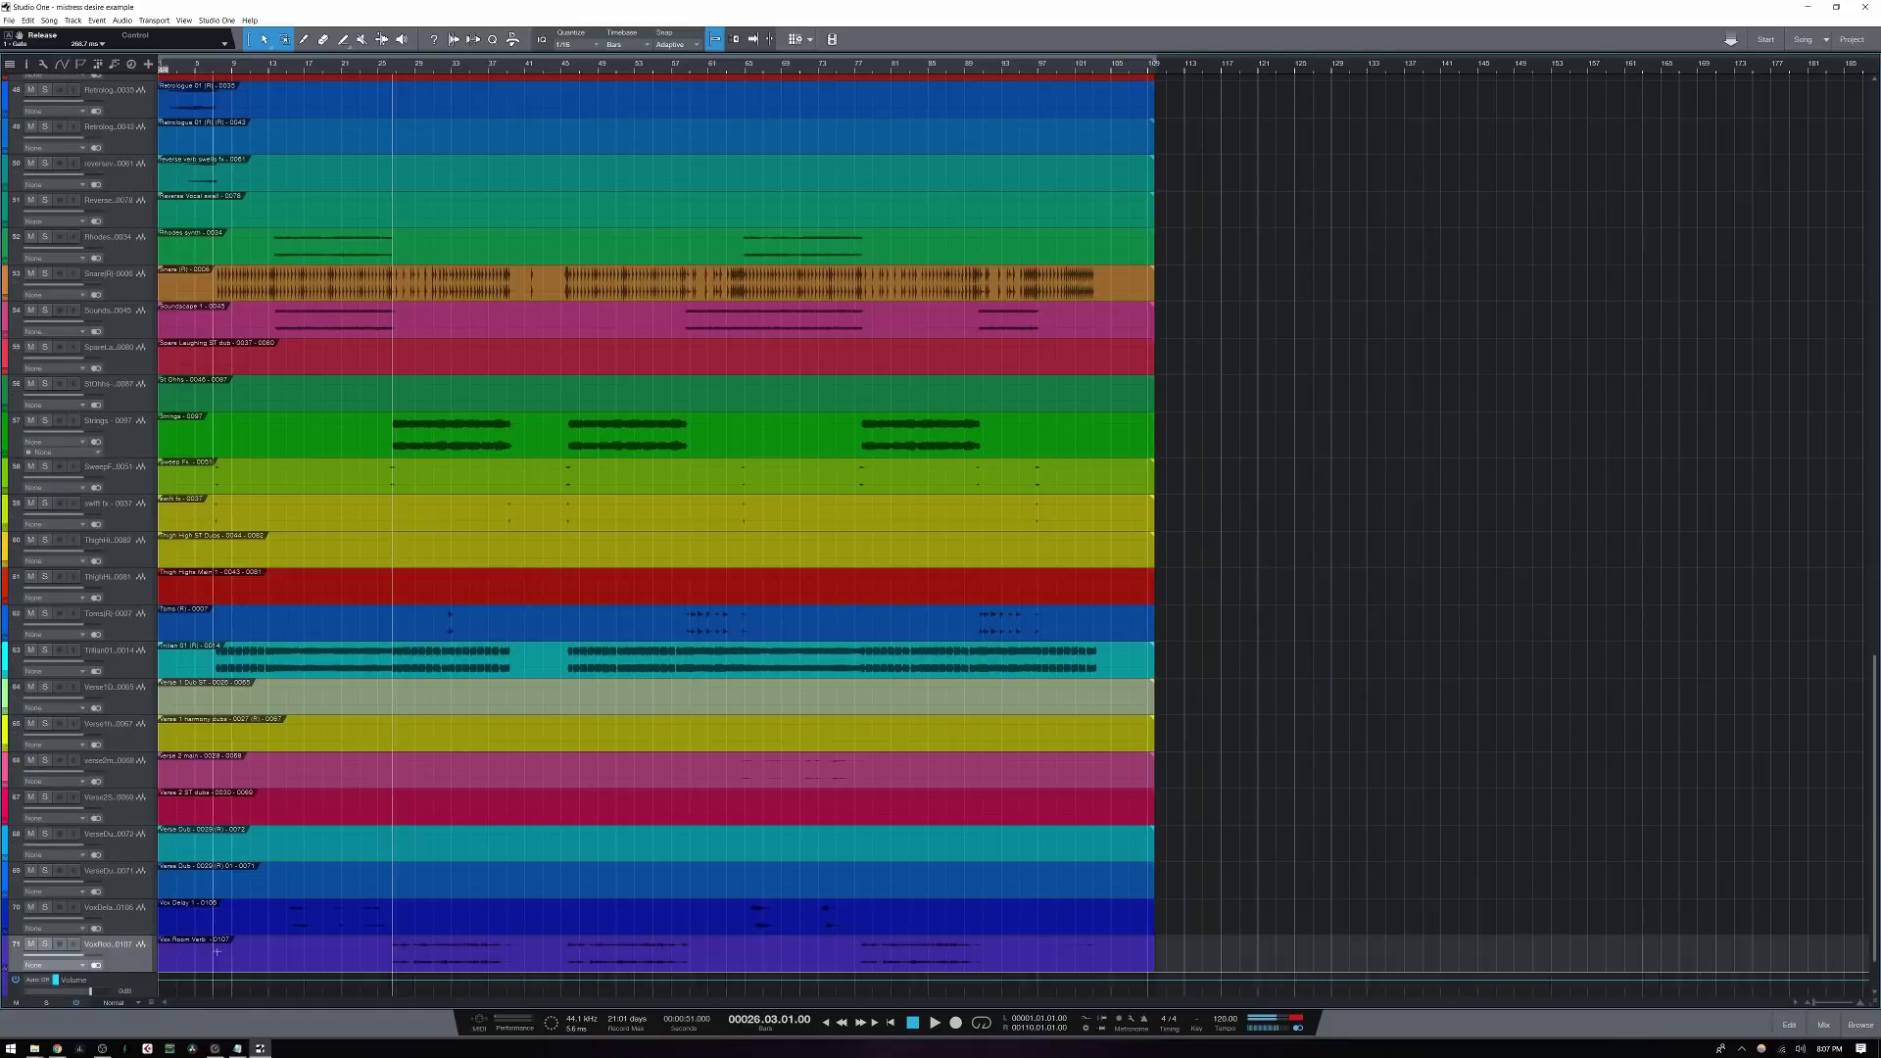
left_click(5, 934)
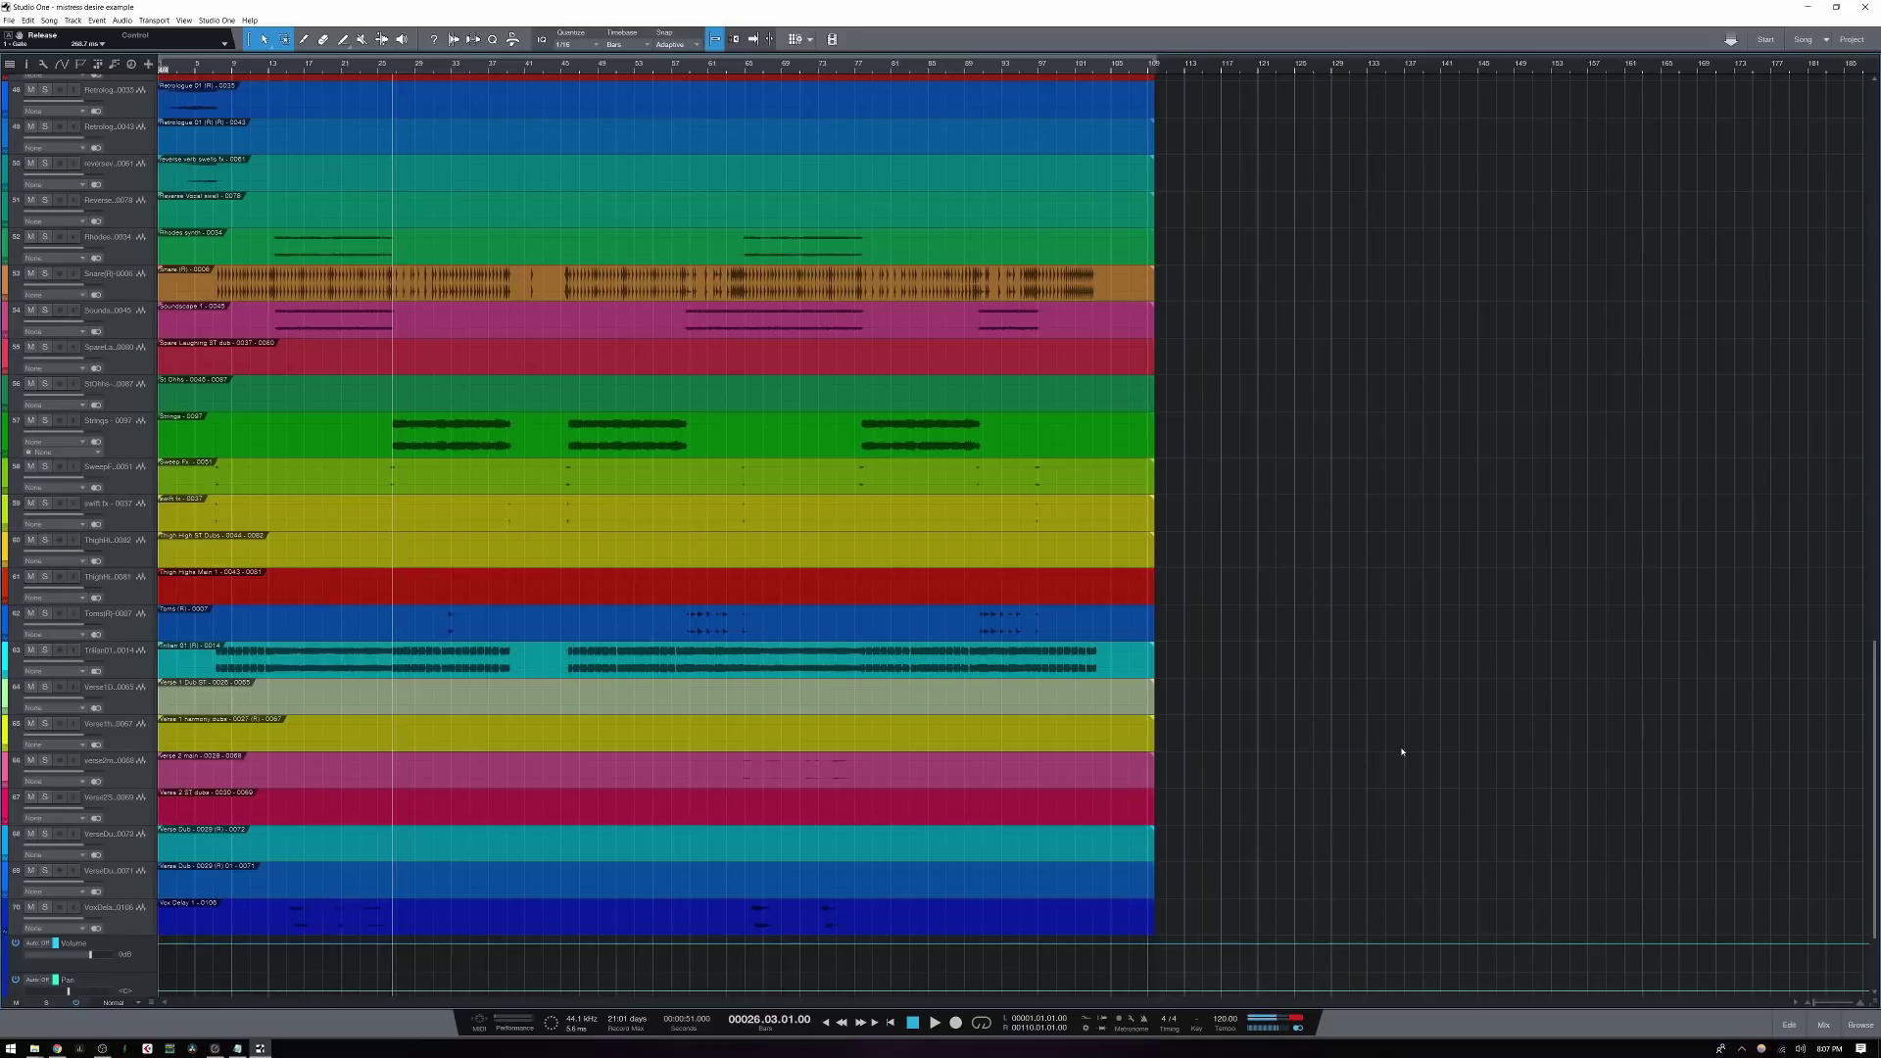
scroll(1401, 751, "down", 3)
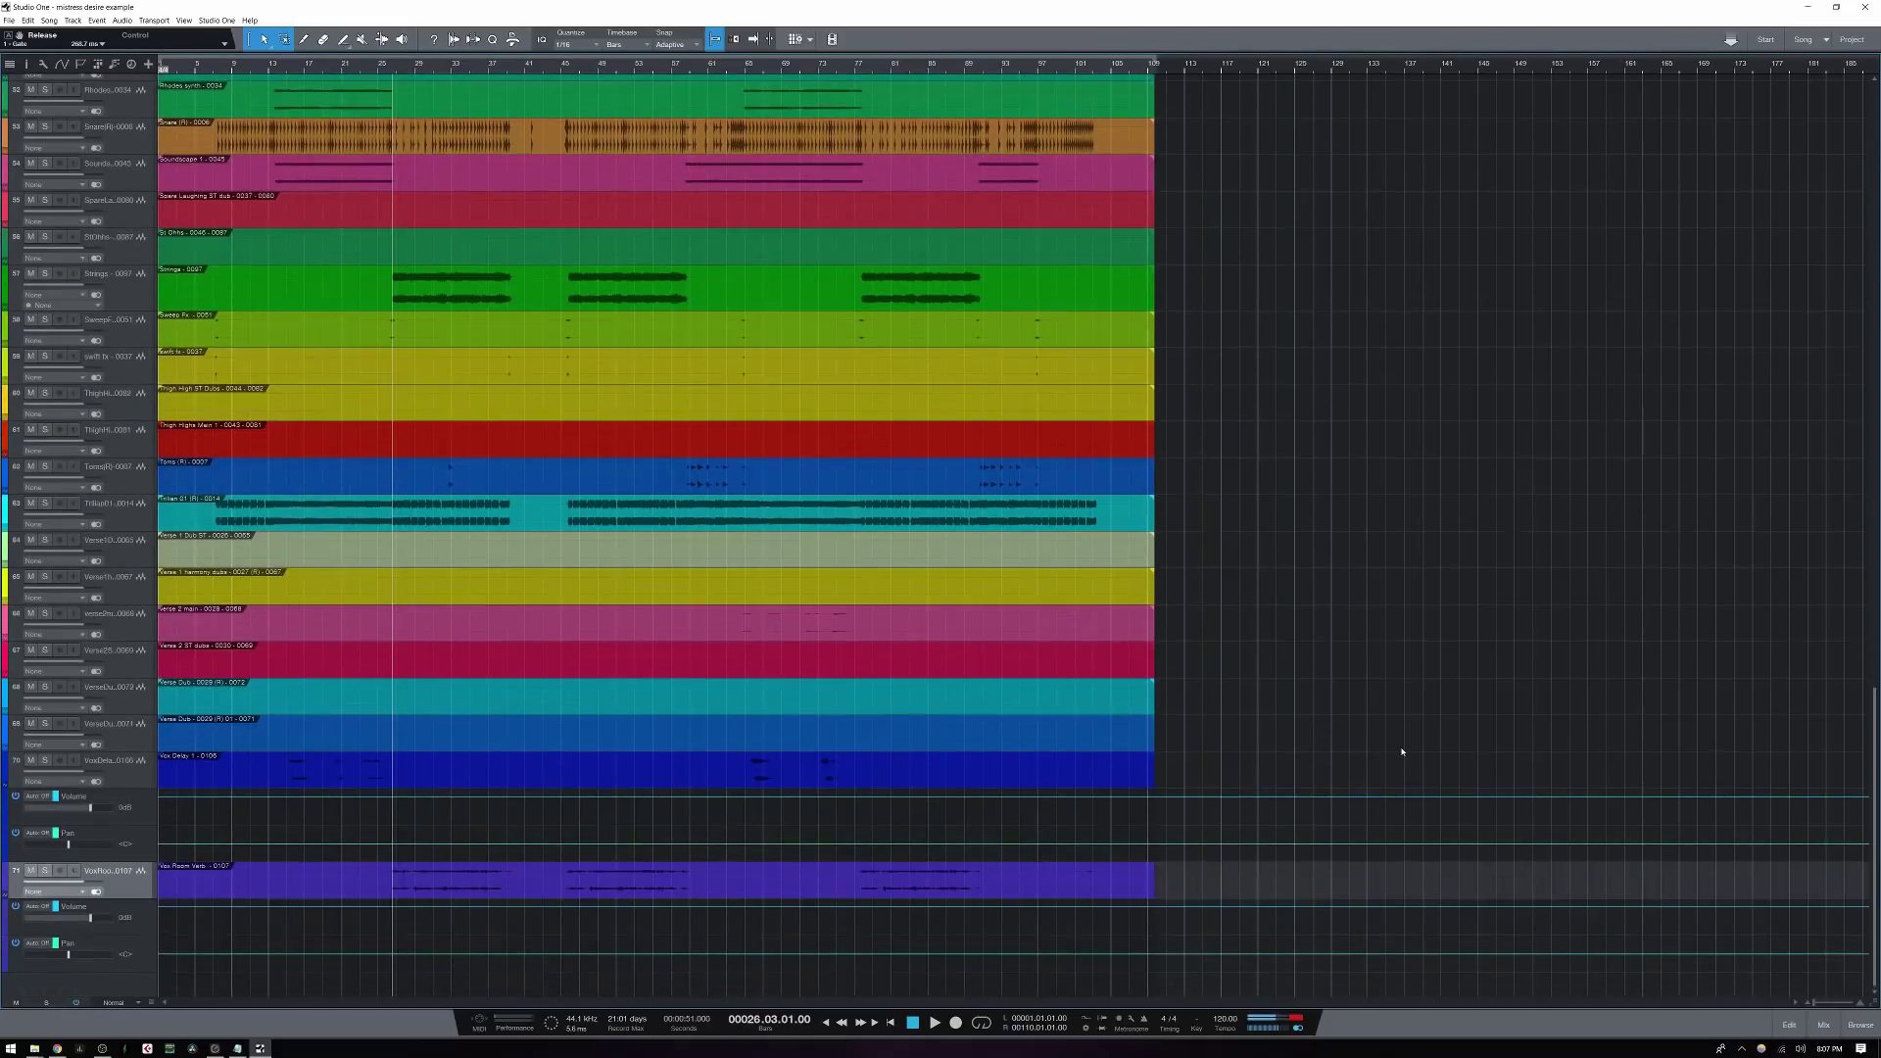
Toggle the automation display off and on again, and collapse the expanded automation lanes
left_click(62, 64)
left_click(64, 67)
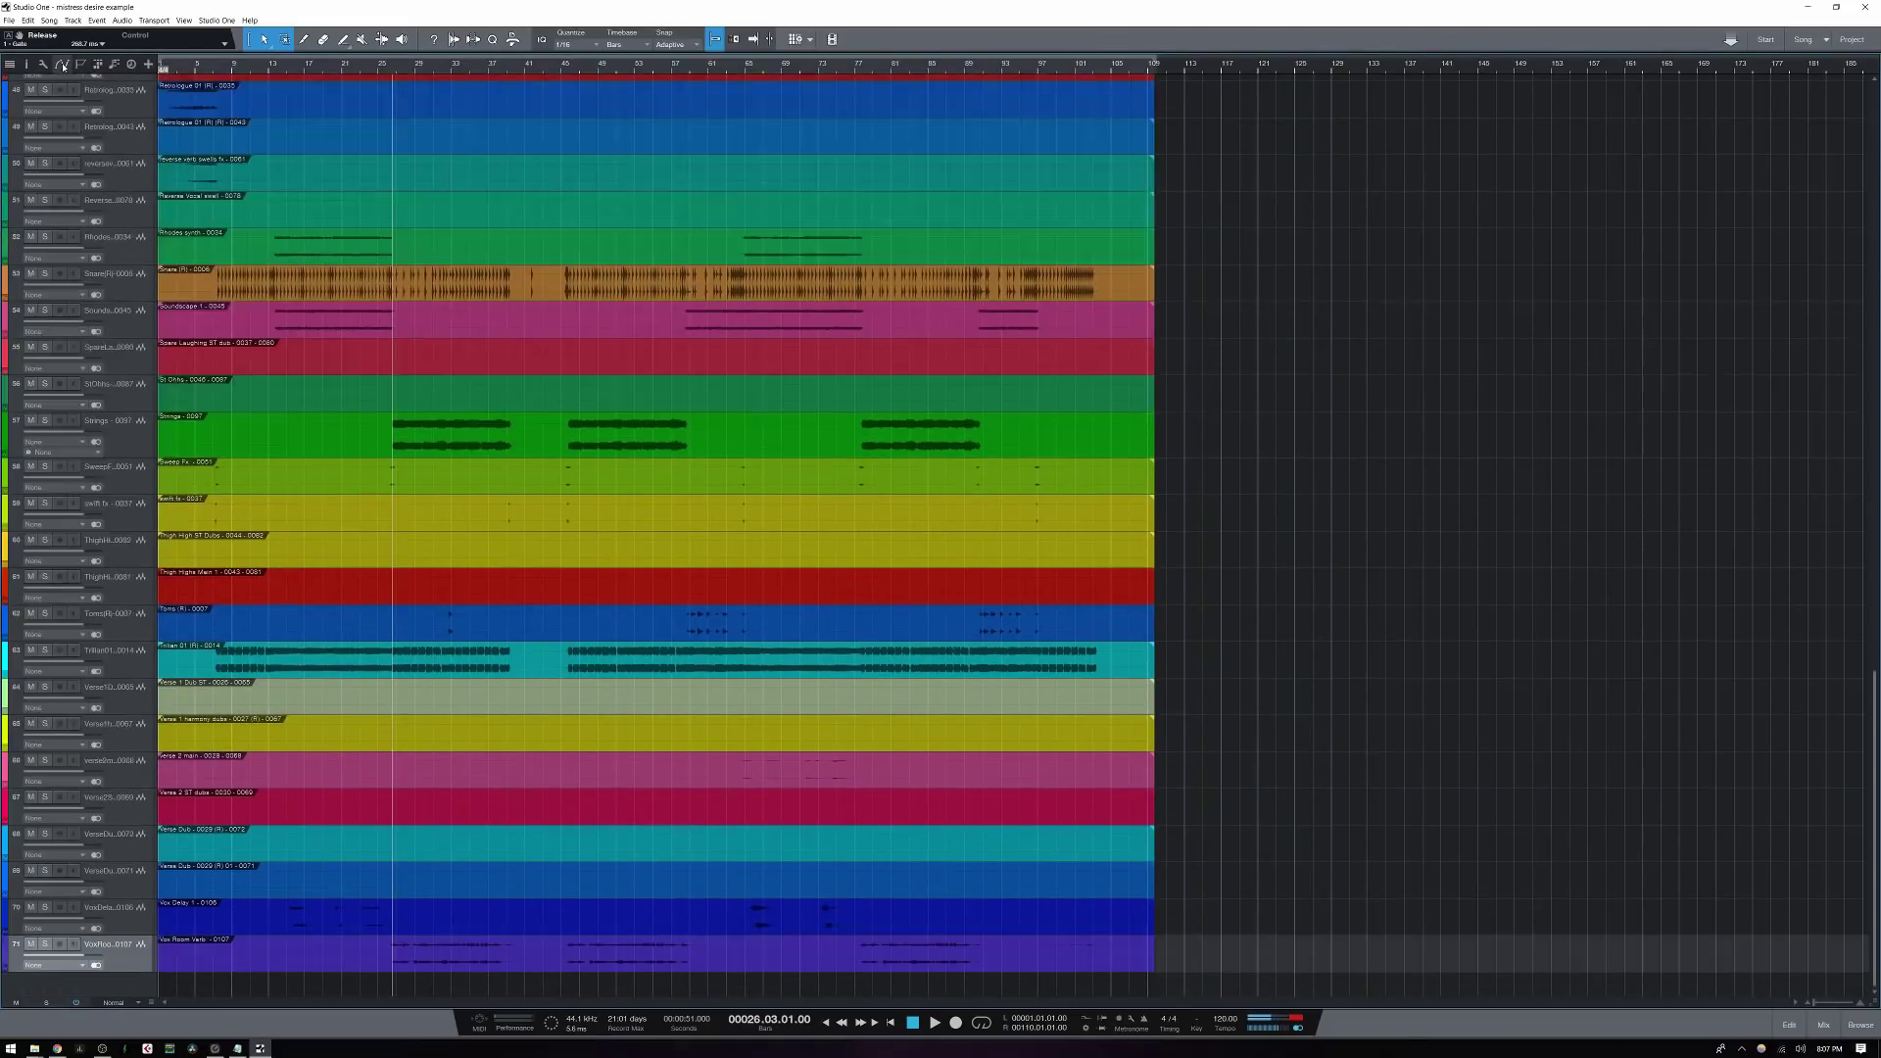
left_click(64, 67)
scroll(686, 642, "down", 3)
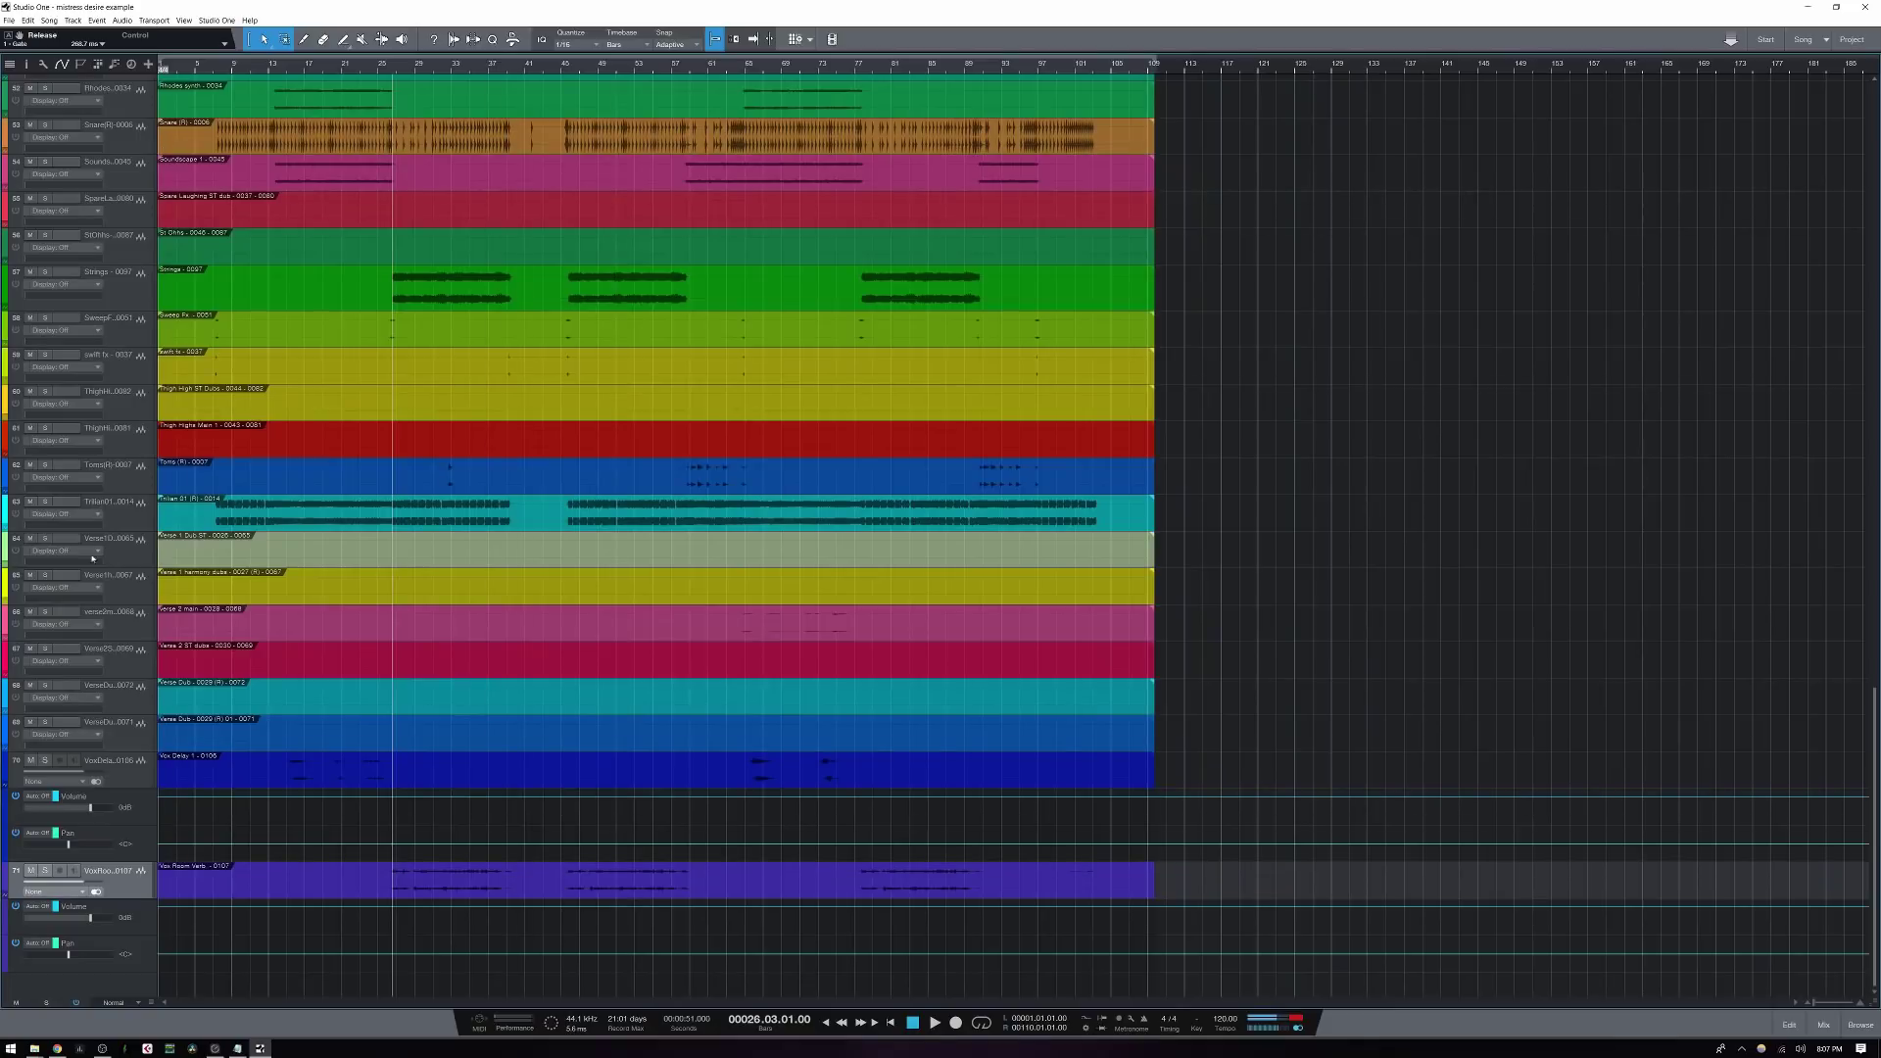
key("a")
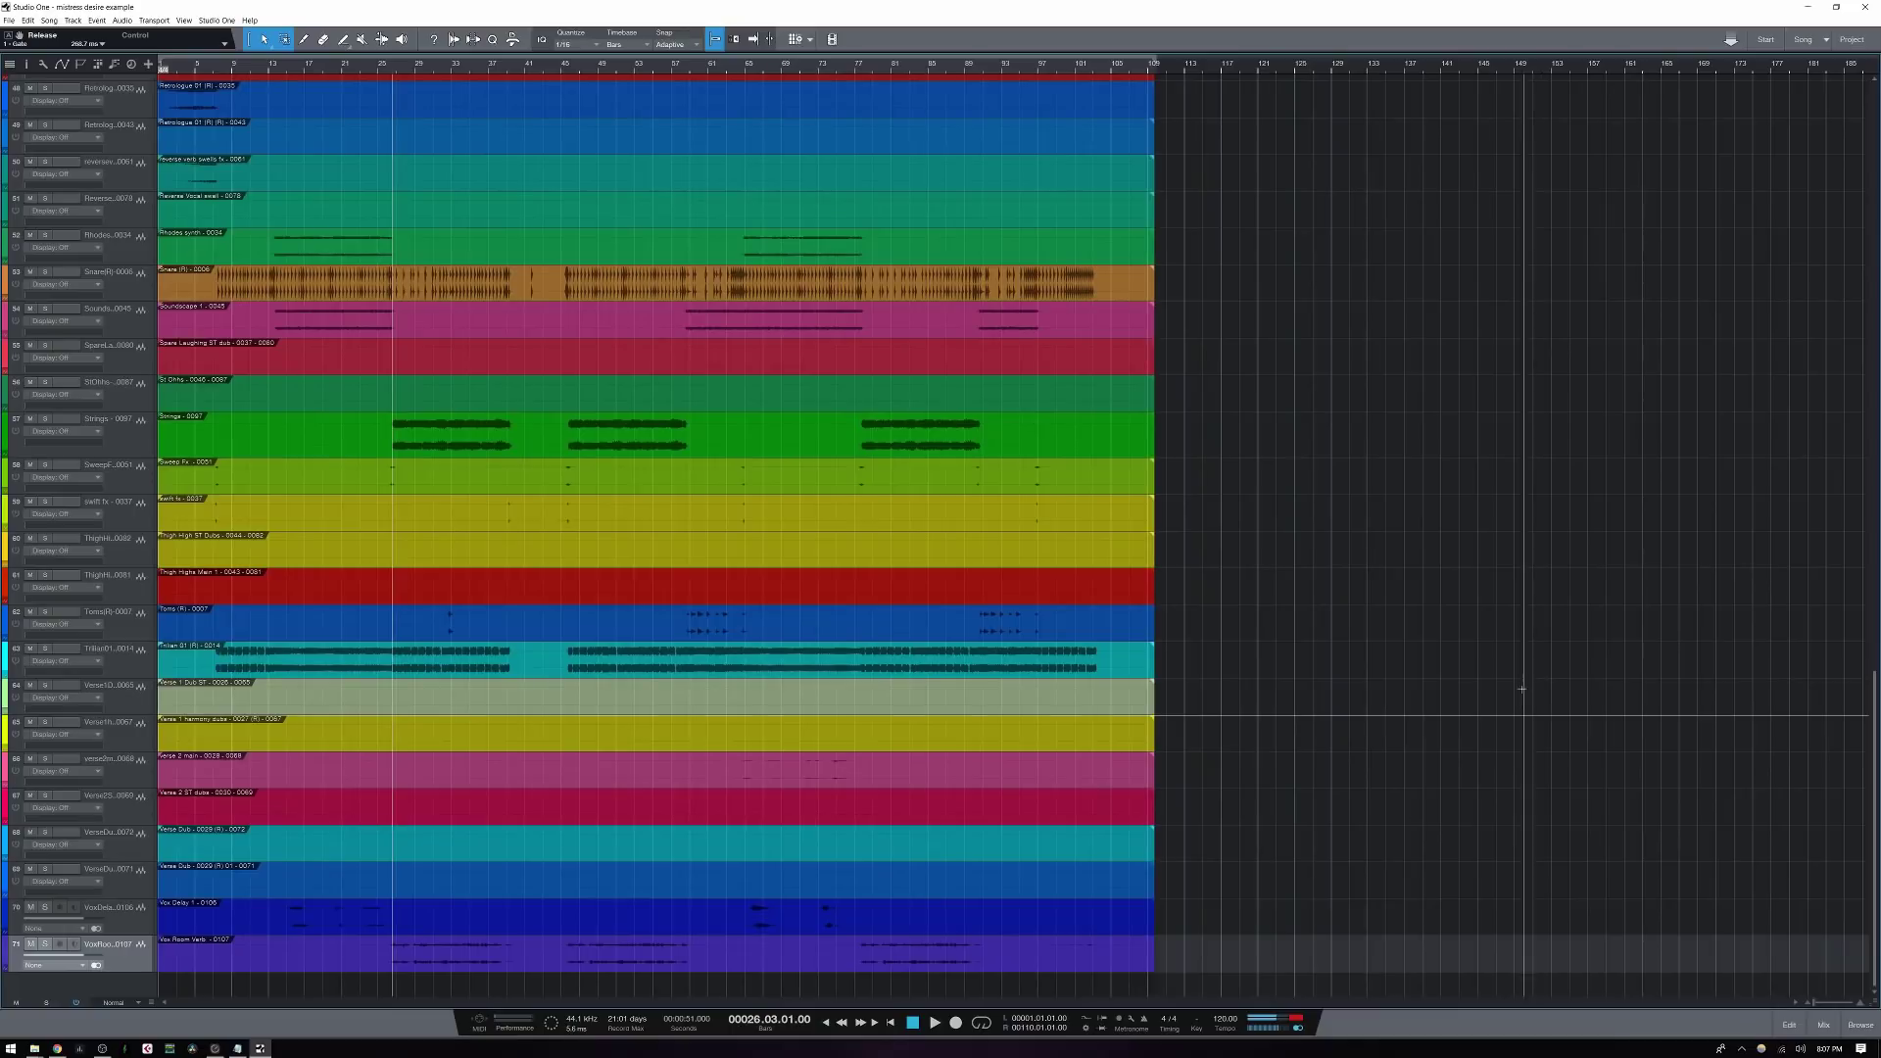
Show the console, adjust the input gain of the Strings channel and reset it to its default
key("F3")
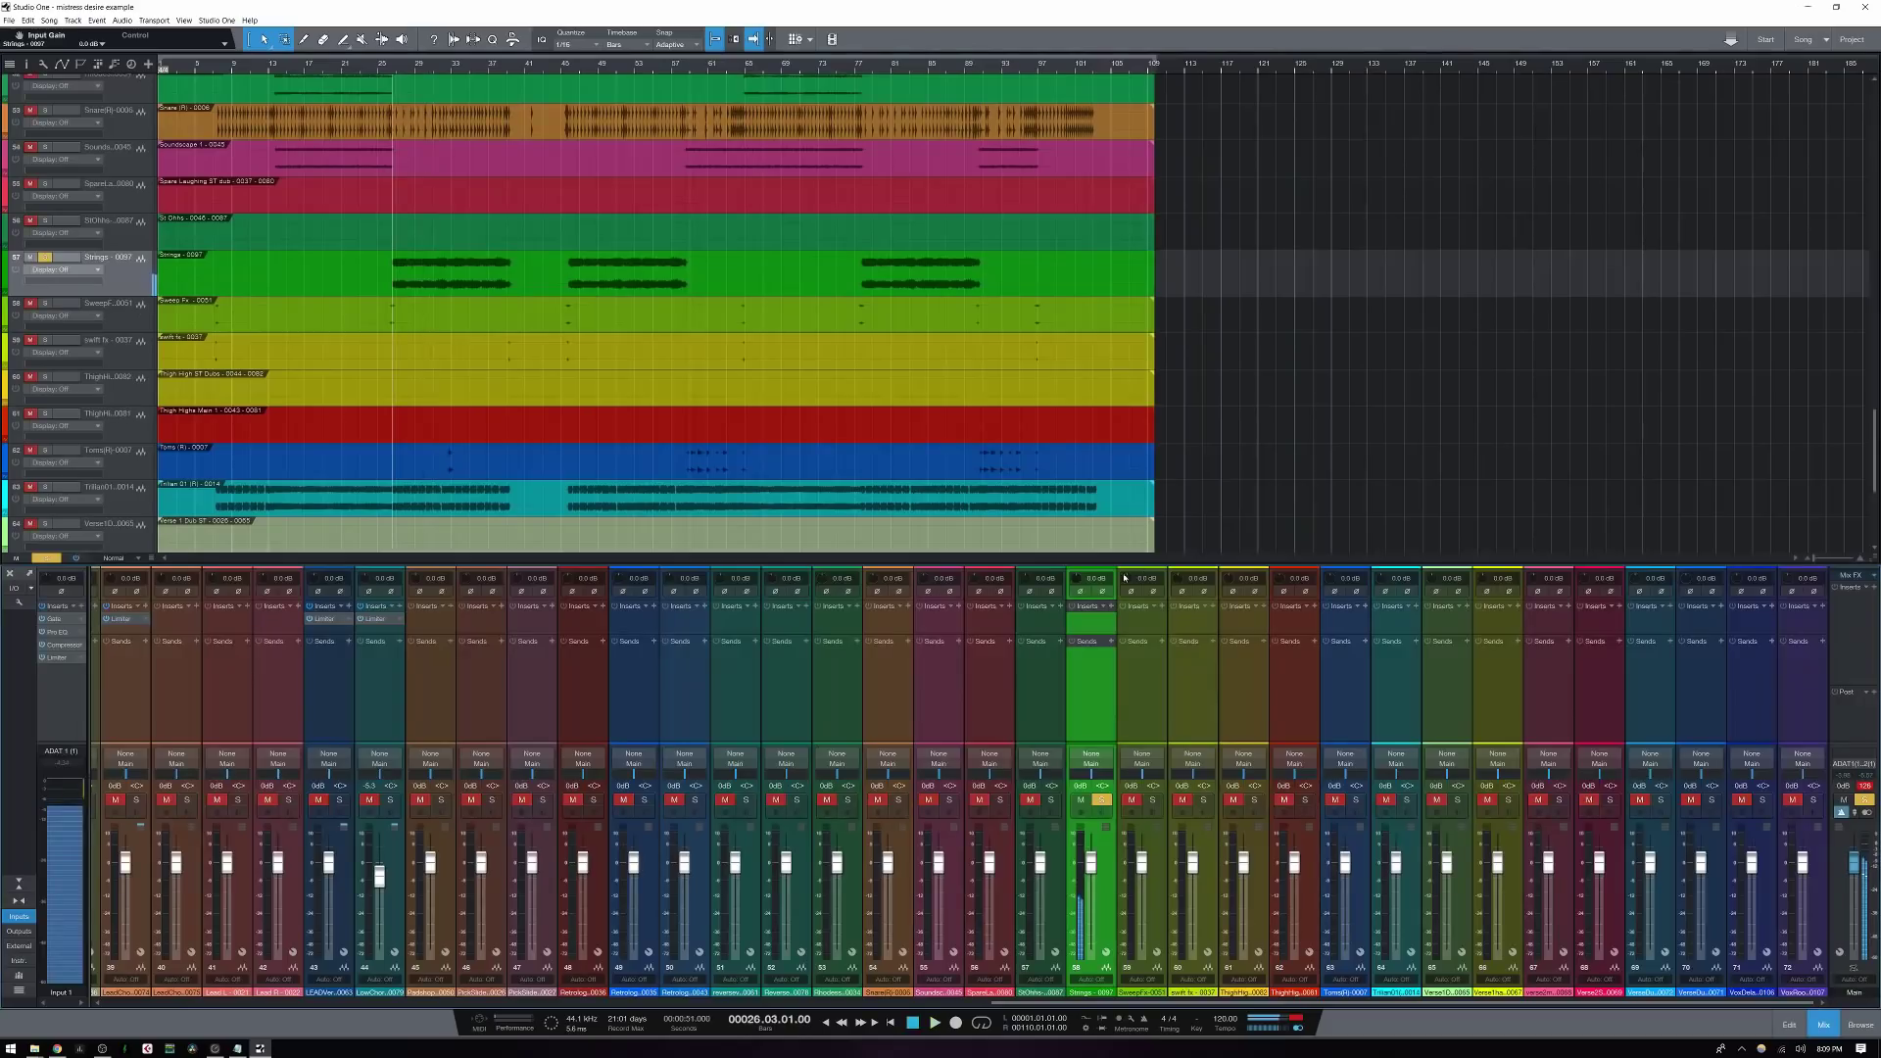
left_click_drag(1079, 578, 1079, 581)
left_click(1084, 579, "alt")
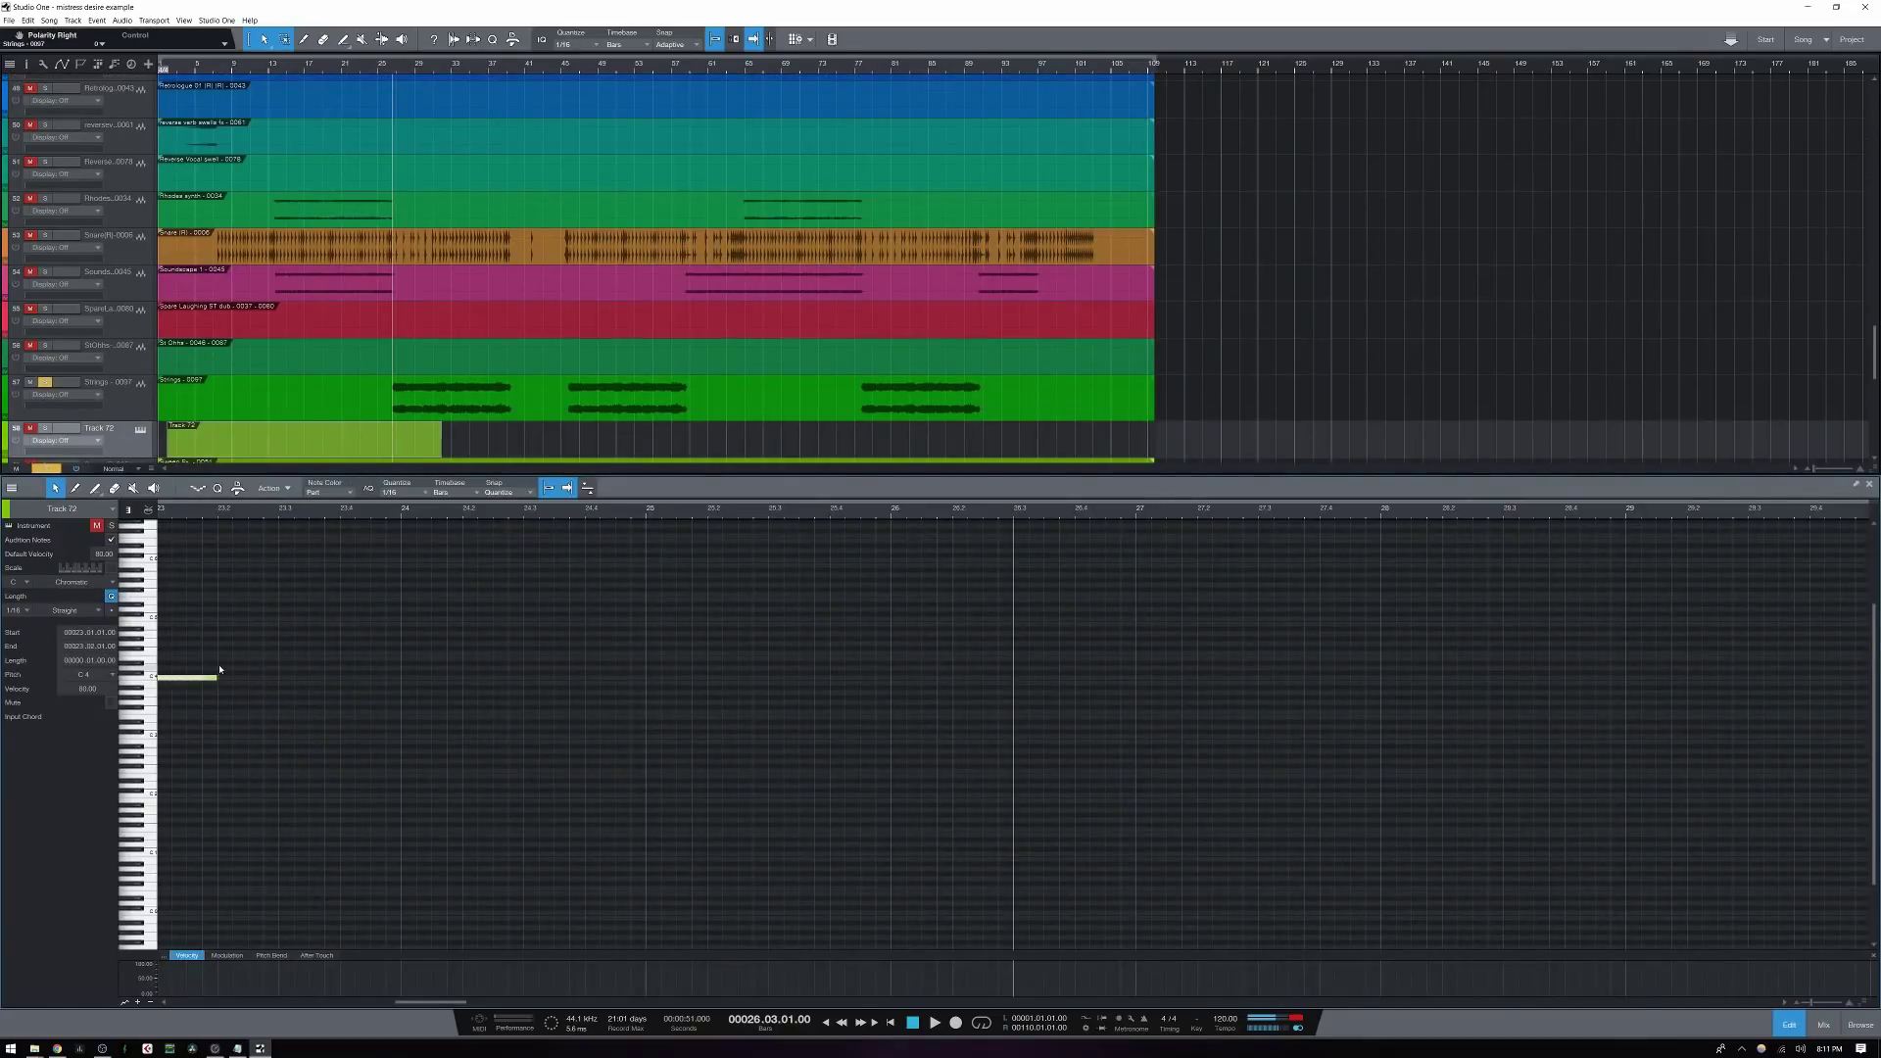
Draw several notes in the instrument part's piano roll, and delete all of its notes
double_click(223, 665)
left_click_drag(225, 664, 280, 677)
left_click(286, 649)
left_click(301, 638)
left_click_drag(185, 578, 427, 743)
key("Delete")
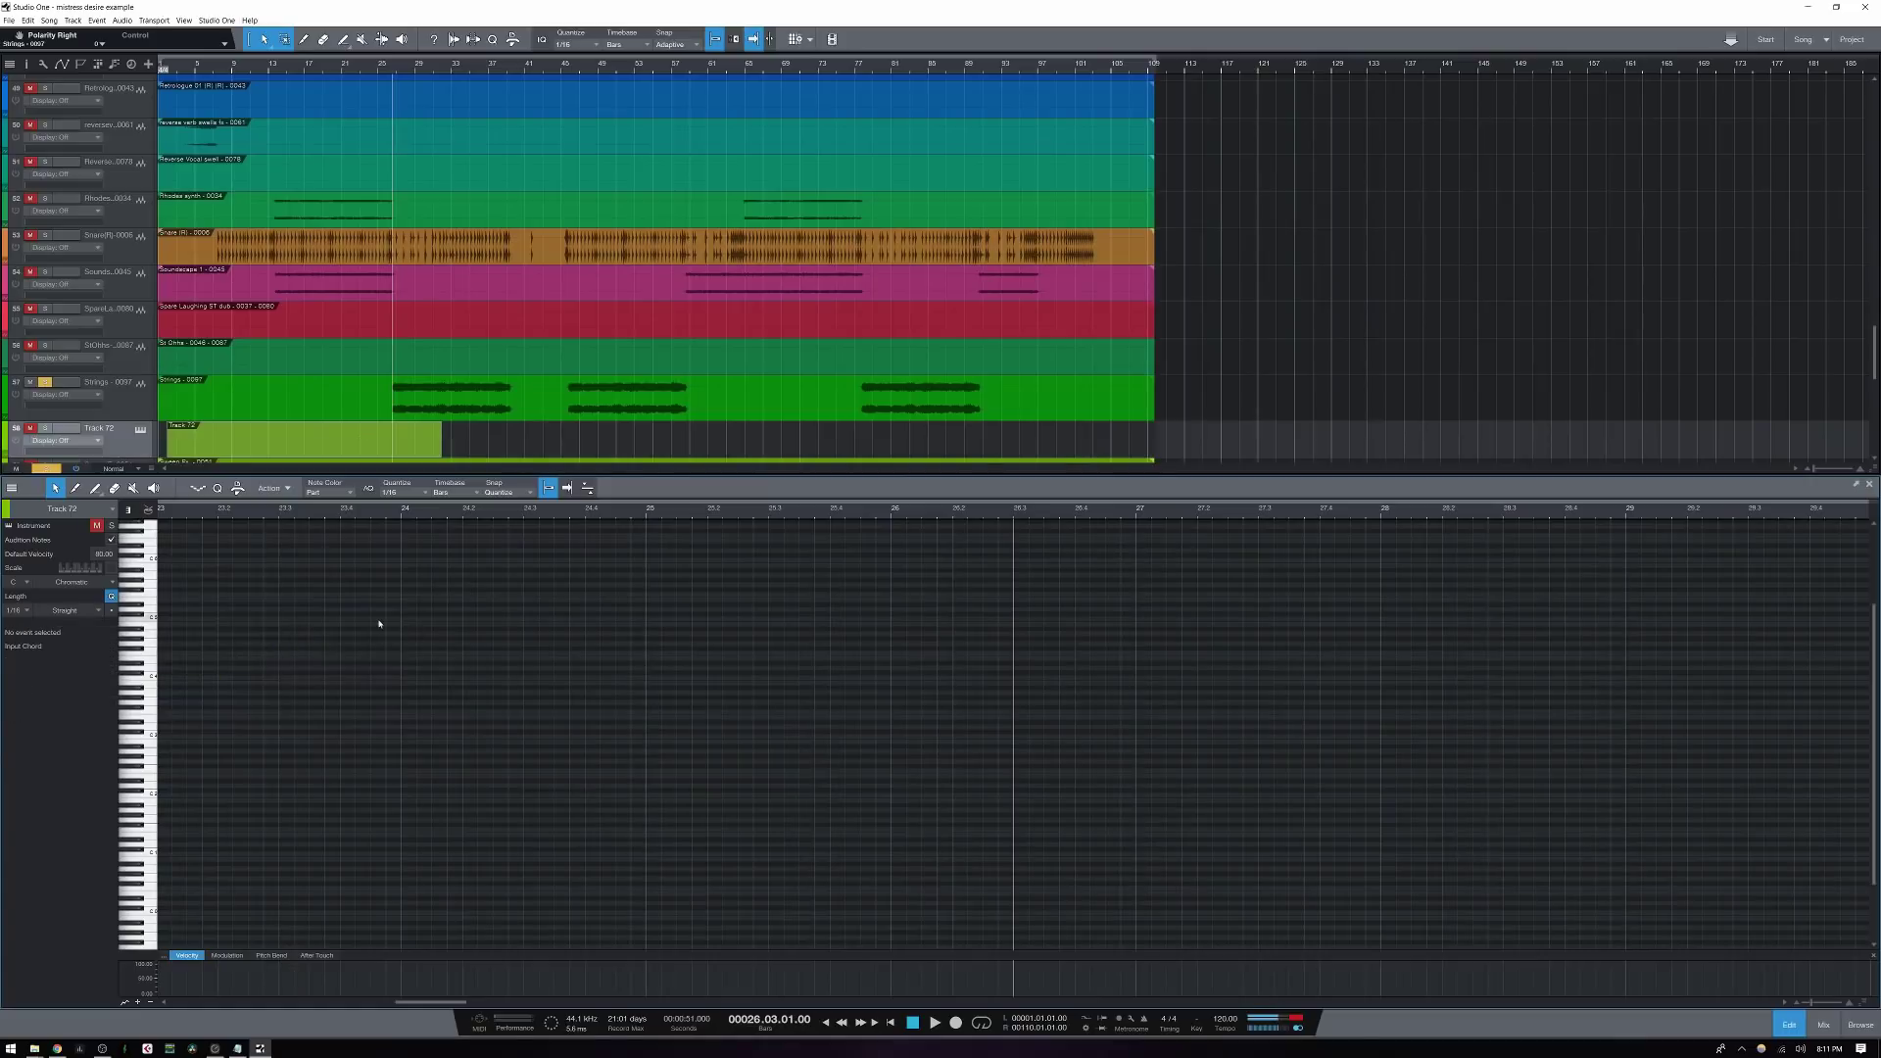
Switch the note editor to drum view, place a pattern of hits on C 4 and D 4, and delete them all
left_click(148, 510)
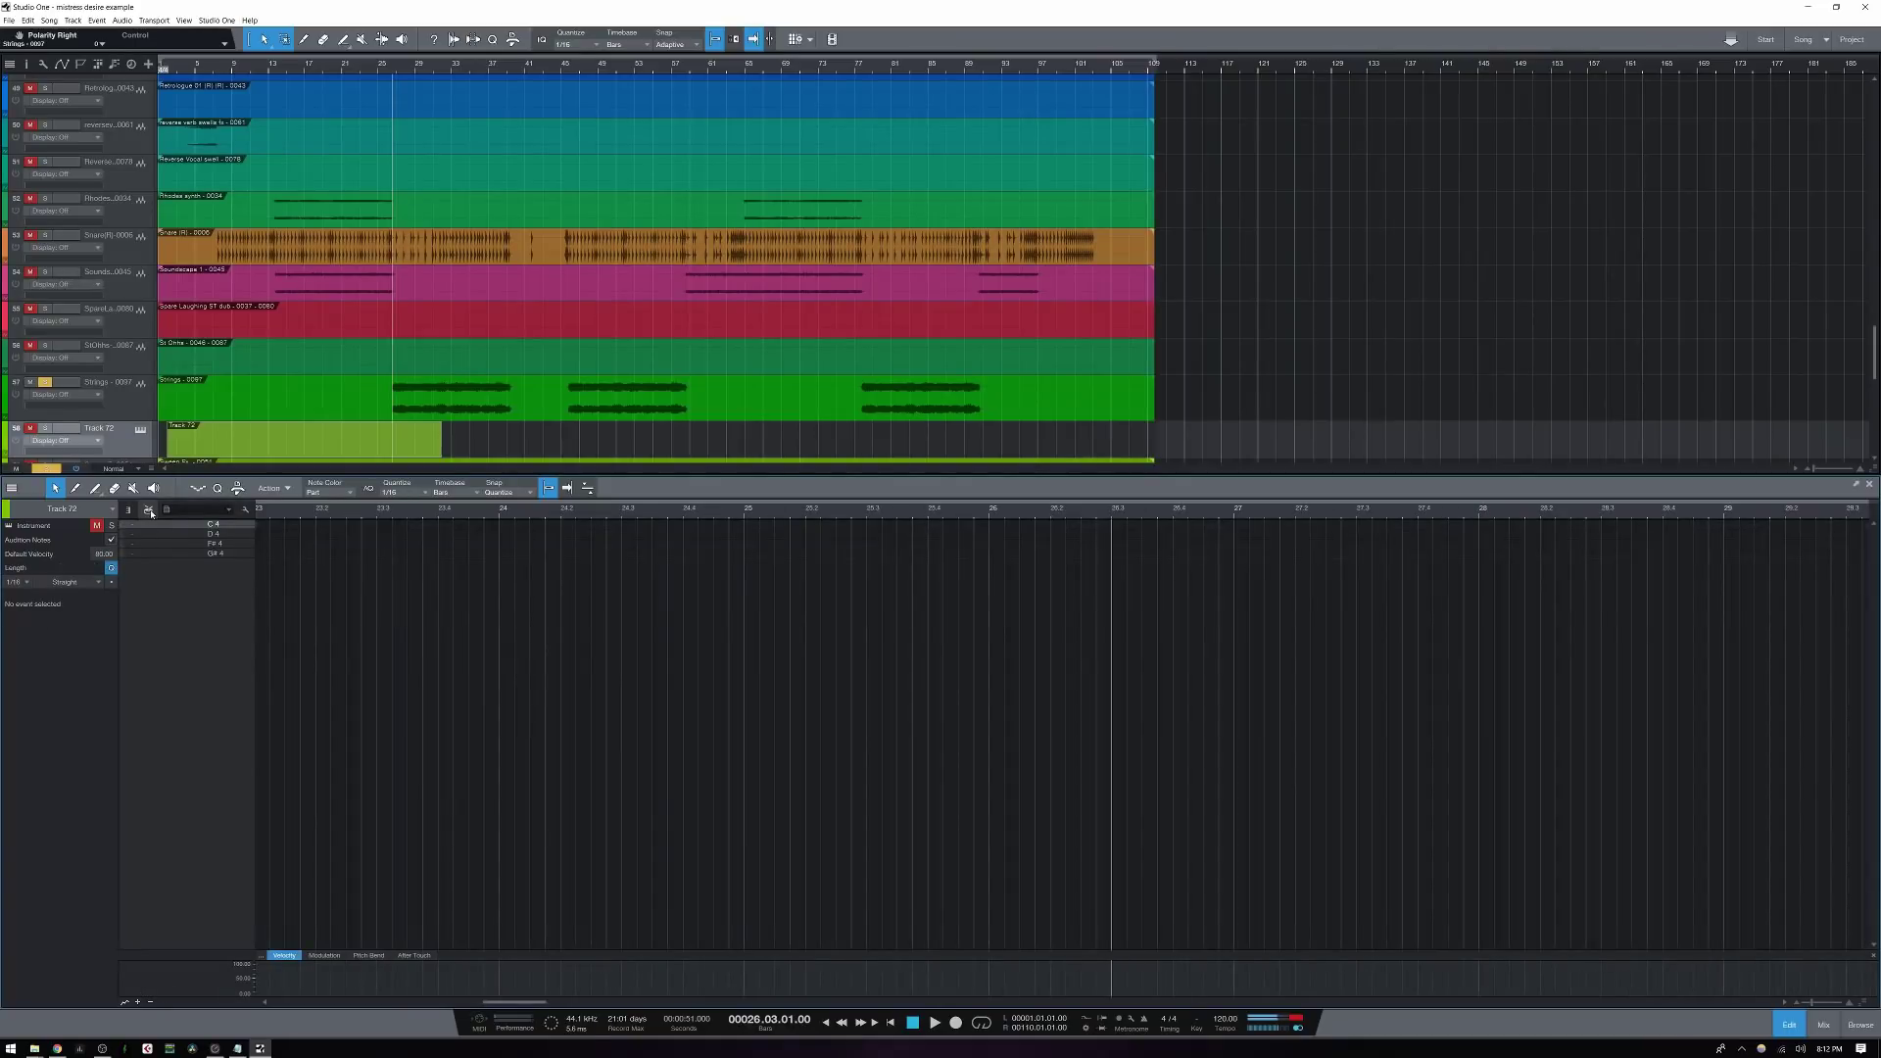
left_click(261, 526)
left_click(286, 533)
left_click(316, 525)
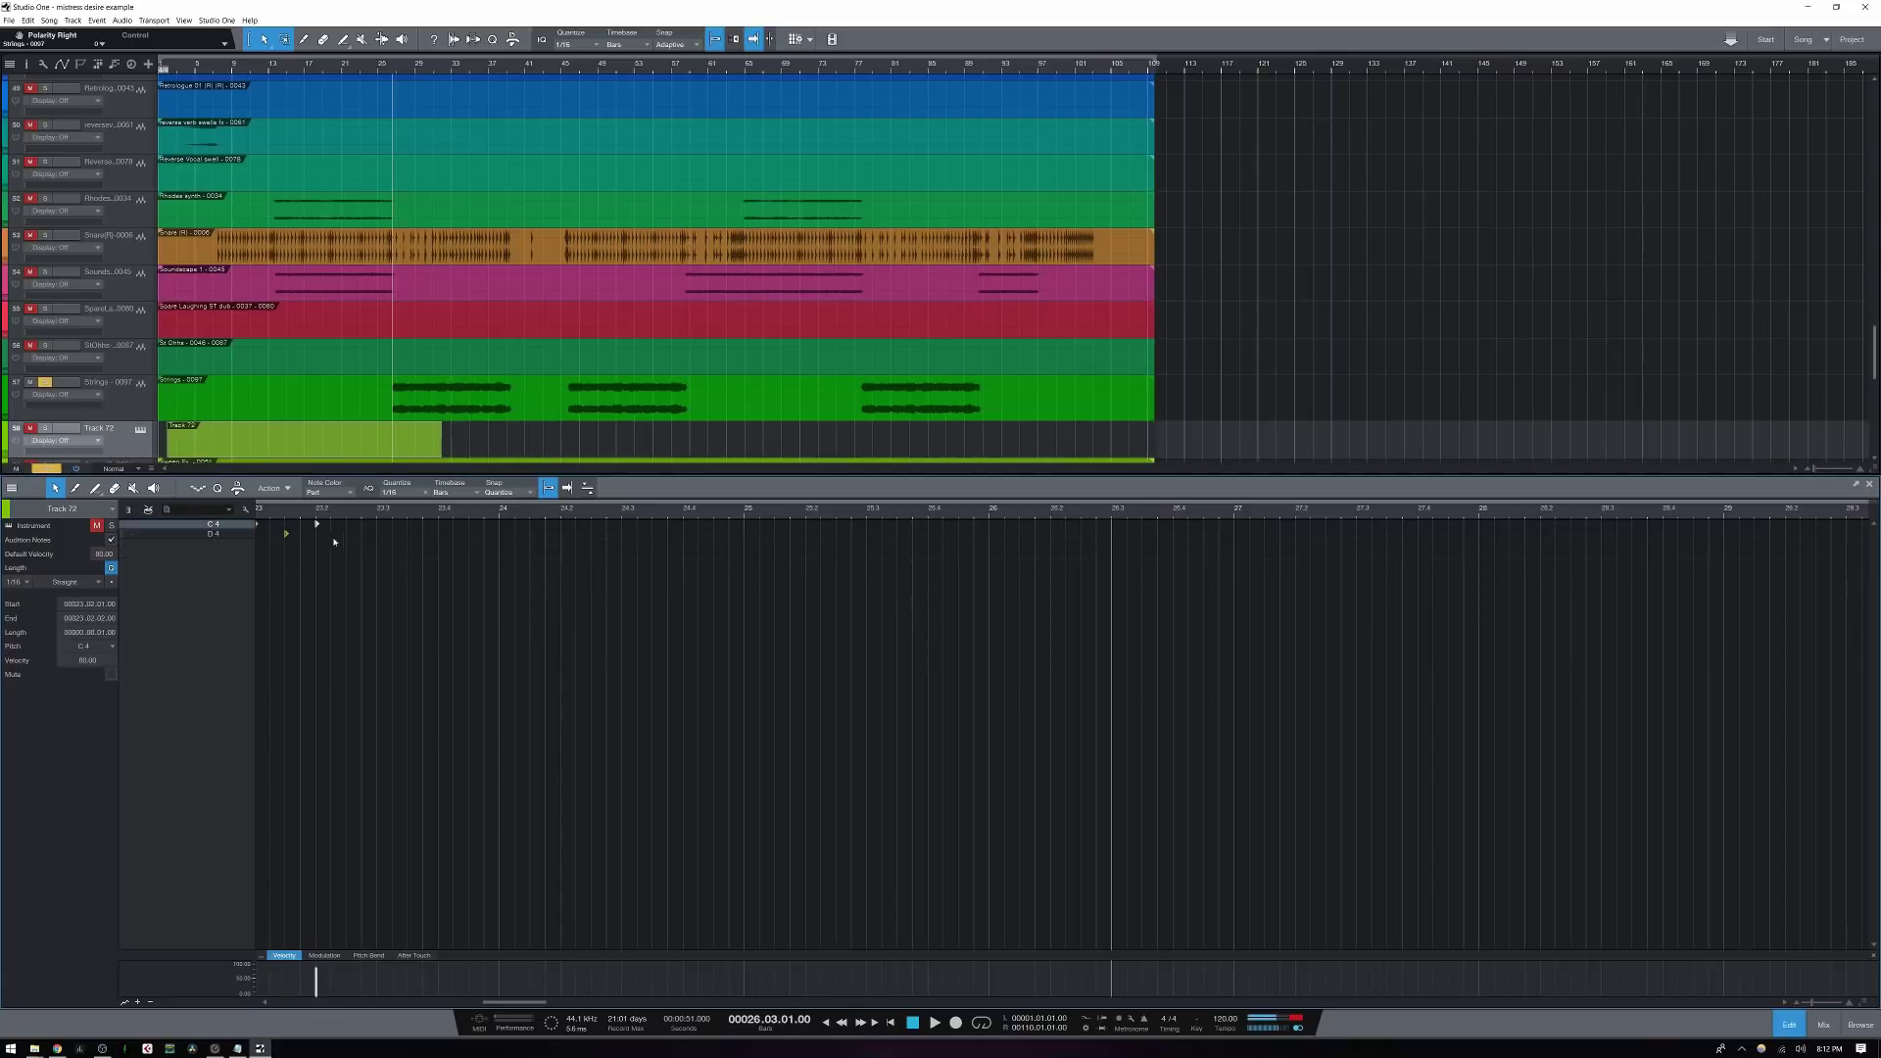
left_click(333, 533)
left_click(348, 525)
left_click(362, 525)
left_click(378, 526)
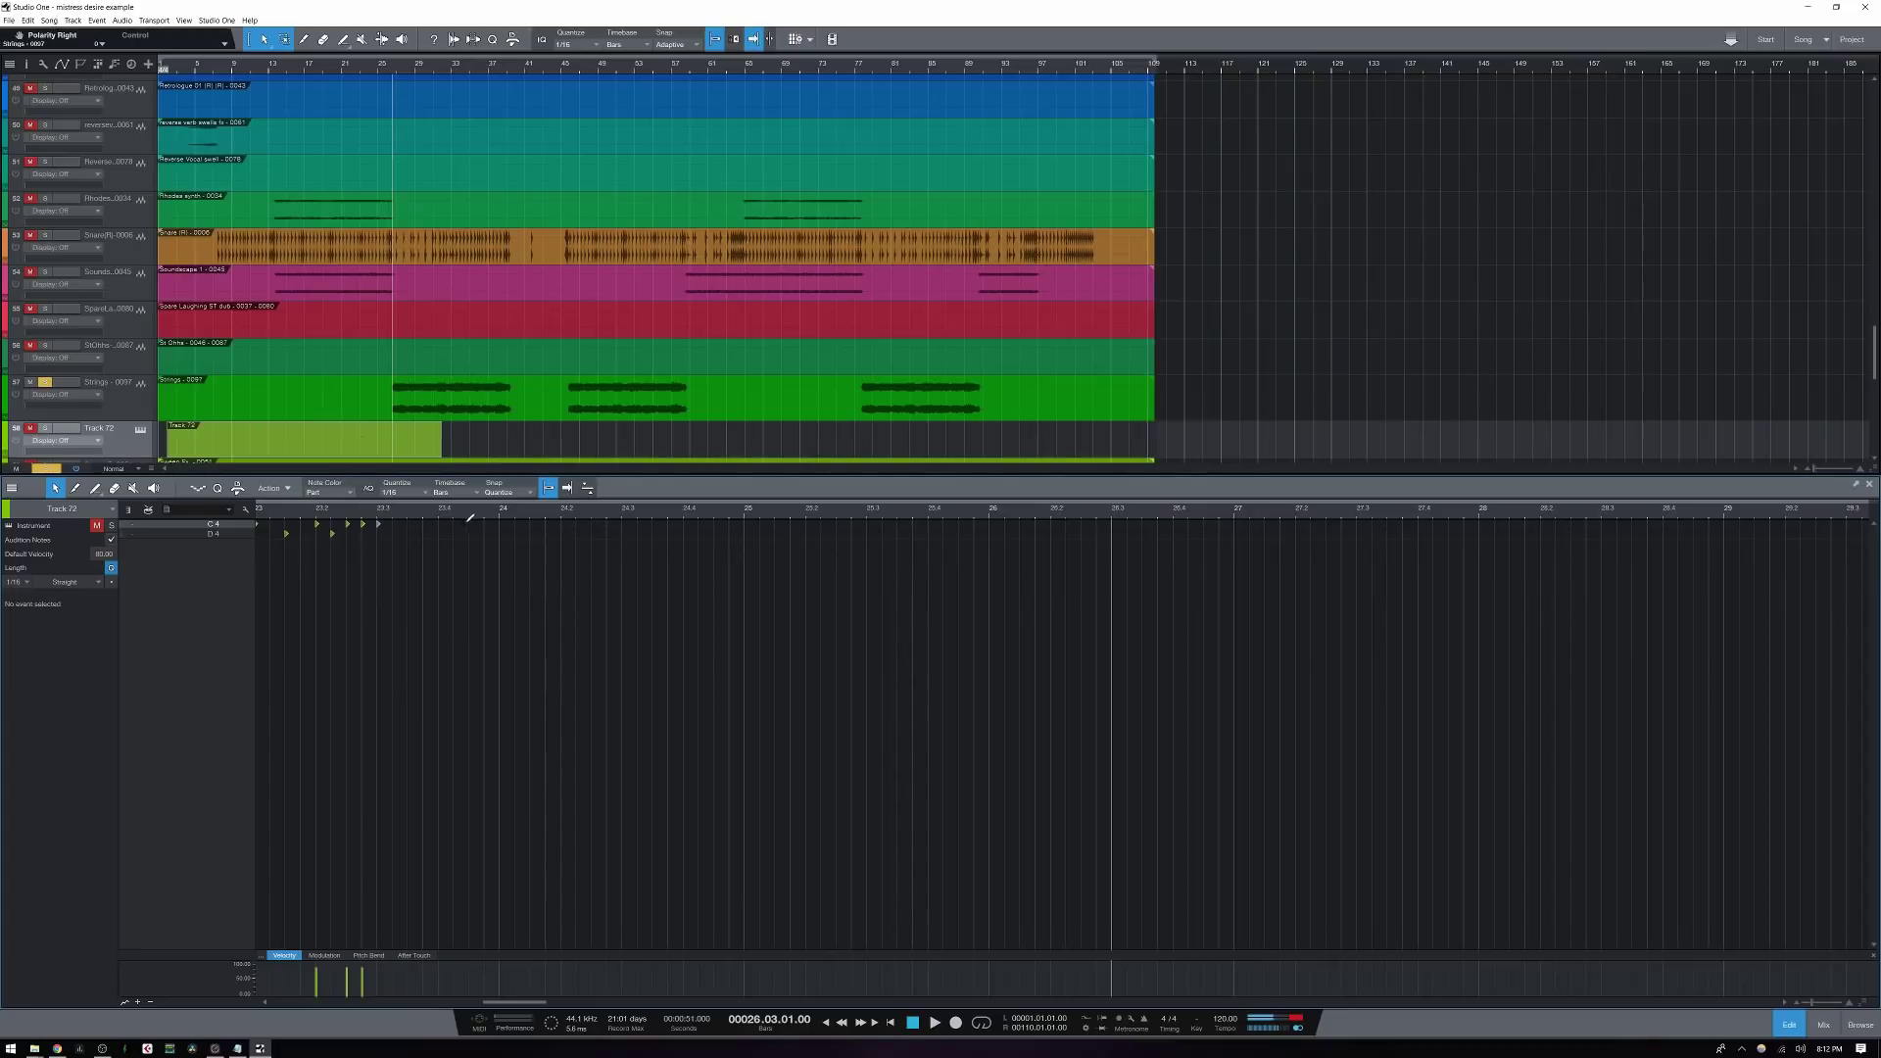
left_click_drag(410, 946, 251, 523)
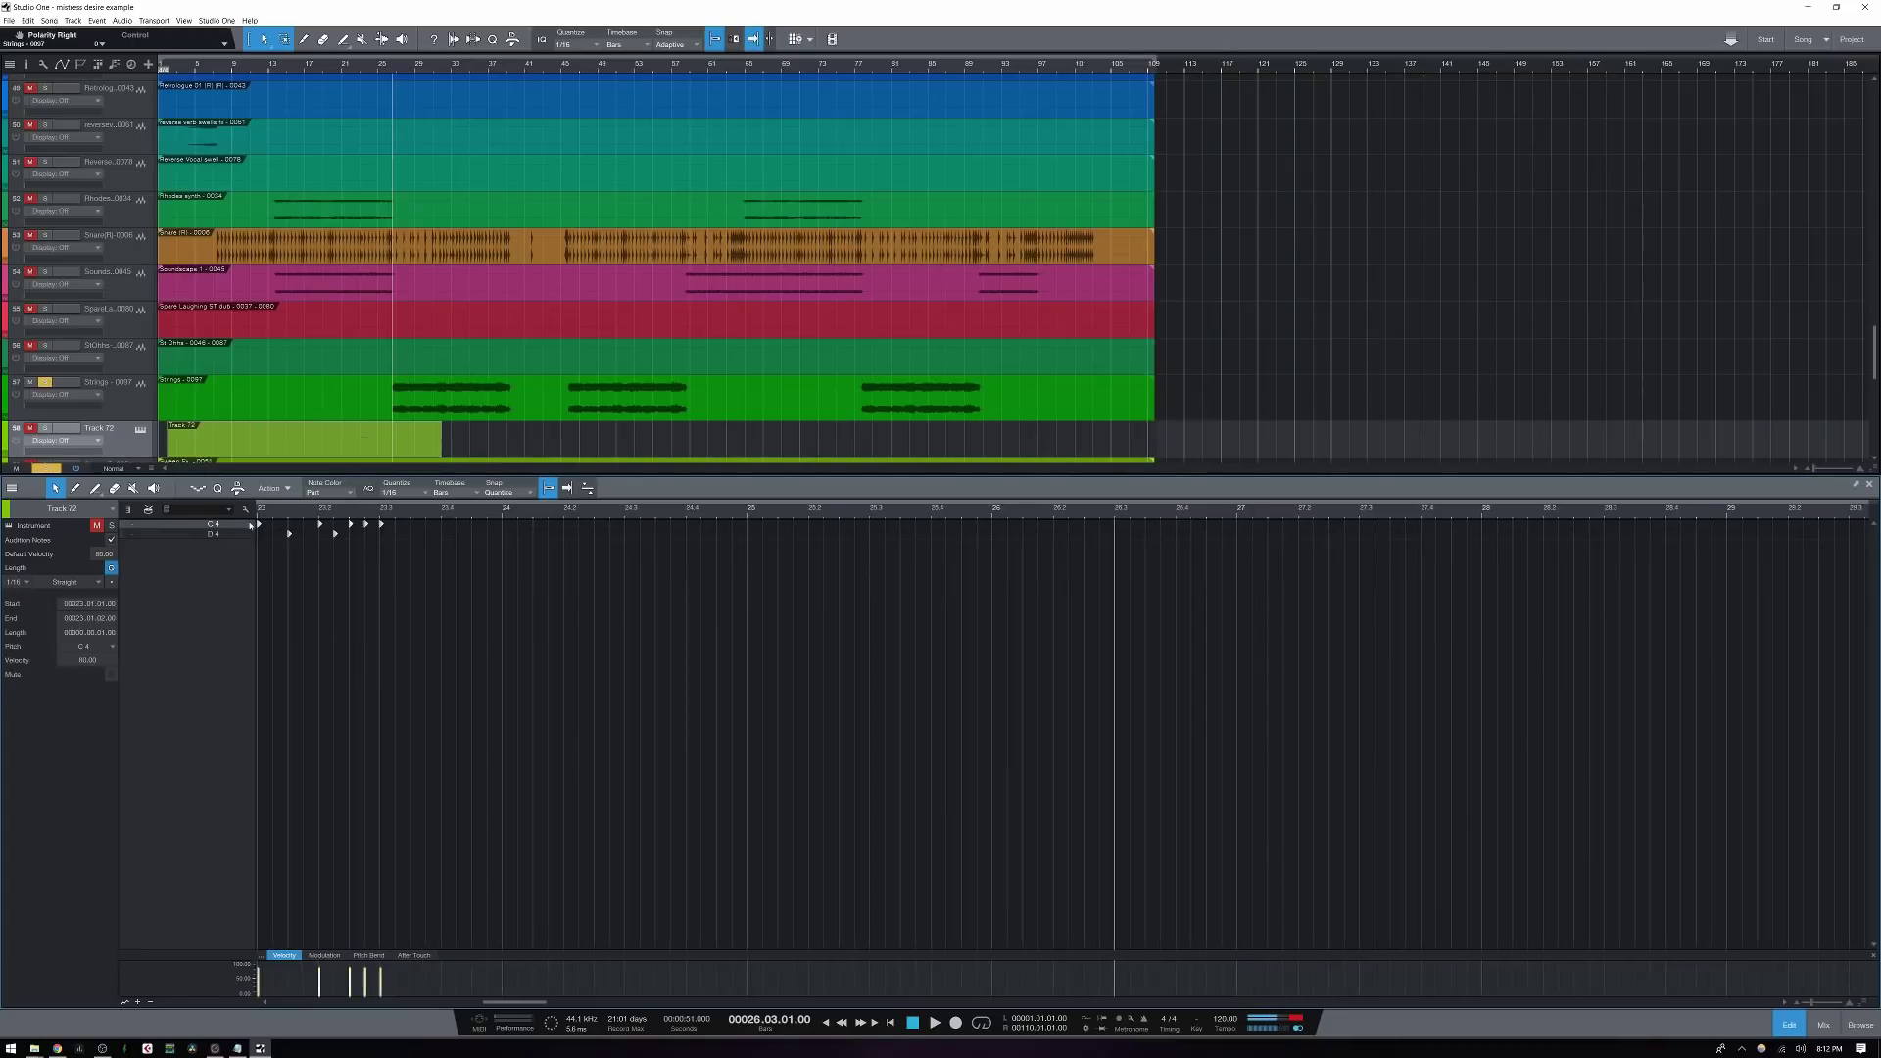
key("Delete")
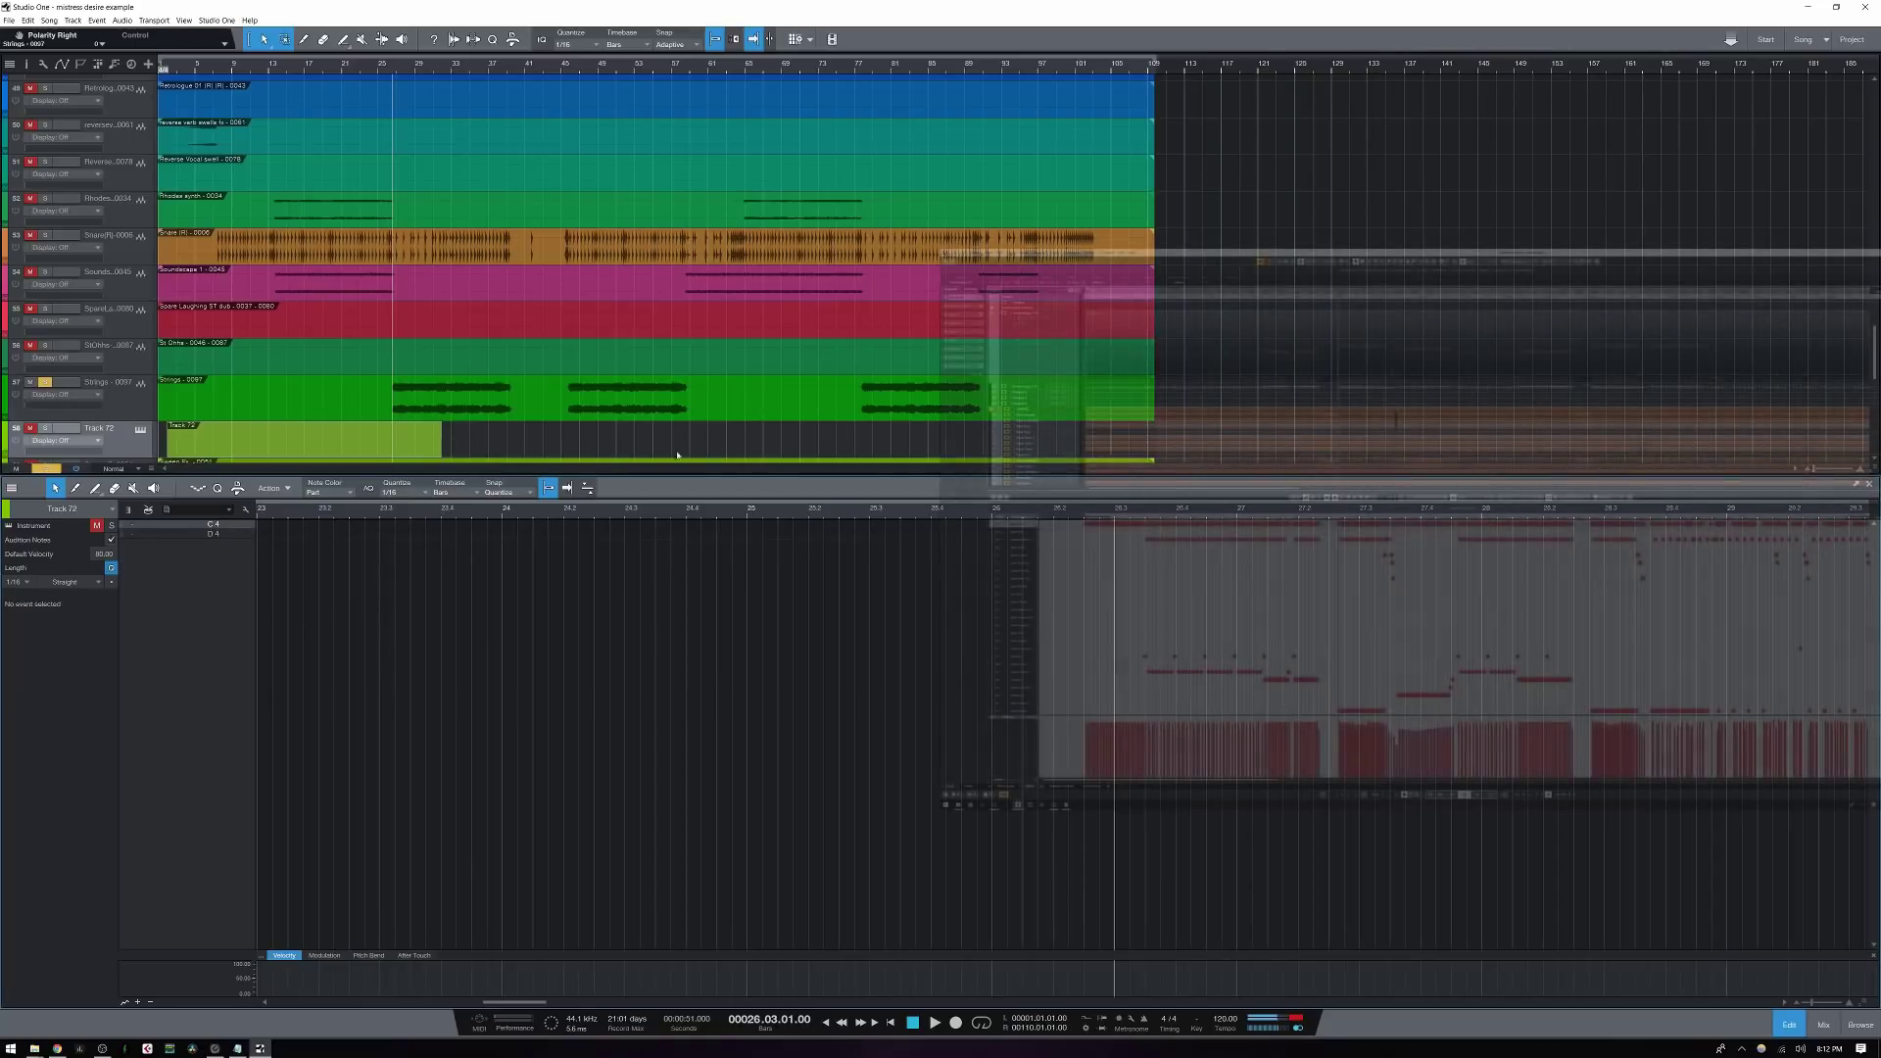
Select the instrument part in the arrangement and switch the note editor back to piano view
scroll(180, 339, "down", 2)
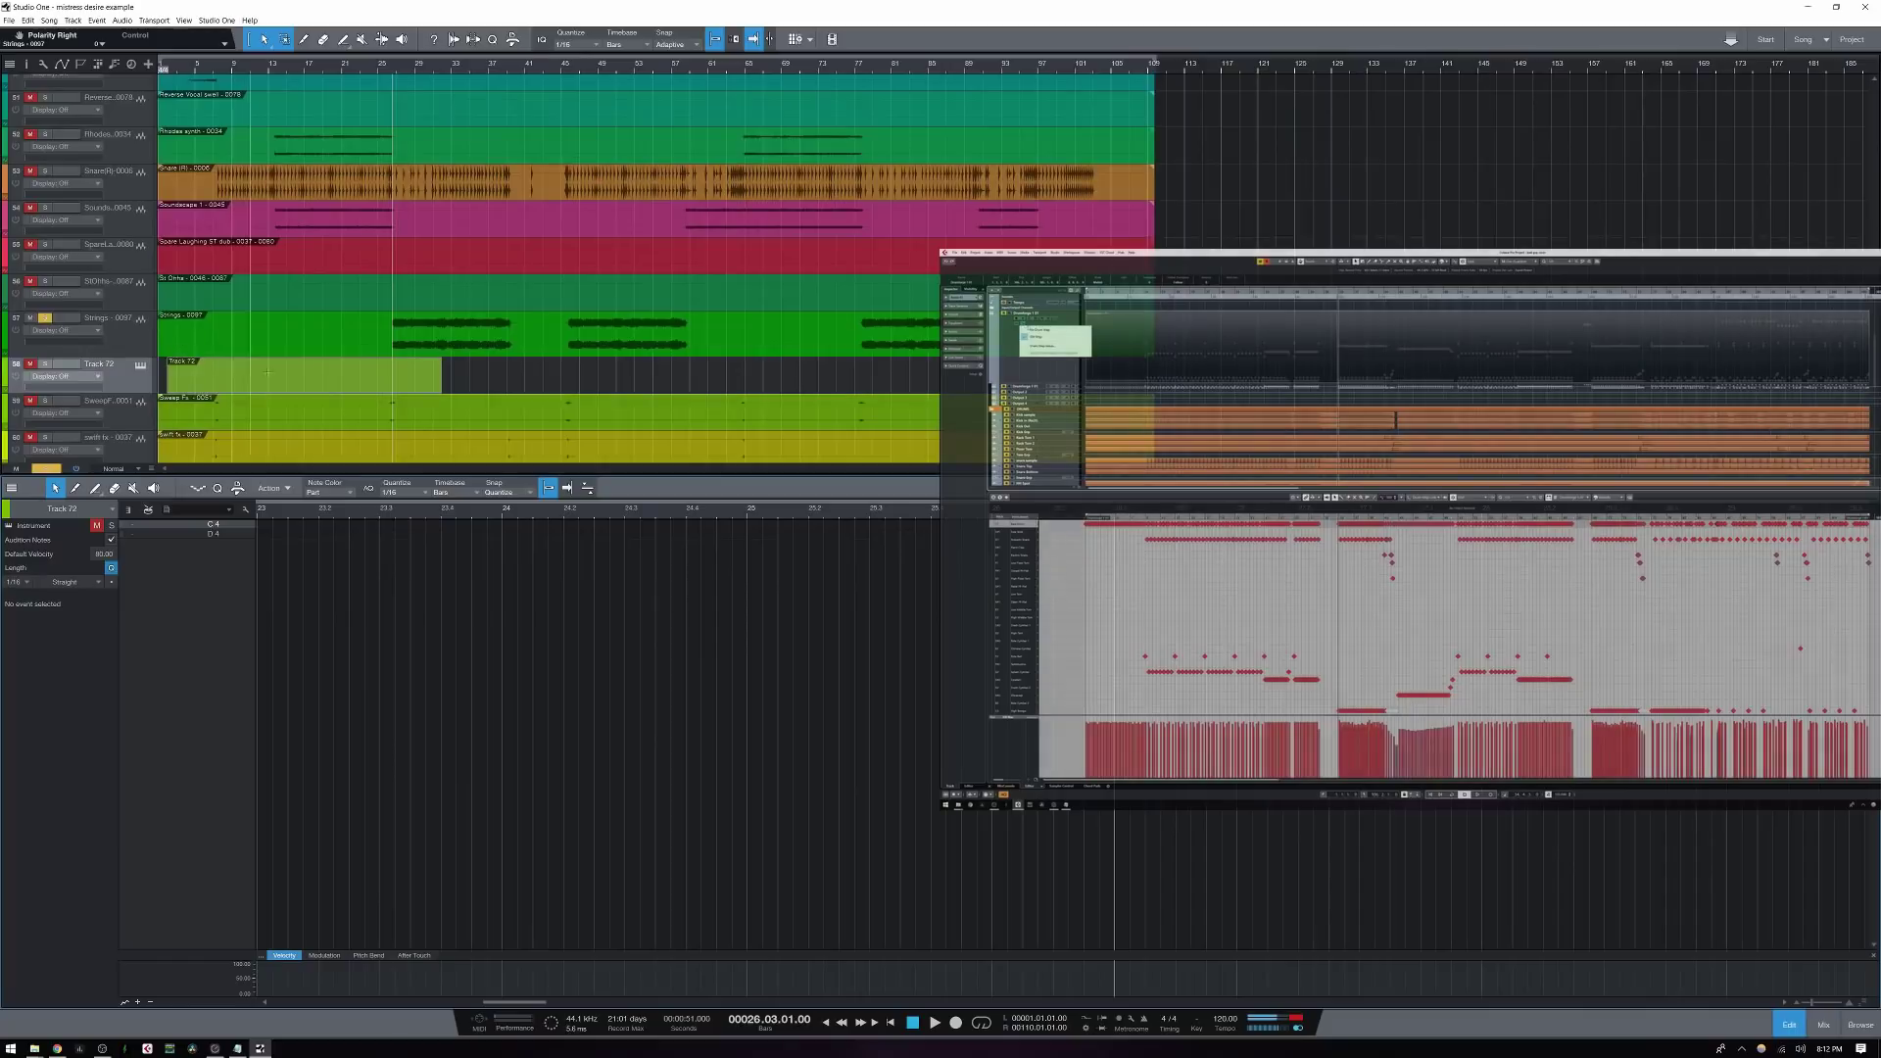
left_click(196, 376)
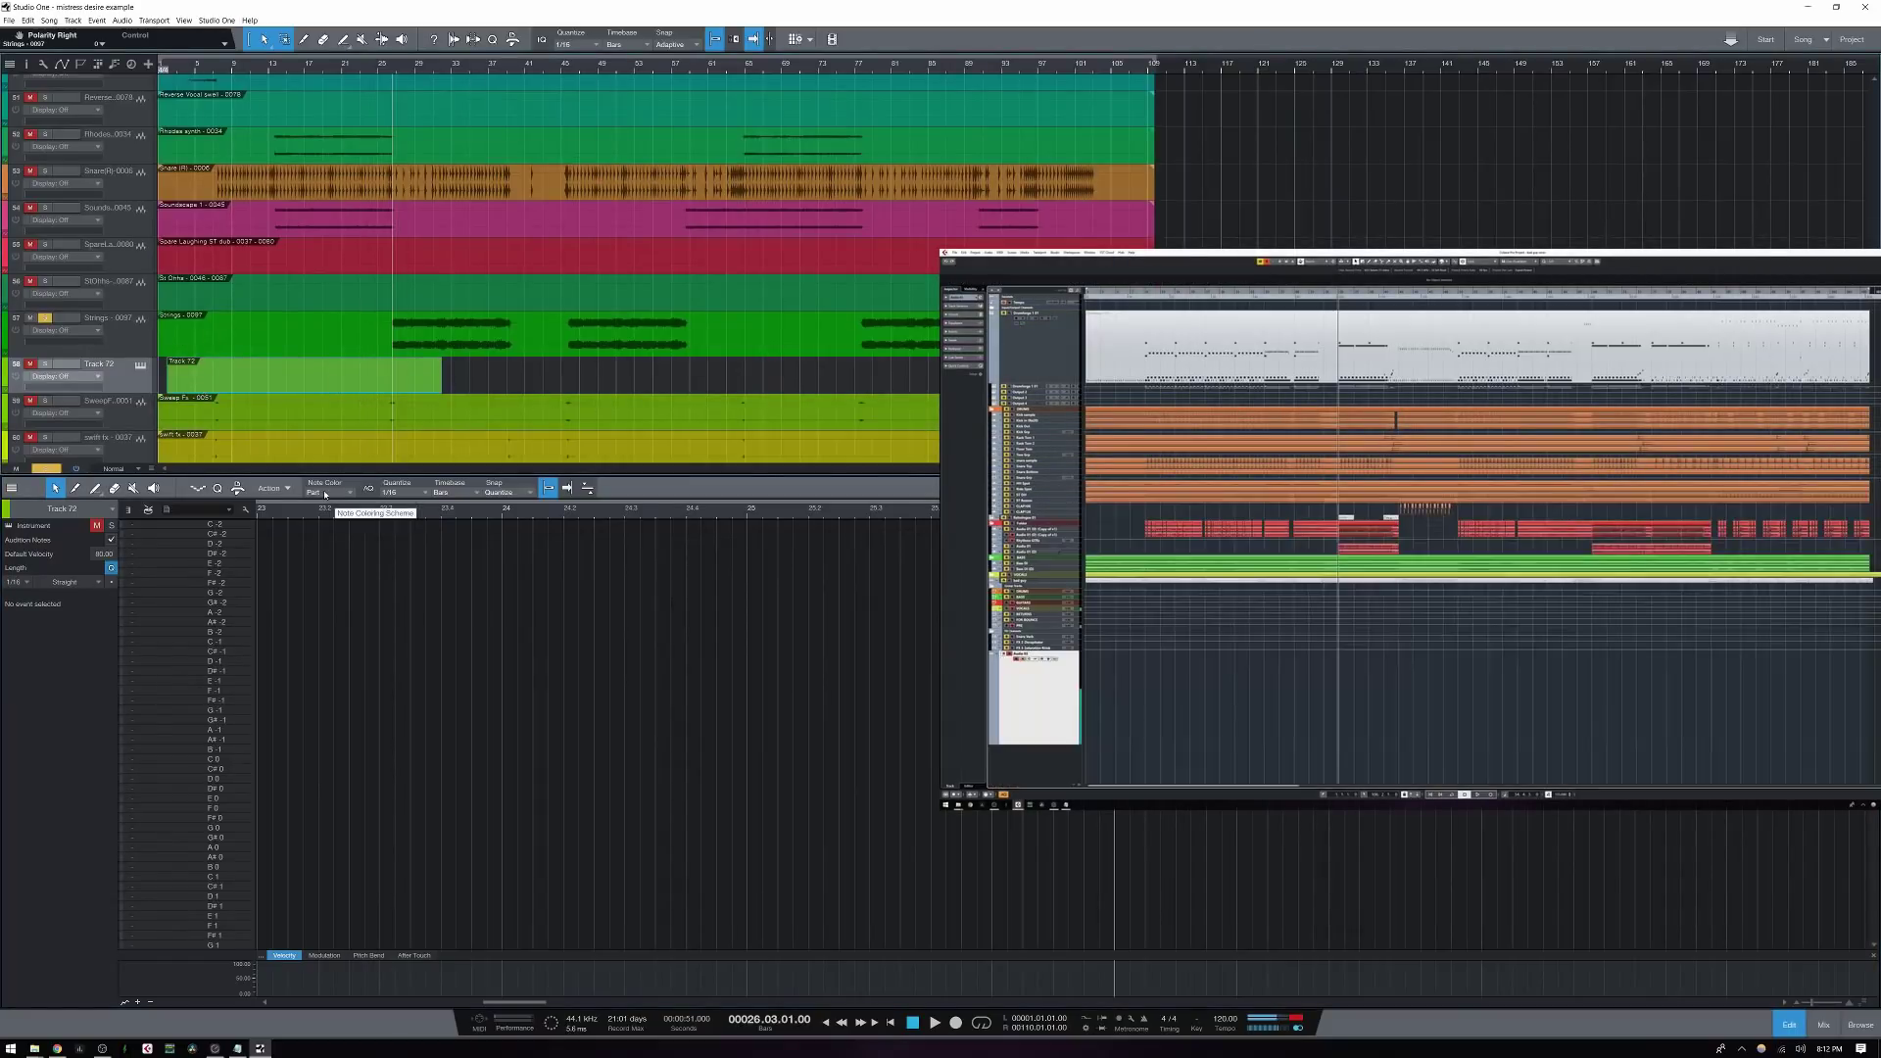
left_click(148, 509)
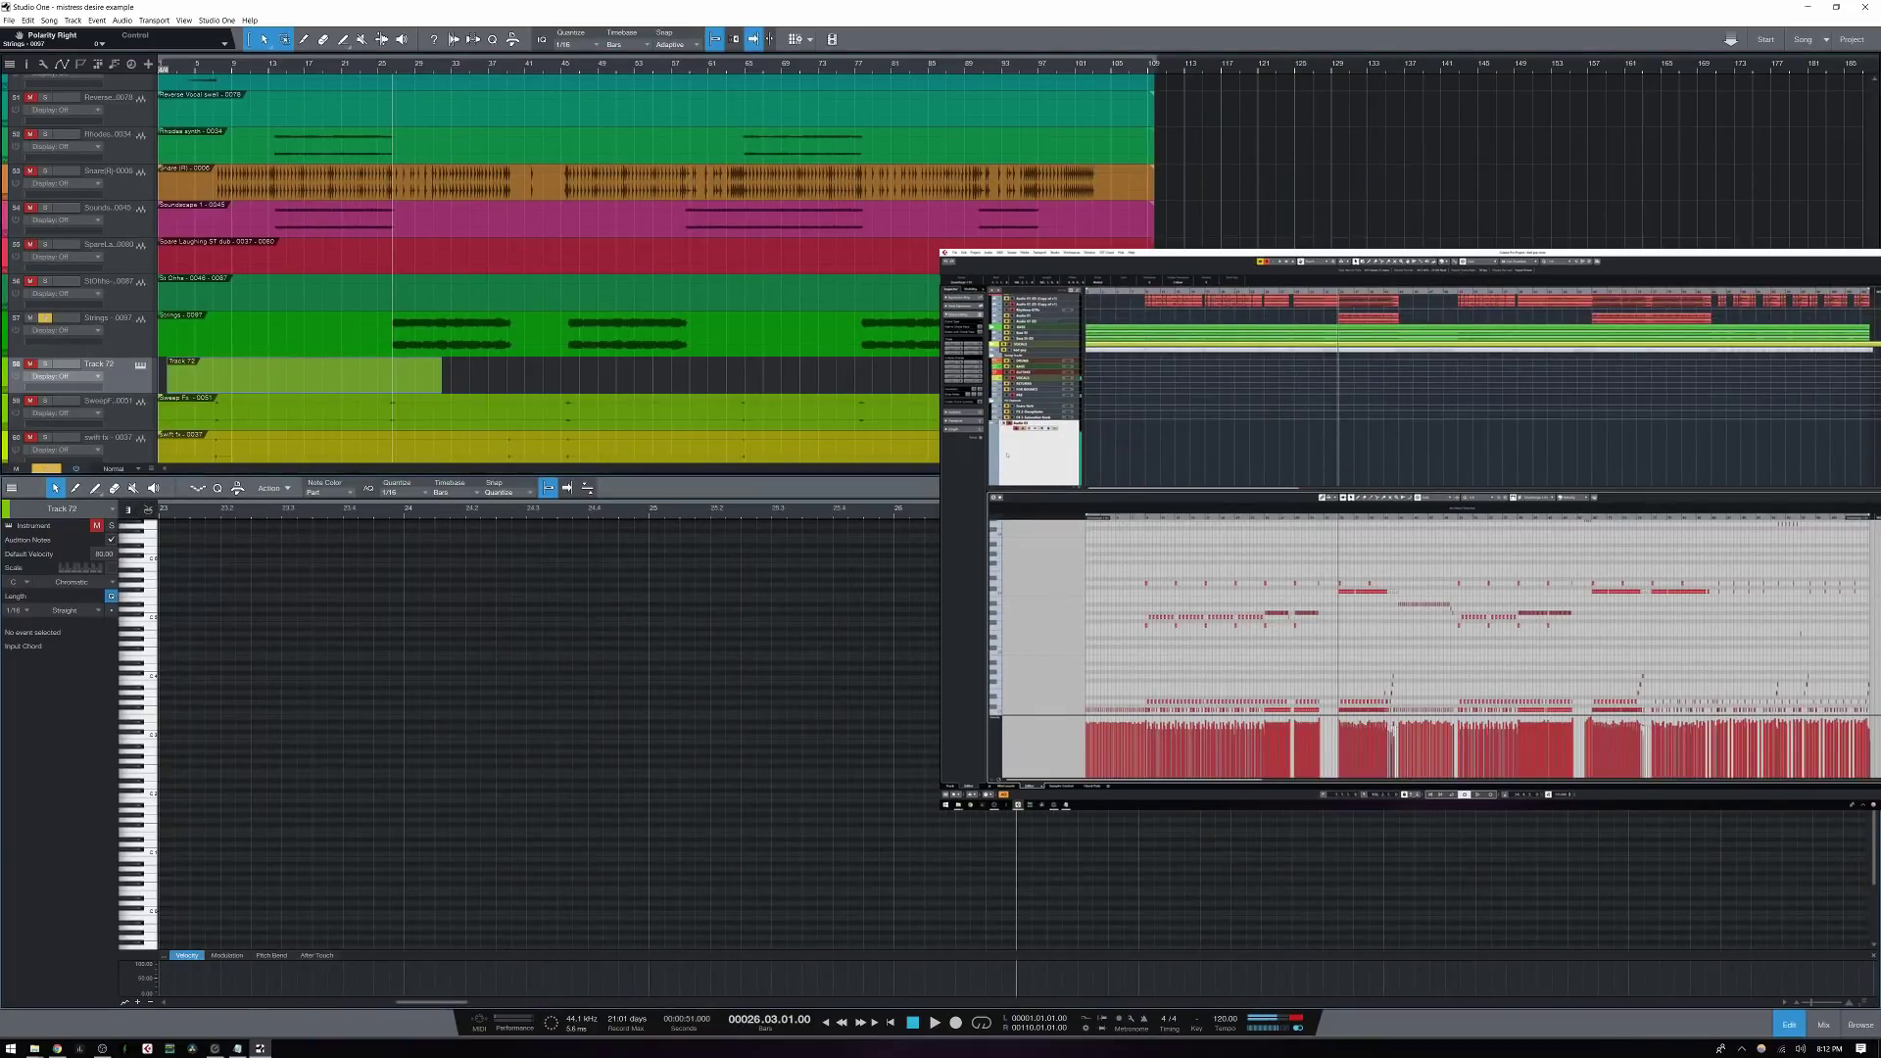
Show the console in place of the note editor and remove the instrument track below Strings
key("F3")
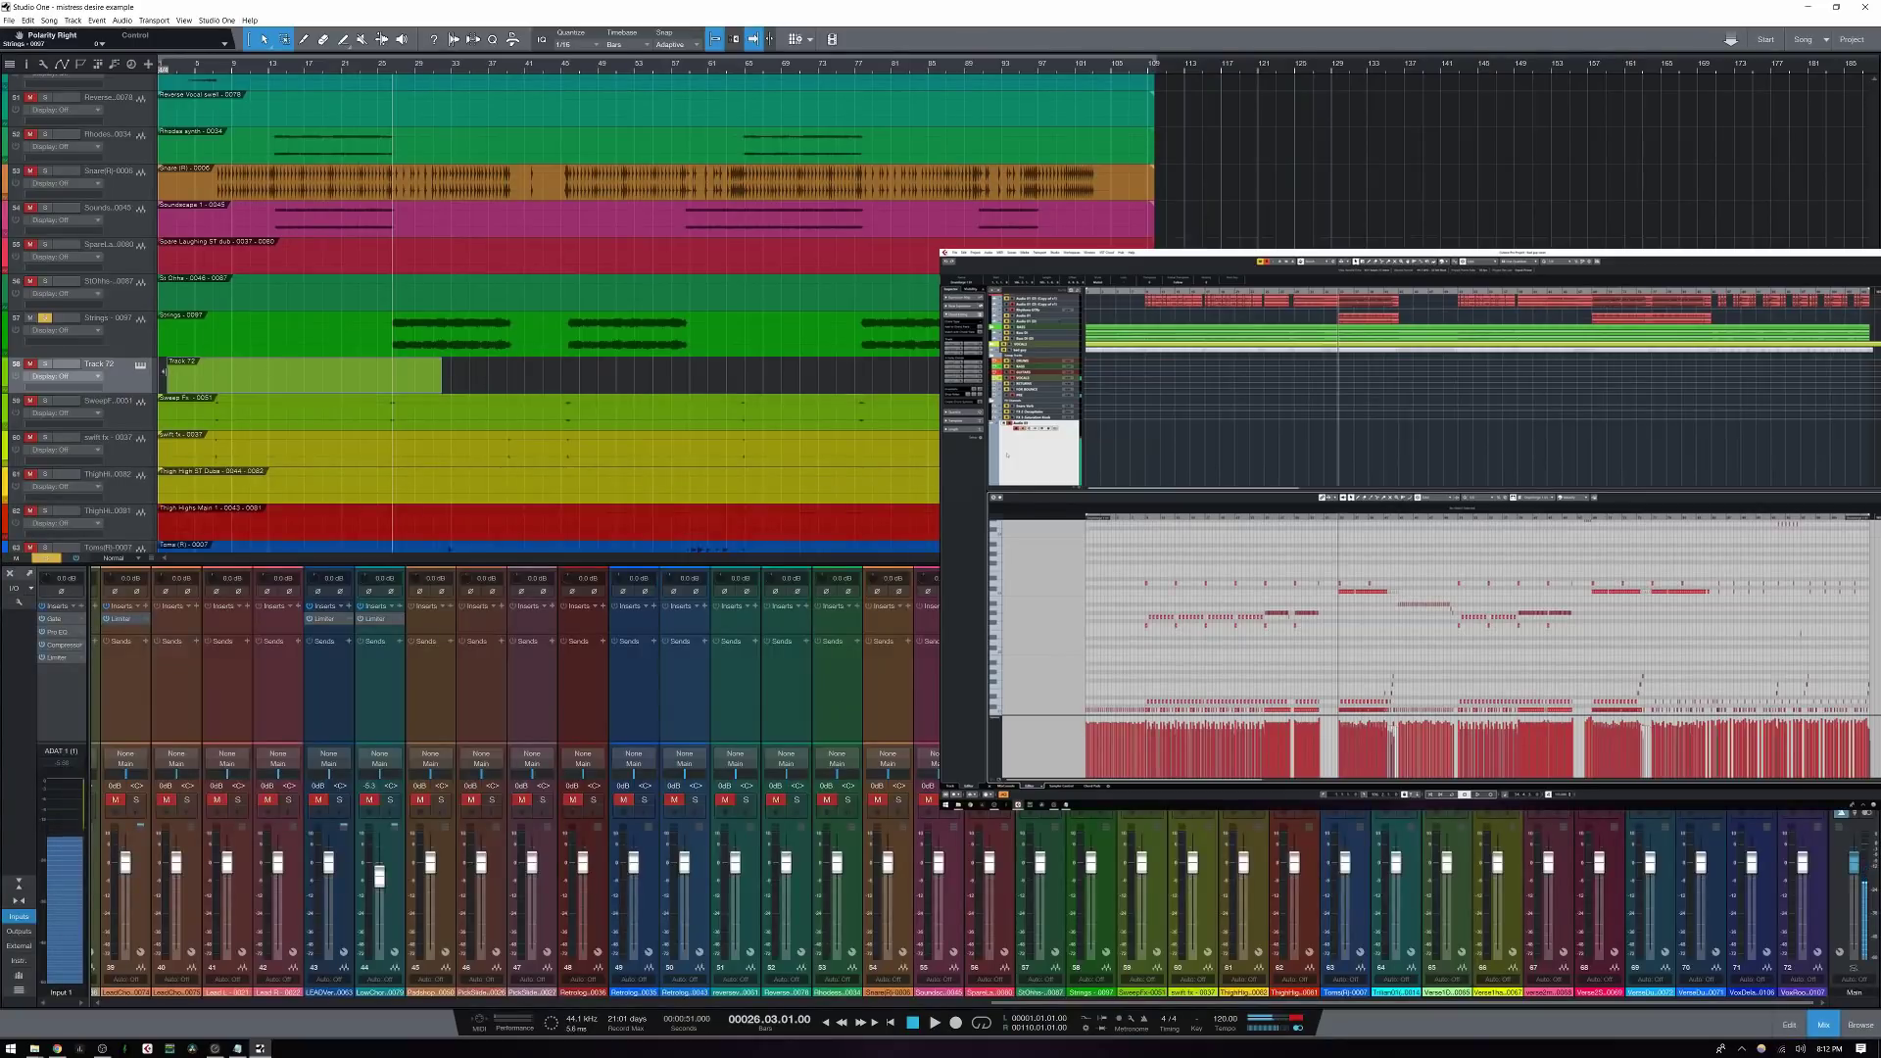
right_click(140, 375)
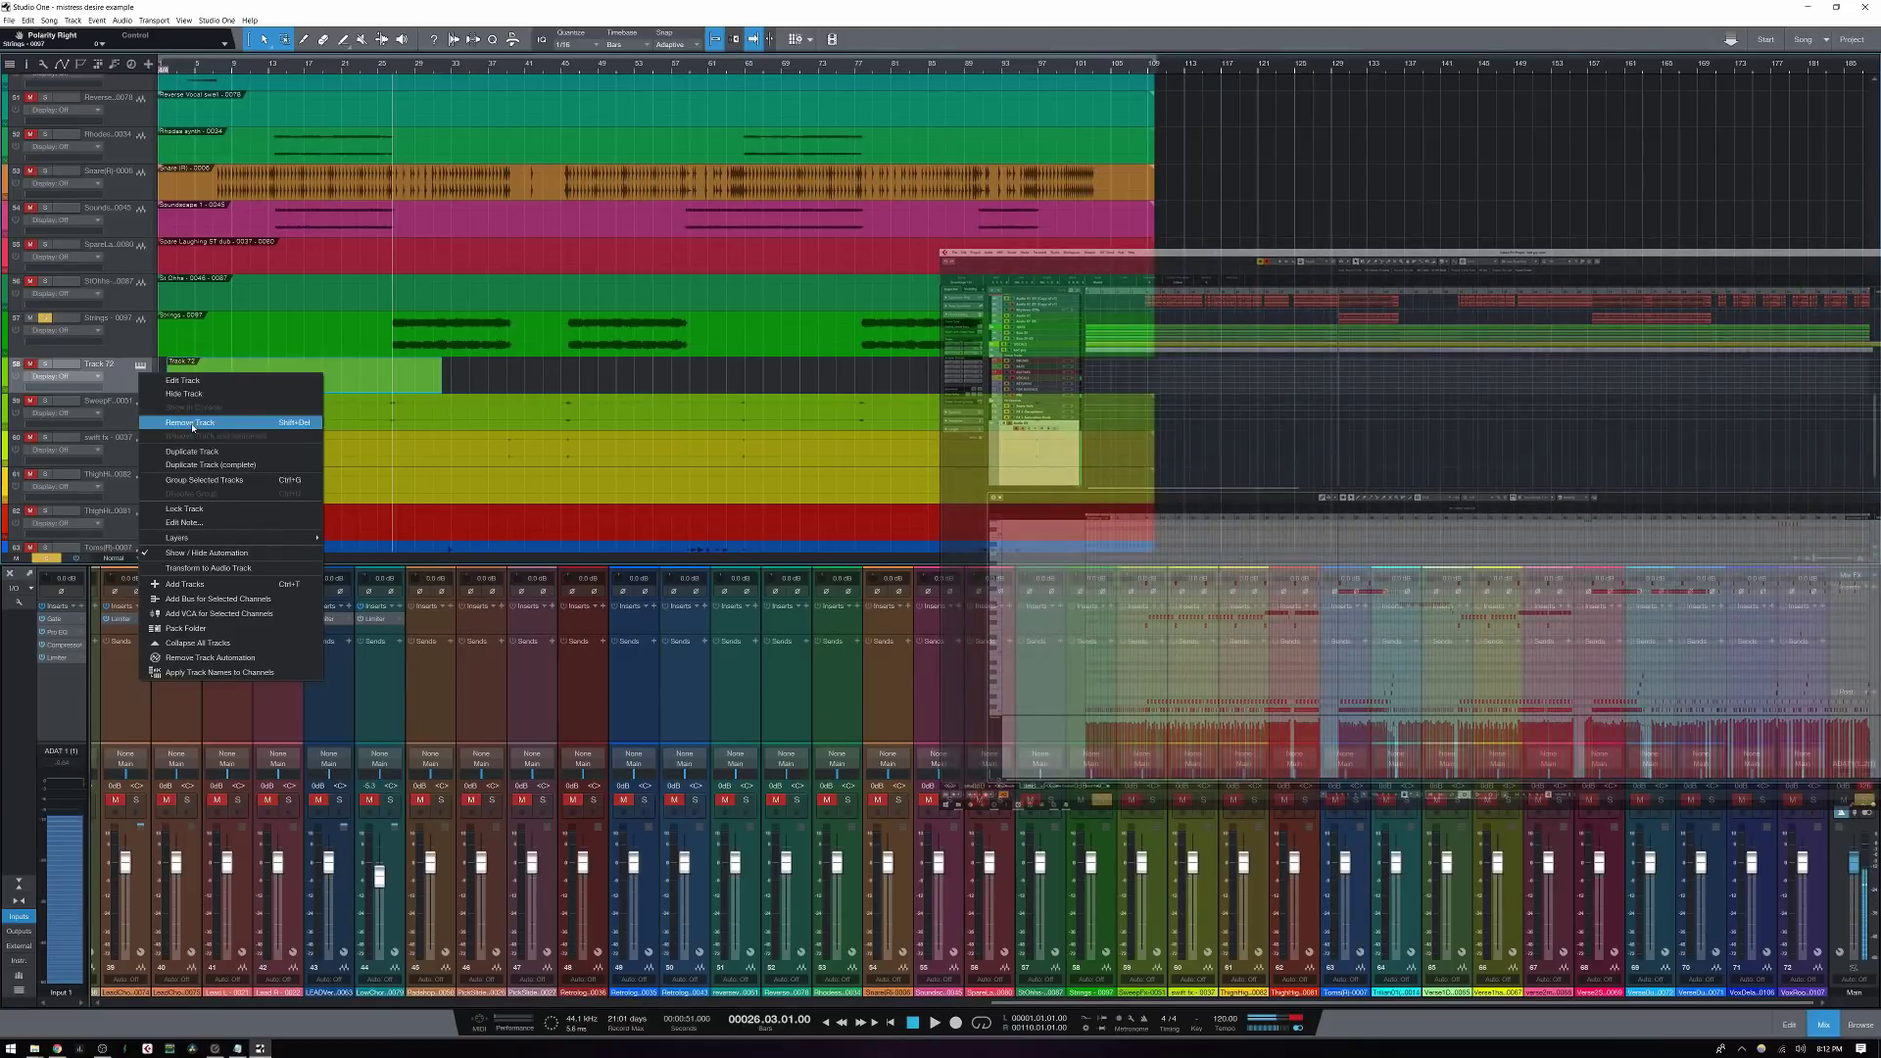
left_click(192, 423)
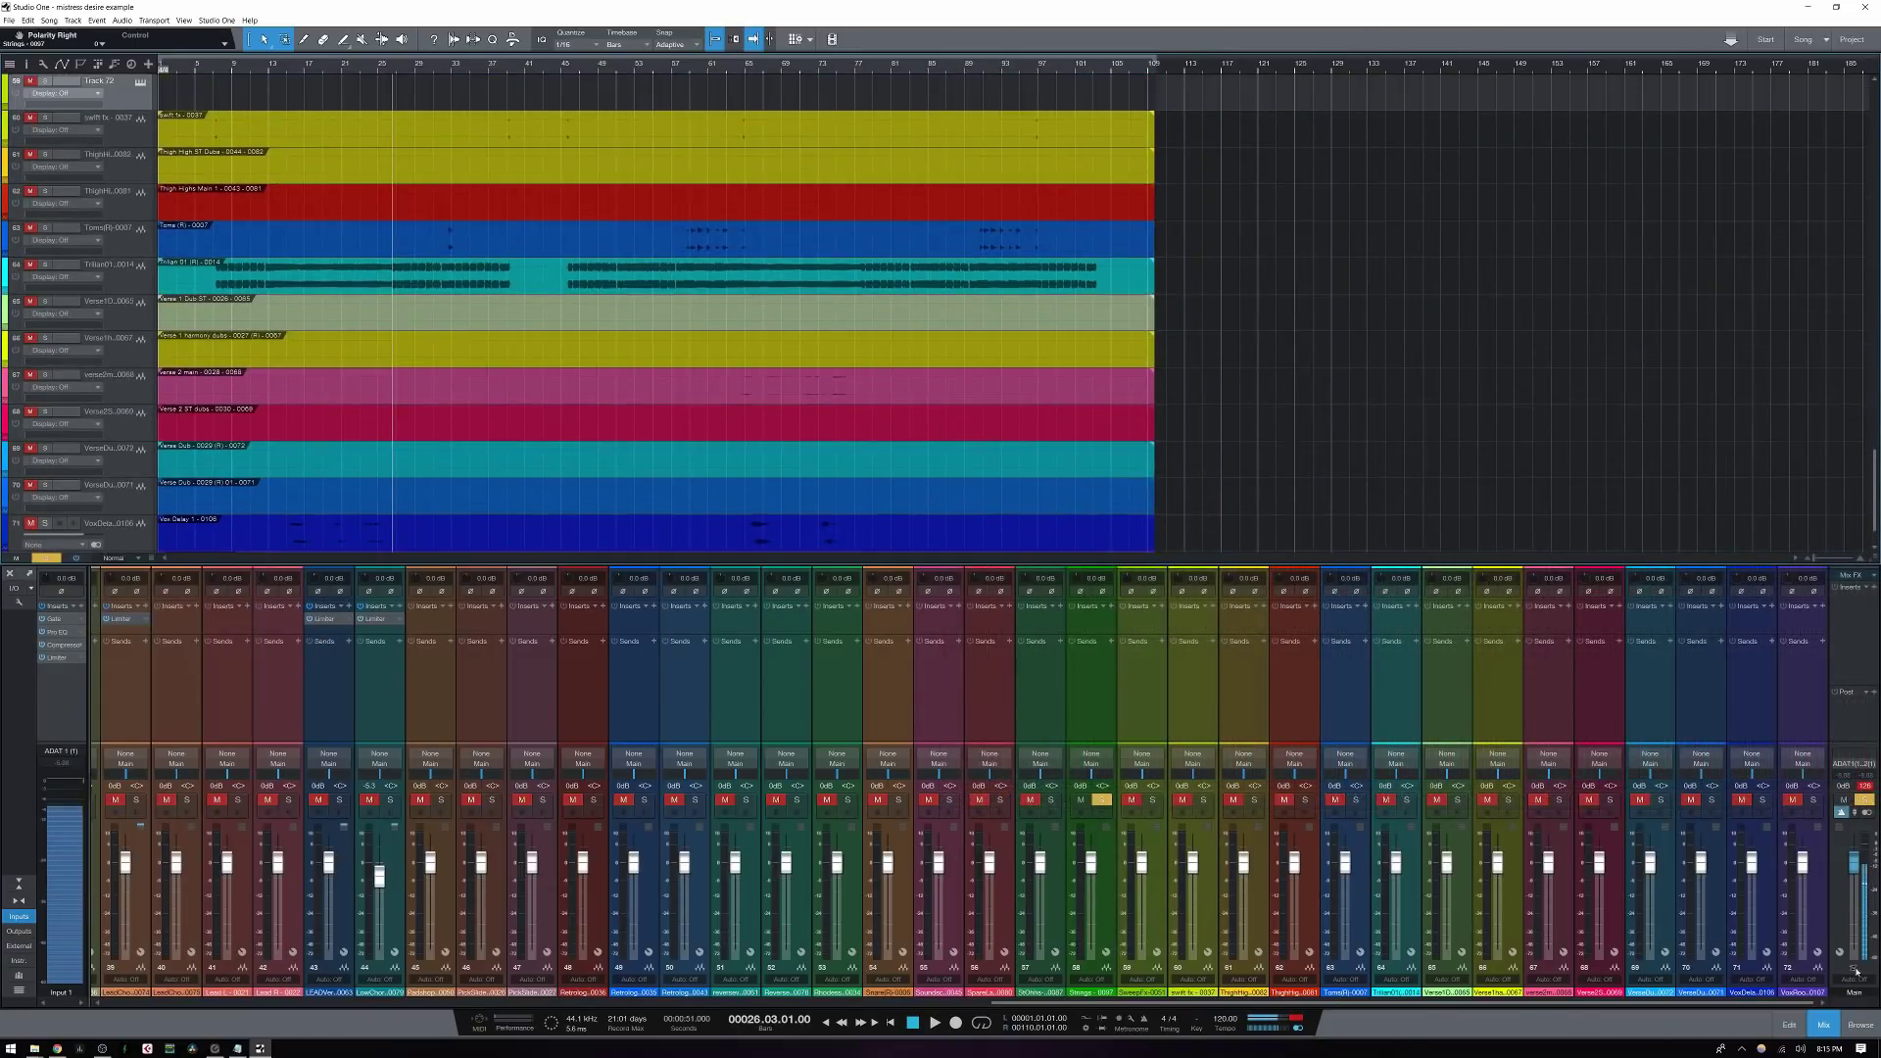
Load the Mai Tai synth from the browser's instruments onto the empty instrument track and reposition its window
left_click(1862, 1029)
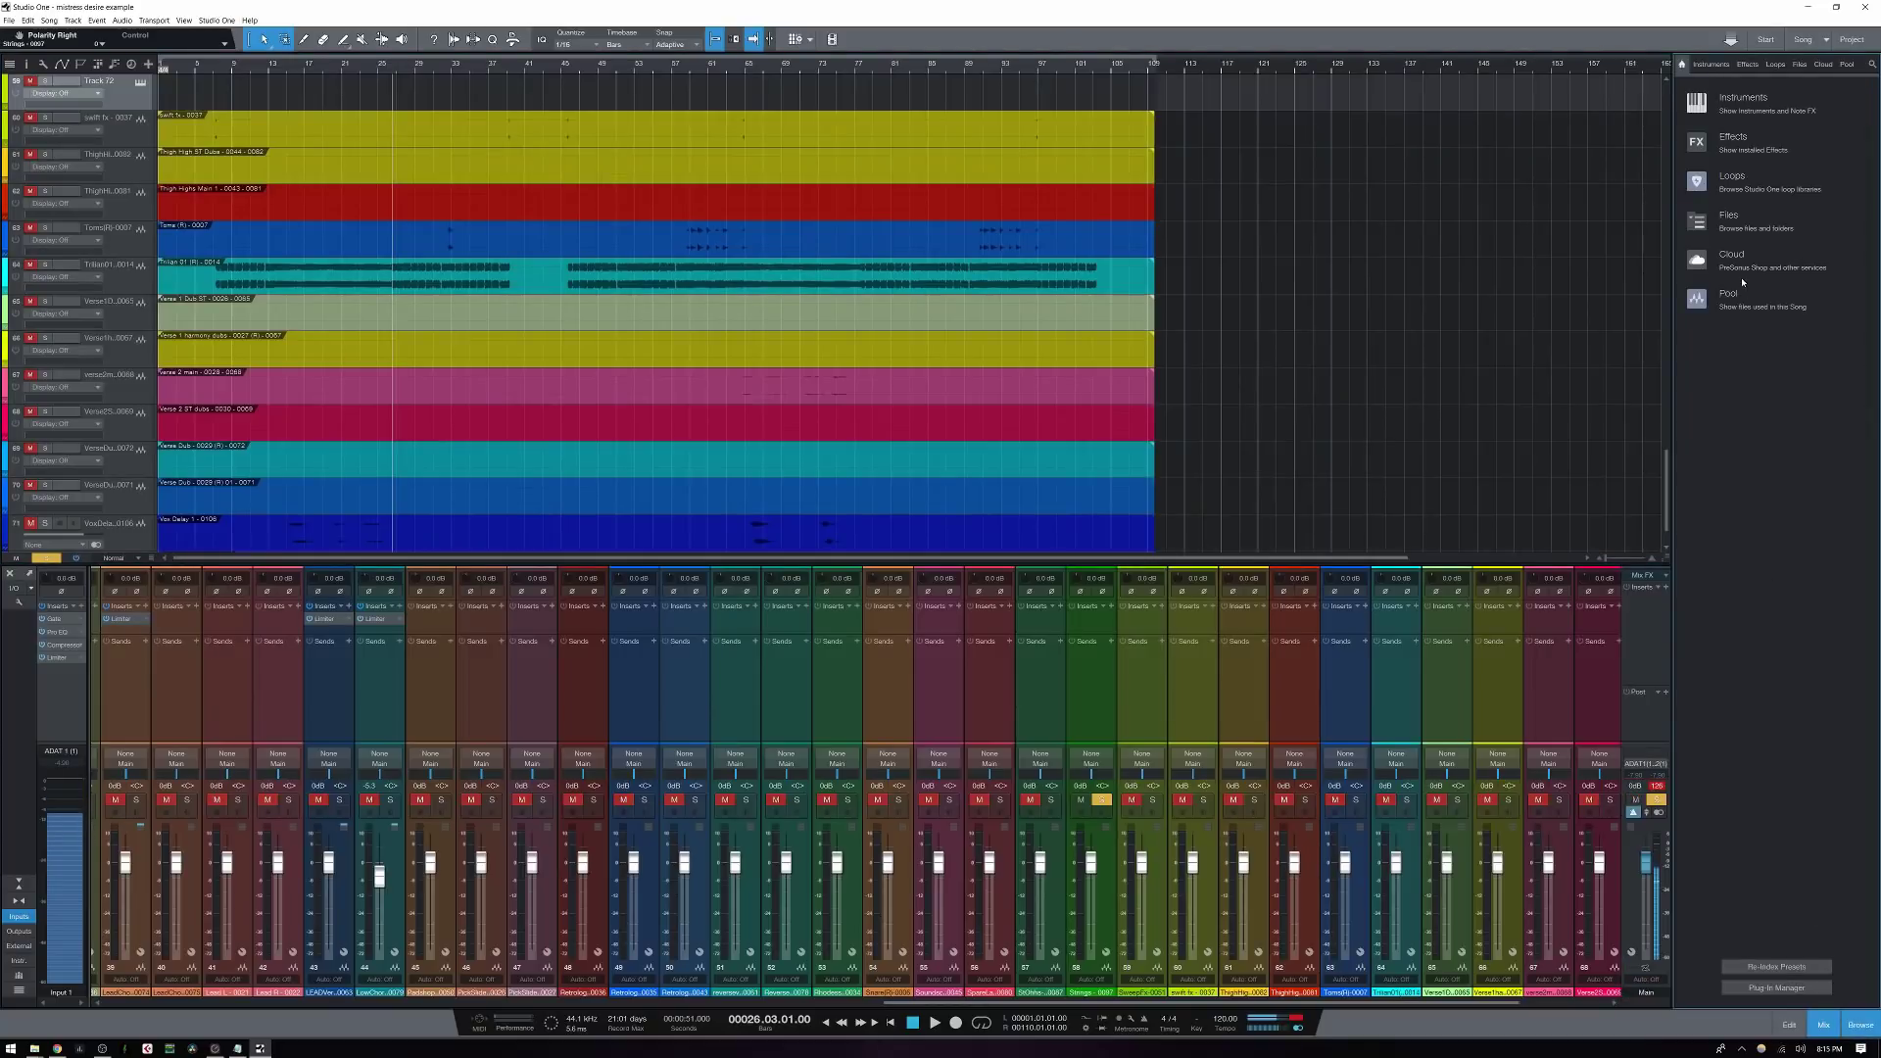
left_click(1741, 103)
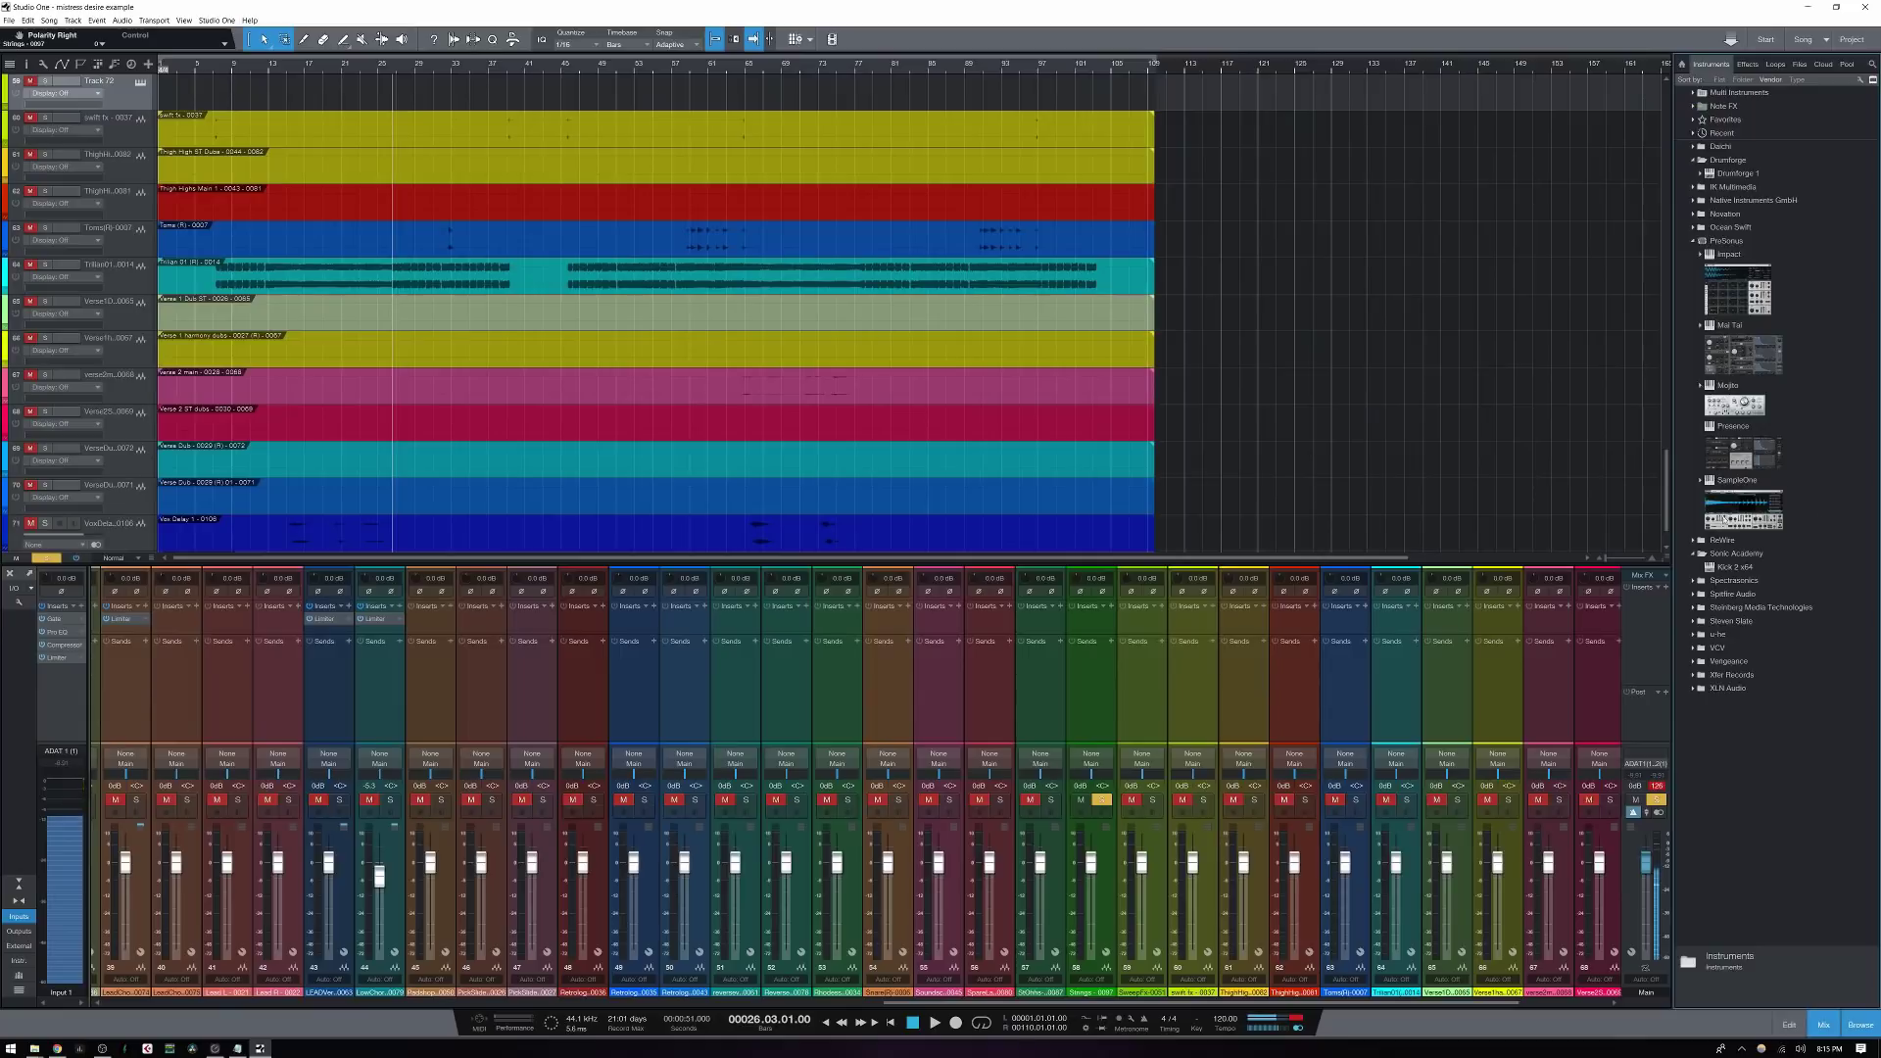
left_click_drag(1734, 353, 123, 90)
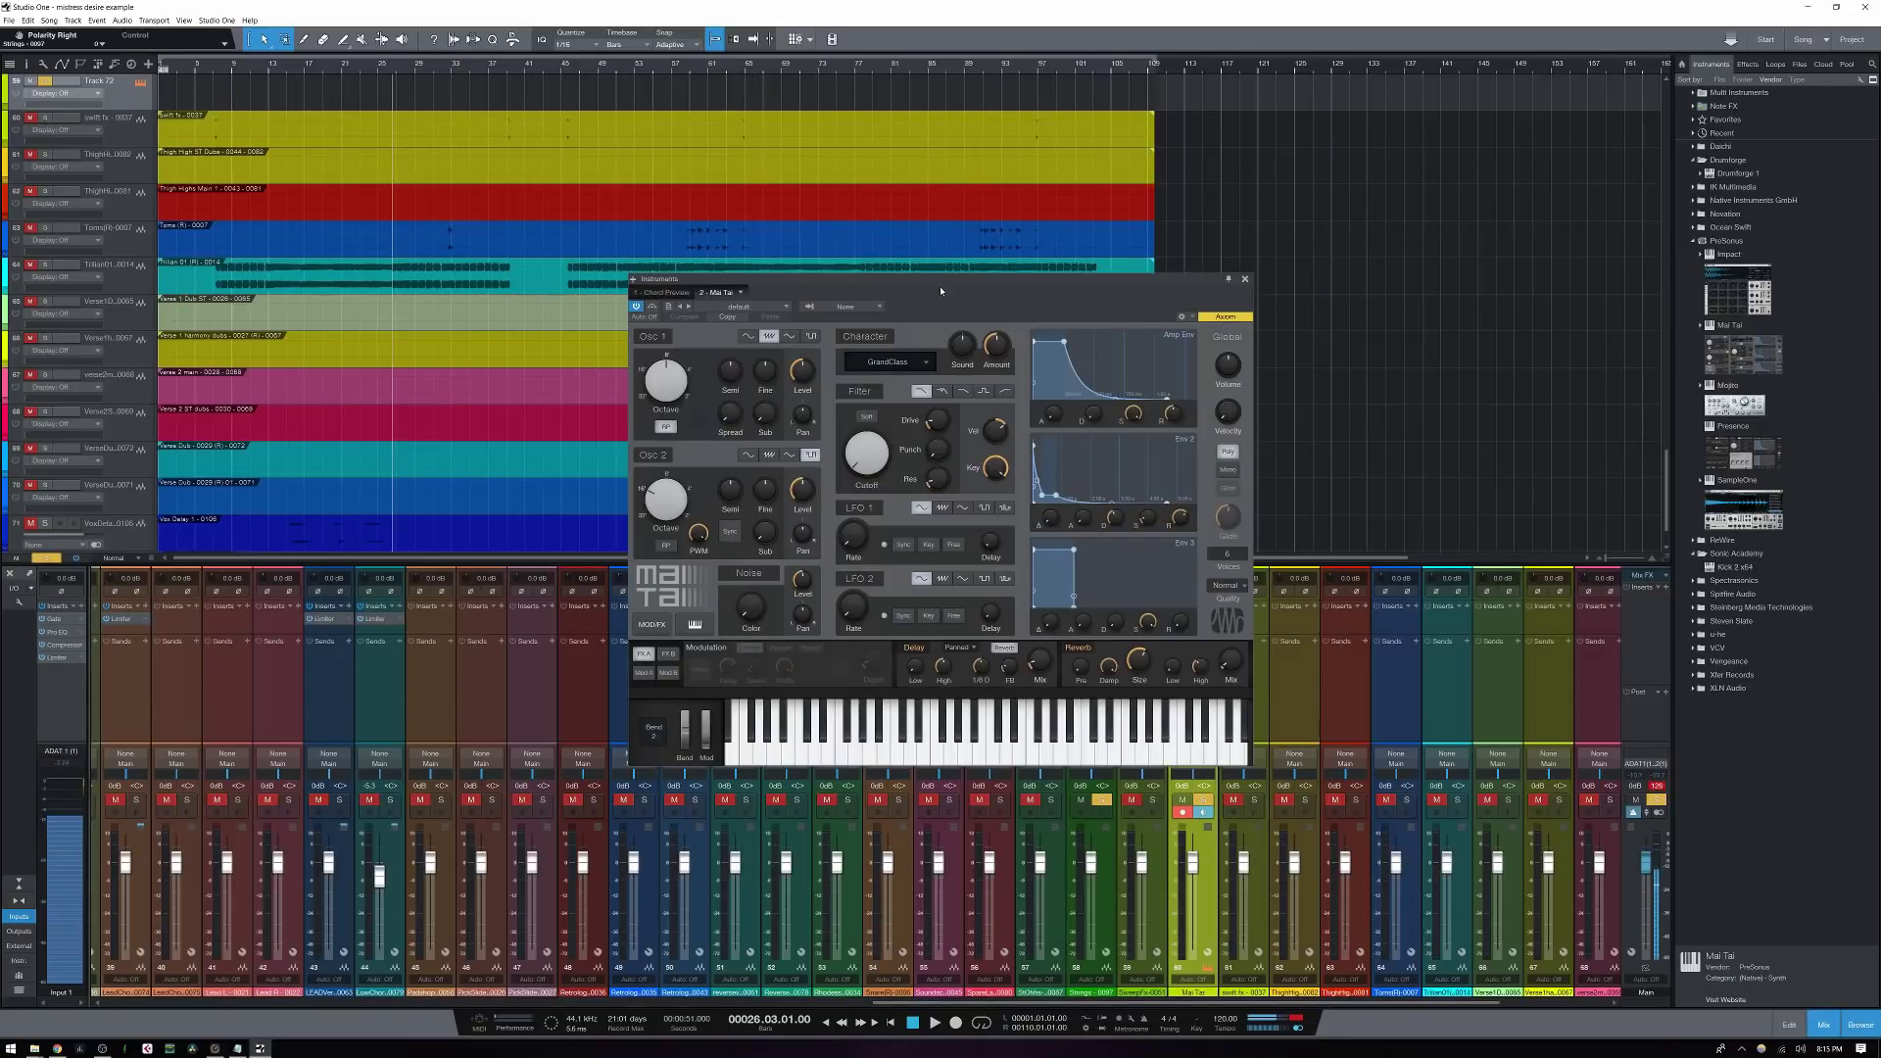
left_click_drag(941, 288, 876, 239)
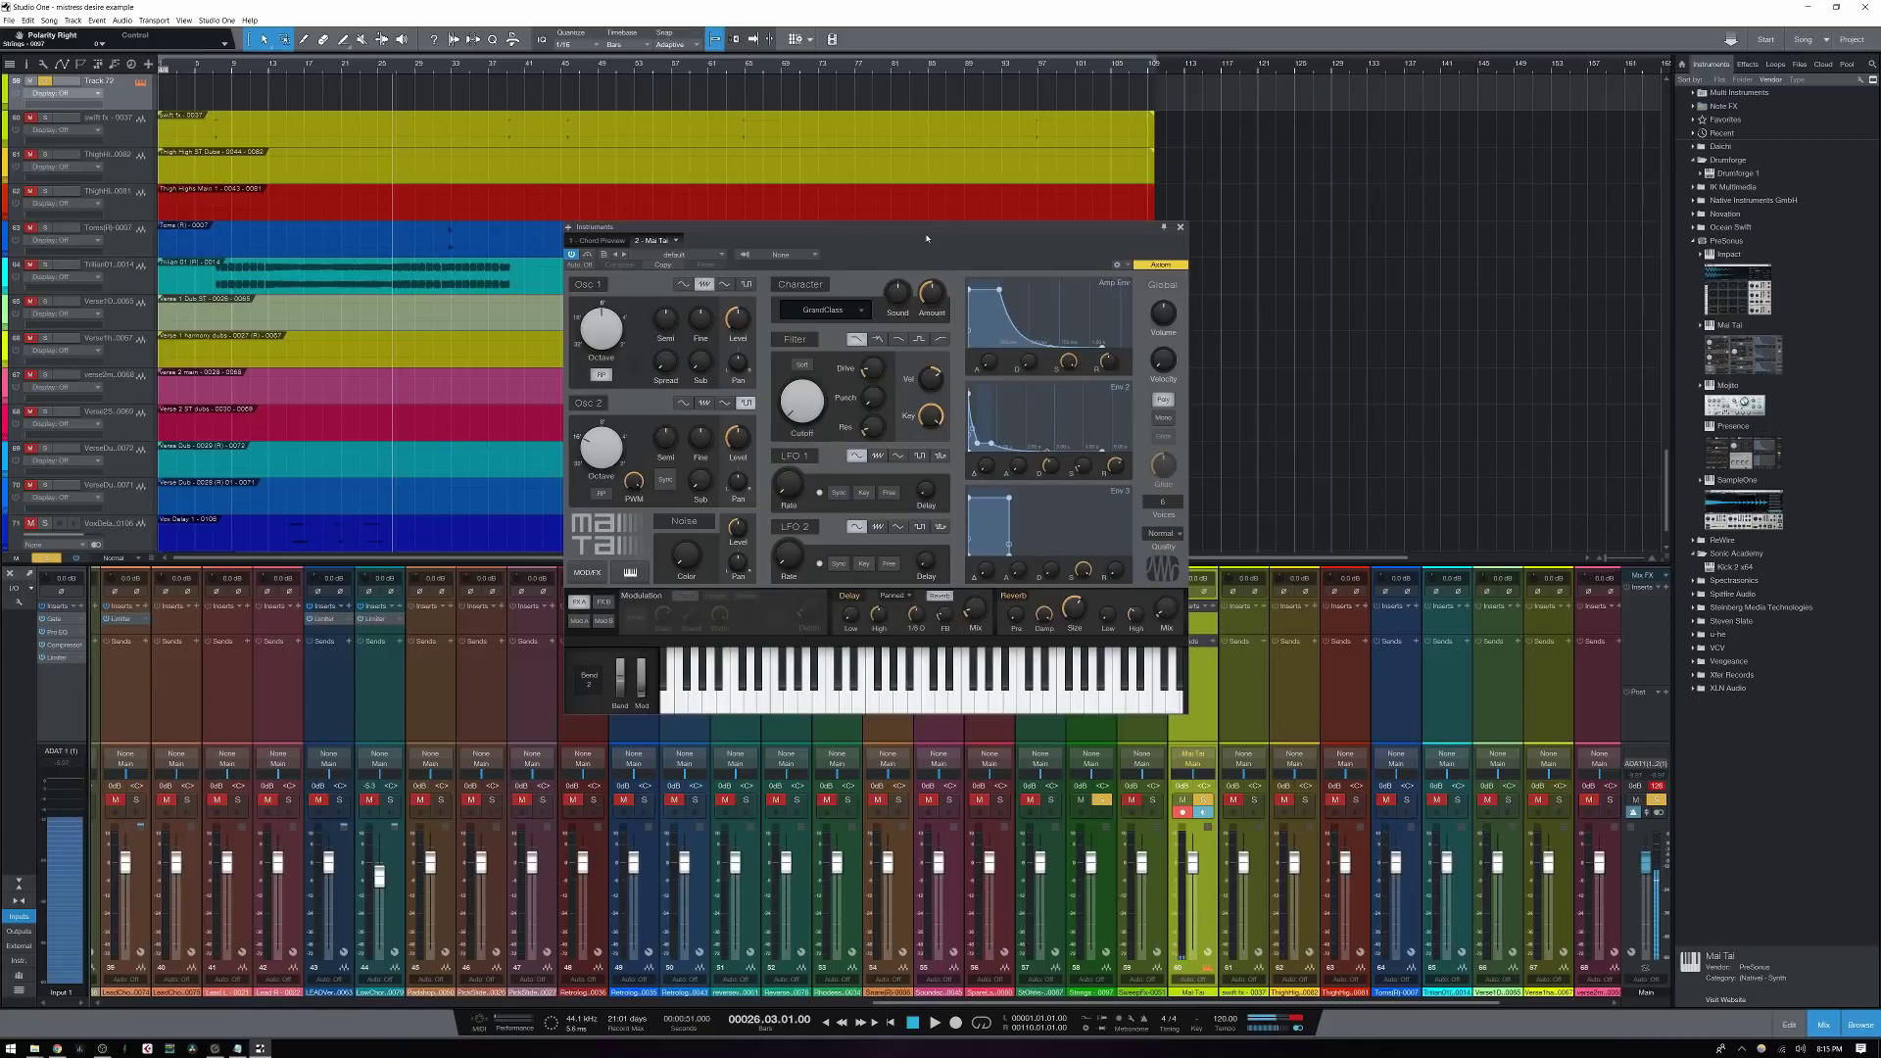
Move the Mai Tai window aside and remove only the synth's instrument track, keeping the instrument itself loaded
left_click_drag(927, 239, 919, 175)
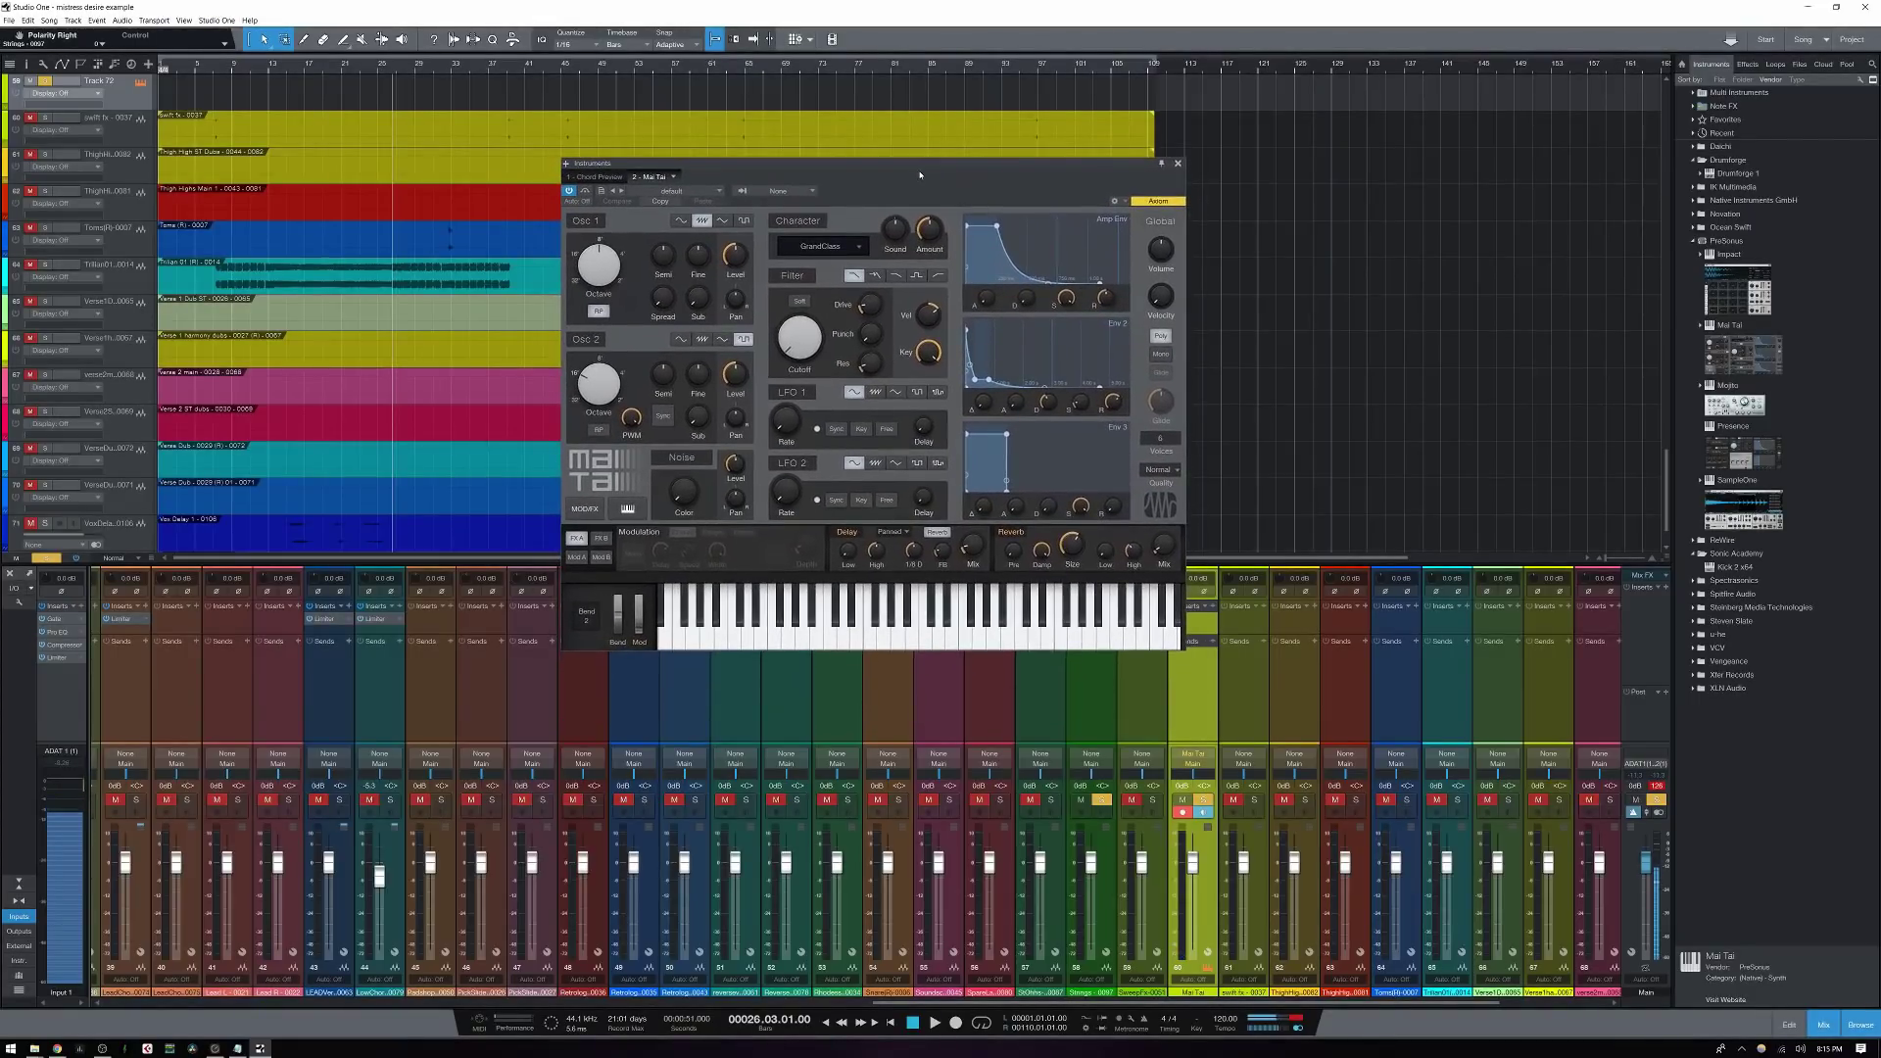
right_click(117, 99)
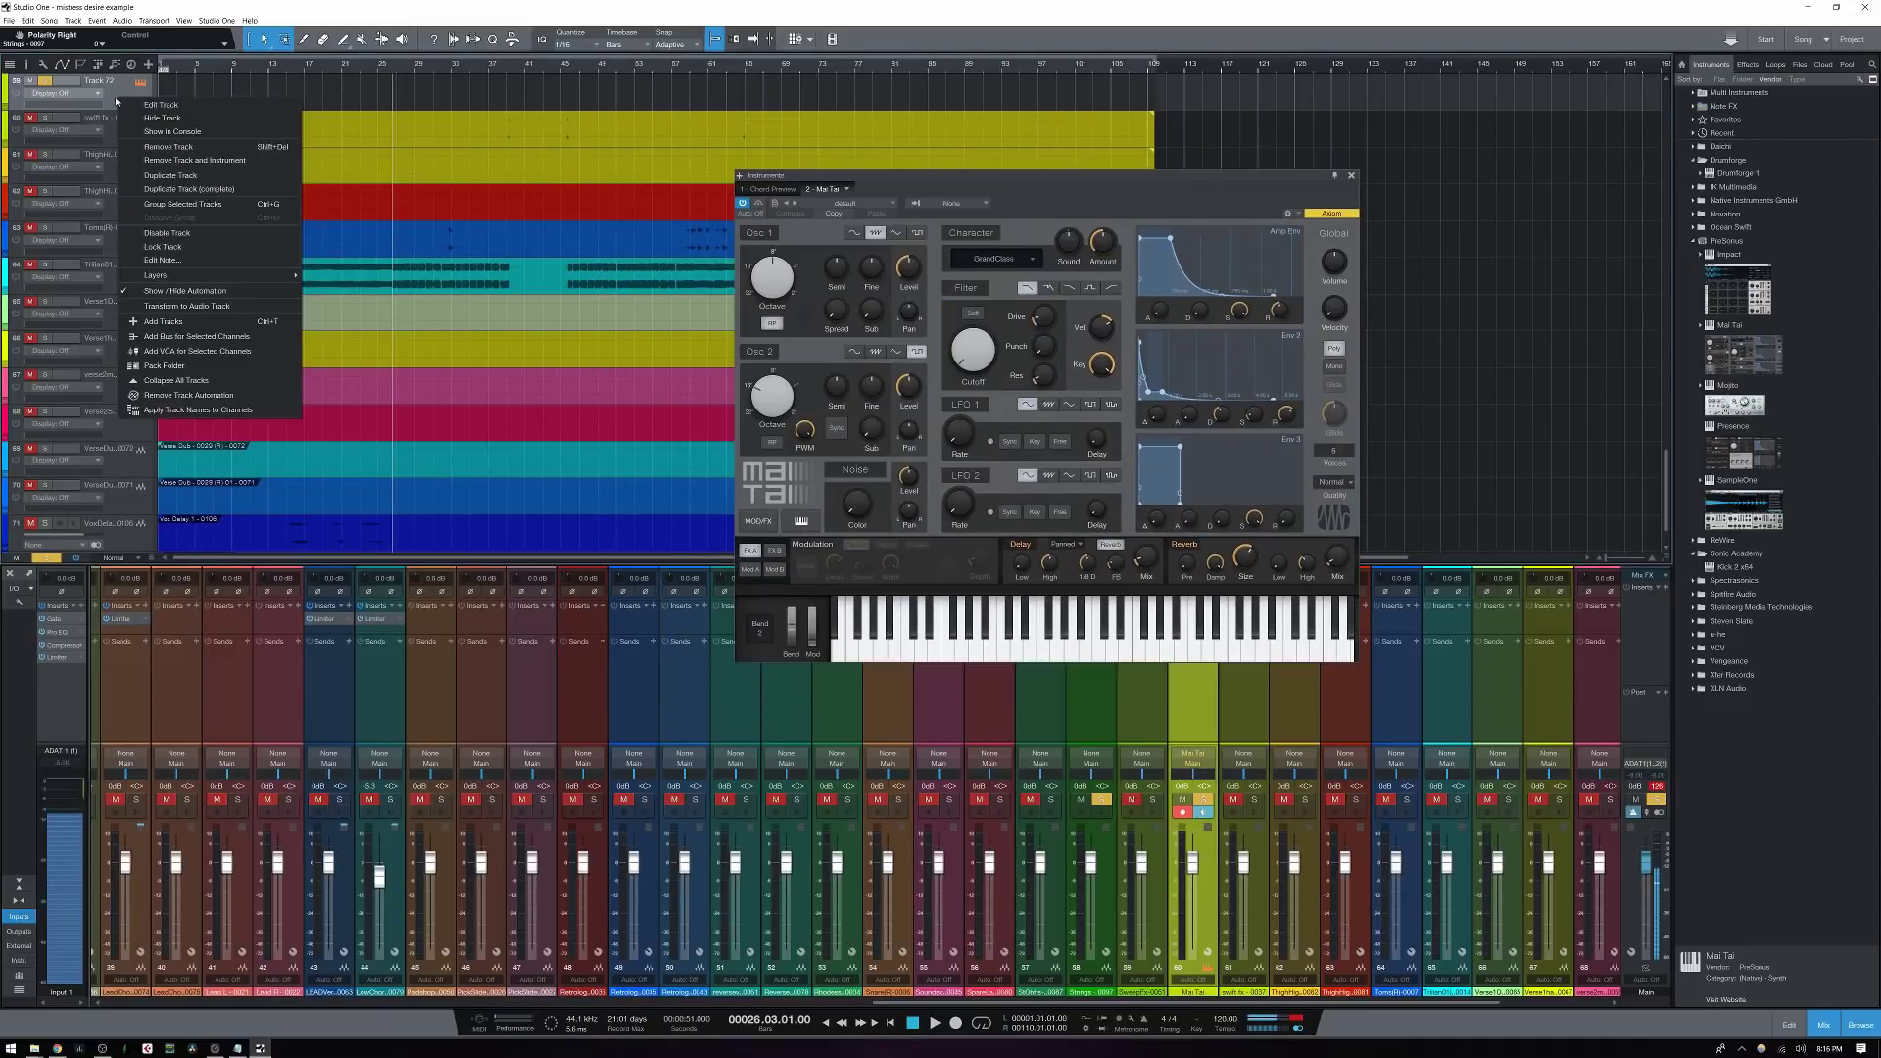
left_click(226, 147)
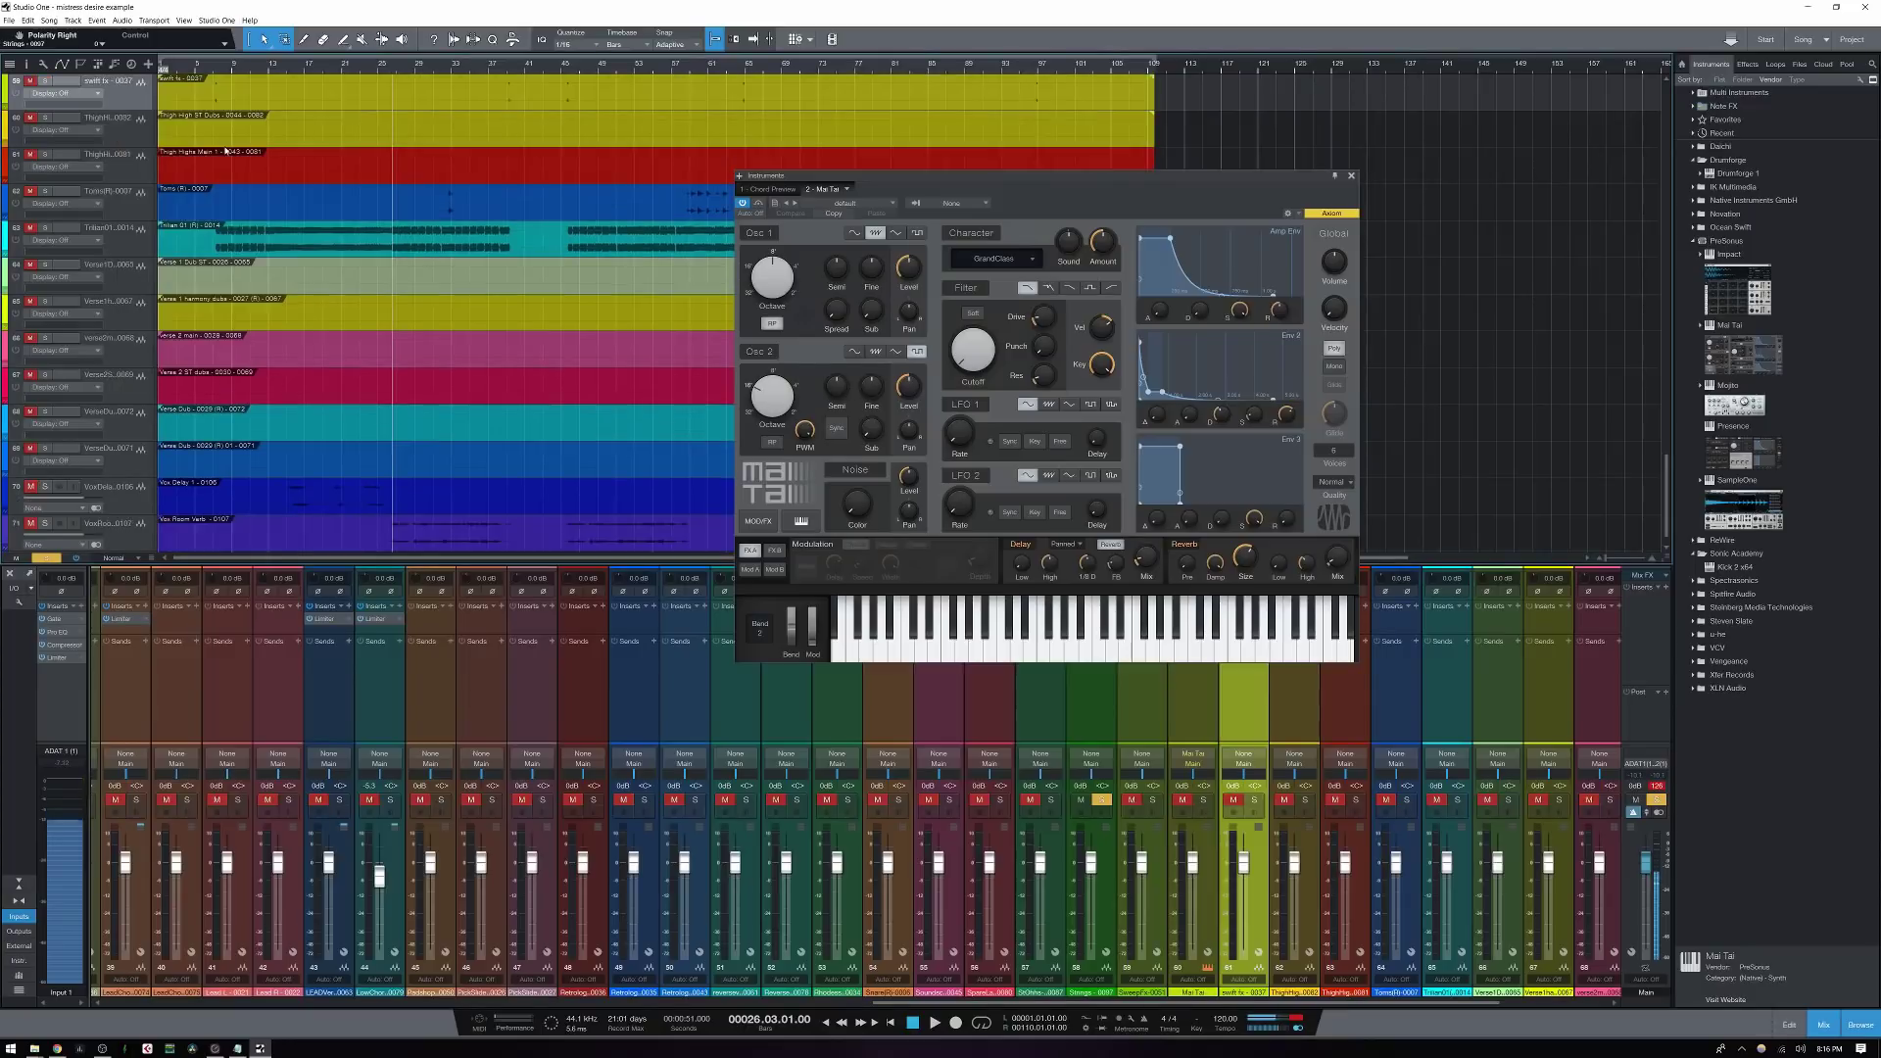
Show the console's instrument list and remove both Chord Preview and Mai Tai from it
left_click(17, 962)
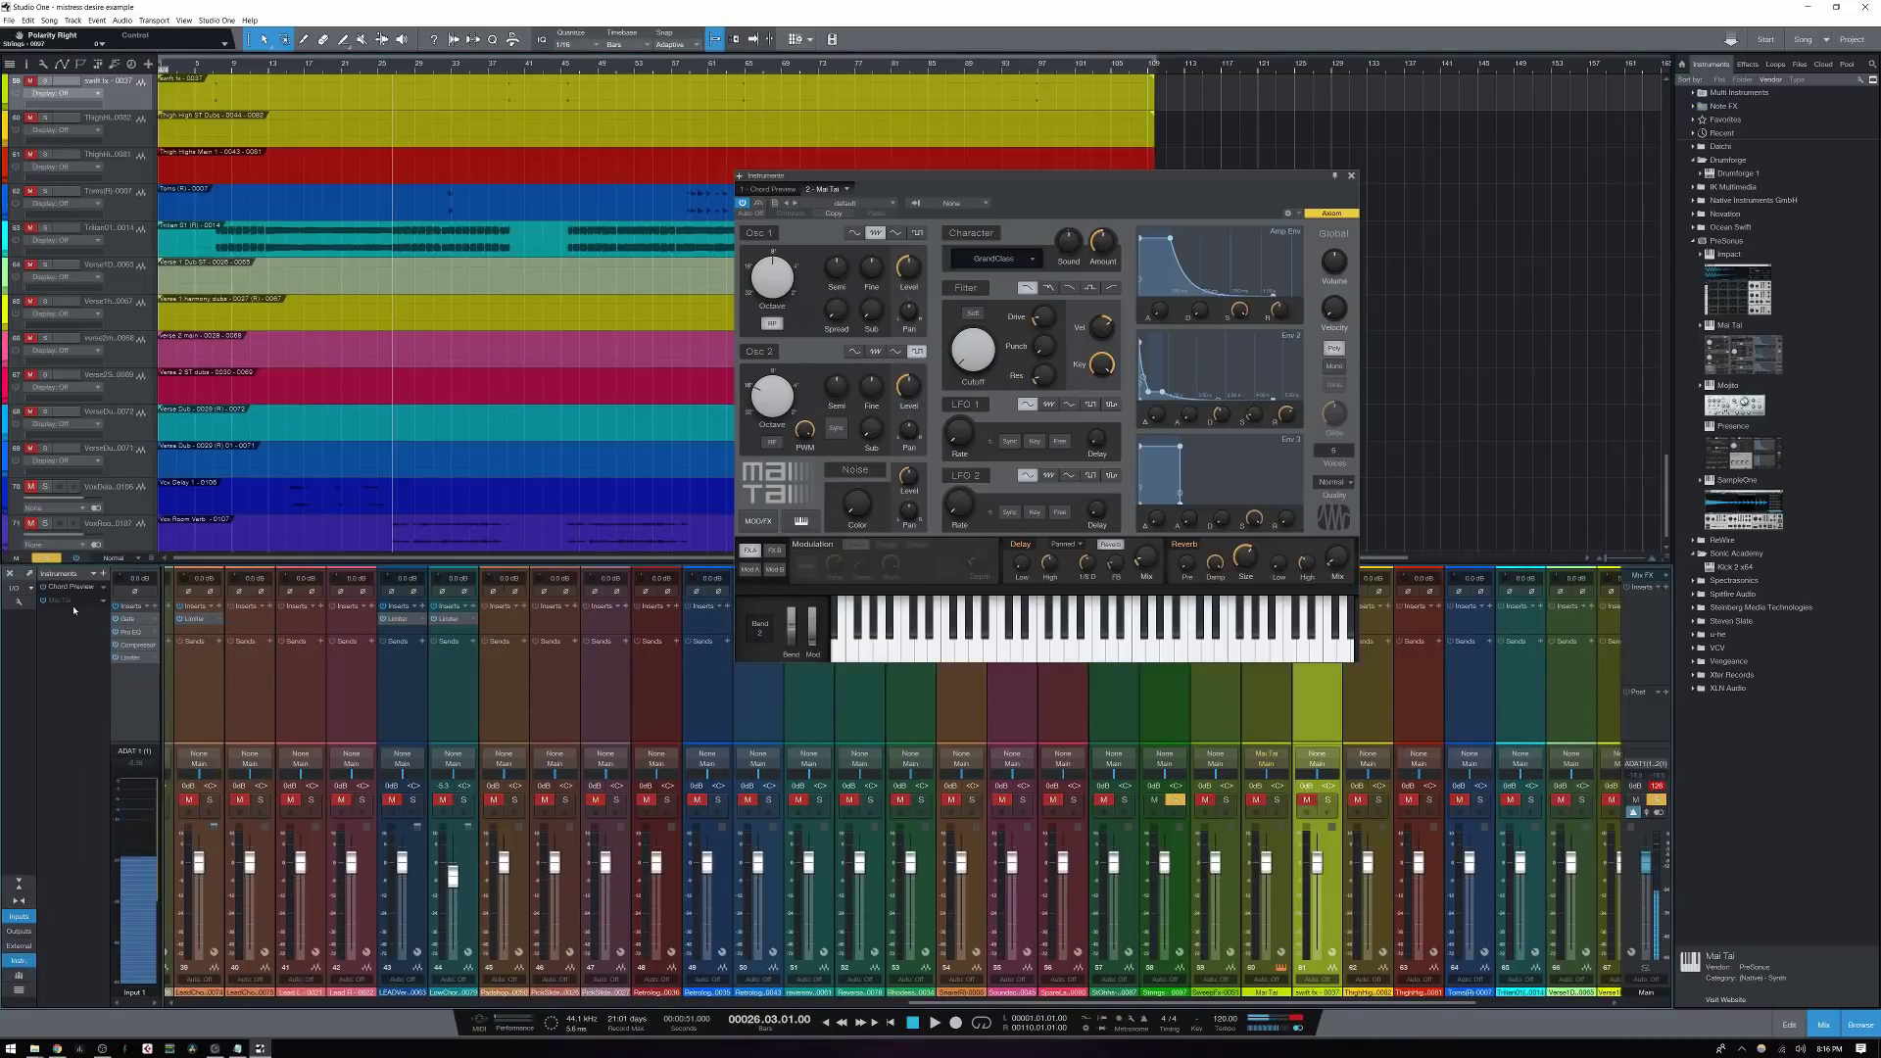
left_click(103, 588)
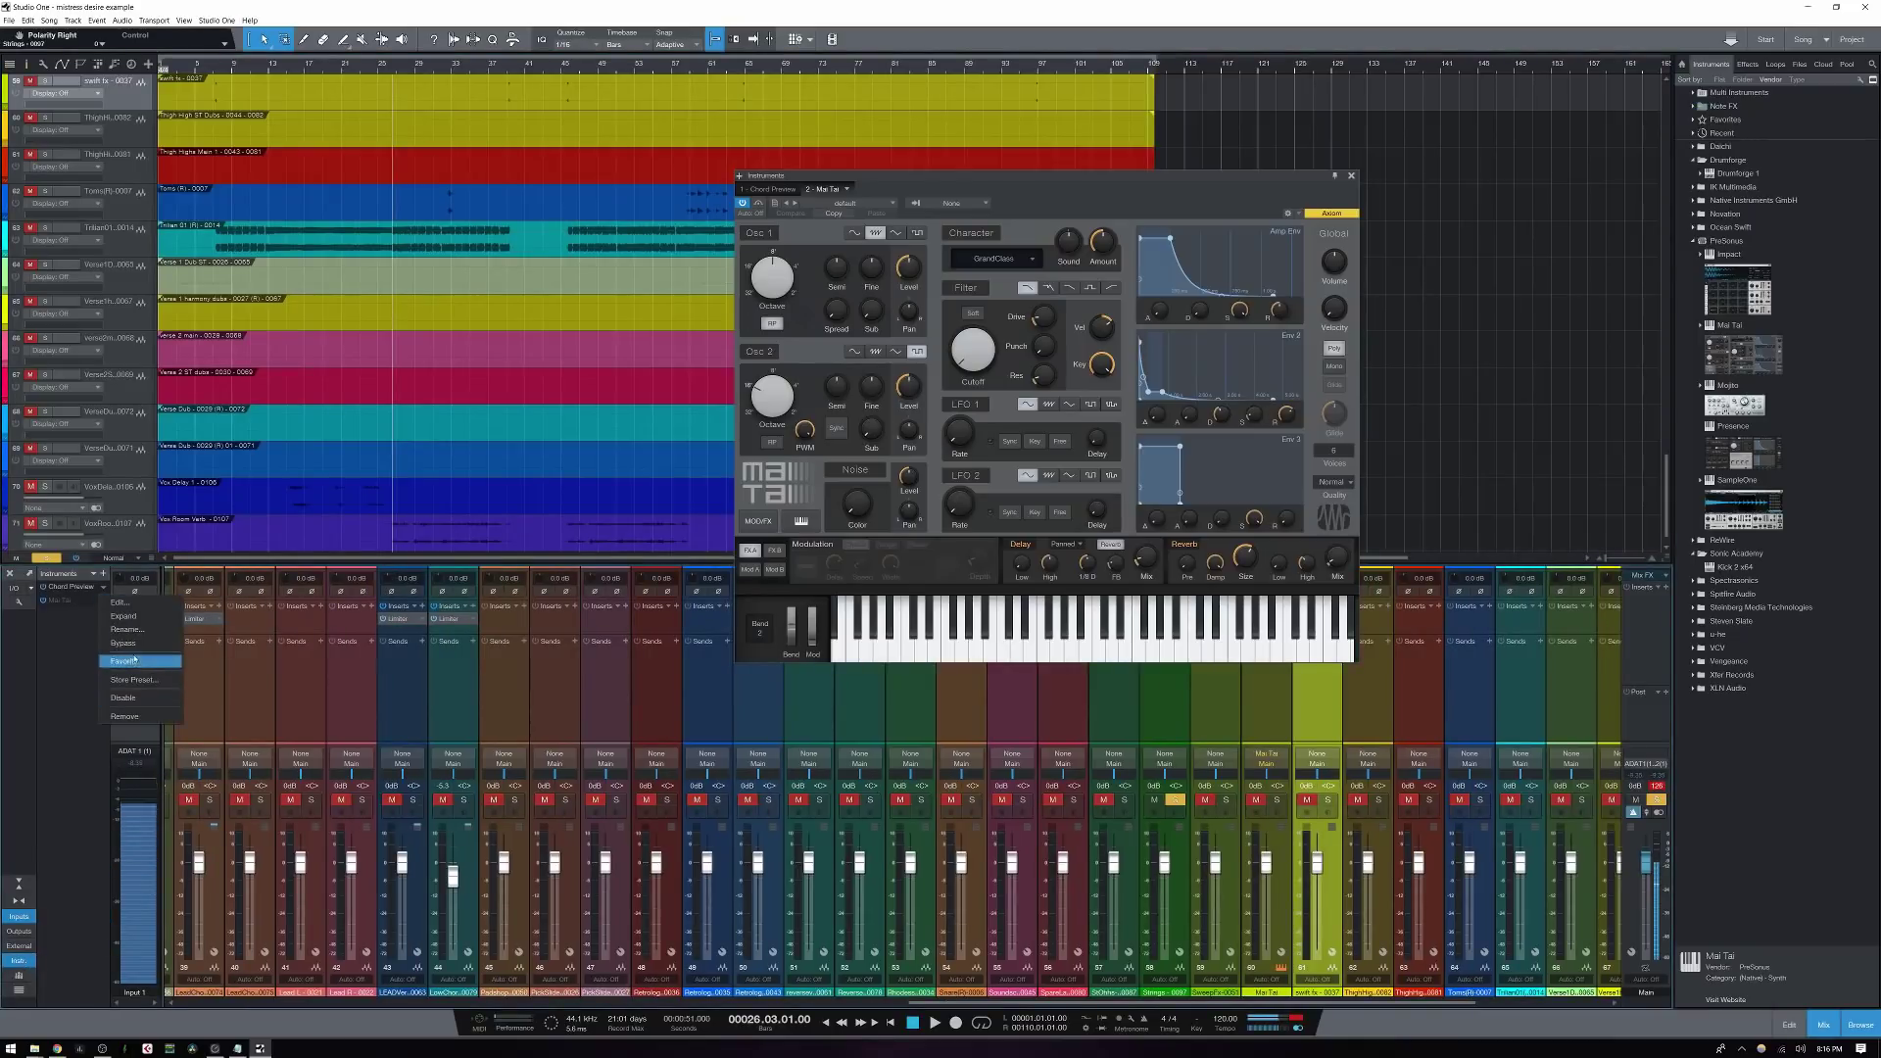
left_click(125, 716)
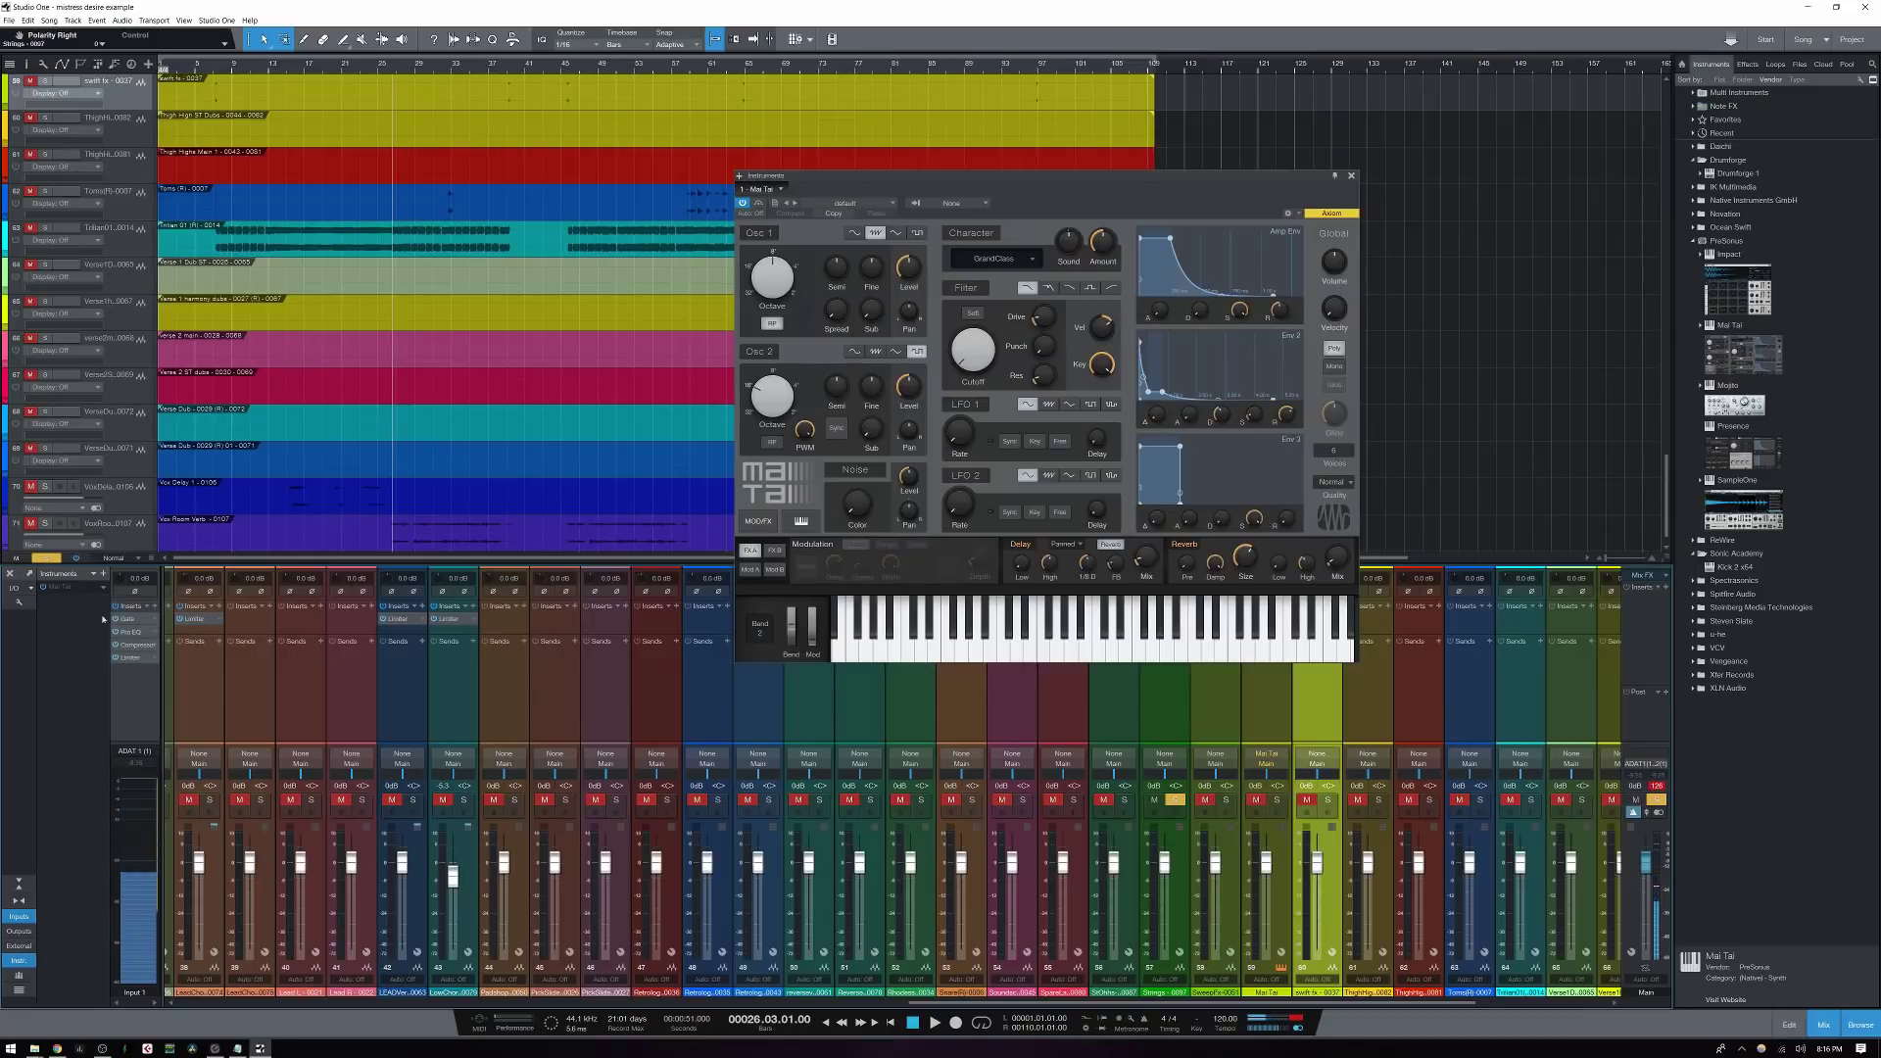
left_click(103, 587)
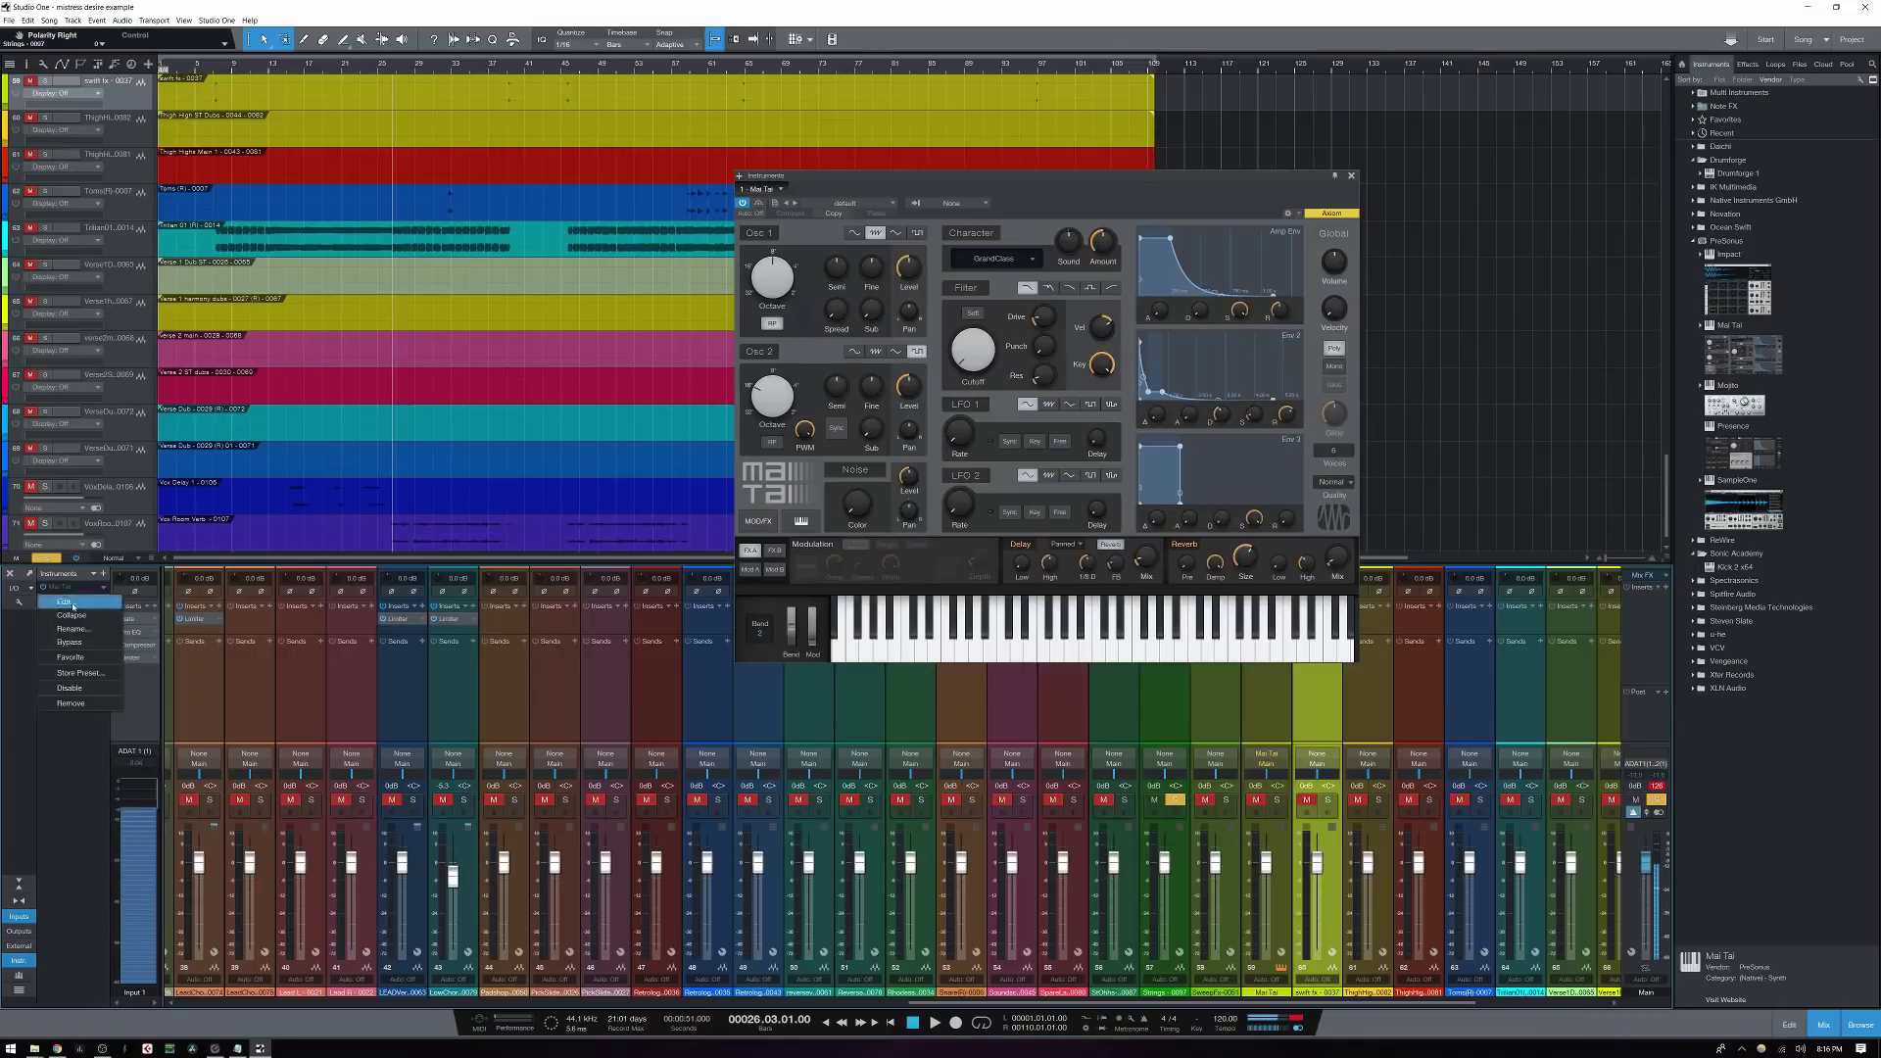
left_click(73, 705)
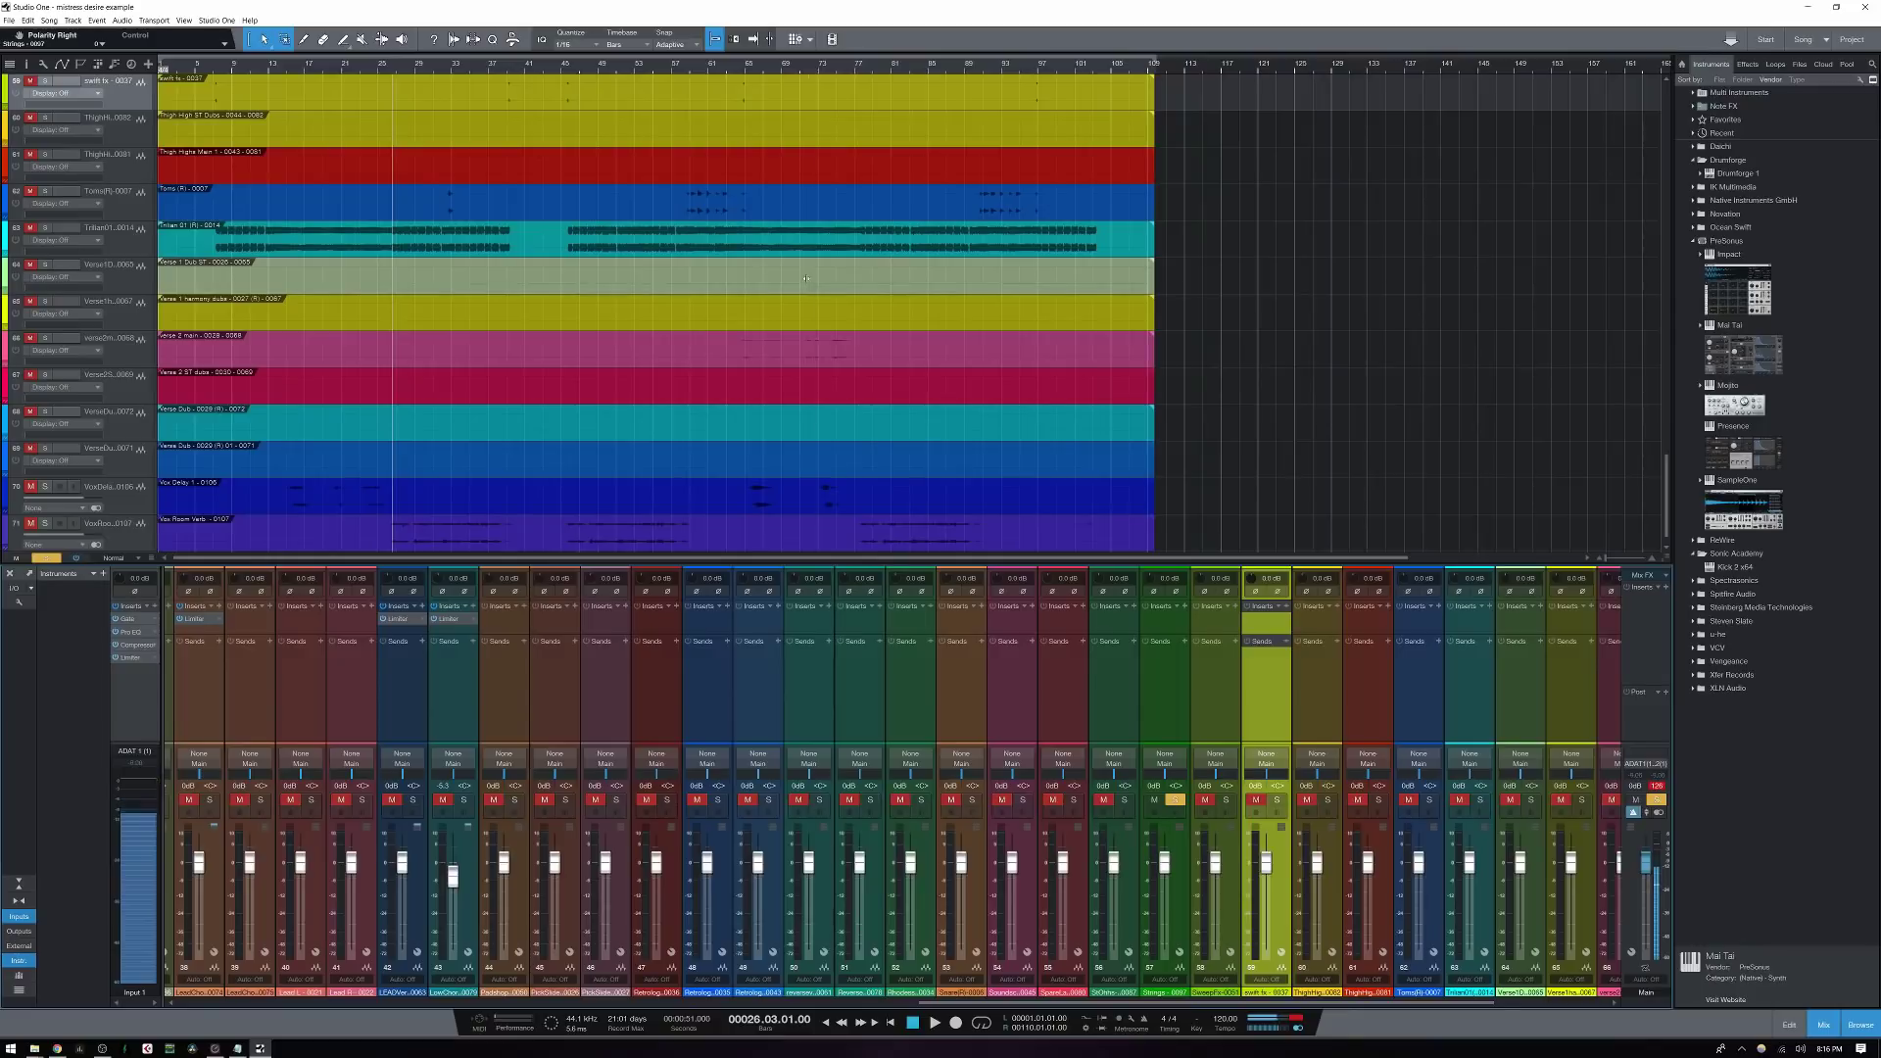
Hide the console and add an instrument track directly below the Thigh High ST Dubs track
key("F3")
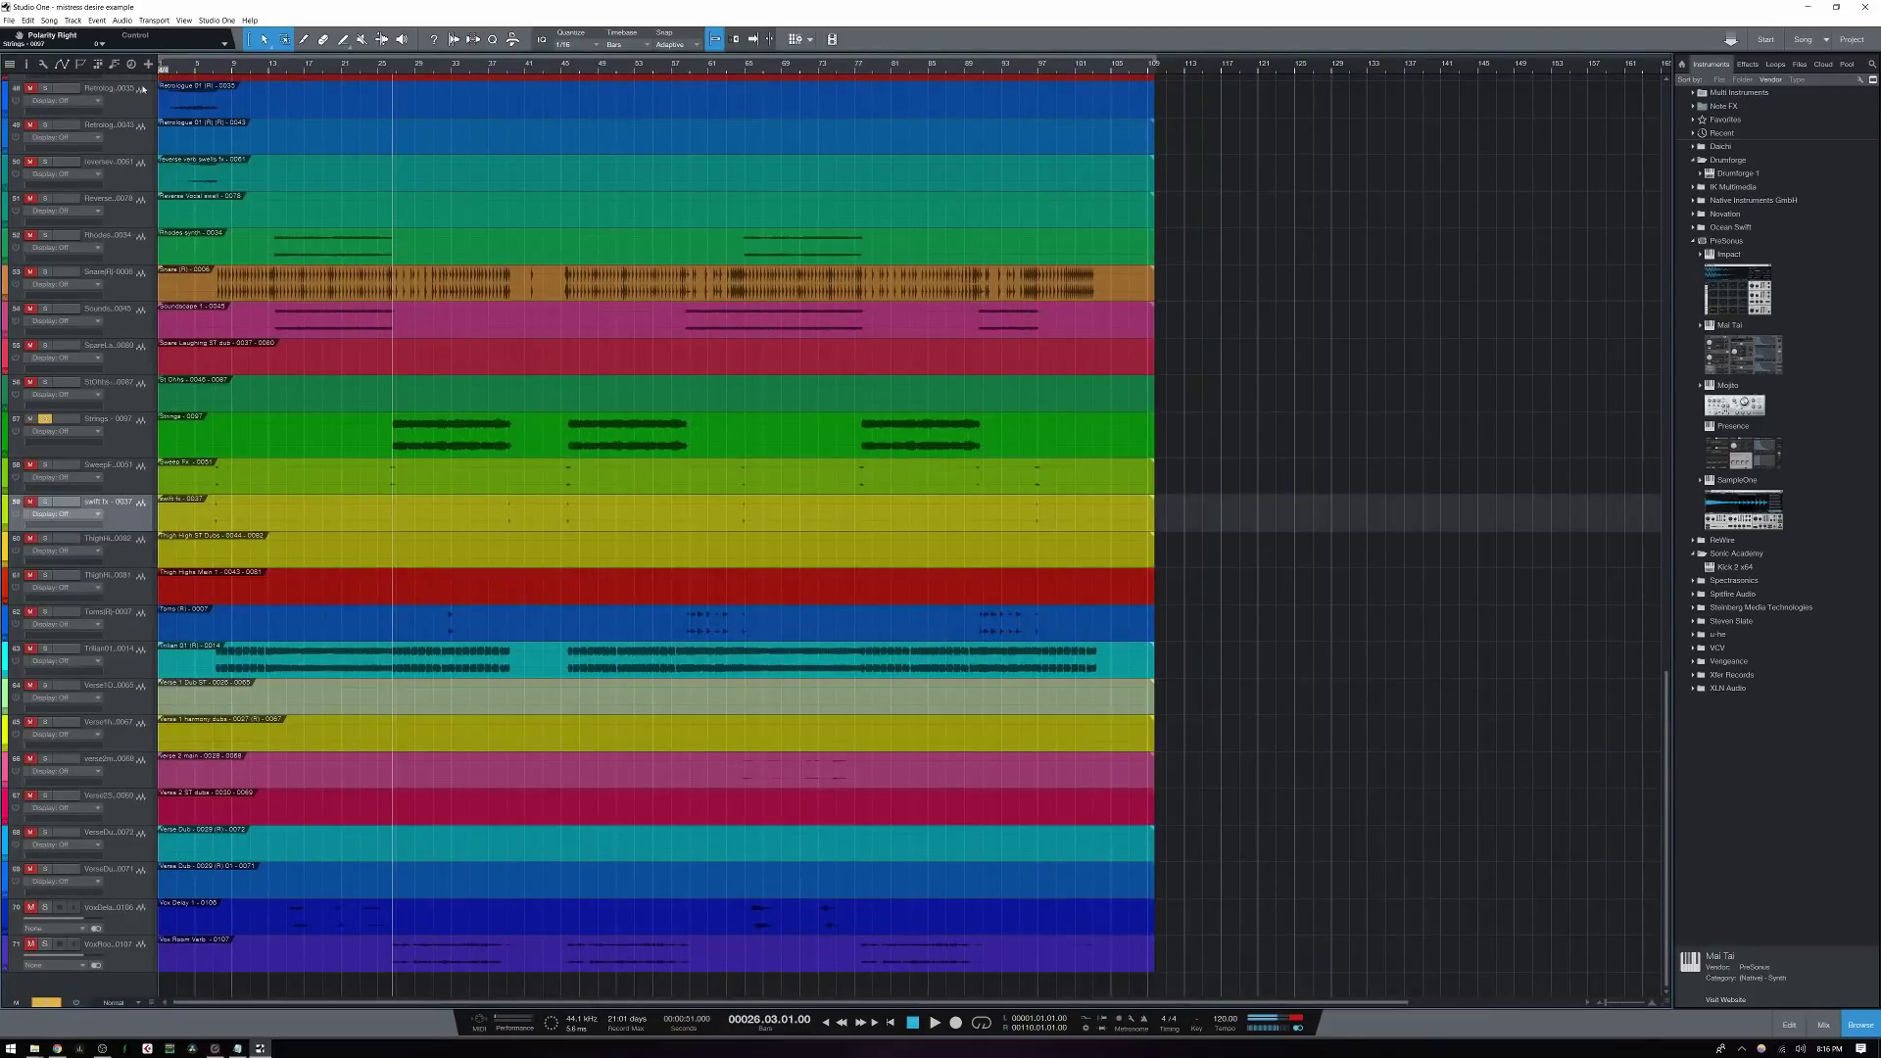
left_click(147, 64)
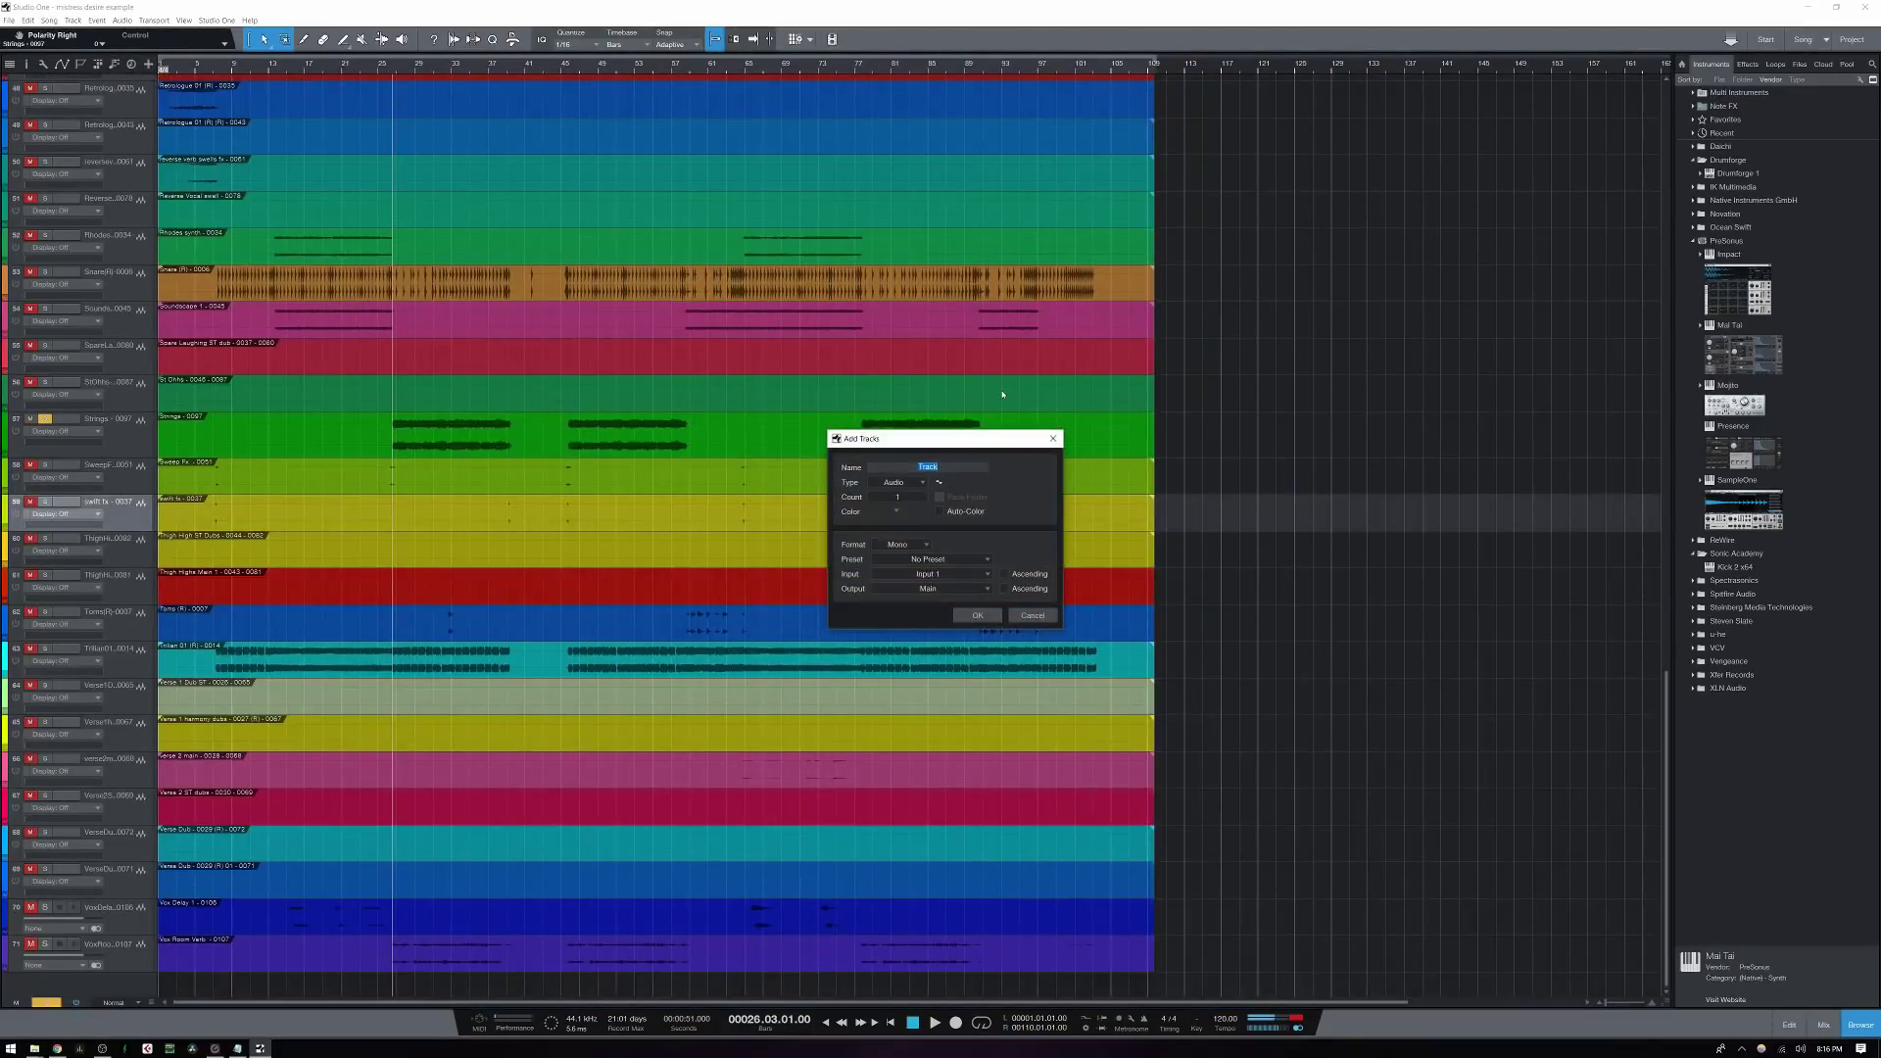
left_click(1032, 615)
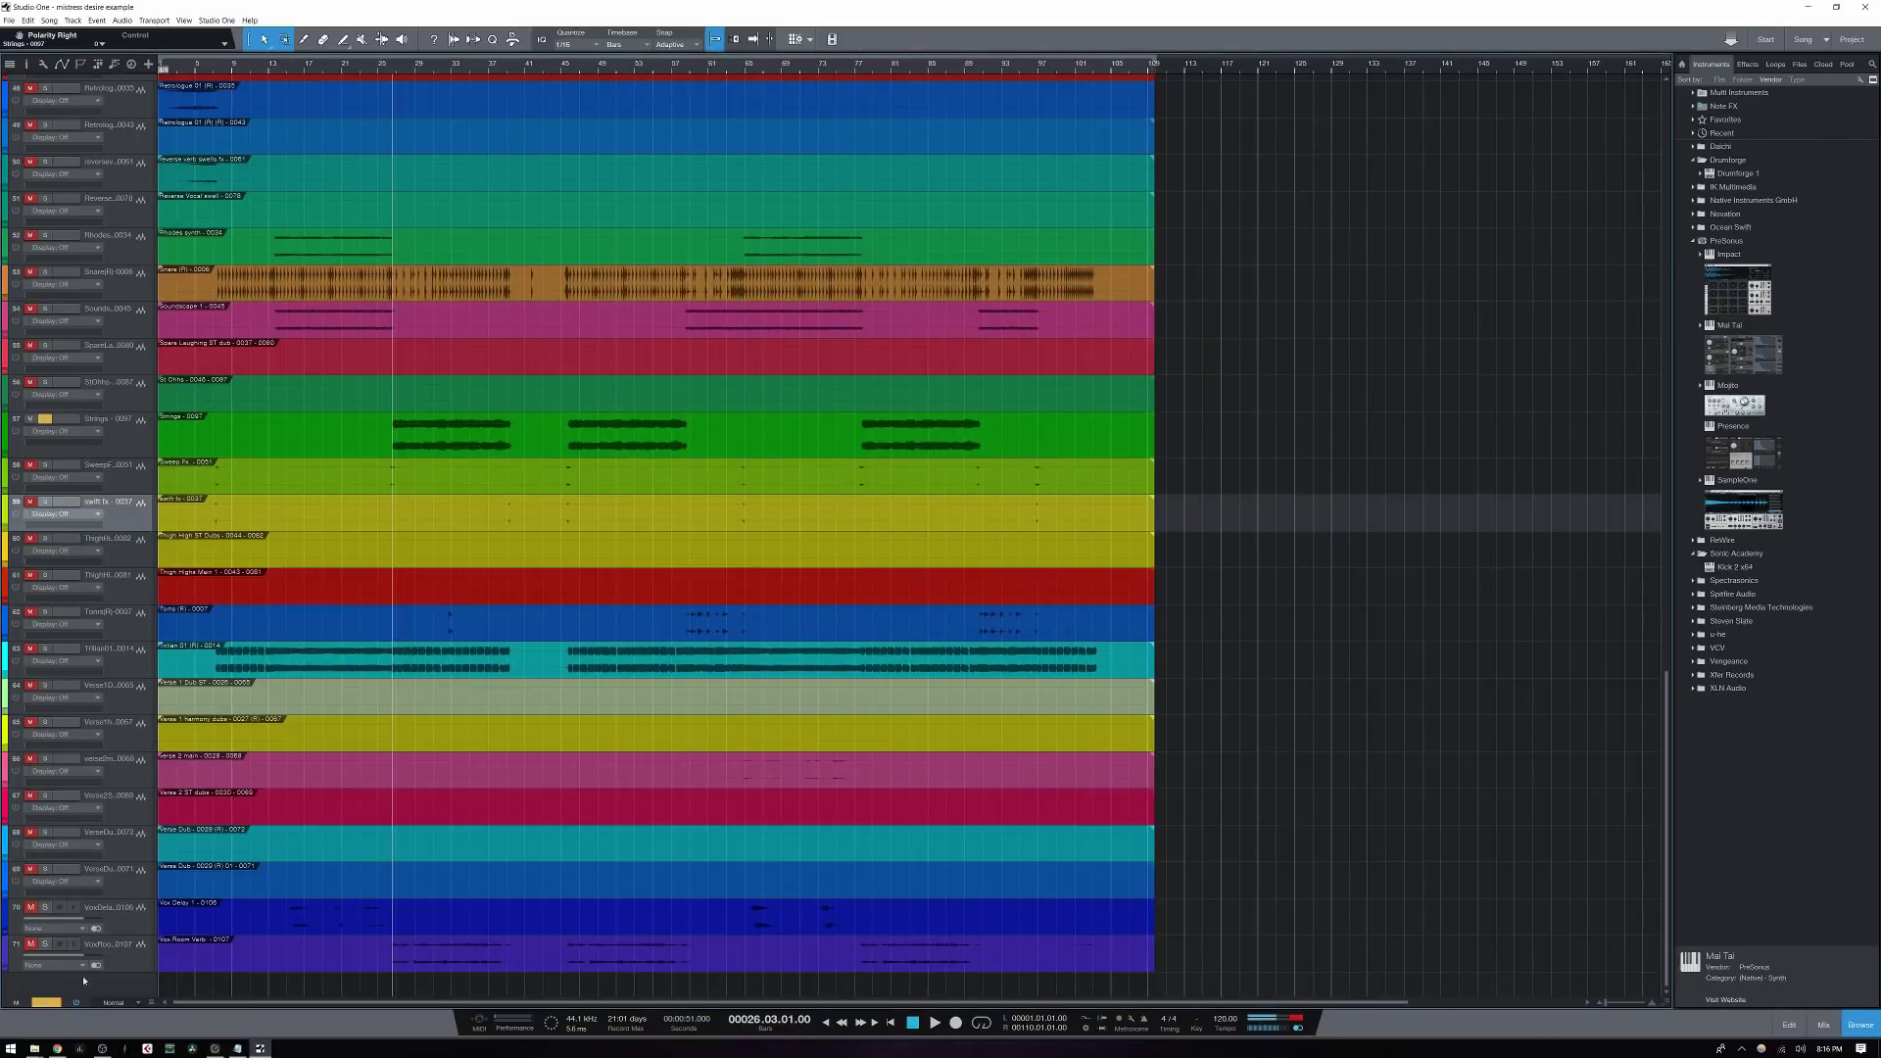
right_click(80, 790)
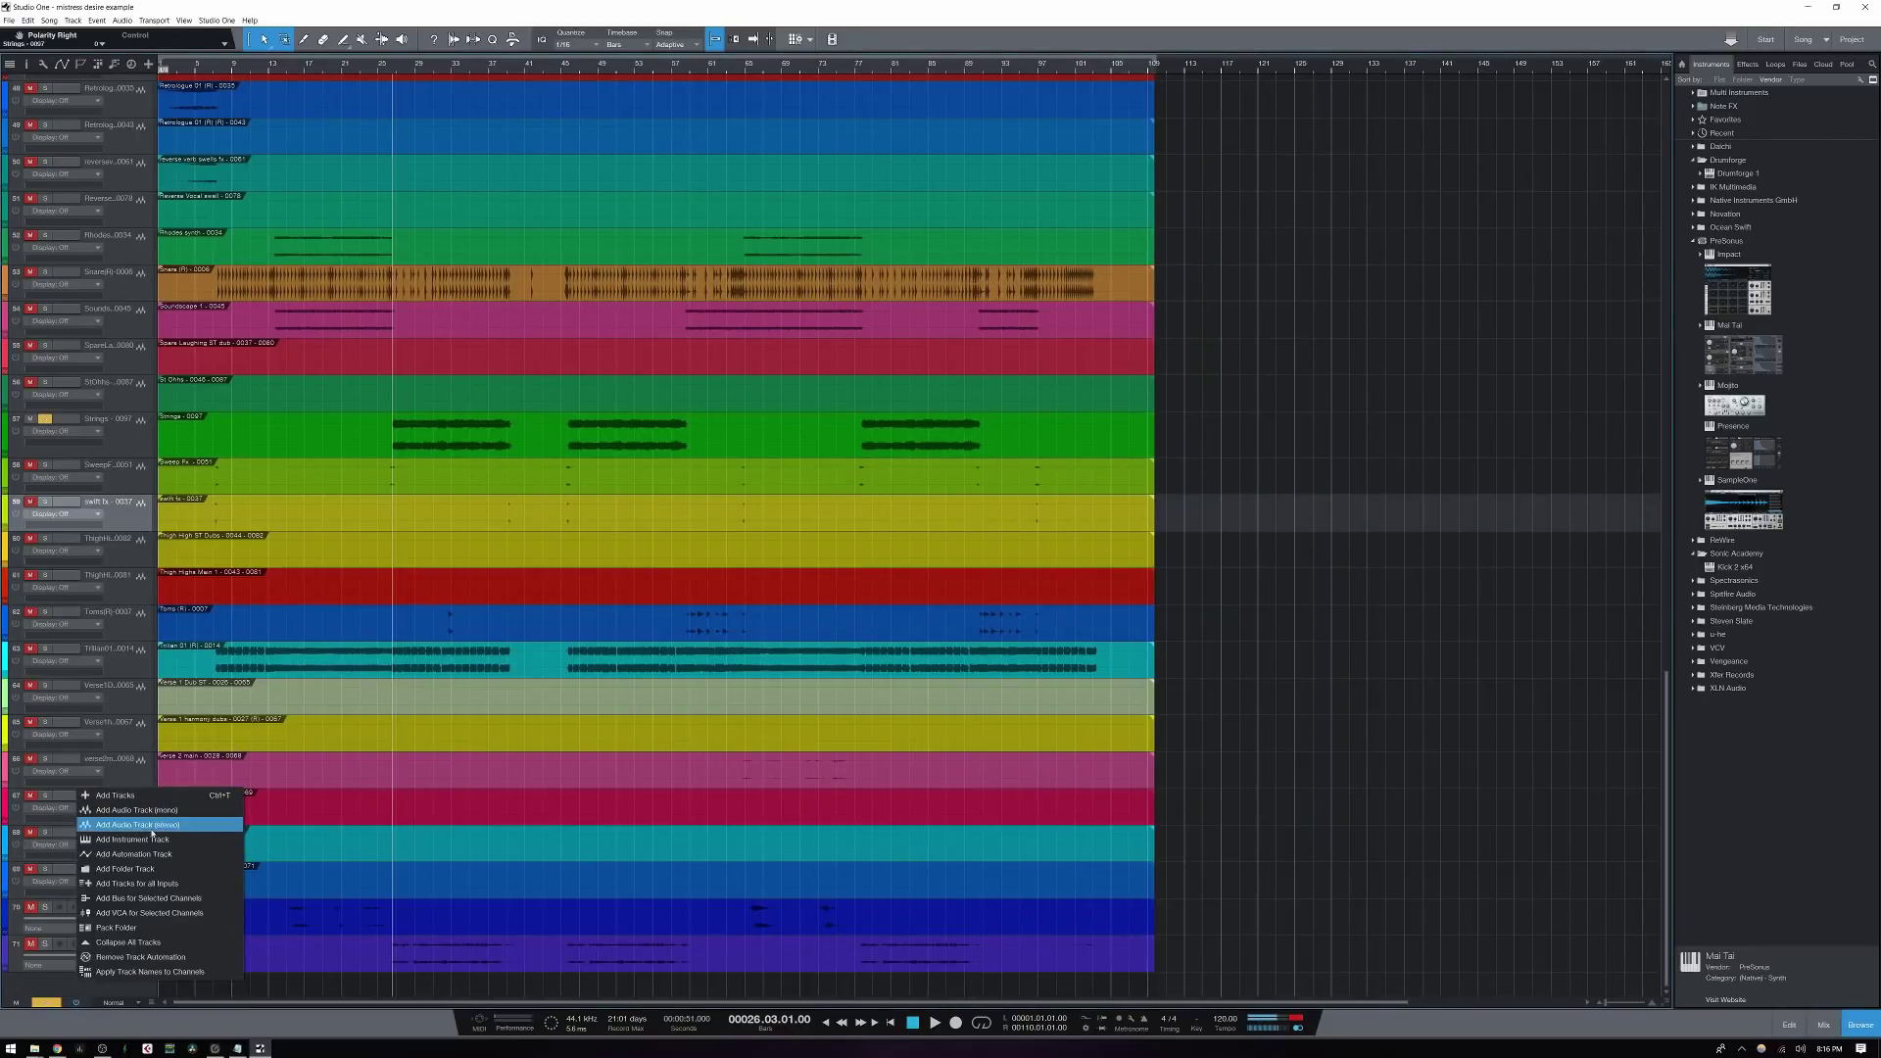
left_click(120, 542)
right_click(95, 994)
left_click(145, 855)
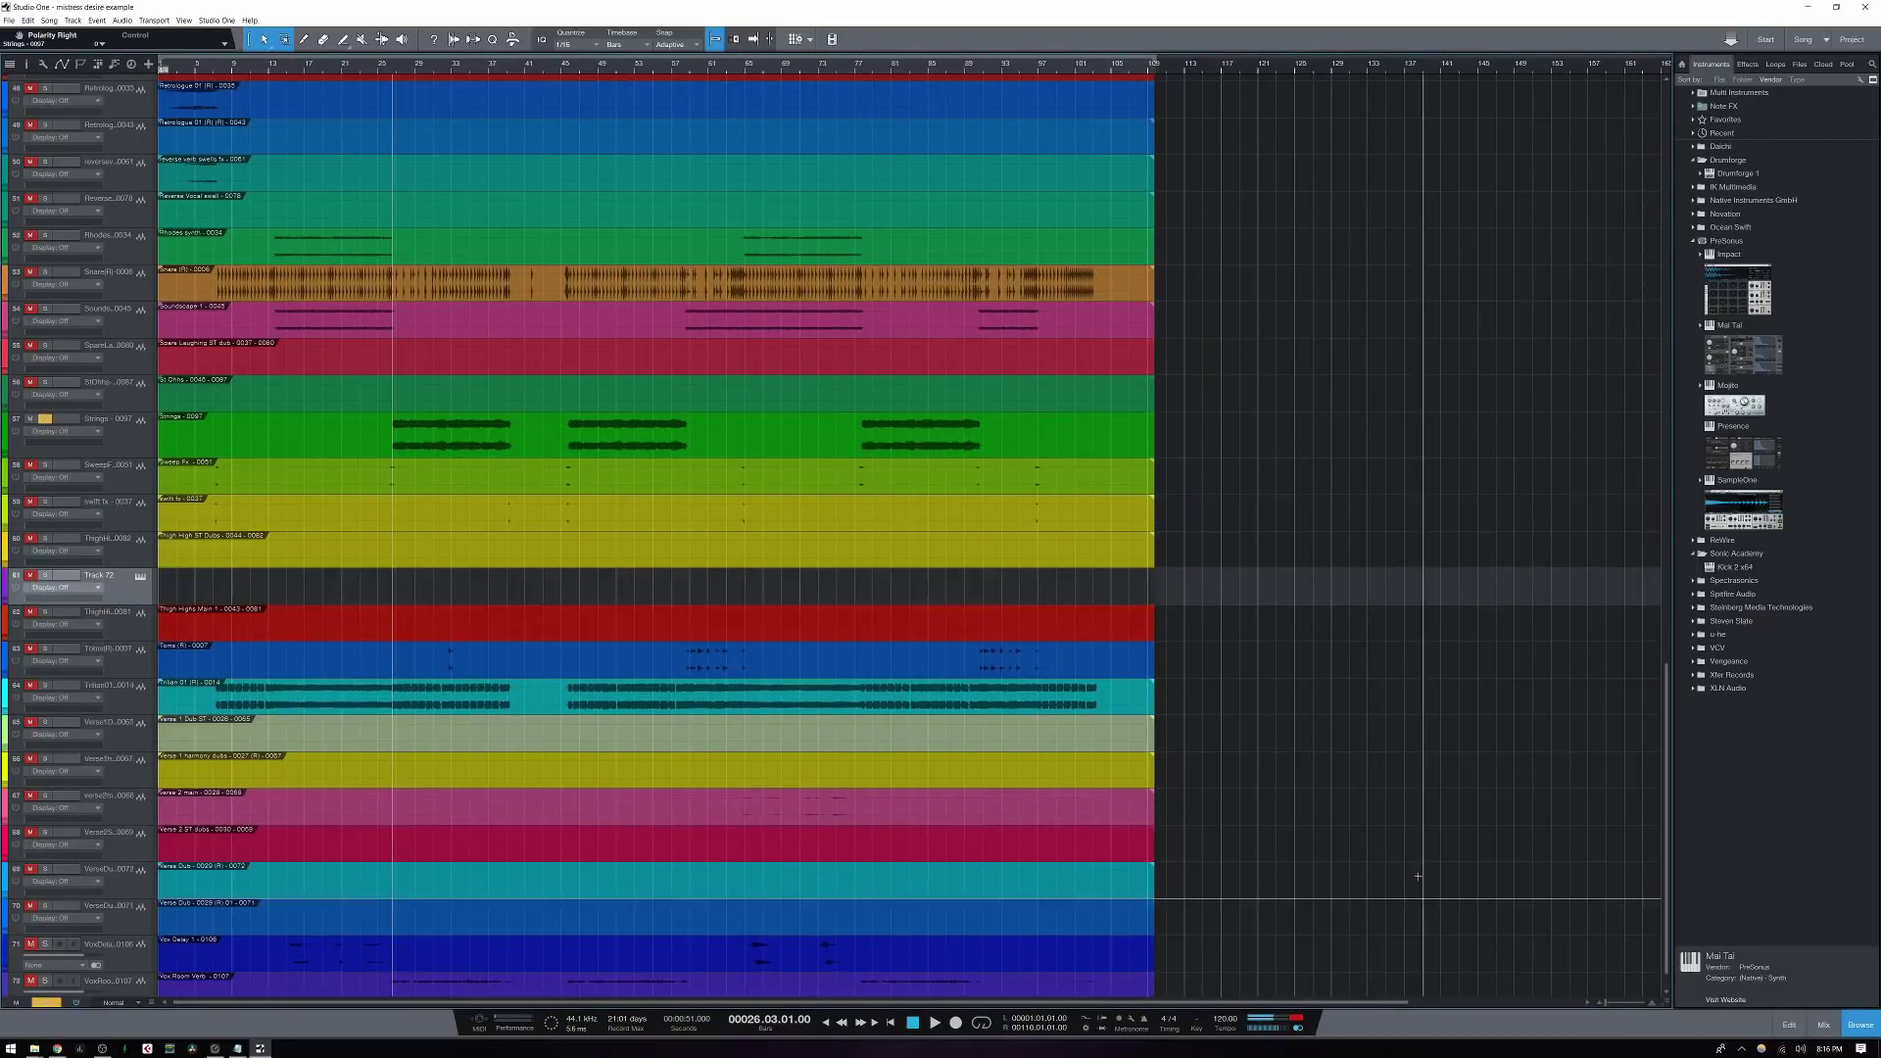
Load Presence from the browser onto the new instrument track, and remove the track together with its instrument
left_click_drag(1750, 458, 479, 566)
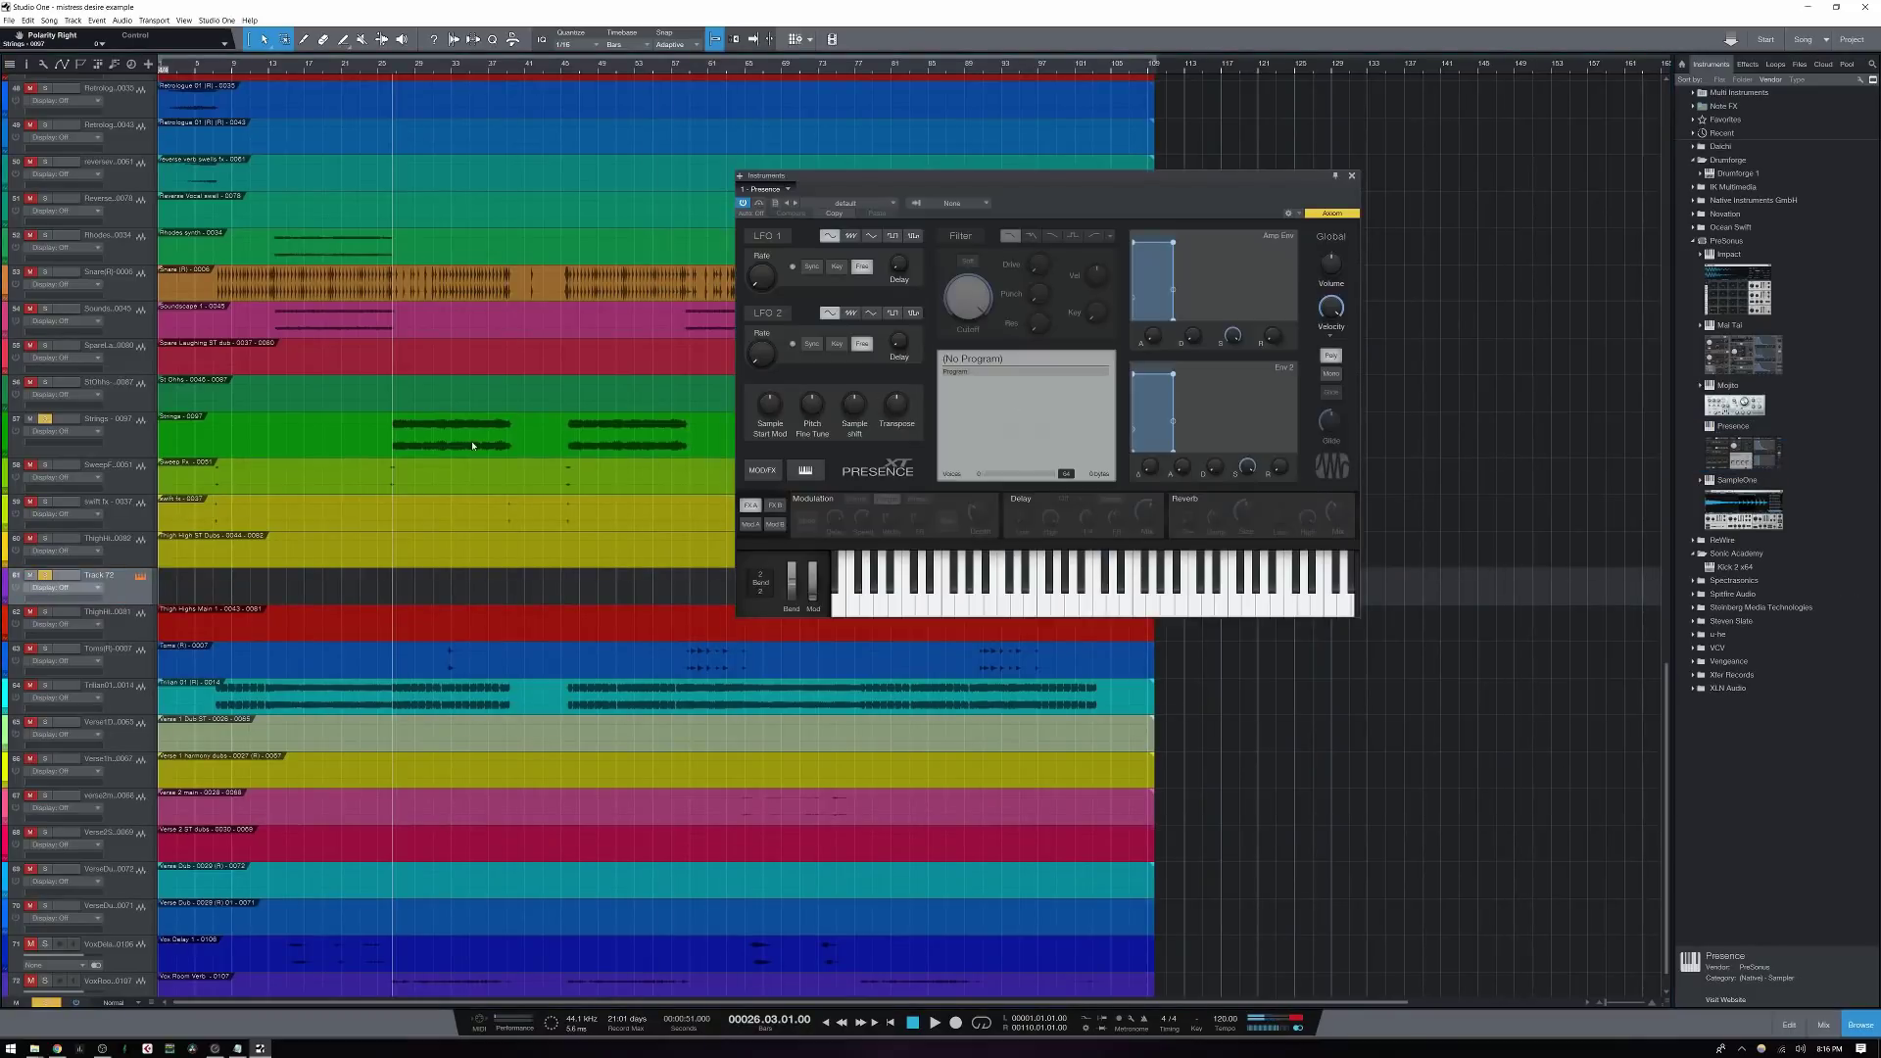
right_click(136, 595)
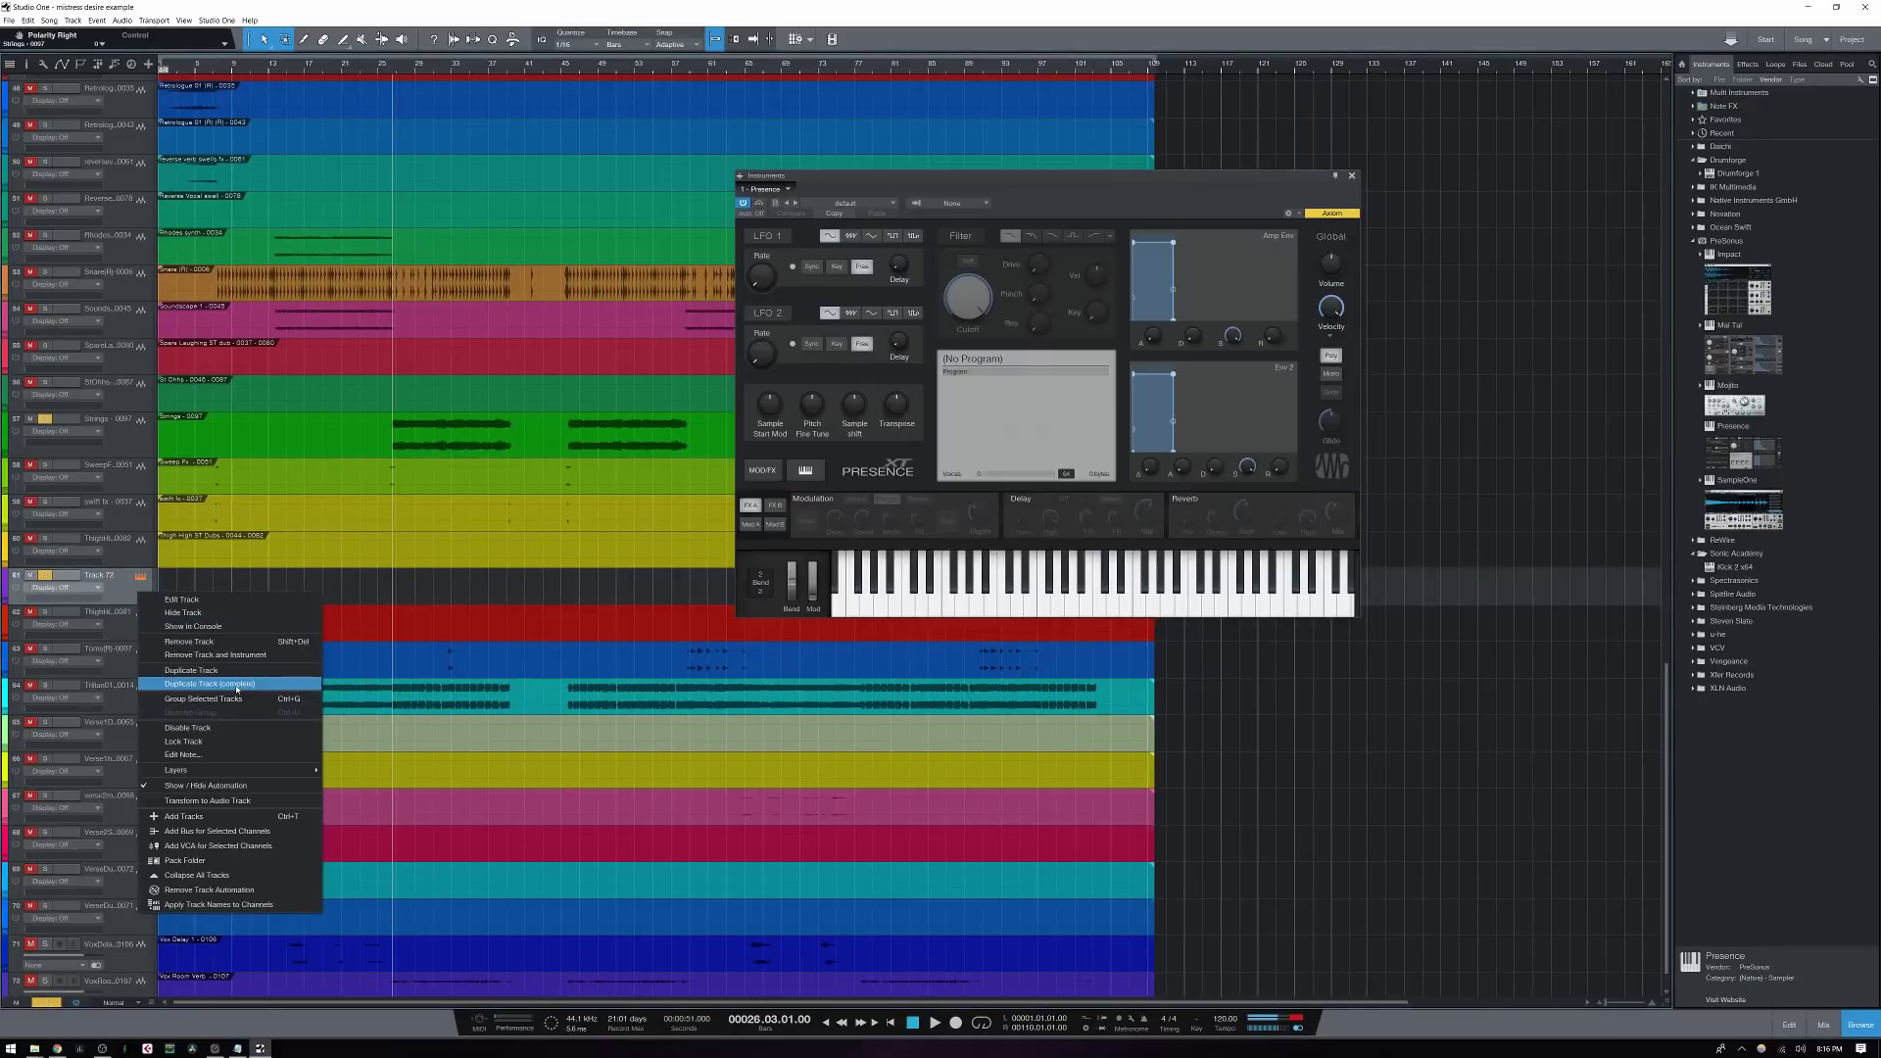
left_click(215, 654)
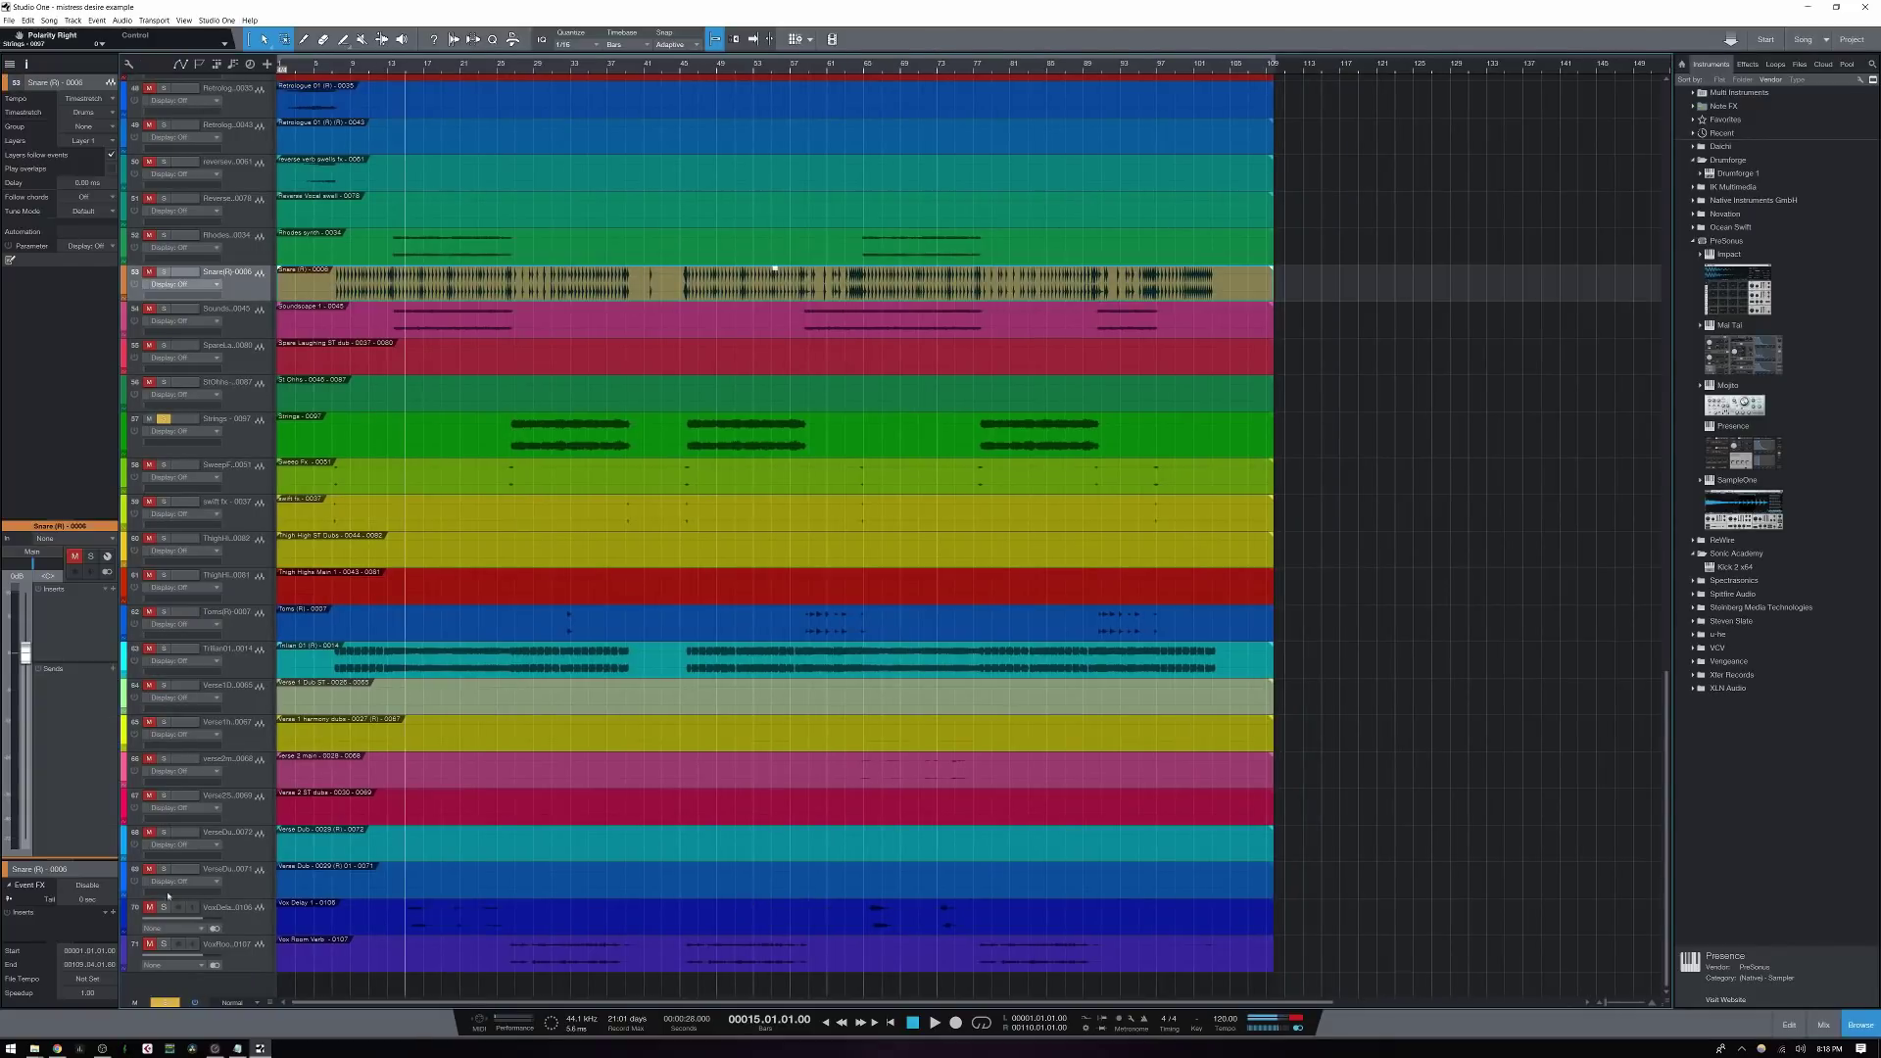
Open the Snare event in the audio editor and show the automation lanes in the arrangement
double_click(446, 294)
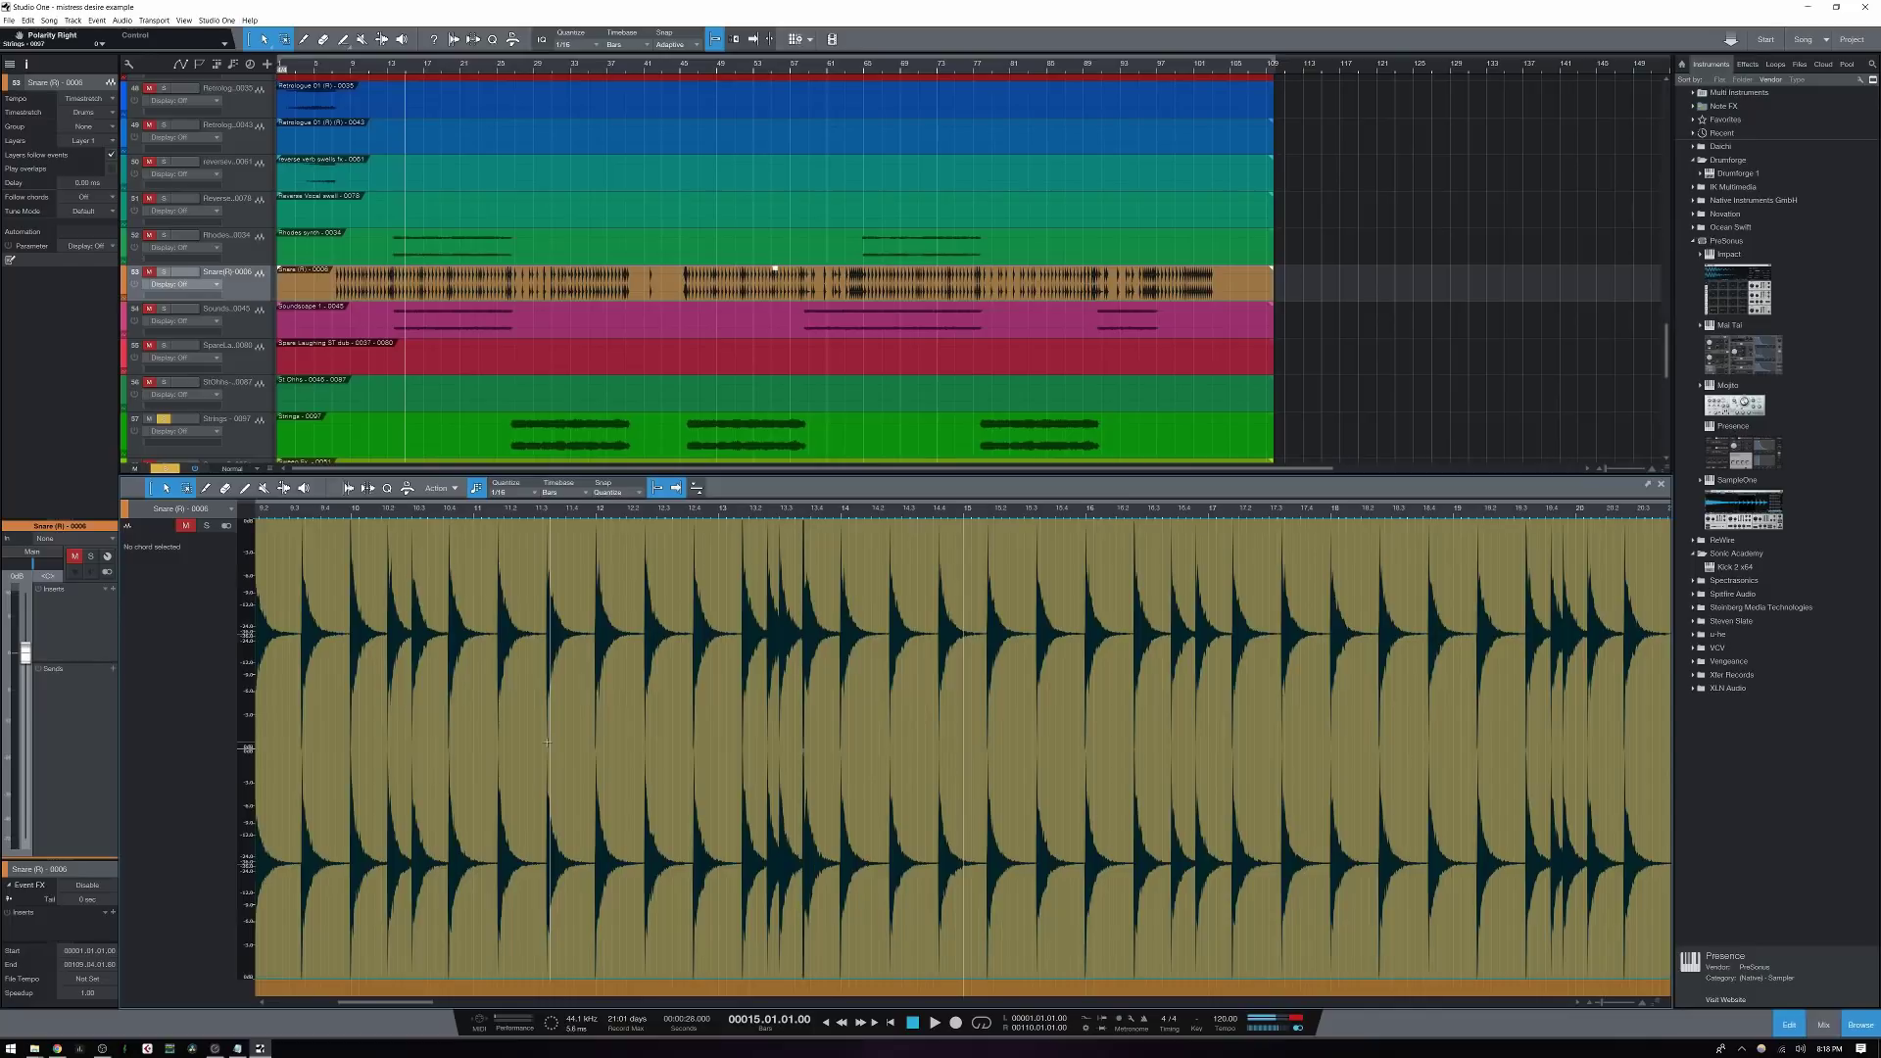
left_click(573, 694)
key("a")
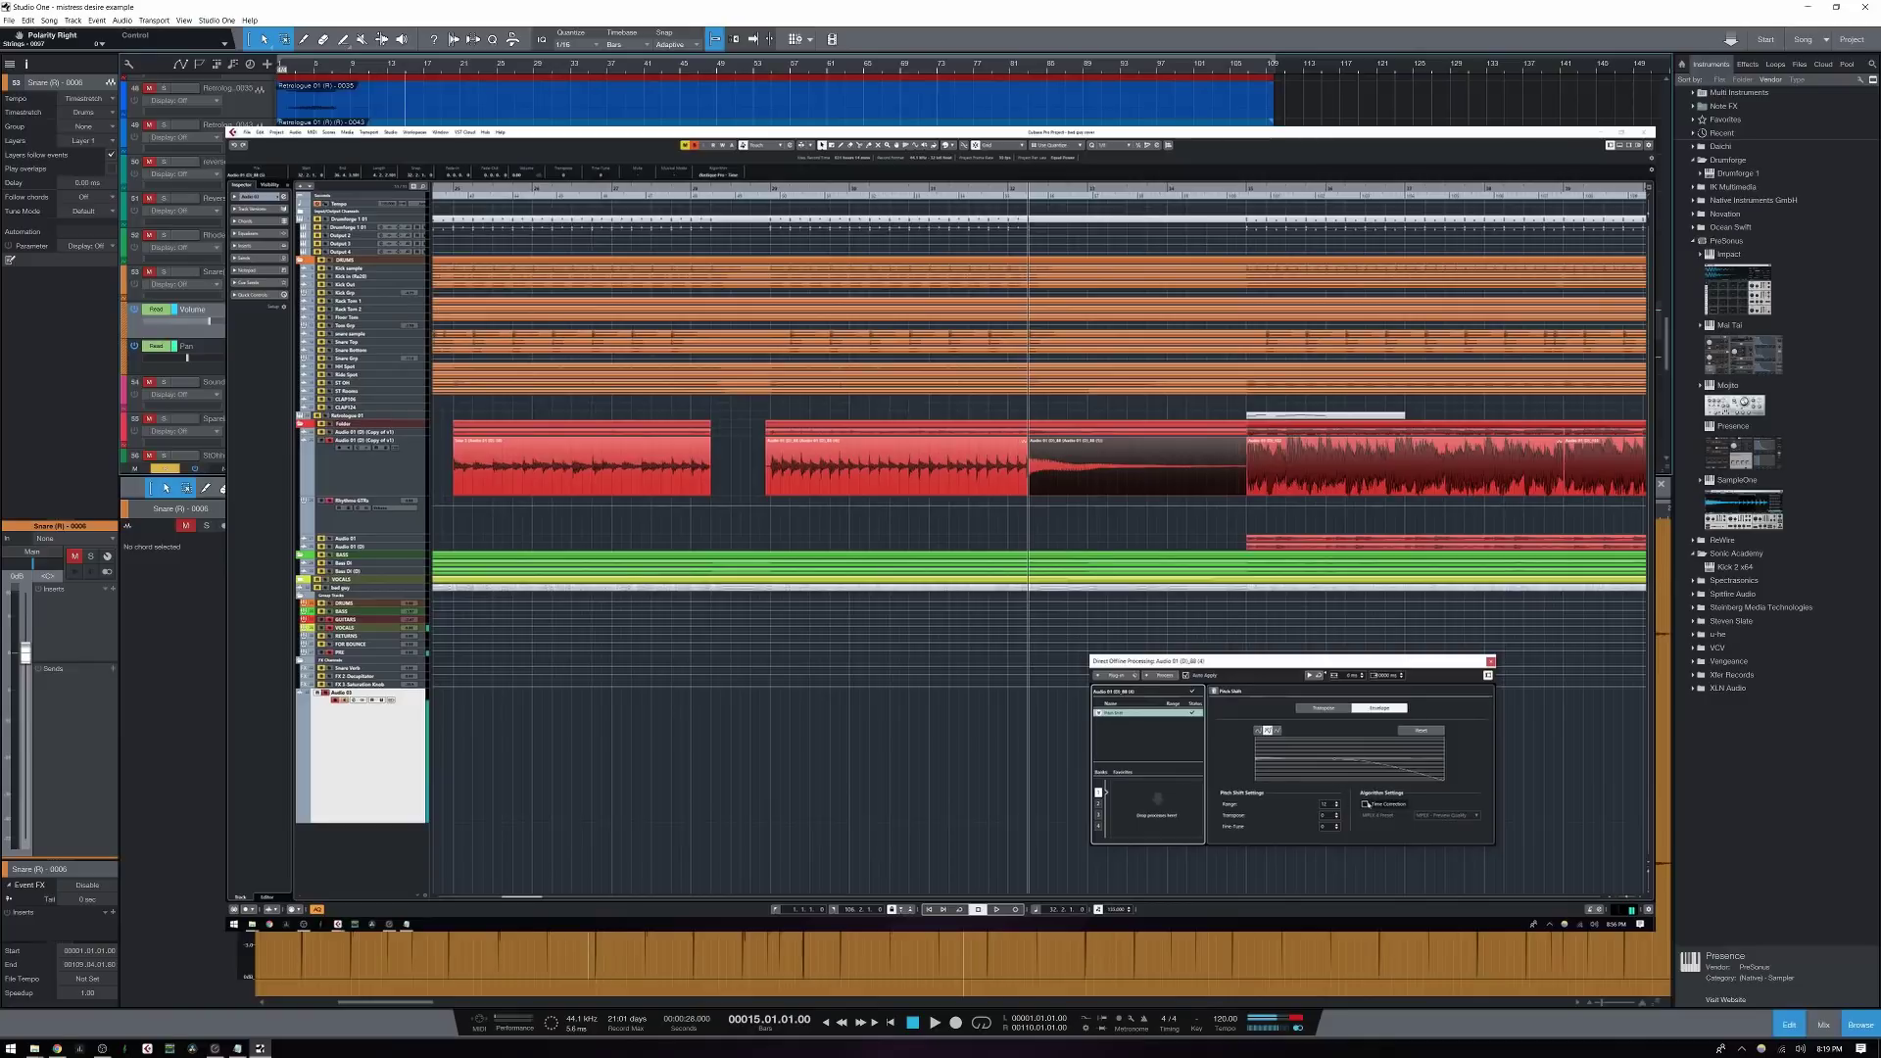
In Cubase's Direct Offline Processing window, enable Time Correction for Pitch Shift and compare the Transpose and Envelope modes
left_click(1366, 804)
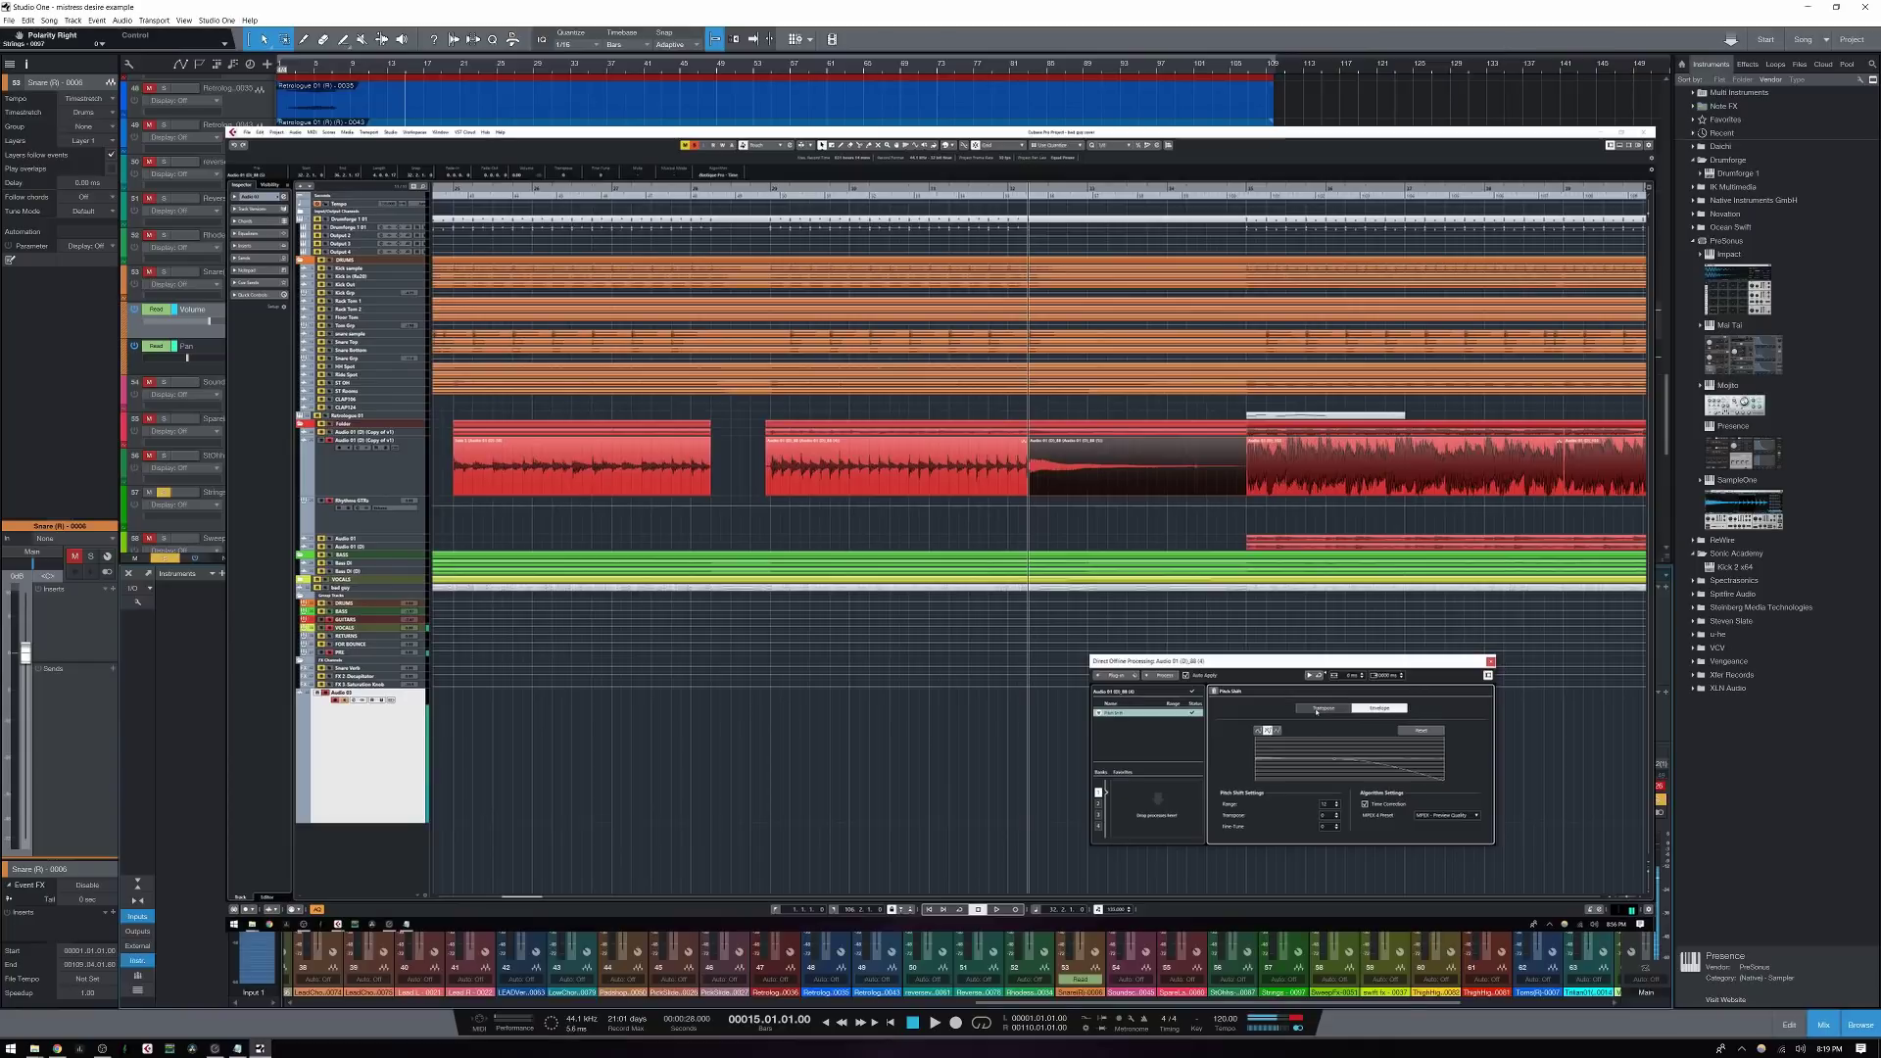
left_click(1324, 709)
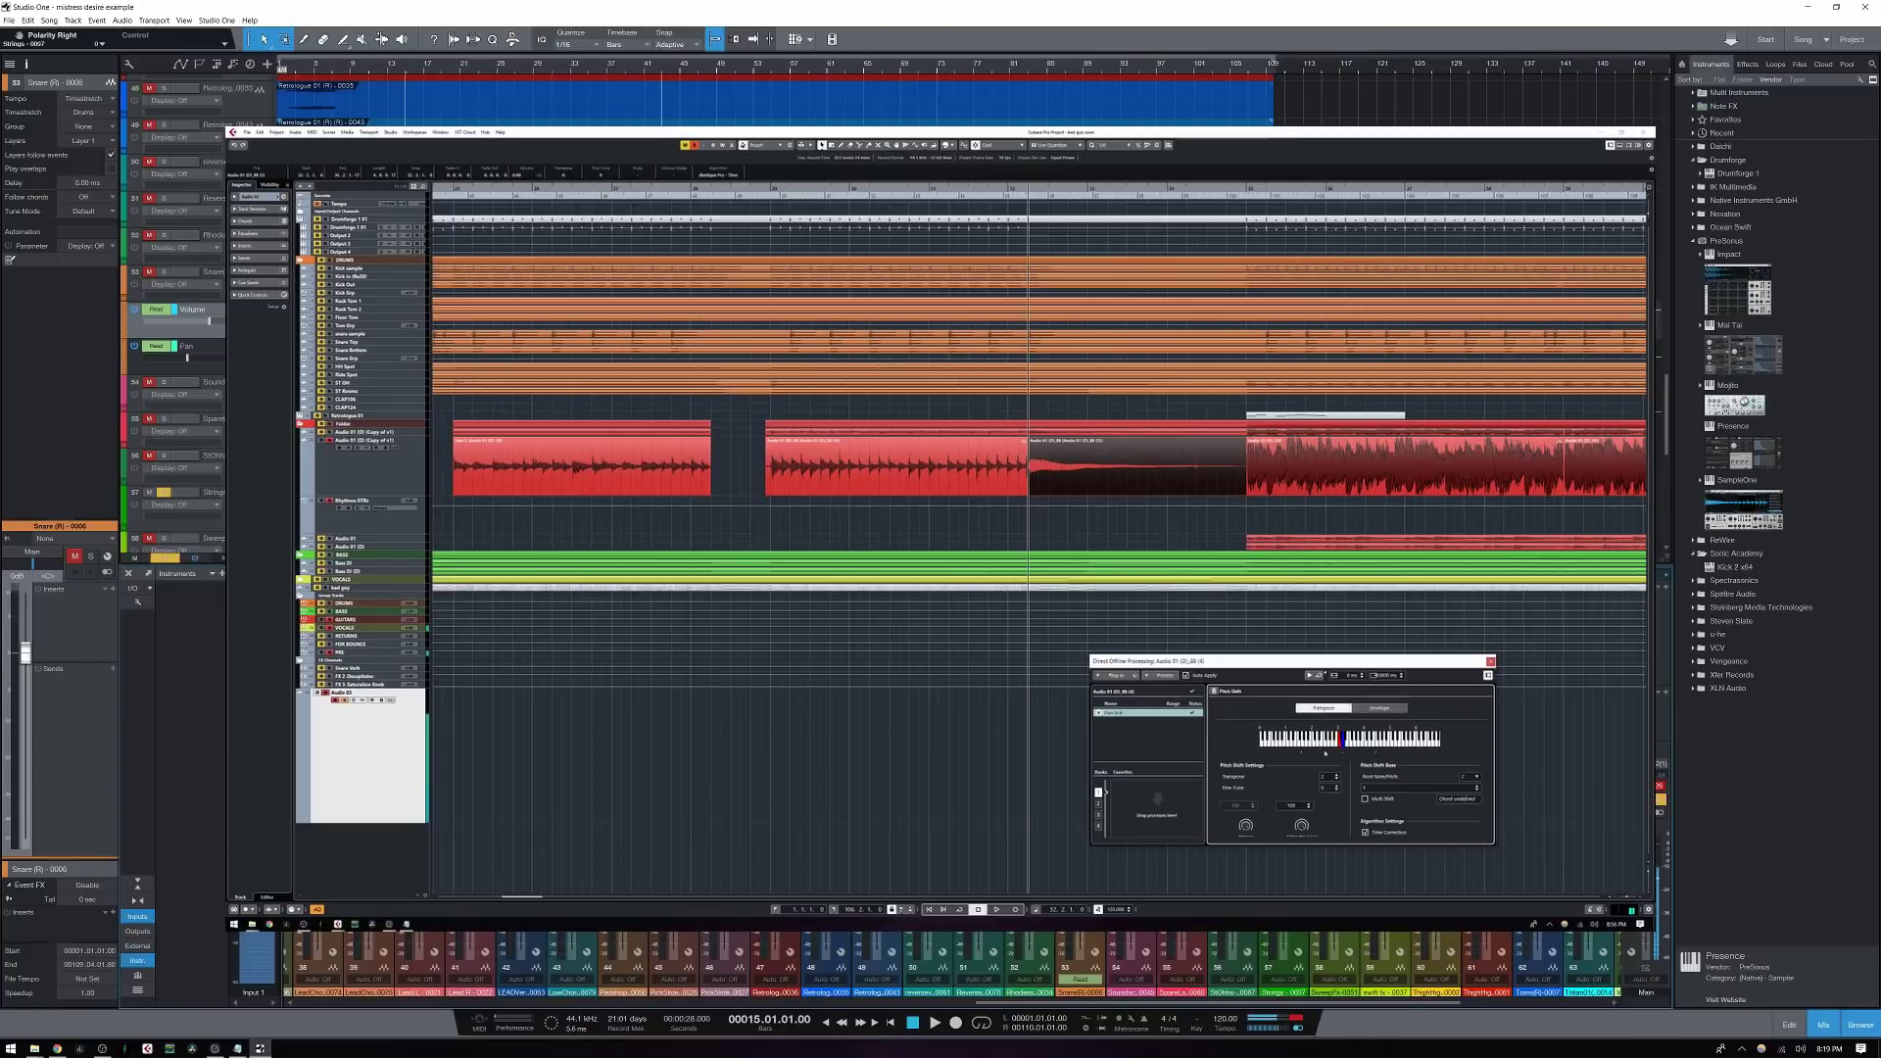
left_click(1379, 708)
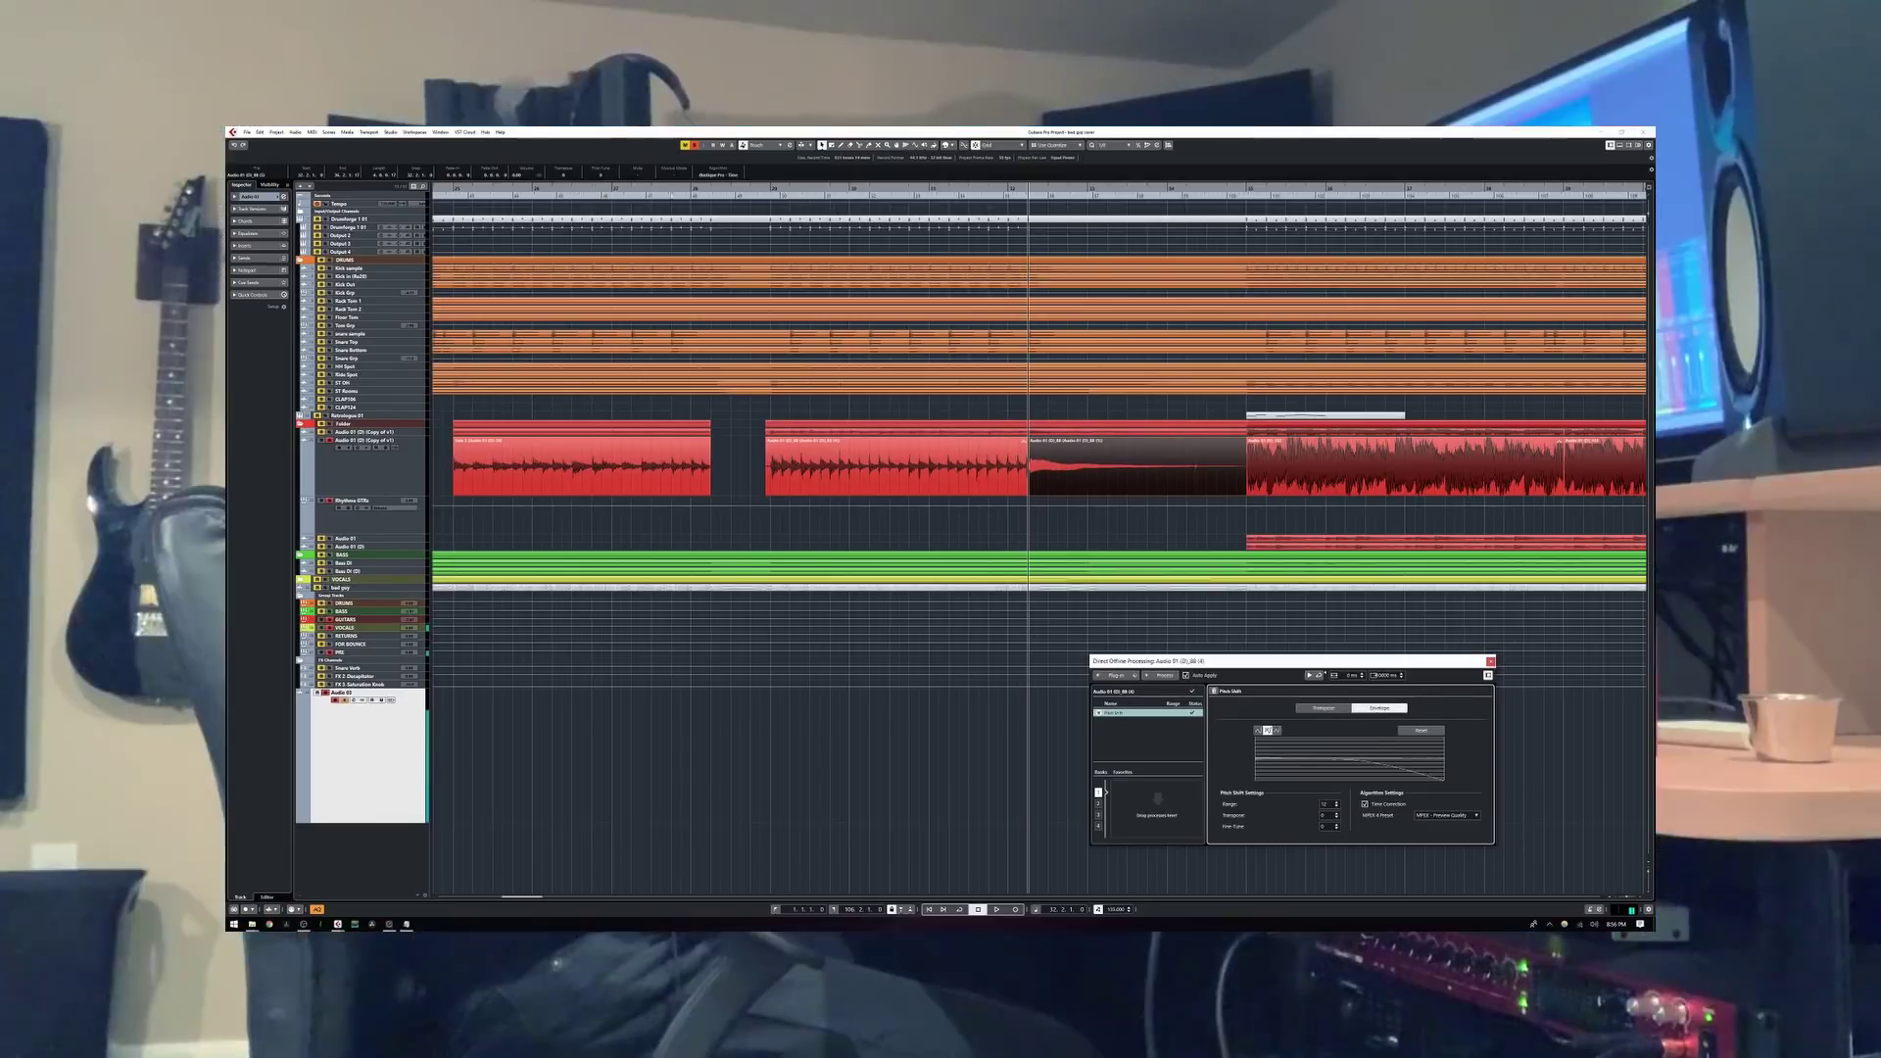